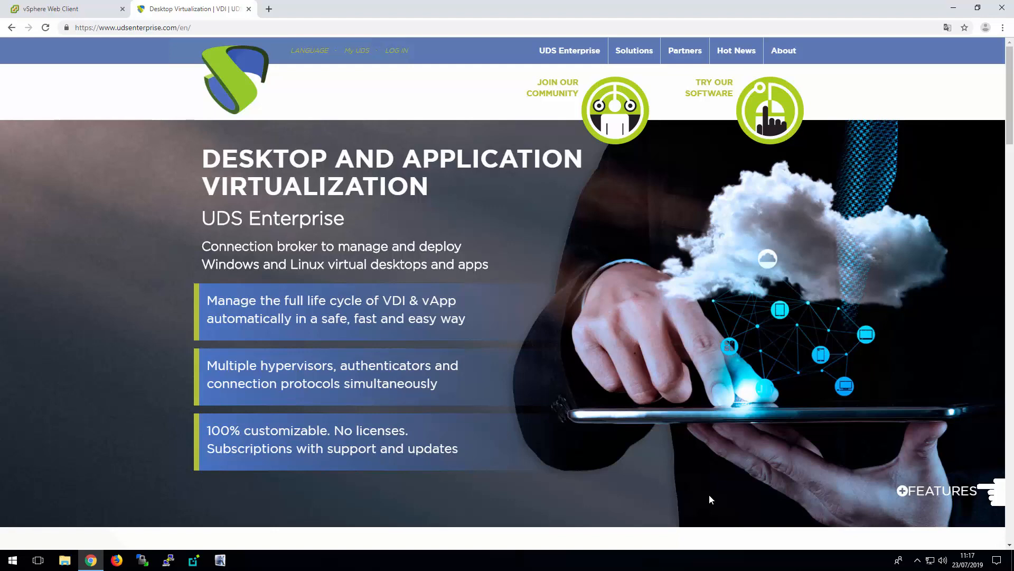
Switch to vSphere Web Client and start deploying an OVF template on host 192.168.0.2 from local file Mysql.ova in the UDS Enterprise 2.2.1 folder
{"action": "left_click", "coordinate": [75, 9]}
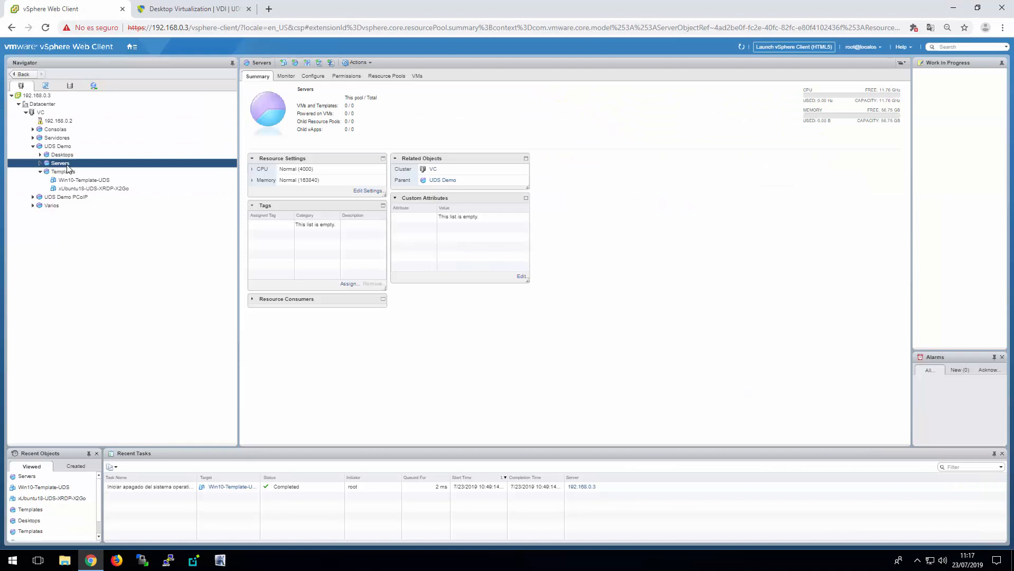
{"action": "right_click", "coordinate": [68, 123]}
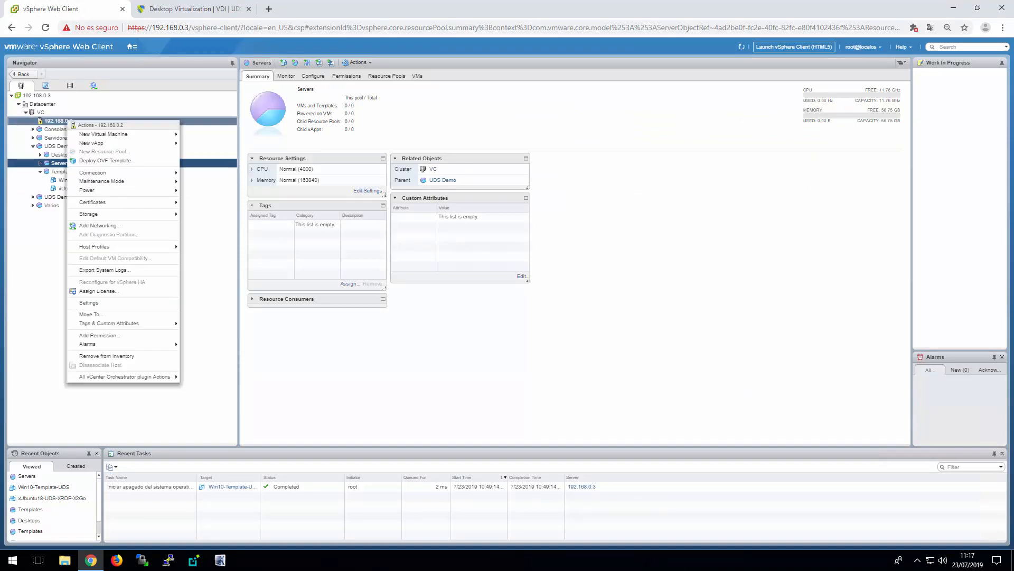
{"action": "left_click", "coordinate": [124, 160]}
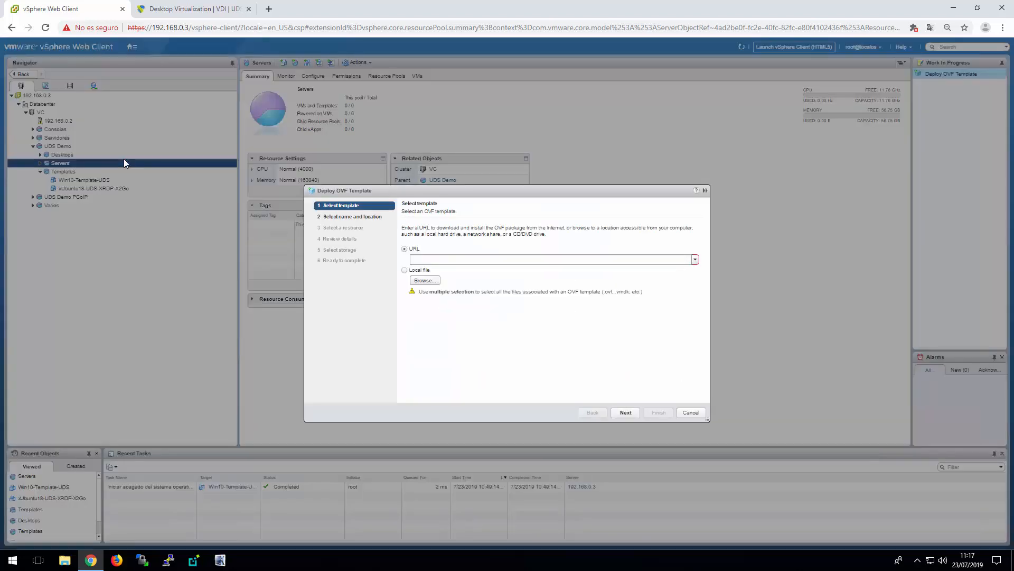
{"action": "left_click", "coordinate": [427, 282]}
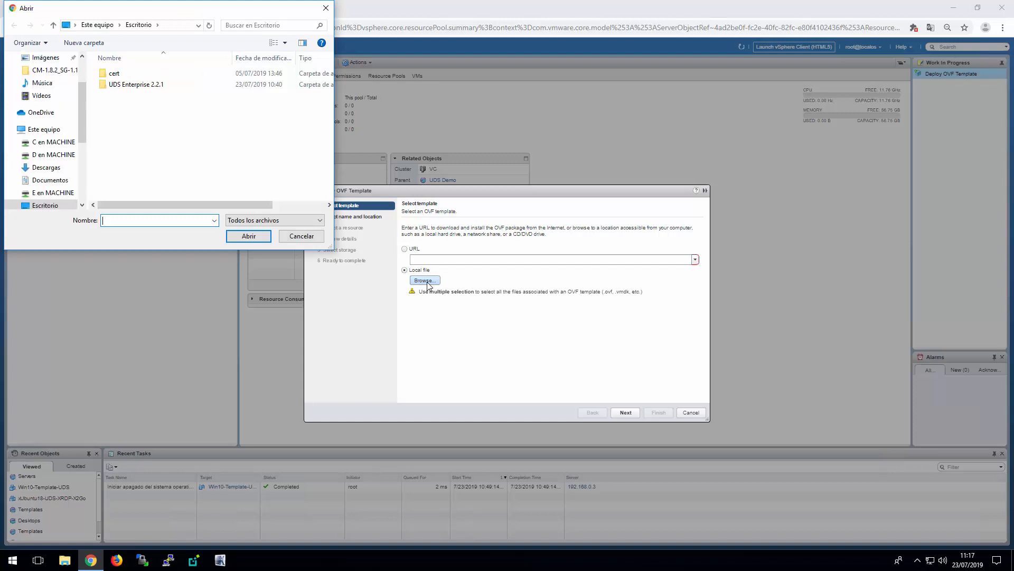
{"action": "double_click", "coordinate": [142, 85]}
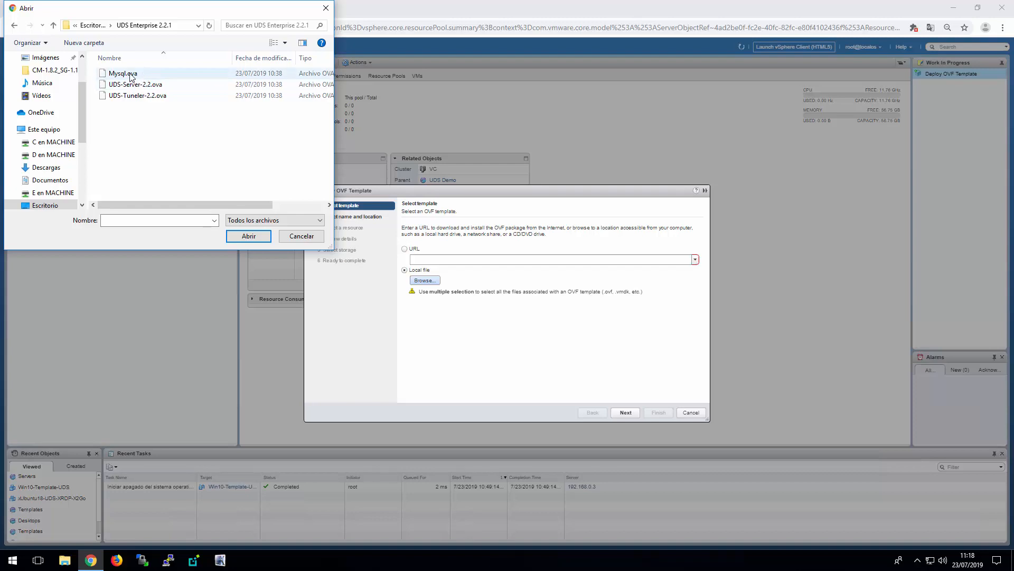
{"action": "double_click", "coordinate": [131, 74]}
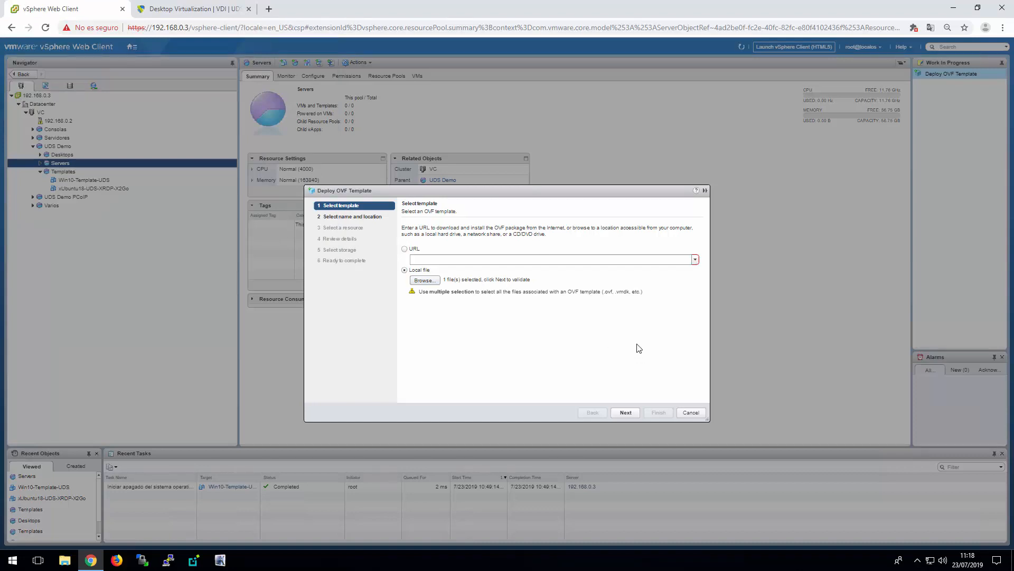
{"action": "left_click", "coordinate": [627, 414]}
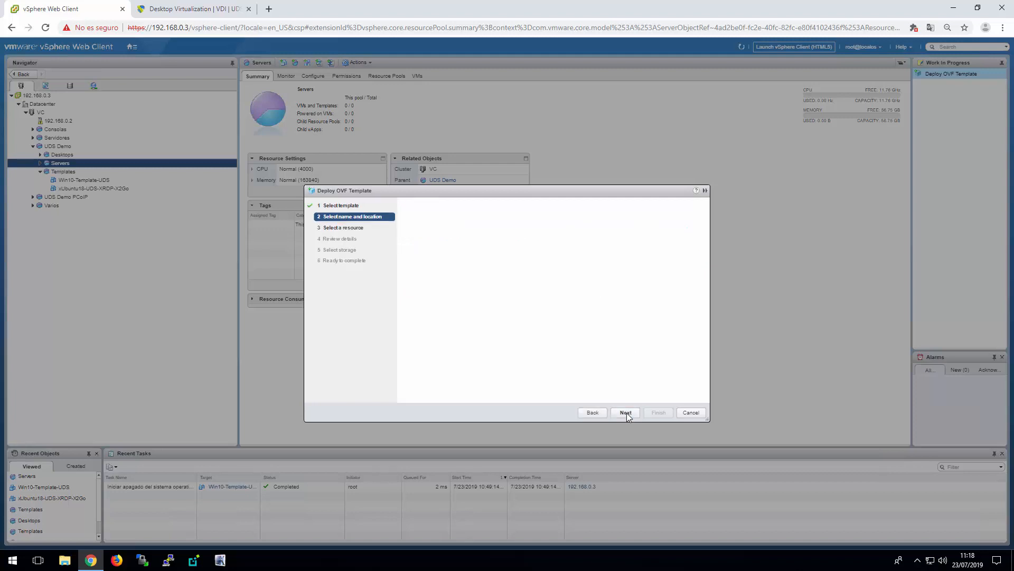
Name the deployment Mysql-221 and place it in the Datacenter's Discovered virtual machine folder
{"action": "left_click", "coordinate": [459, 229]}
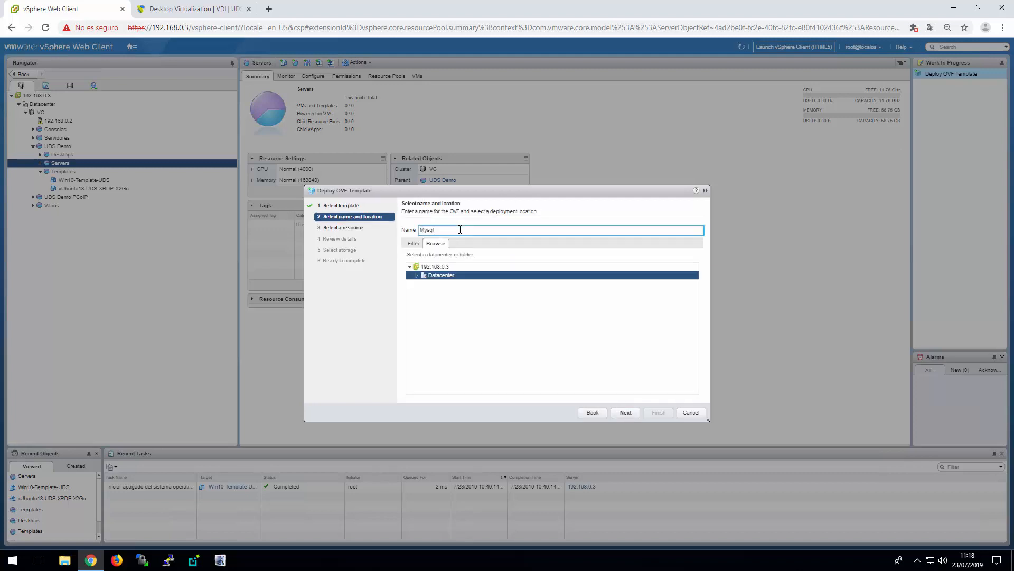
{"action": "type", "text": "-221"}
{"action": "left_click", "coordinate": [417, 275]}
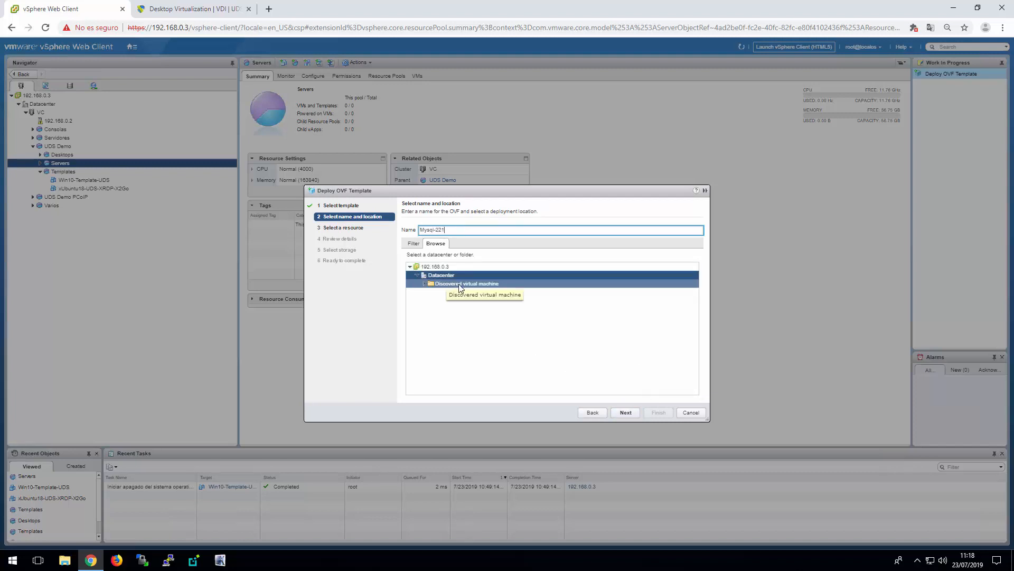
{"action": "left_click", "coordinate": [459, 284]}
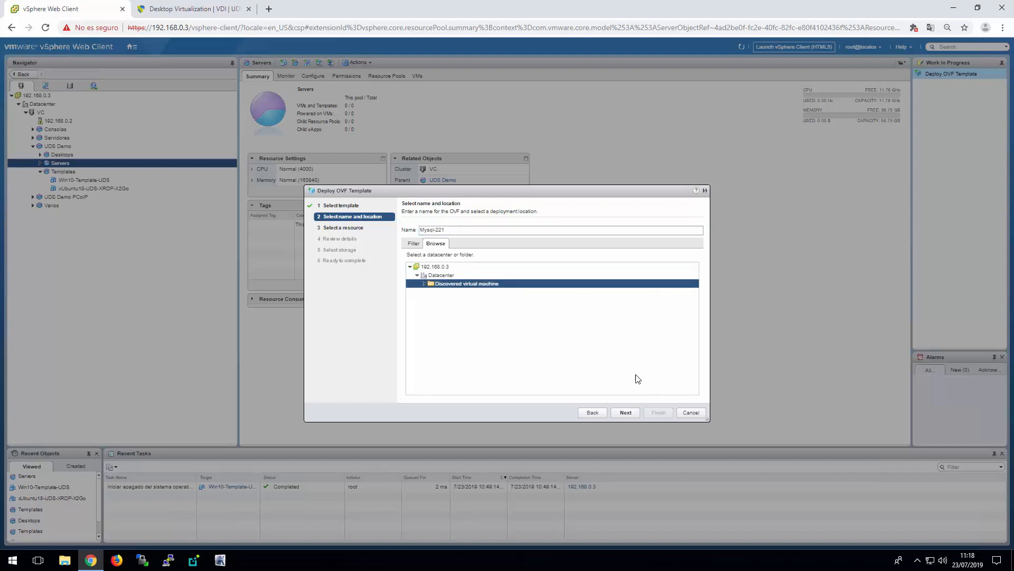
{"action": "left_click", "coordinate": [626, 413]}
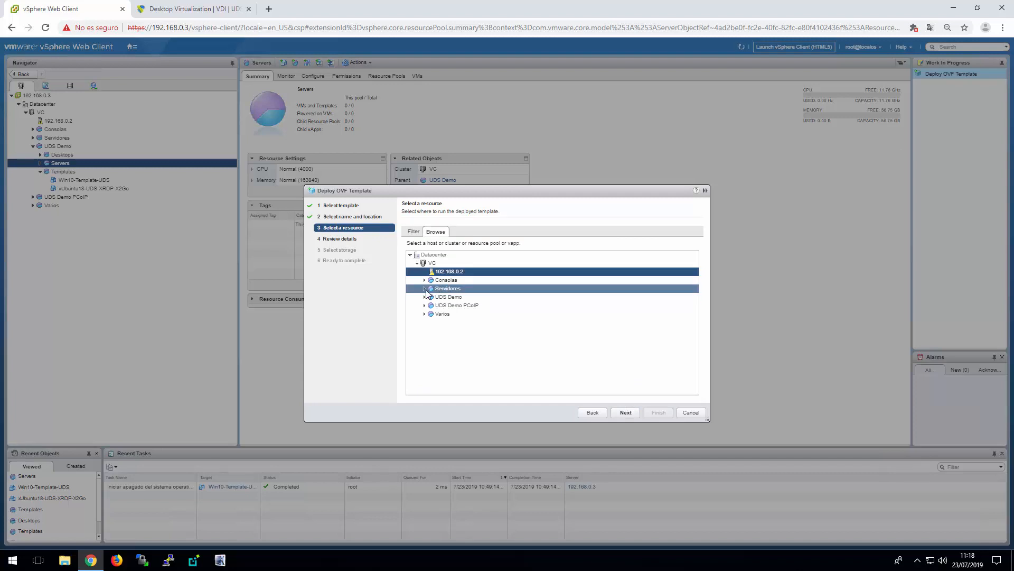
Assign the deployment to the Servers resource pool under UDS Demo and accept SSD1 as its datastore
{"action": "left_click", "coordinate": [425, 296]}
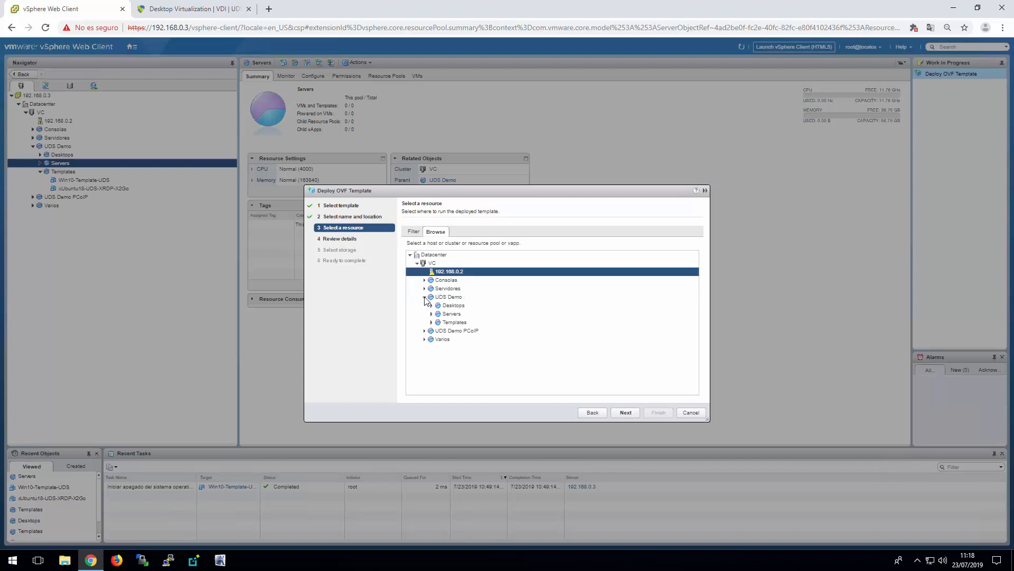
{"action": "left_click", "coordinate": [469, 317]}
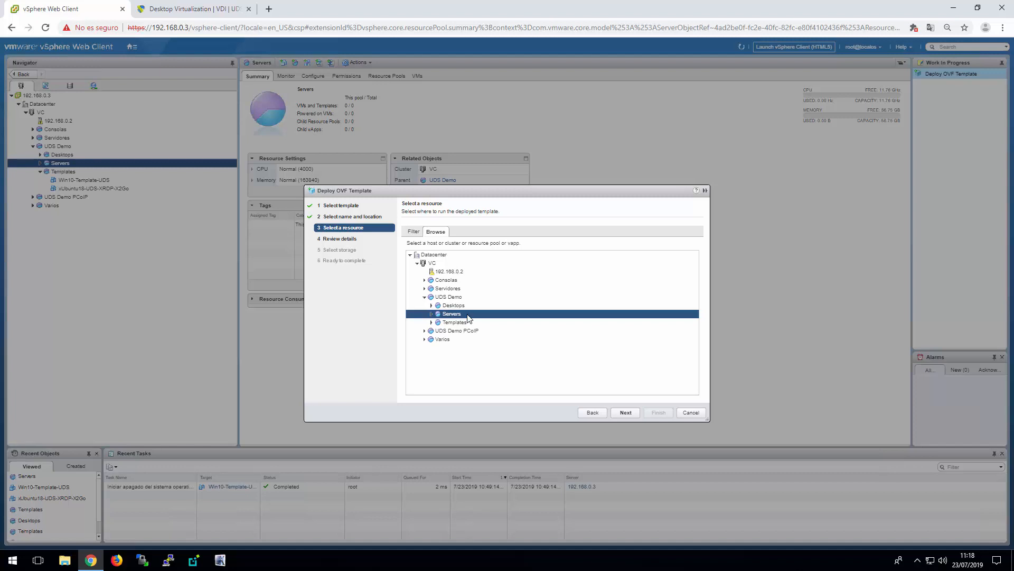
{"action": "left_click", "coordinate": [624, 412]}
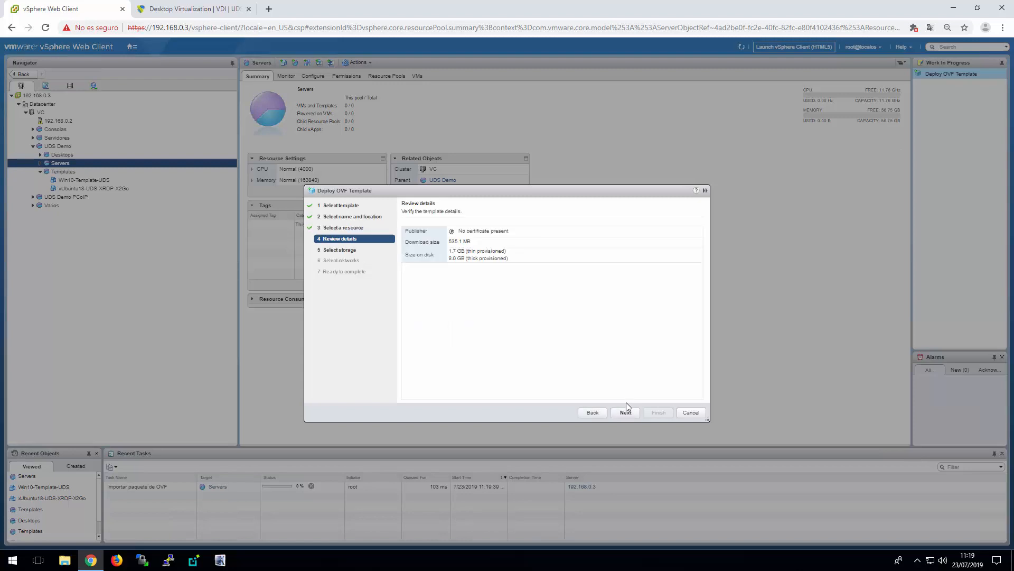
{"action": "left_click", "coordinate": [628, 413]}
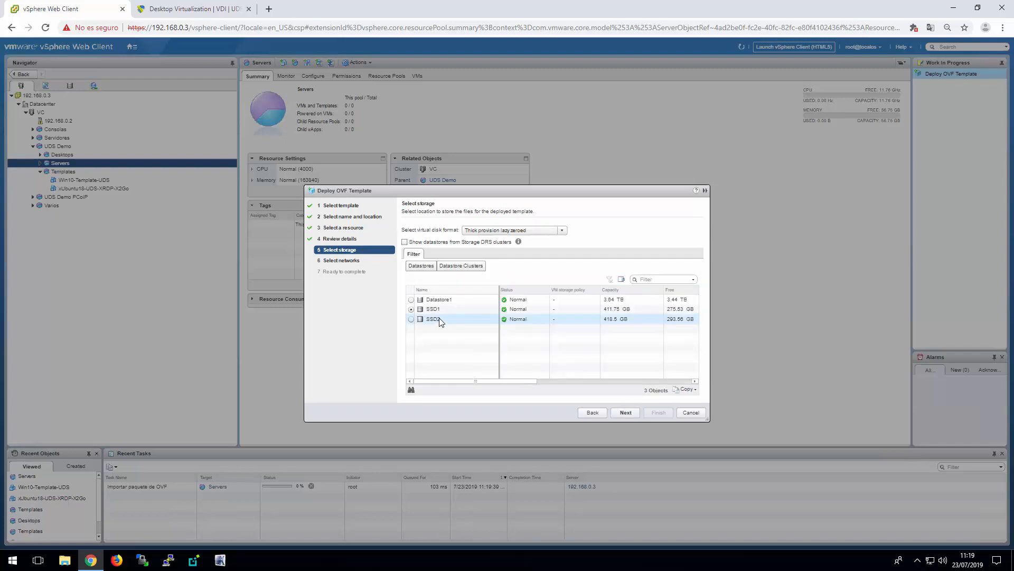
{"action": "left_click", "coordinate": [629, 413]}
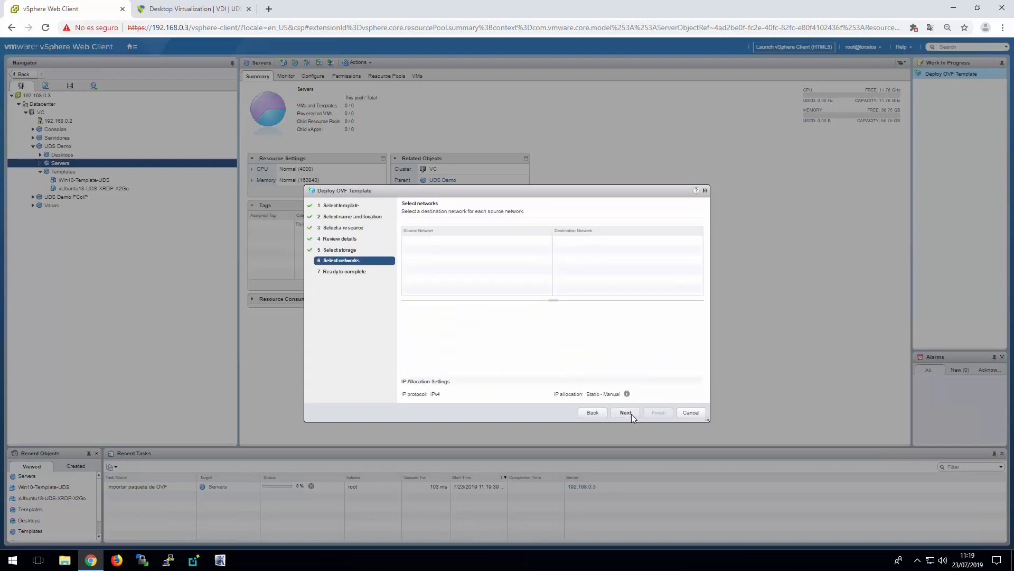
Map the bridged source network to LAN and finish the Mysql-221 deployment wizard
{"action": "left_click", "coordinate": [694, 241]}
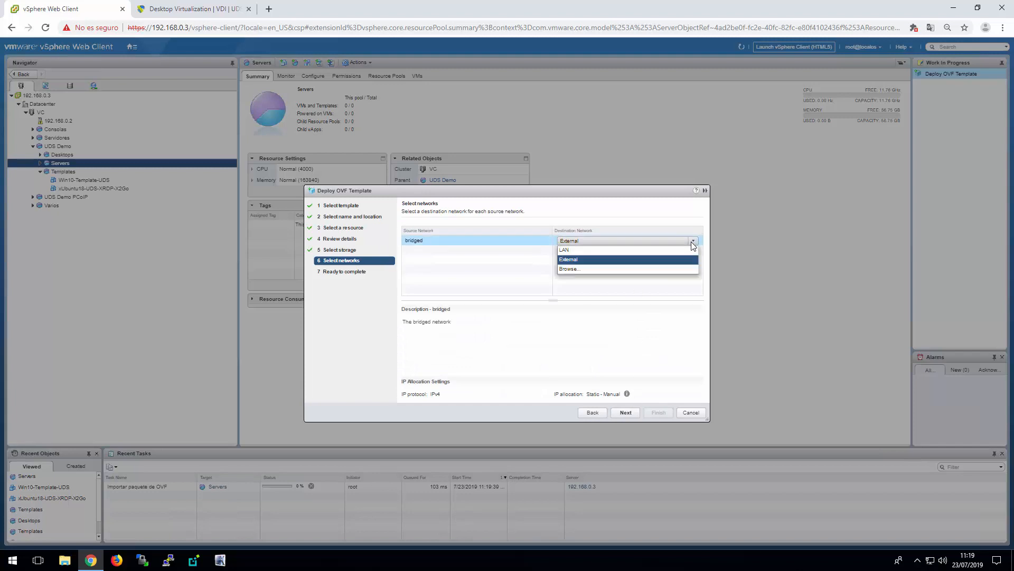
{"action": "left_click", "coordinate": [581, 250]}
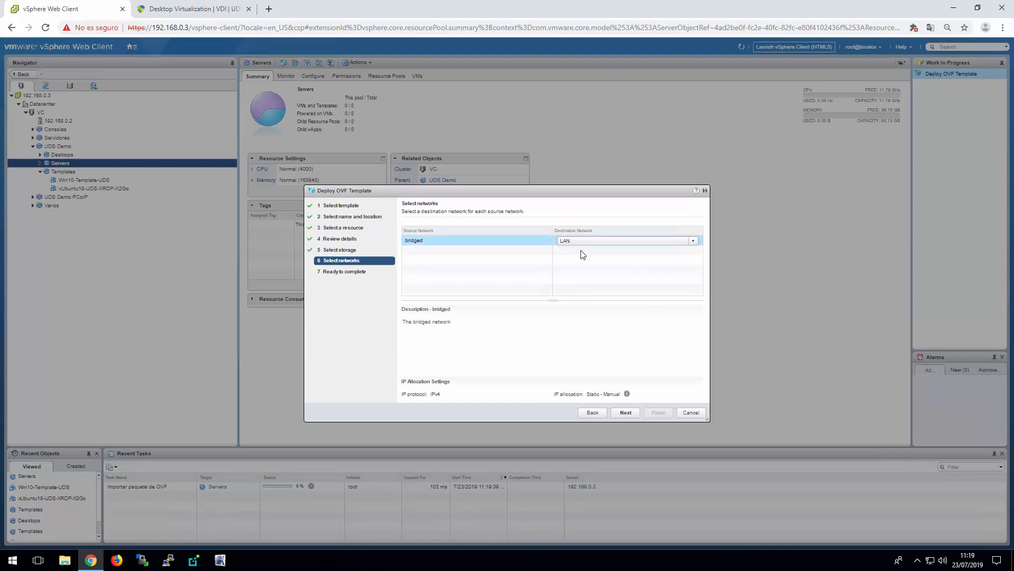
{"action": "left_click", "coordinate": [633, 412]}
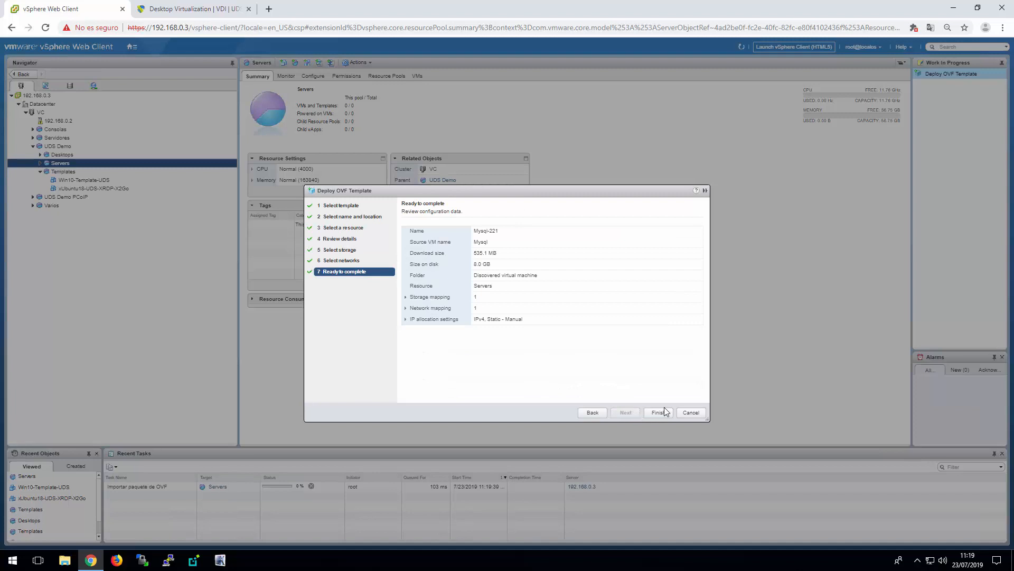
{"action": "left_click", "coordinate": [664, 412]}
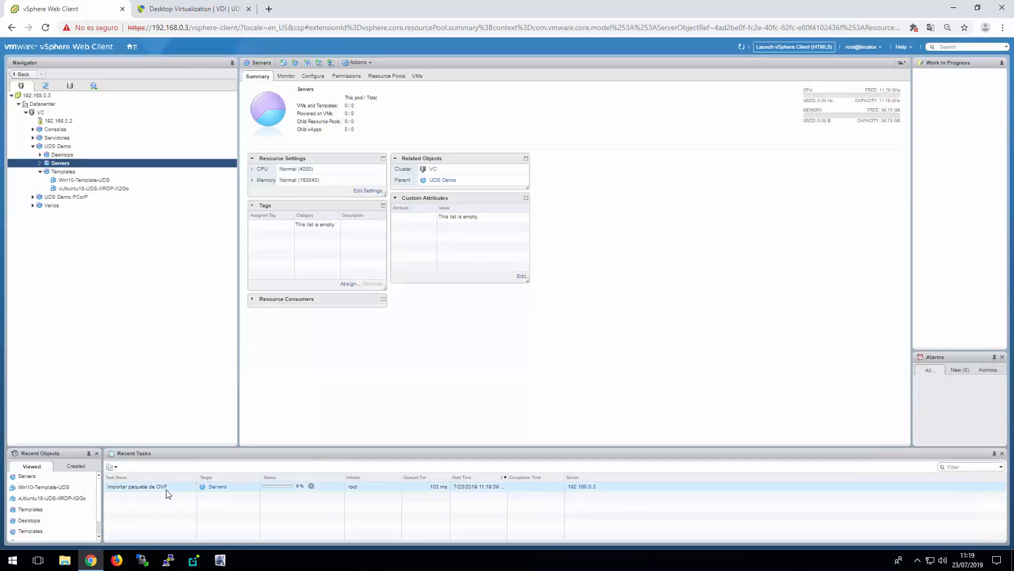
Start another OVF template deployment on host 192.168.0.2 using the local file UDS-Server-2.2.ova
{"action": "right_click", "coordinate": [69, 122]}
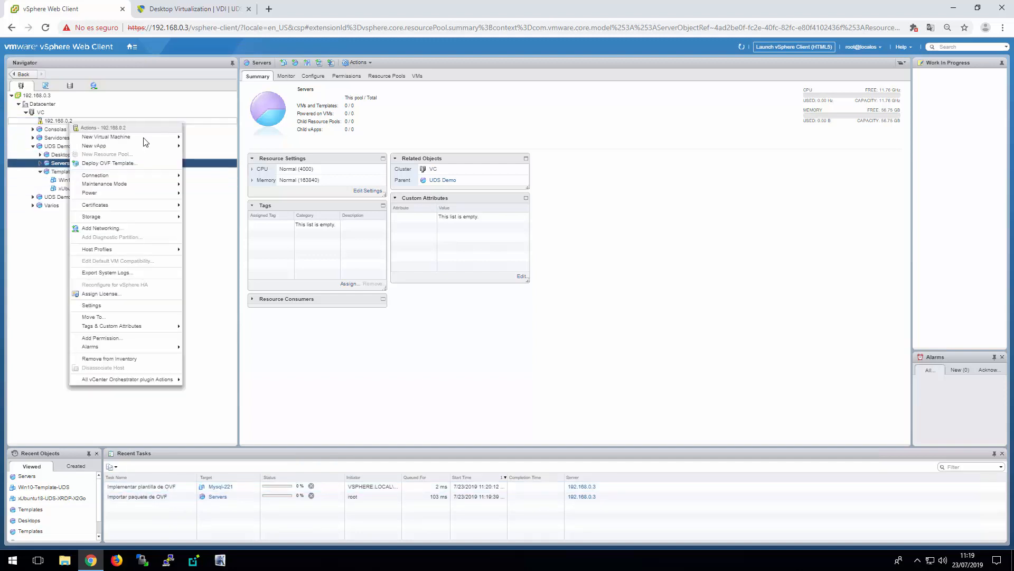
{"action": "left_click", "coordinate": [108, 163]}
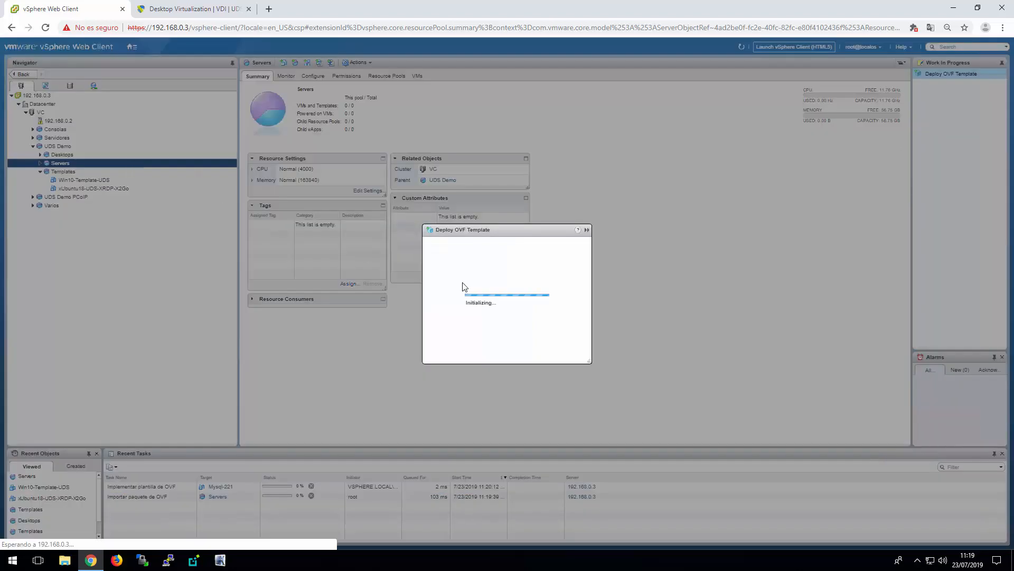
{"action": "left_click", "coordinate": [424, 280]}
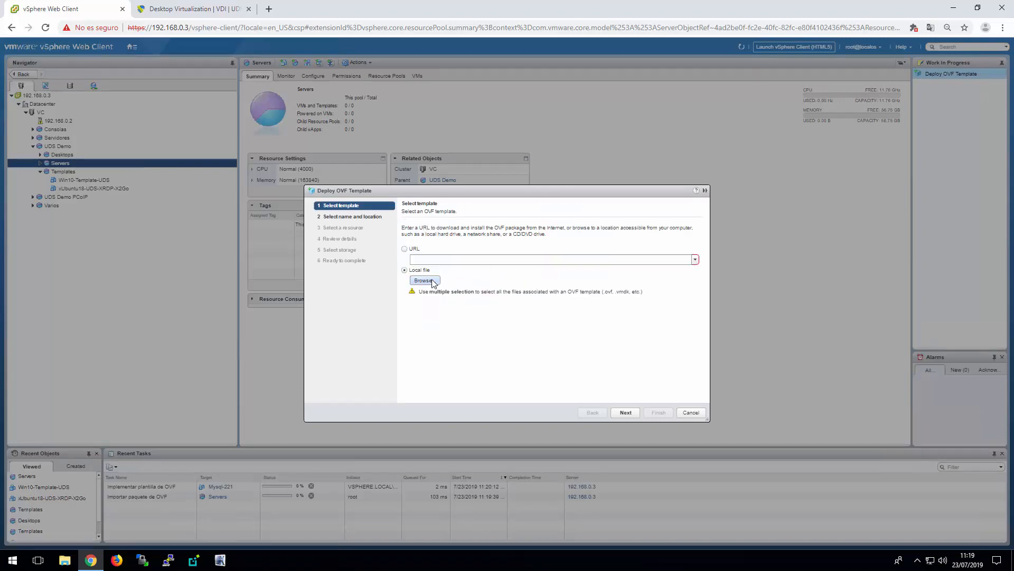
{"action": "double_click", "coordinate": [153, 84]}
{"action": "left_click", "coordinate": [626, 412]}
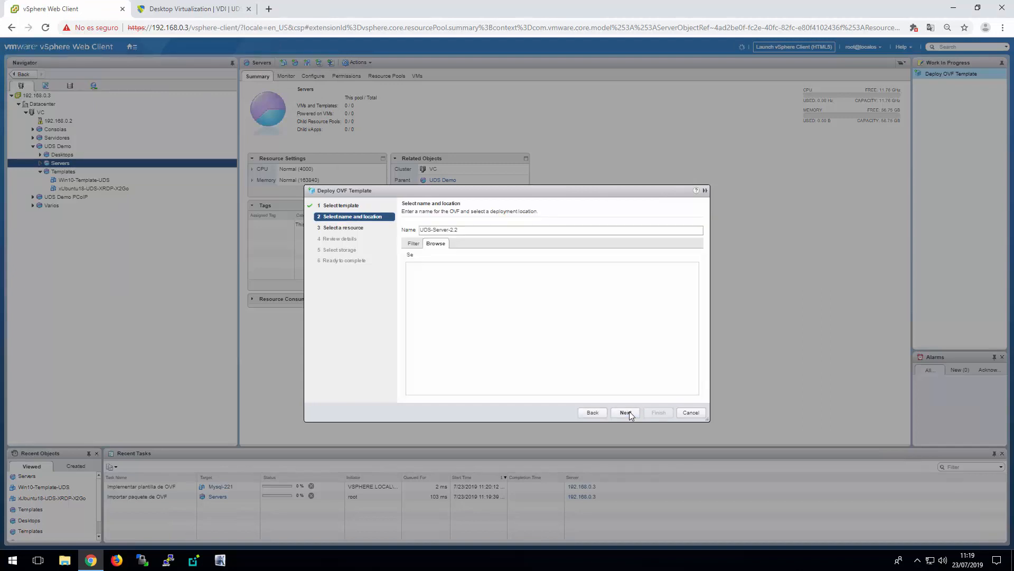
Name the deployment UDS-Server-2.2.1 and place it in the Datacenter's Discovered virtual machine folder
{"action": "left_click", "coordinate": [483, 230]}
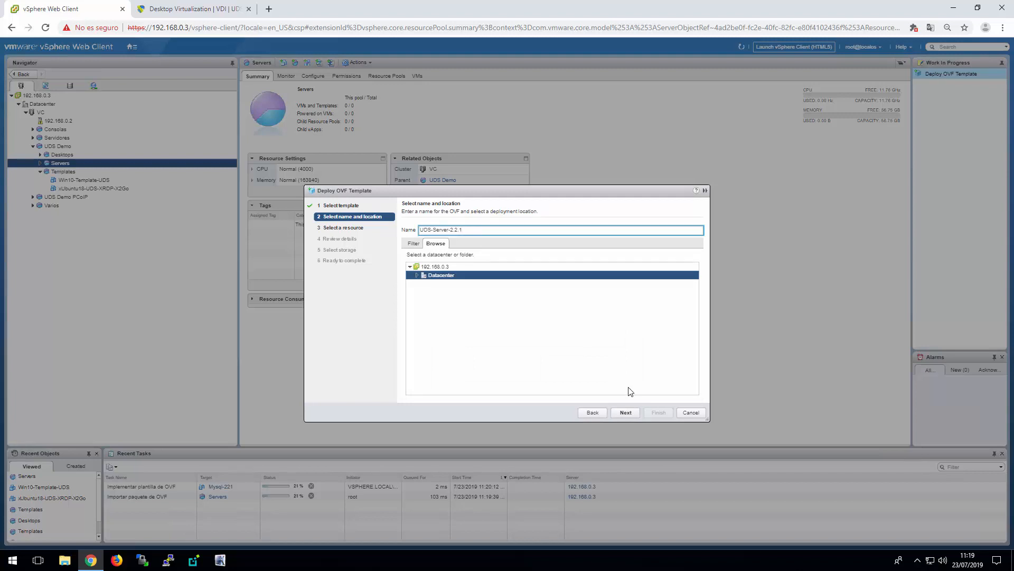
{"action": "left_click", "coordinate": [417, 275]}
{"action": "left_click", "coordinate": [450, 285]}
{"action": "left_click", "coordinate": [625, 412]}
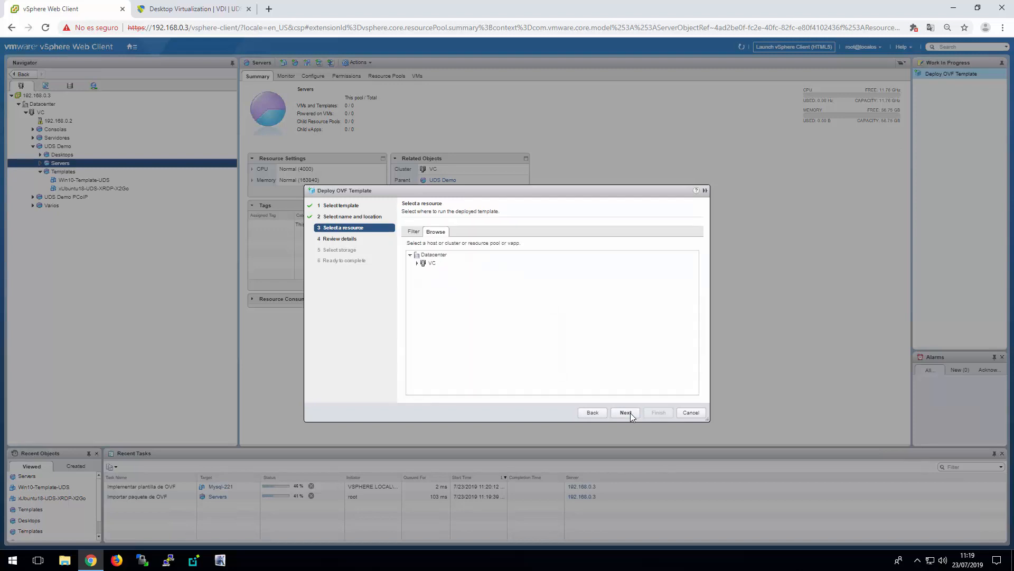
Choose the Servers resource pool under UDS Demo in cluster VC to run the UDS server template
{"action": "left_click", "coordinate": [418, 265]}
{"action": "left_click", "coordinate": [417, 263]}
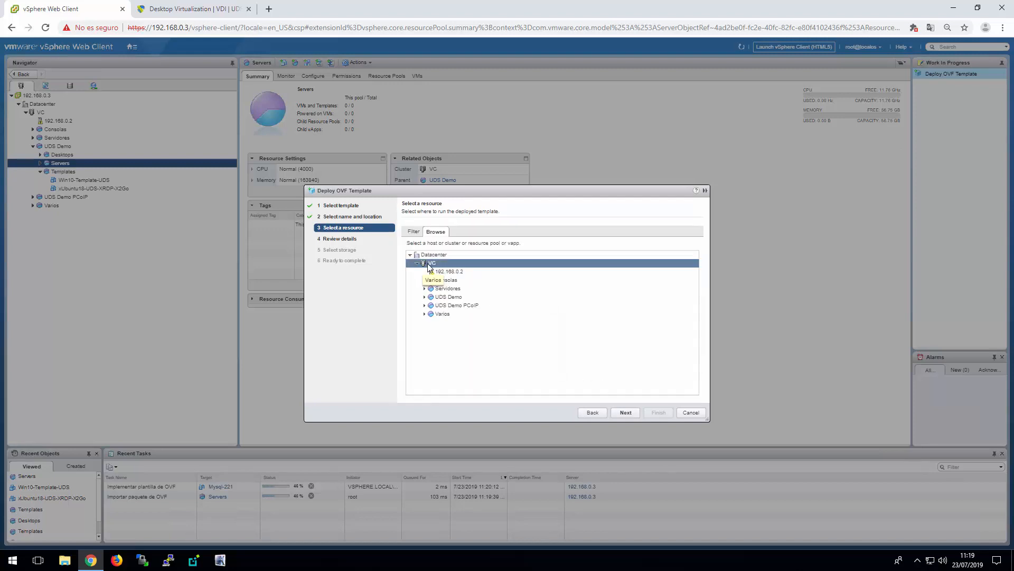
{"action": "left_click", "coordinate": [454, 290]}
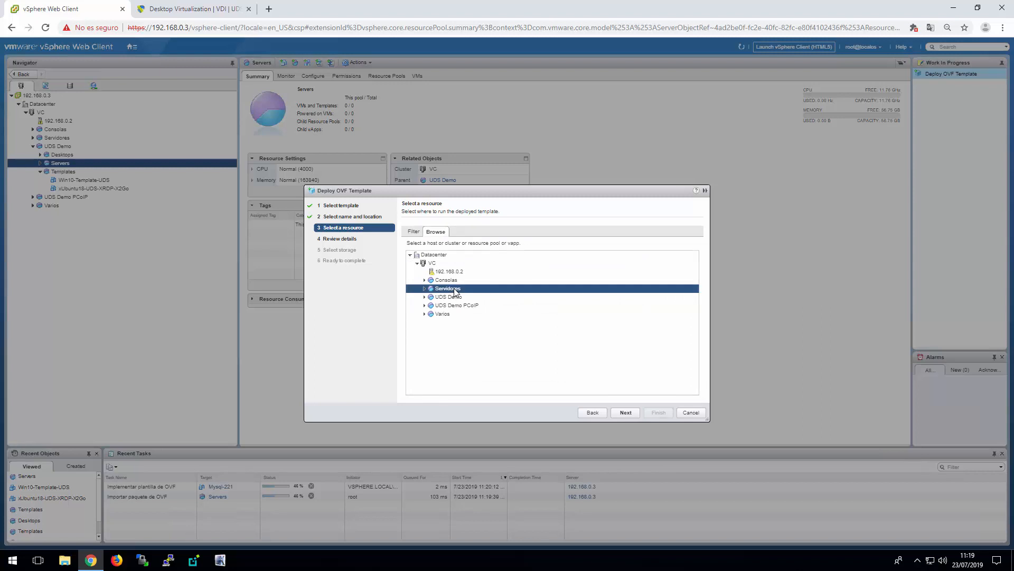
{"action": "left_click", "coordinate": [424, 297]}
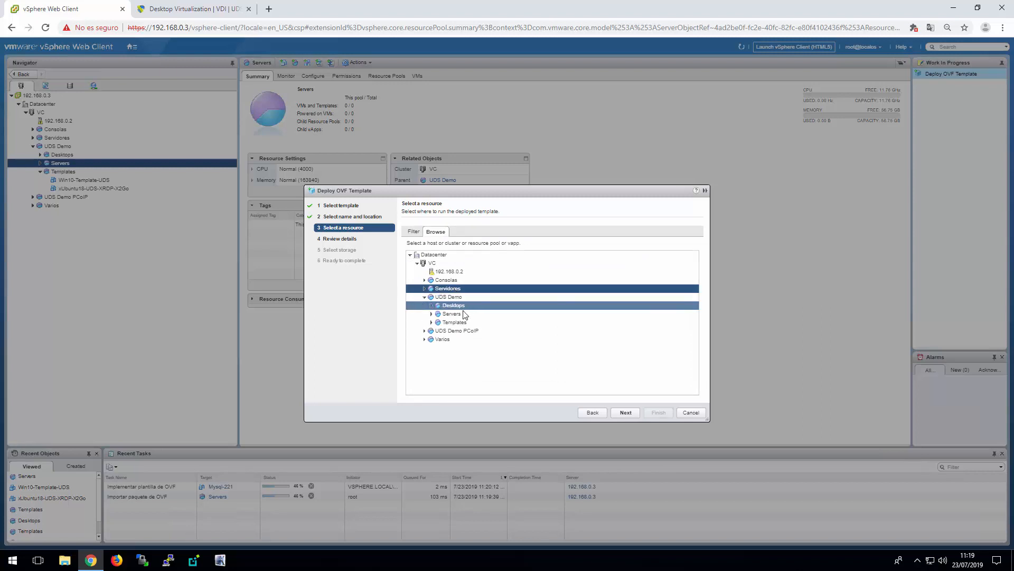
{"action": "left_click", "coordinate": [461, 313]}
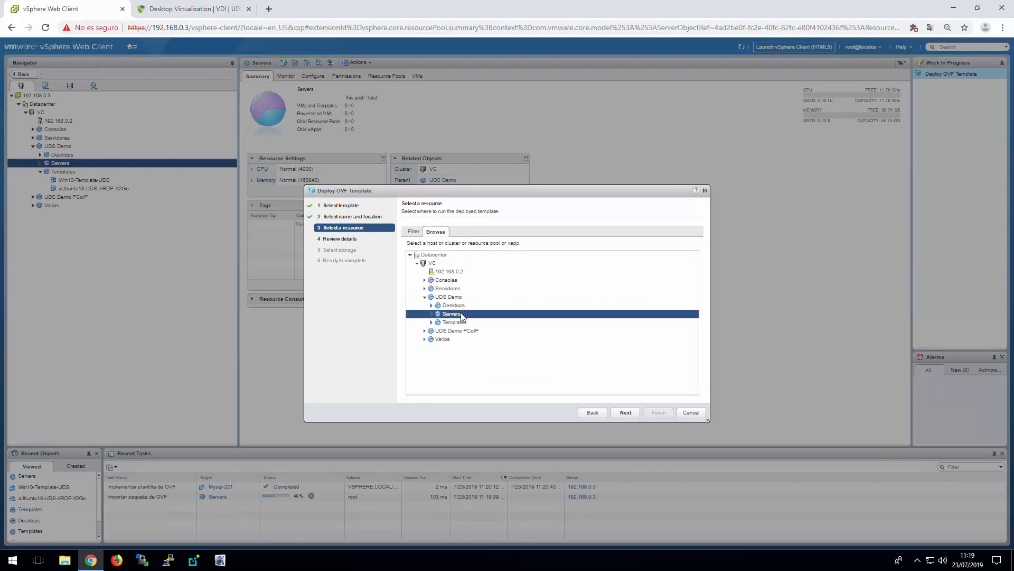
{"action": "left_click", "coordinate": [627, 413]}
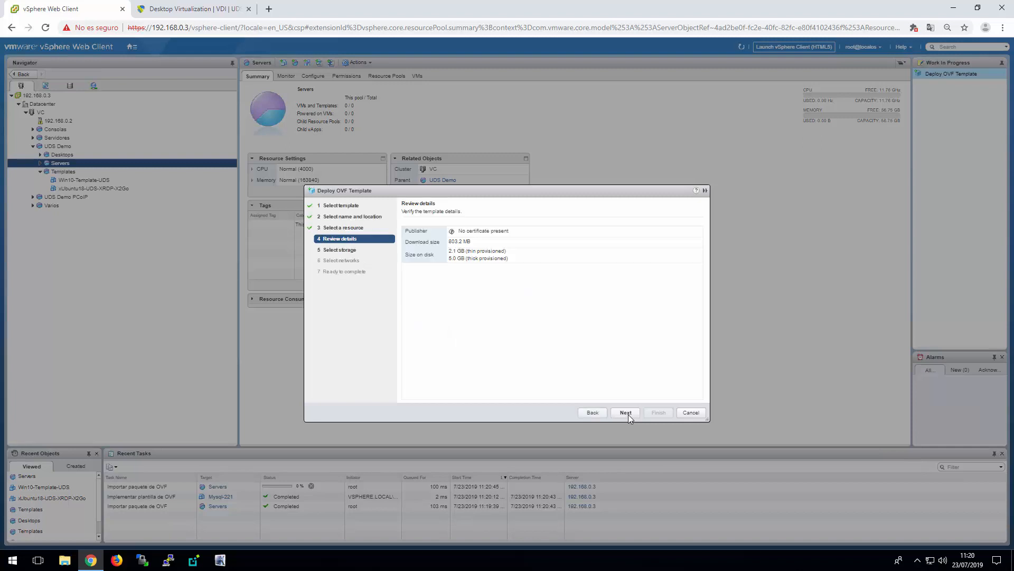
Keep datastore SSD1, map the bridged source network to LAN and finish the UDS-Server-2.2.1 deployment wizard
{"action": "left_click", "coordinate": [627, 412]}
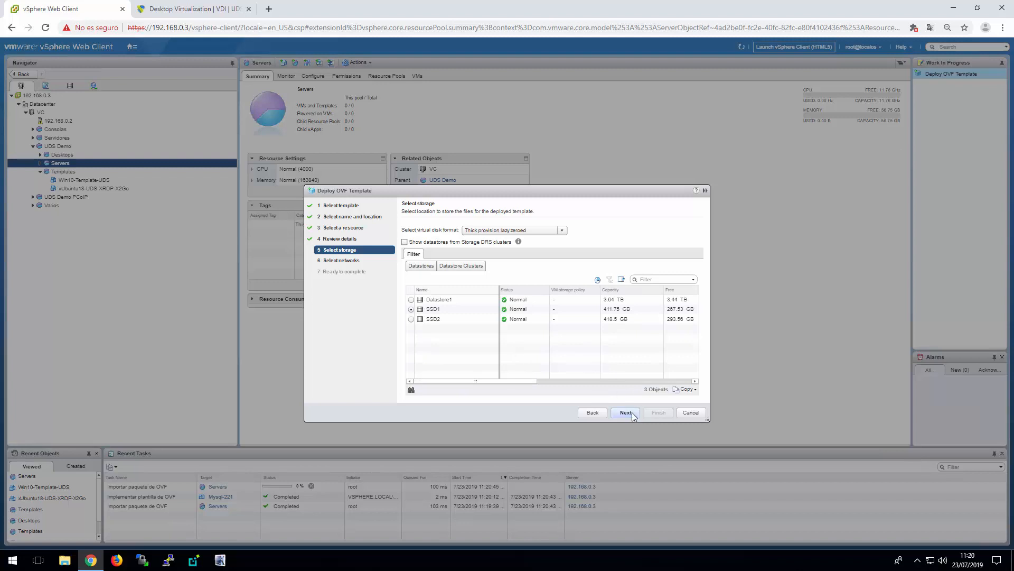
{"action": "left_click", "coordinate": [627, 412]}
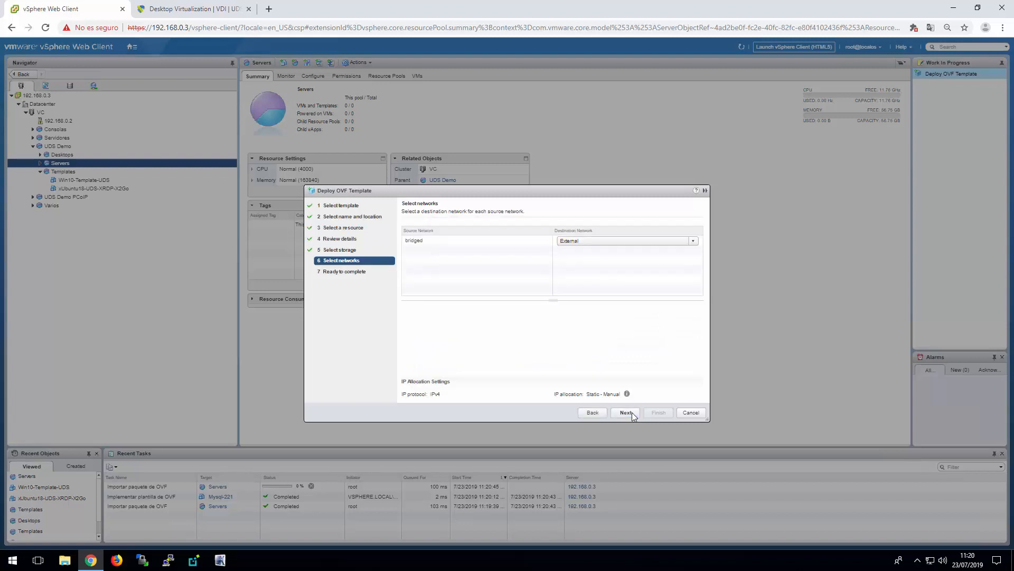
{"action": "left_click", "coordinate": [693, 241]}
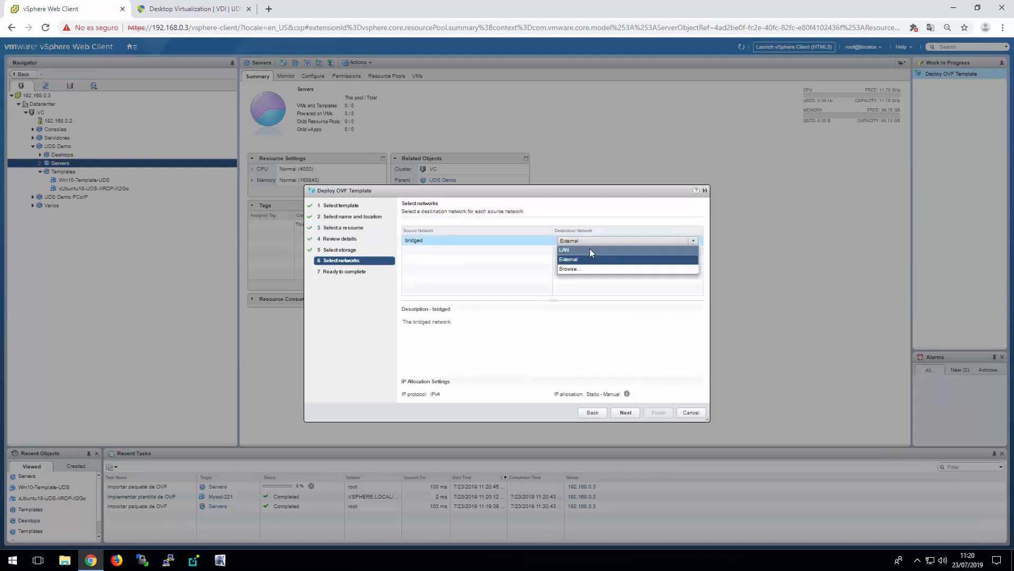
{"action": "left_click", "coordinate": [590, 249]}
{"action": "left_click", "coordinate": [625, 411]}
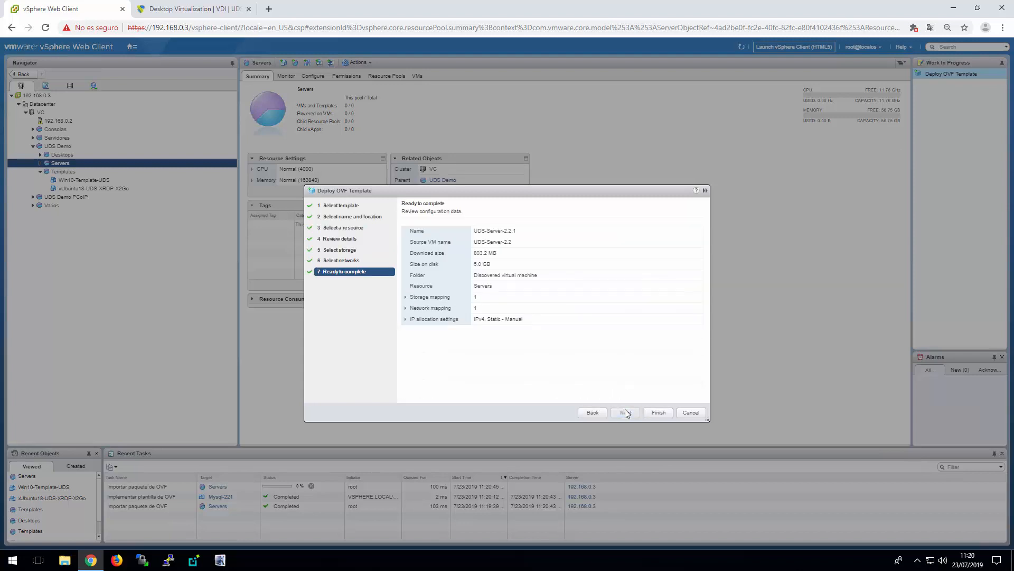
{"action": "left_click", "coordinate": [653, 415]}
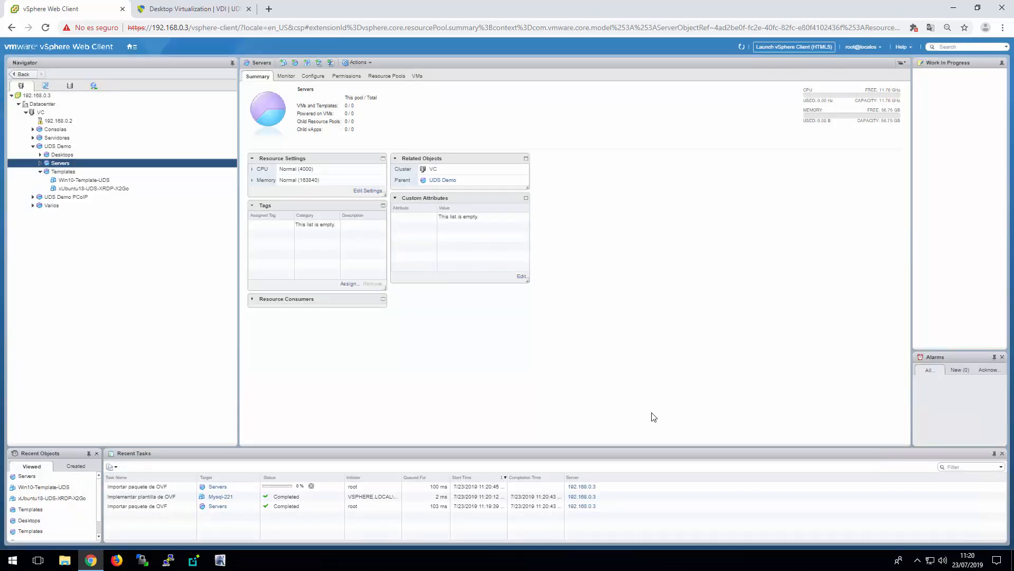
Start another OVF template deployment on host 192.168.0.2 using the local file UDS-Tuneler-2.2.ova
{"action": "right_click", "coordinate": [71, 121]}
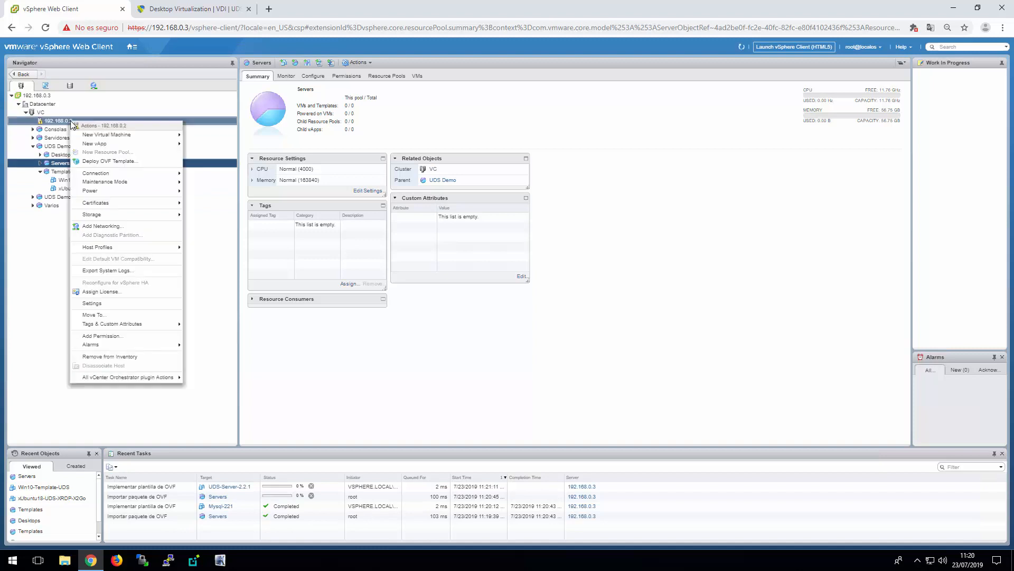
{"action": "left_click", "coordinate": [136, 160]}
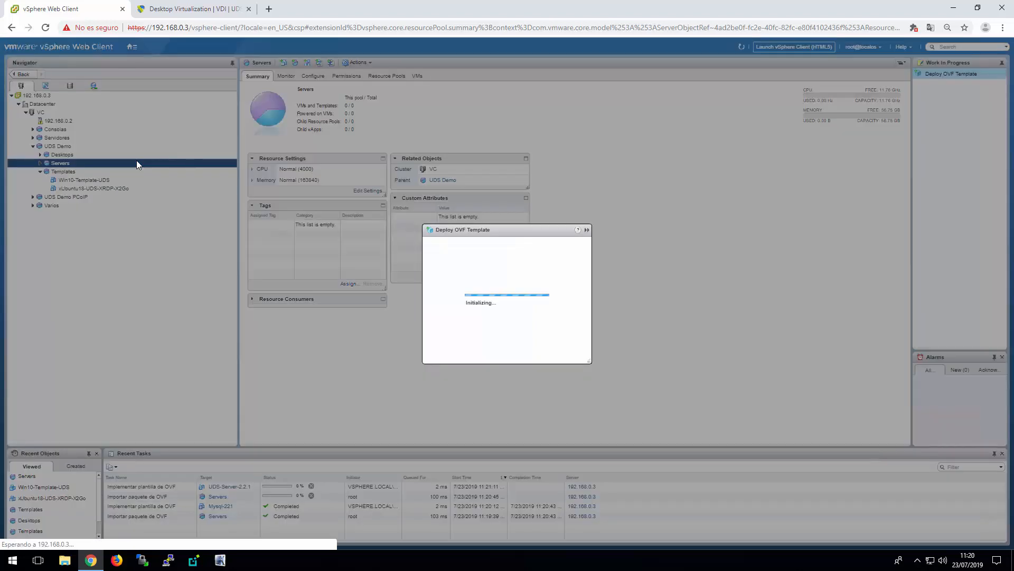
{"action": "left_click", "coordinate": [425, 280]}
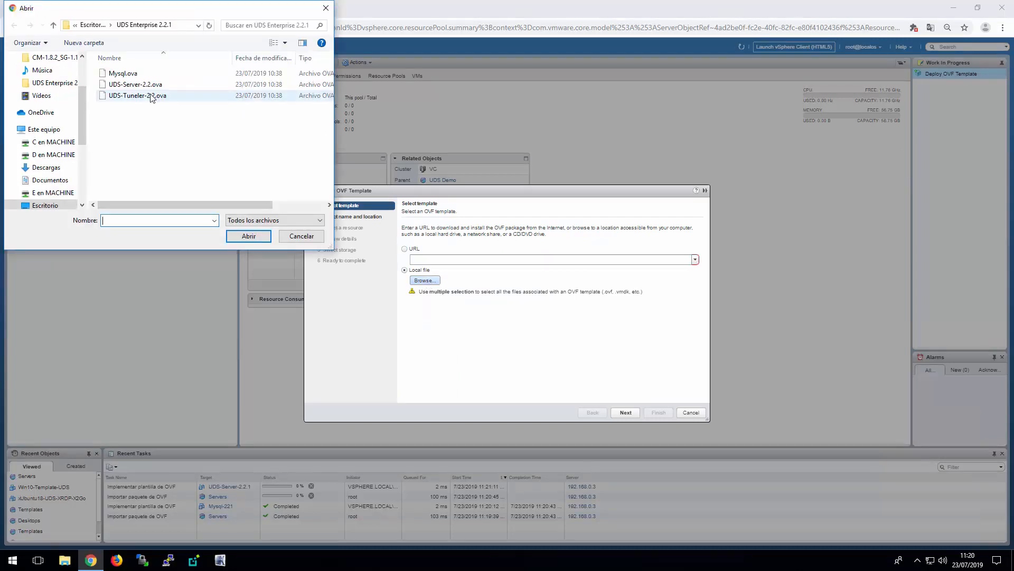
{"action": "double_click", "coordinate": [151, 96]}
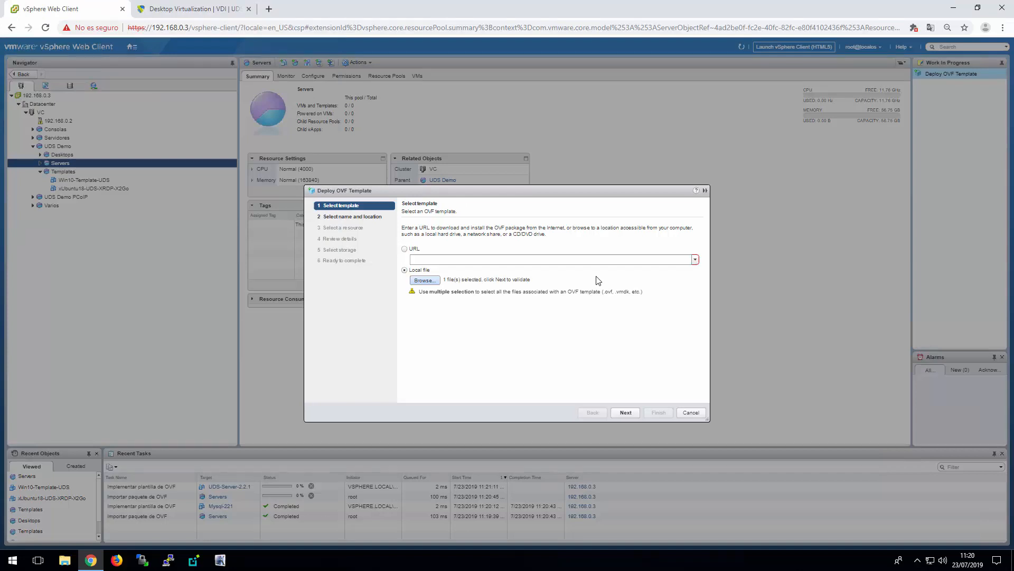
{"action": "left_click", "coordinate": [626, 413]}
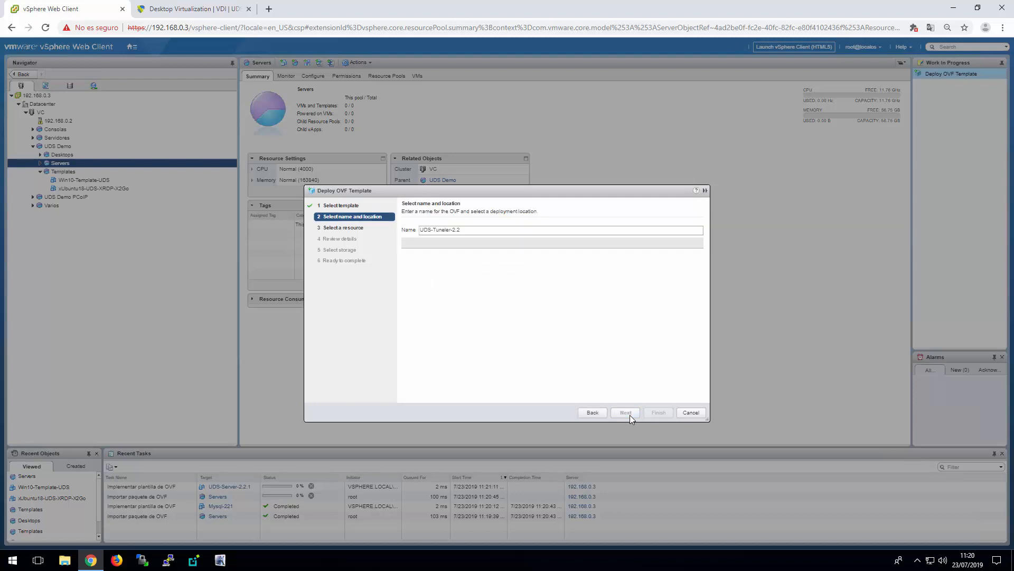
Name the deployment UDS-Tuneler-2.2.1 and place it in the Datacenter's Discovered virtual machine folder
{"action": "left_click", "coordinate": [482, 229]}
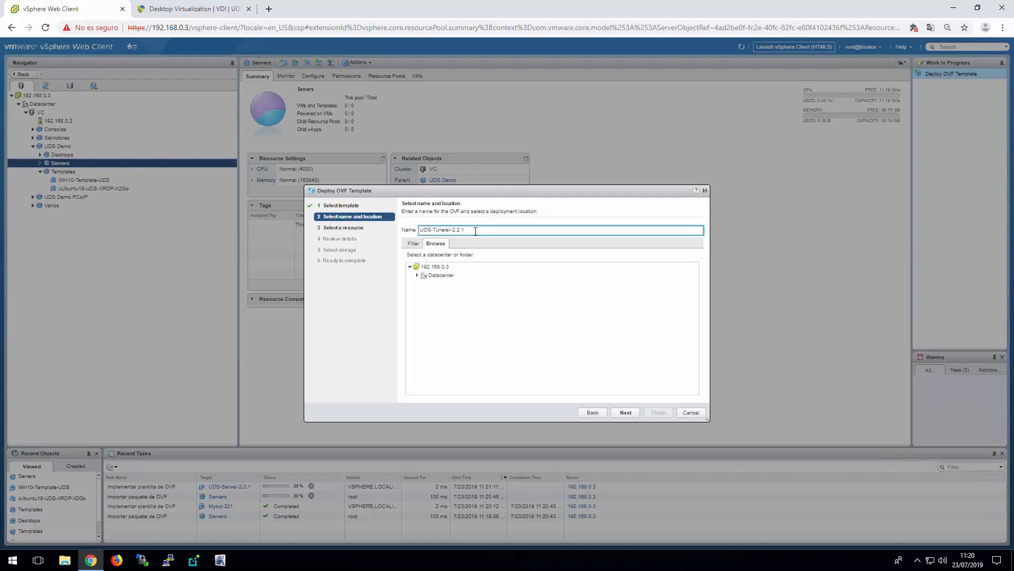
{"action": "left_click", "coordinate": [417, 276]}
{"action": "left_click", "coordinate": [494, 285]}
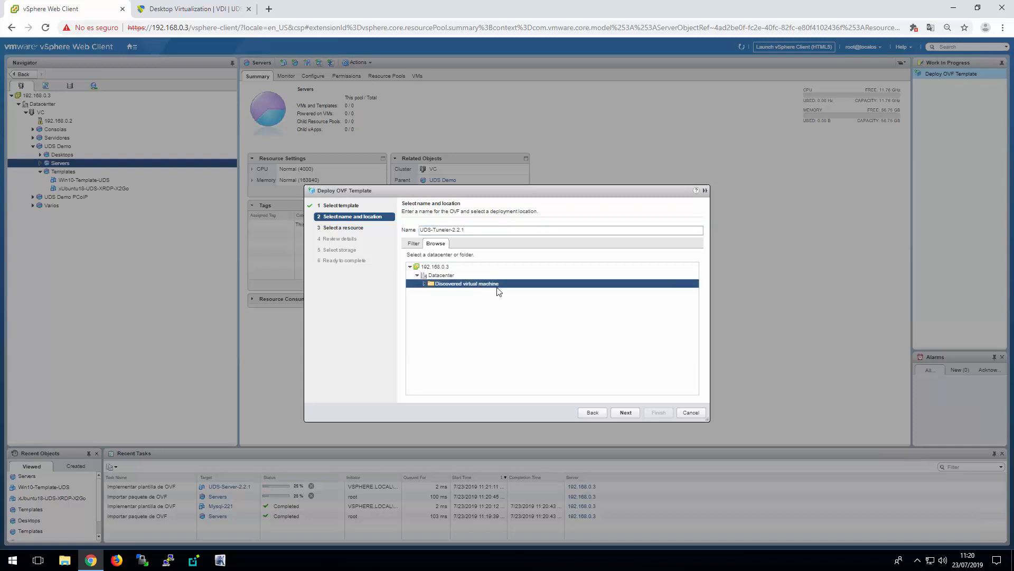
{"action": "left_click", "coordinate": [633, 412]}
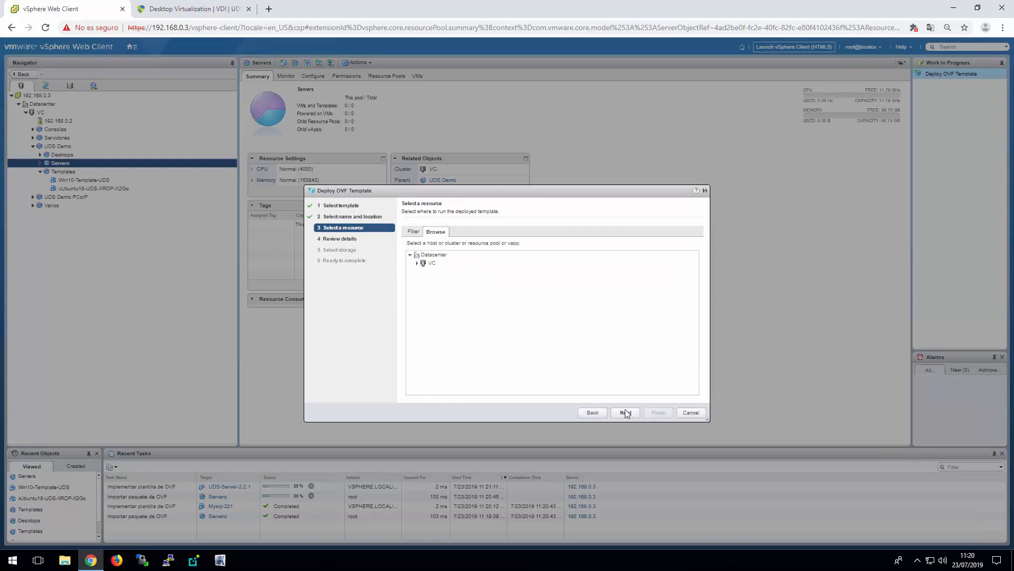
Choose the Servers resource pool under UDS Demo in cluster VC to run the Tuneler template
{"action": "left_click", "coordinate": [417, 263]}
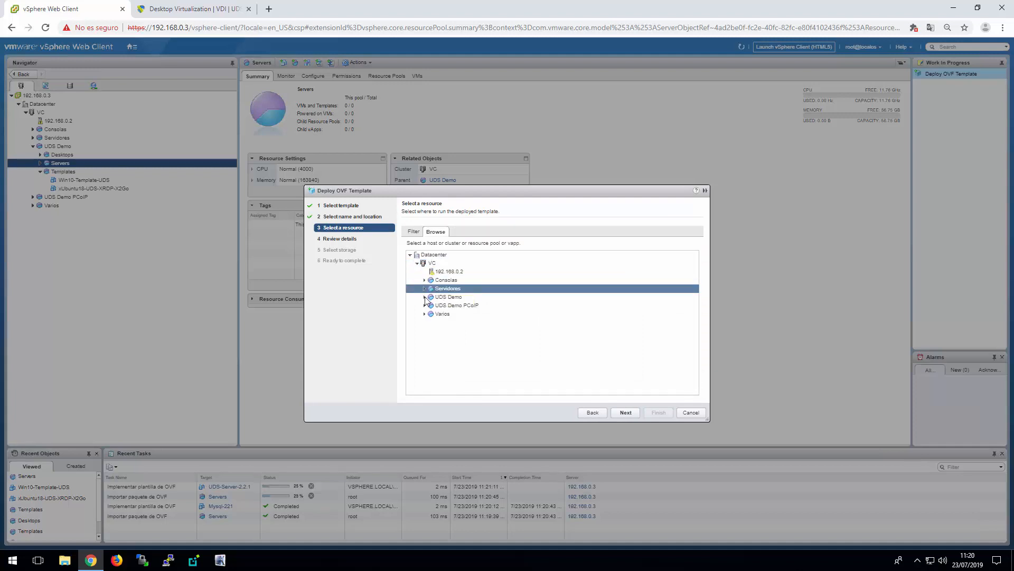
{"action": "left_click", "coordinate": [425, 297]}
{"action": "left_click", "coordinate": [456, 313]}
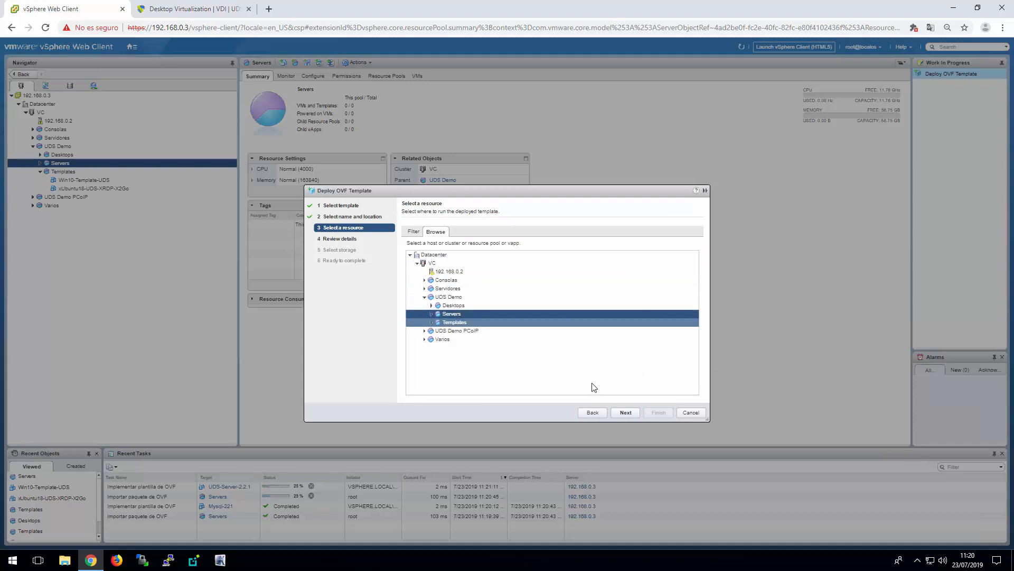
{"action": "left_click", "coordinate": [625, 412]}
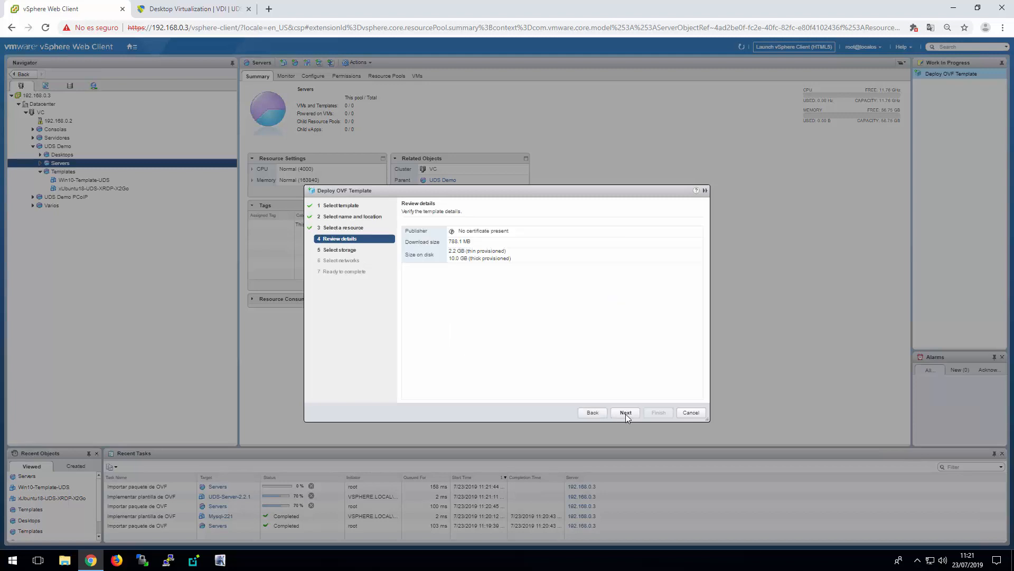
Keep datastore SSD1, map the bridged network to LAN and finish the UDS-Tuneler-2.2.1 deployment wizard
{"action": "left_click", "coordinate": [626, 412]}
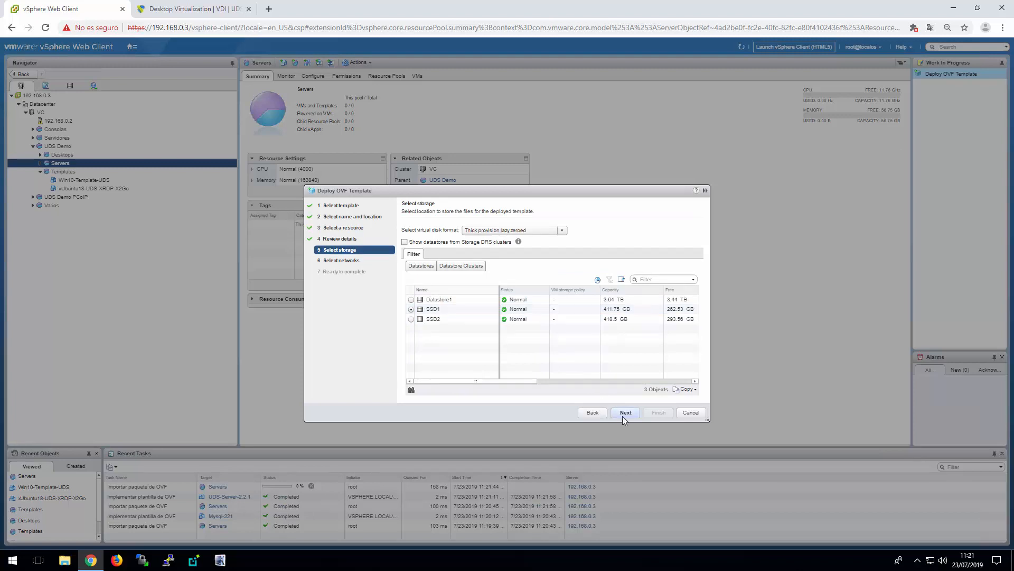
{"action": "left_click", "coordinate": [623, 416]}
{"action": "left_click", "coordinate": [695, 241]}
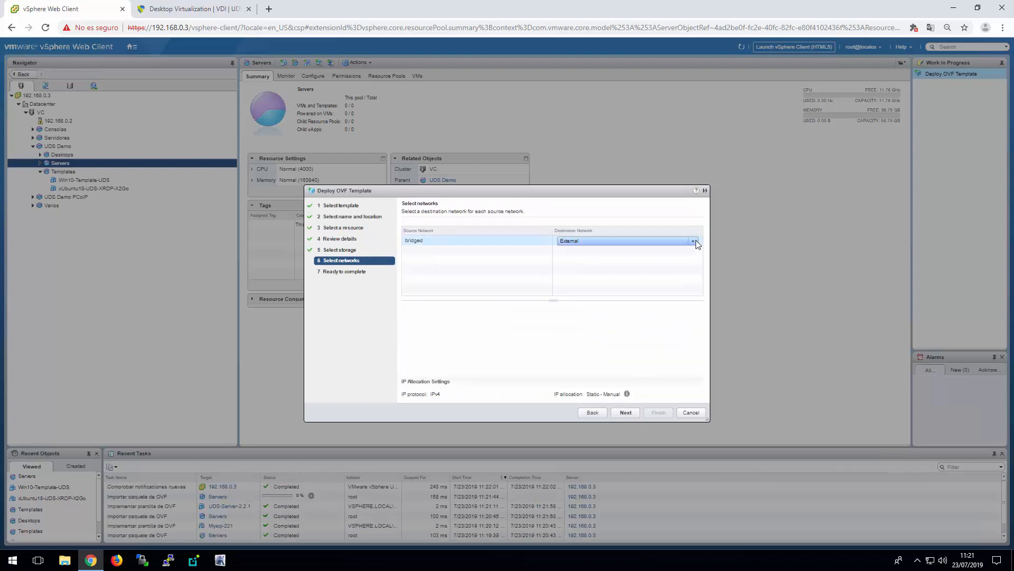
{"action": "left_click", "coordinate": [694, 240]}
{"action": "left_click", "coordinate": [590, 250]}
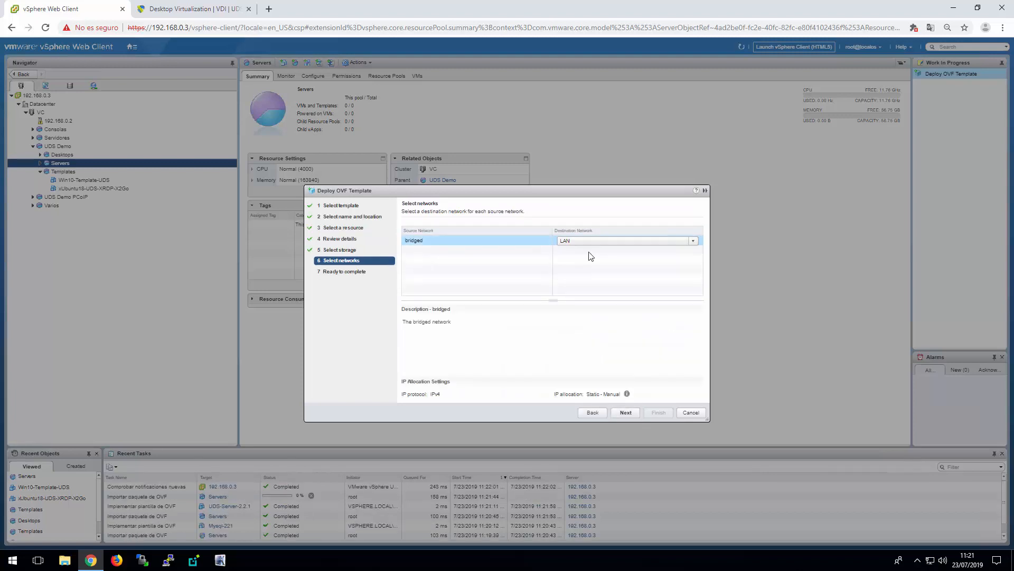
{"action": "left_click", "coordinate": [626, 412]}
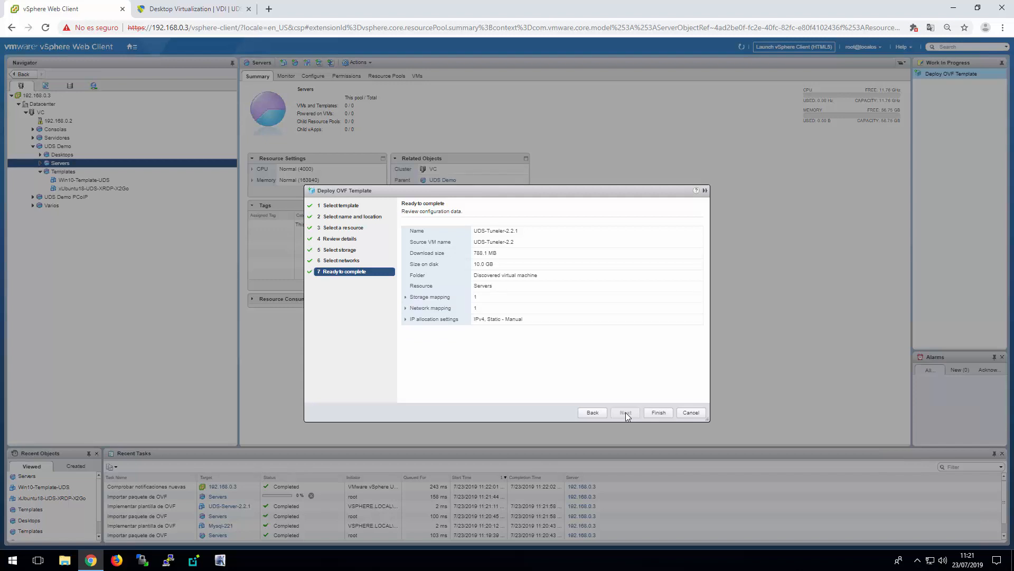
{"action": "left_click", "coordinate": [657, 412]}
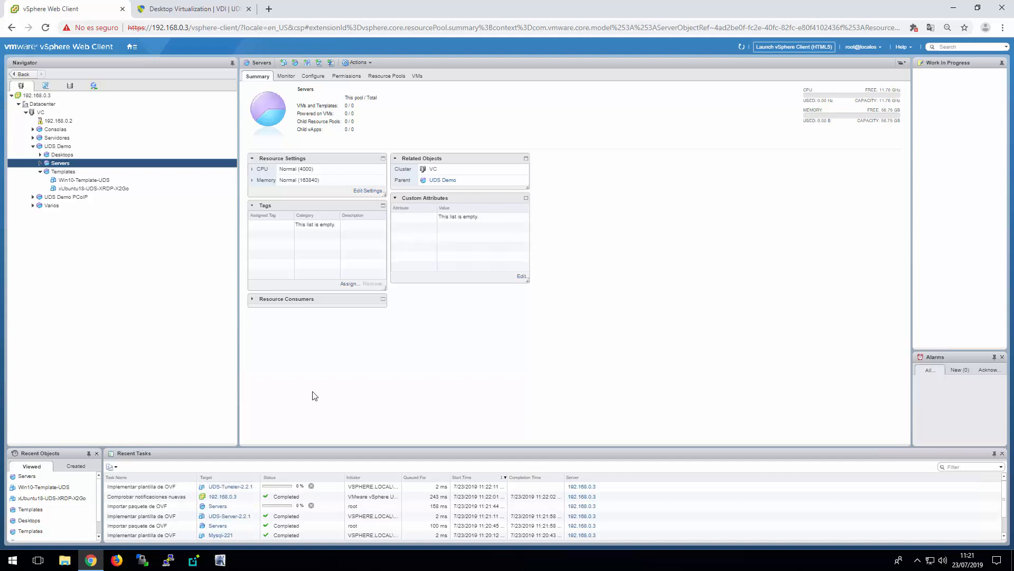
Power on the Mysql-221 virtual machine in the Servers pool and answer its pending question about the serial0 device
{"action": "left_click", "coordinate": [41, 163]}
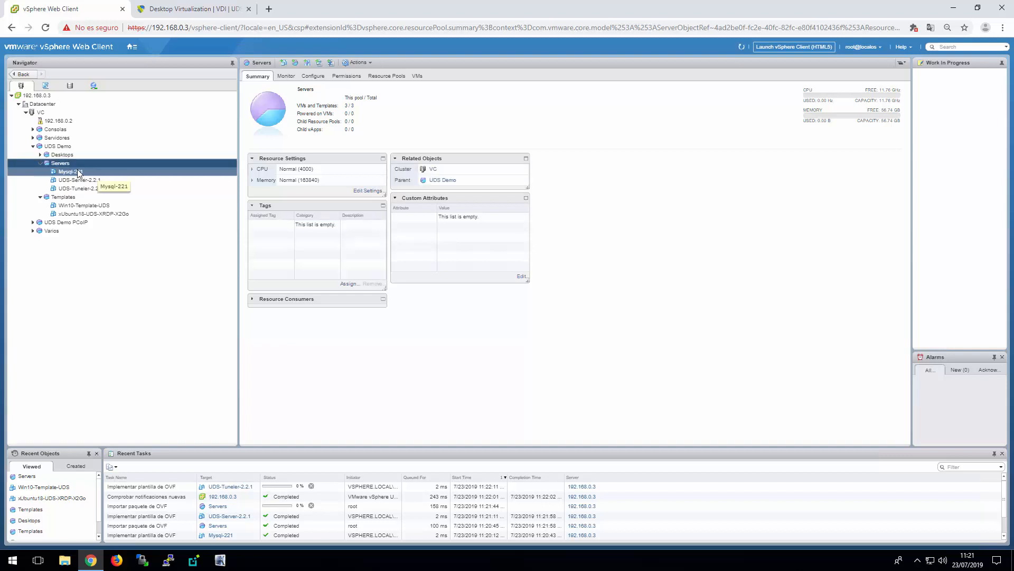
{"action": "left_click", "coordinate": [79, 171]}
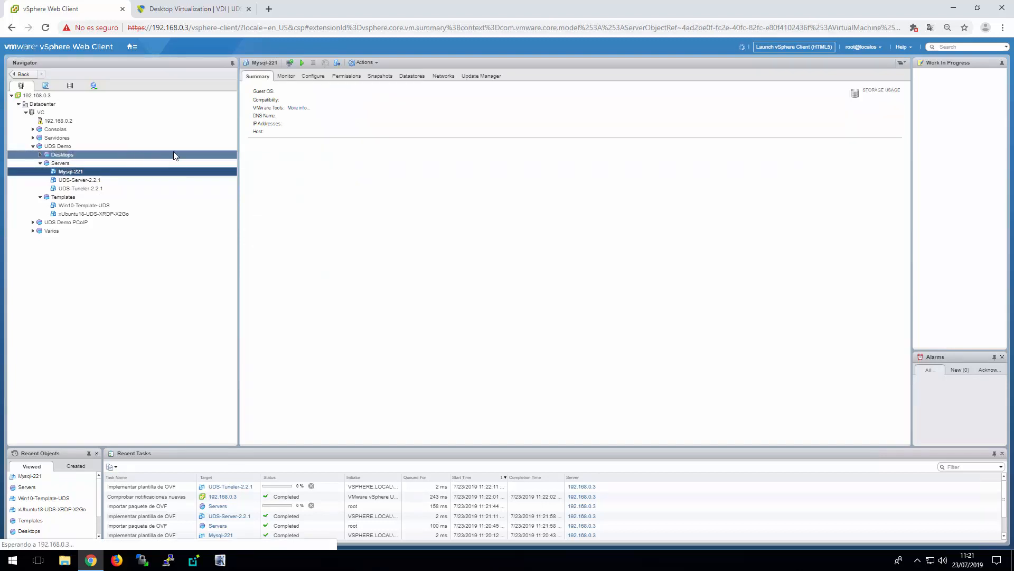
{"action": "left_click", "coordinate": [302, 63]}
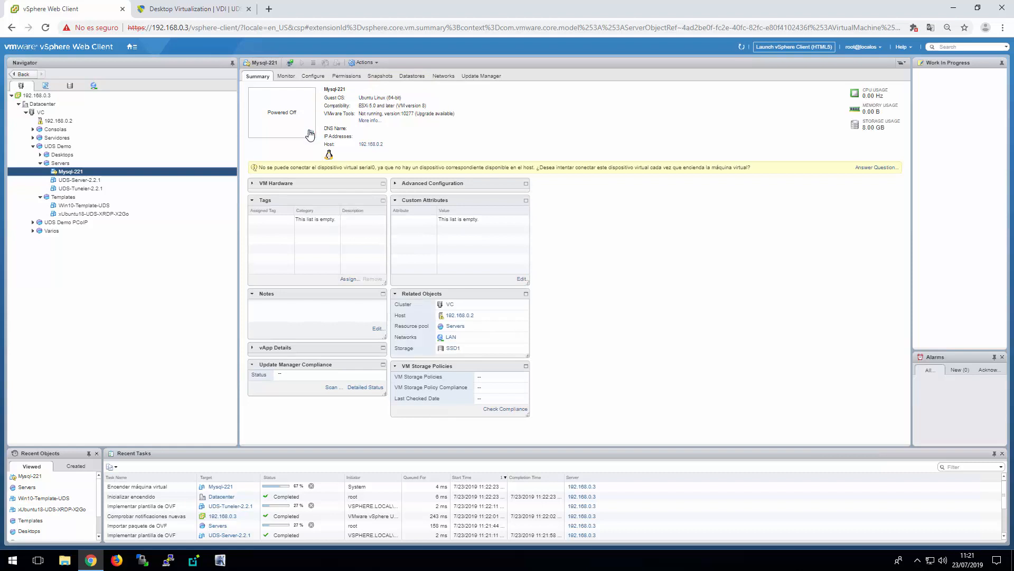
{"action": "left_click", "coordinate": [877, 167]}
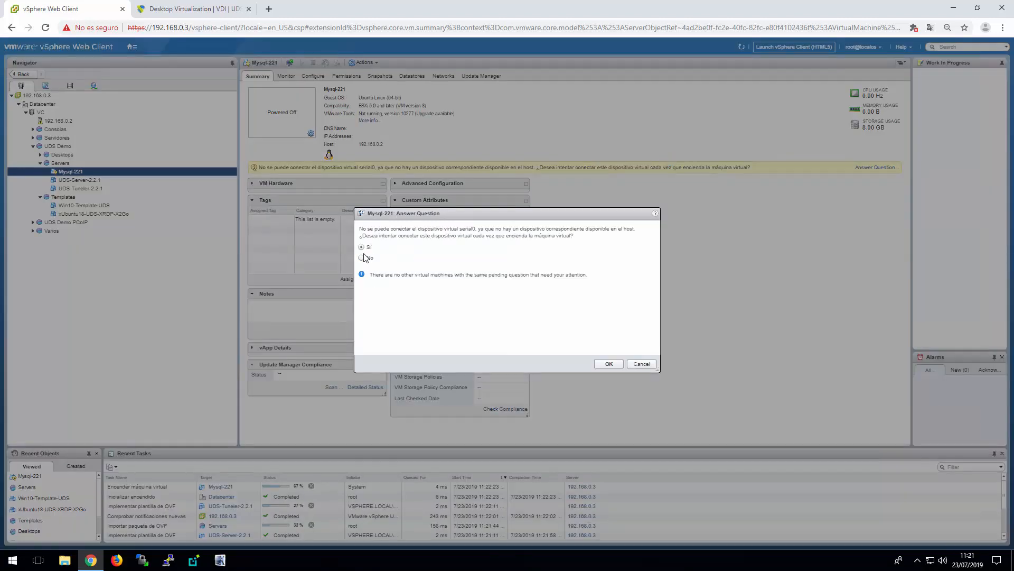
{"action": "left_click", "coordinate": [608, 363]}
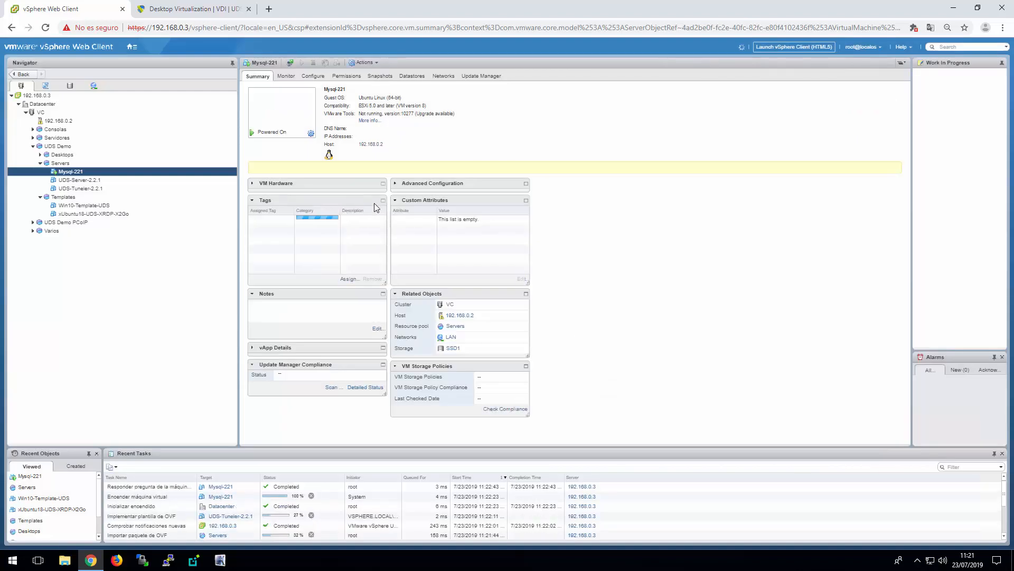
Launch the VMware Remote Console for Mysql-221 and move its window to the middle of the screen
{"action": "left_click", "coordinate": [311, 133]}
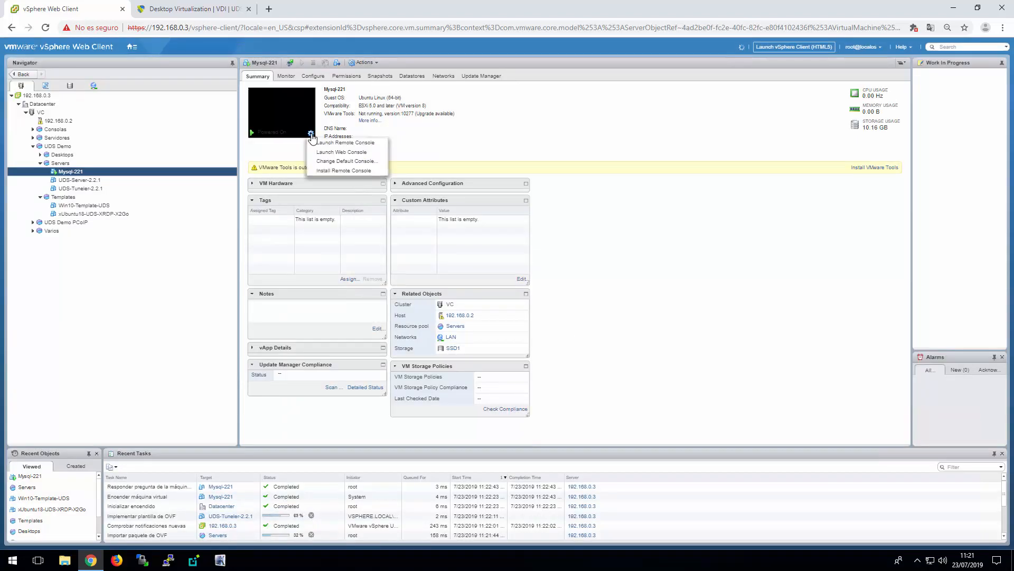
{"action": "left_click", "coordinate": [343, 143]}
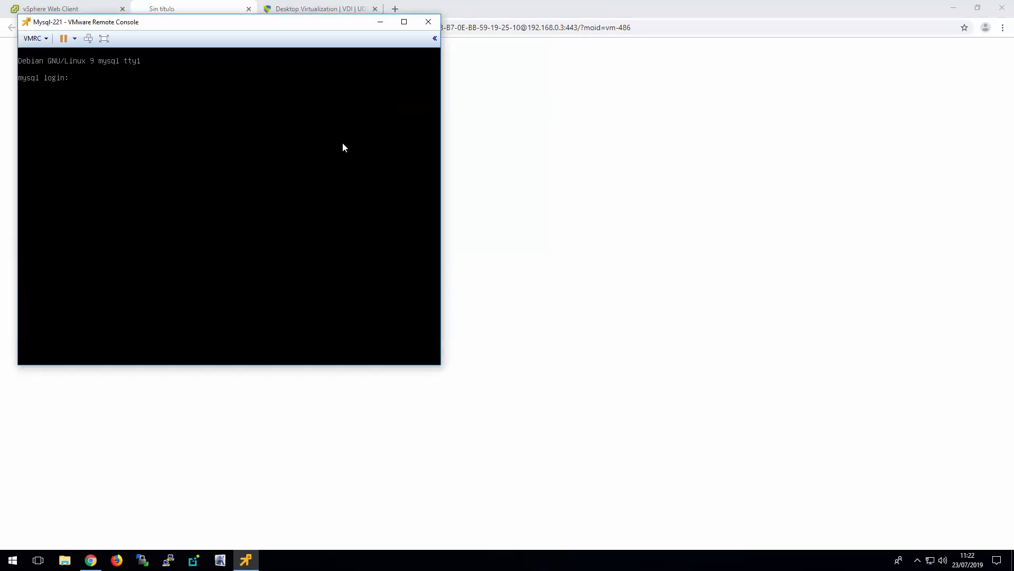
{"action": "left_click_drag", "start_coordinate": [206, 25], "coordinate": [314, 46]}
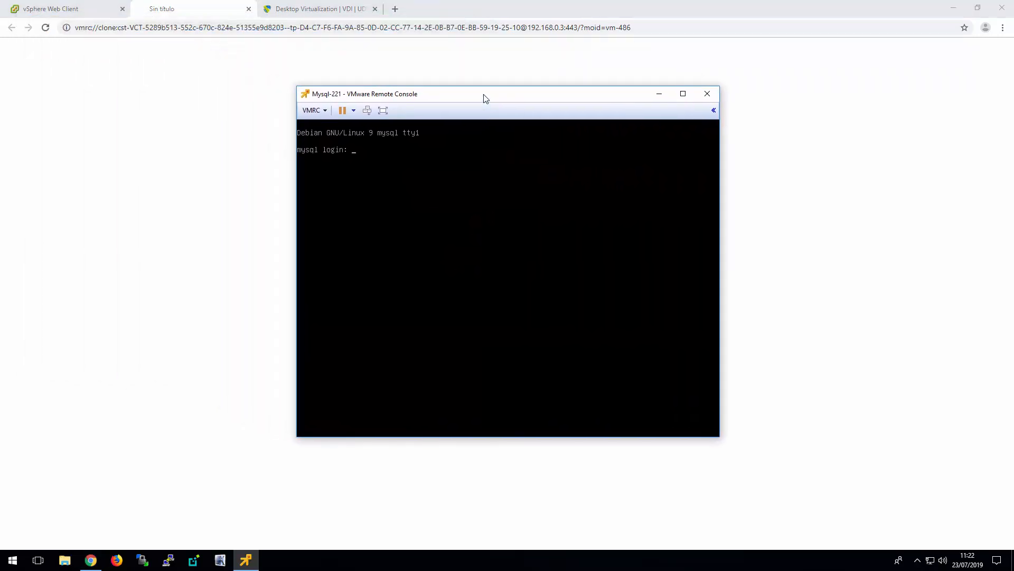
Log in to the MySQL server console as root with the account password
{"action": "left_click", "coordinate": [475, 193]}
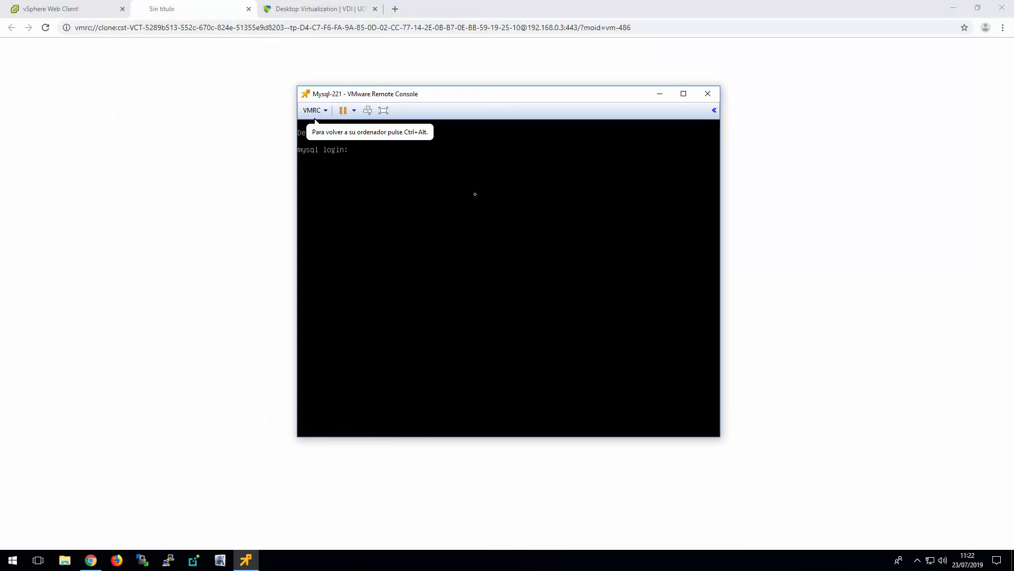
{"action": "type", "text": "root"}
{"action": "key", "text": "Return"}
{"action": "key", "text": "Return"}
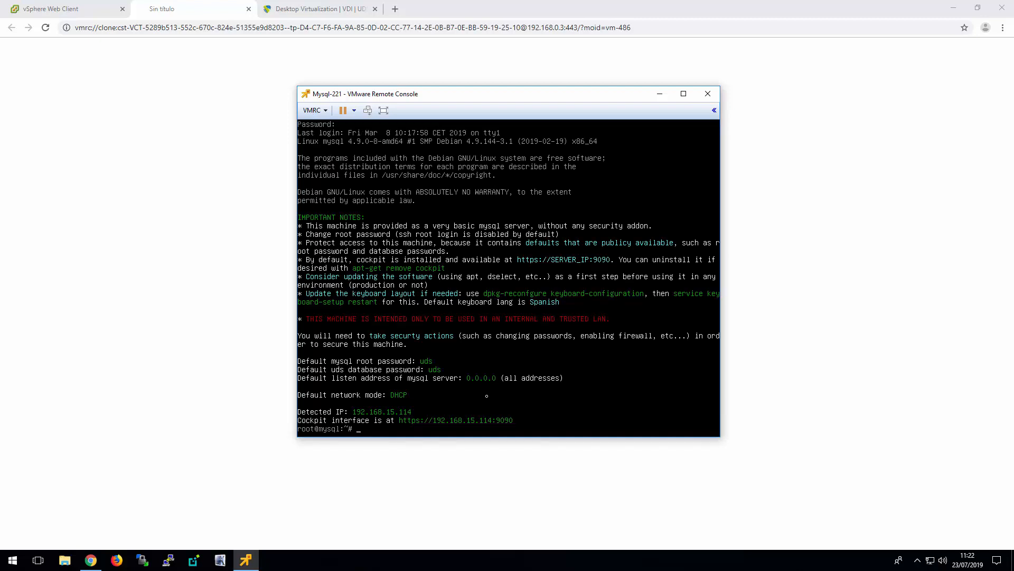
Open the /etc/network/interfaces file in the nano editor
{"action": "type", "text": "nano /etc/network/in"}
{"action": "key", "text": "Tab"}
{"action": "key", "text": "Return"}
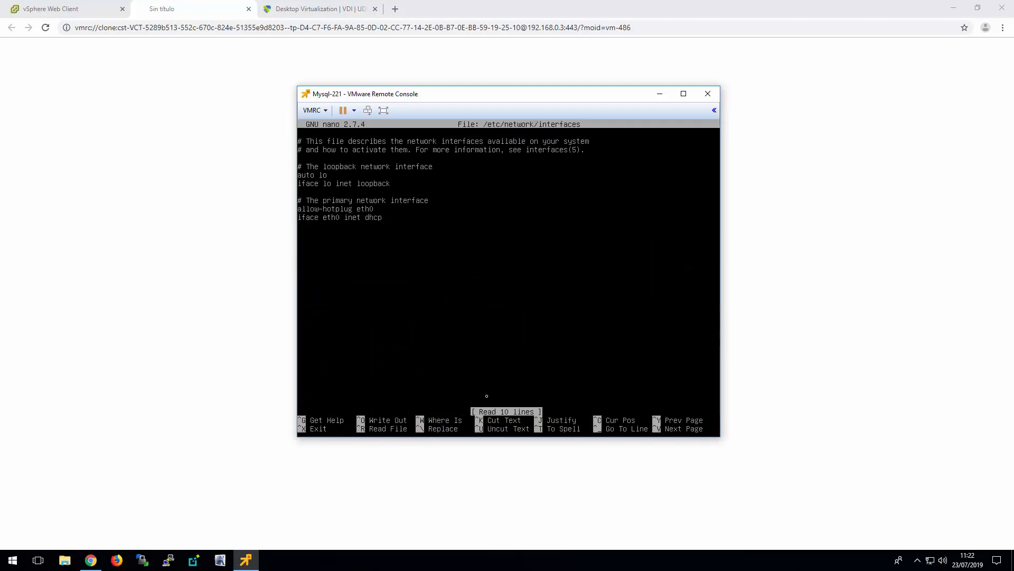
Change the eth0 interface configuration to static and start a new line below it
{"action": "key", "text": "BackSpace"}
{"action": "key", "text": "BackSpace"}
{"action": "key", "text": "BackSpace"}
{"action": "key", "text": "BackSpace"}
{"action": "type", "text": "static"}
{"action": "key", "text": "Return"}
Add indented lines under eth0 for address 192.168.0.20 and netmask 255.255.240.0
{"action": "key", "text": "Tab"}
{"action": "type", "text": "address "}
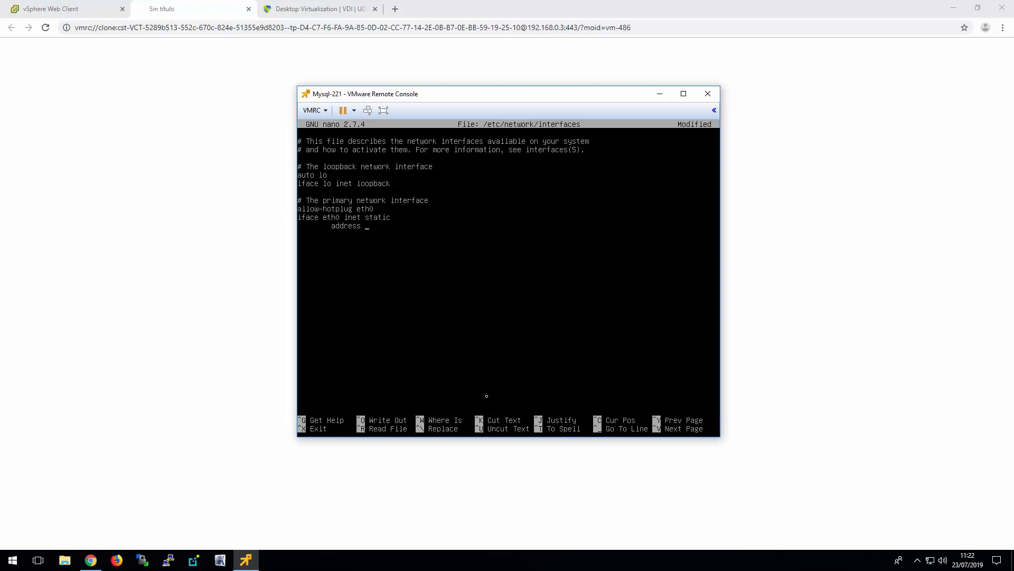
{"action": "type", "text": "192.168"}
{"action": "type", "text": ".0.20 \tn"}
{"action": "type", "text": "etmask"}
{"action": "type", "text": " 255.255.240.0 \tg"}
{"action": "type", "text": "ateway"}
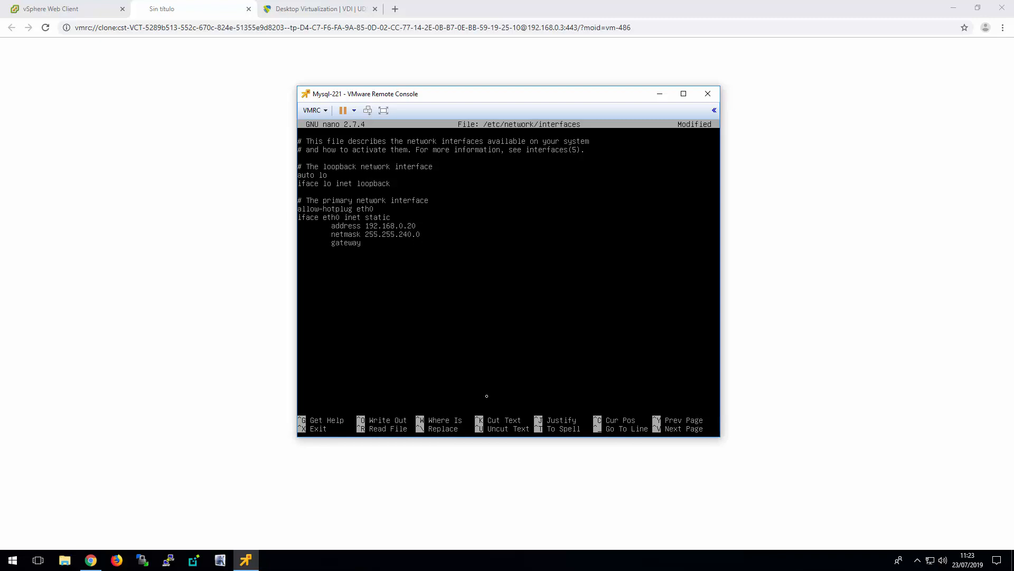
{"action": "type", "text": " 192.168.0.1"}
Add the gateway 192.168.0.1 to the eth0 configuration and save the interfaces file
{"action": "key", "text": "ctrl+x"}
{"action": "key", "text": "y"}
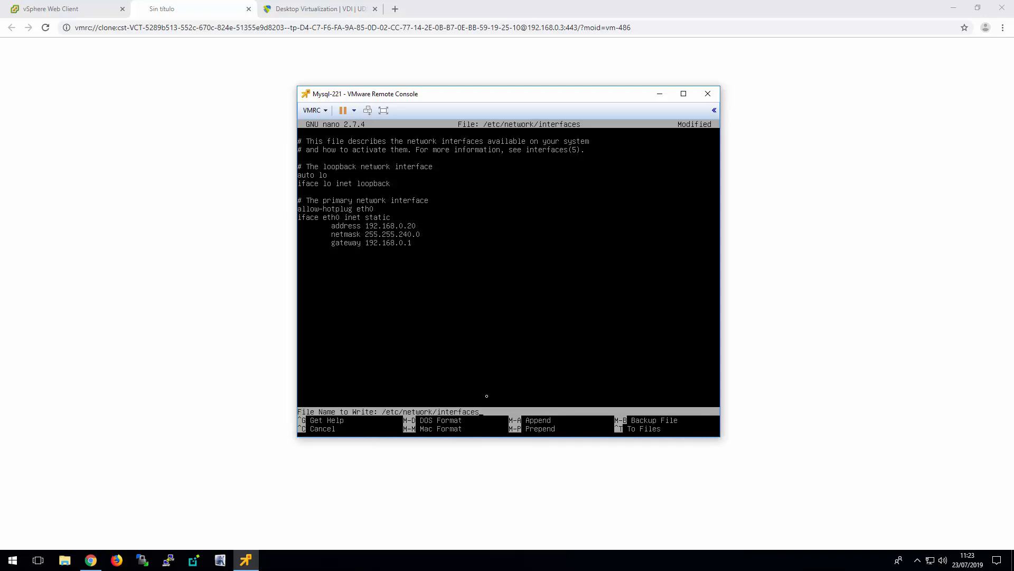
{"action": "key", "text": "Return"}
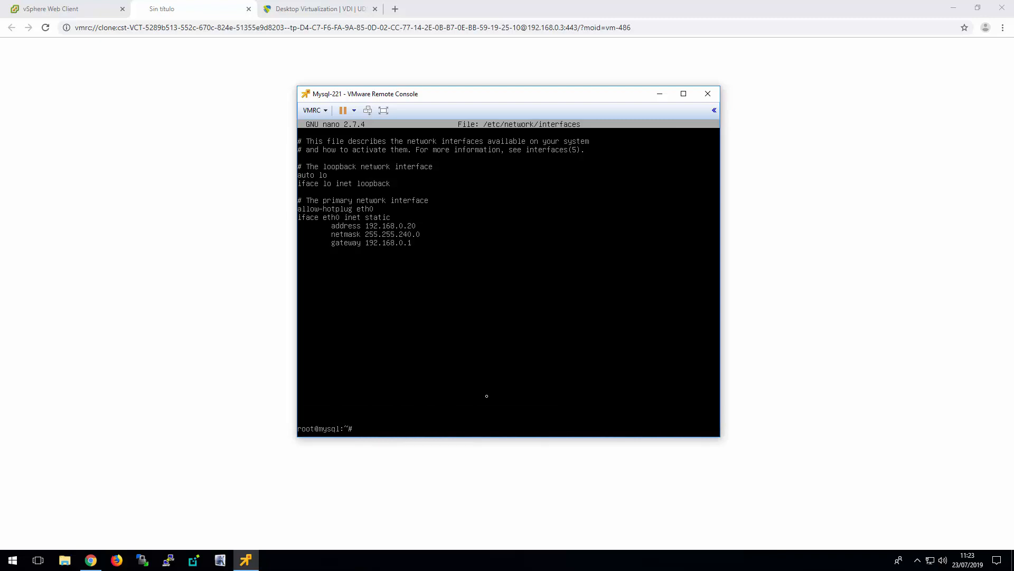
Display the contents of /etc/resolv.conf to check the DNS configuration
{"action": "type", "text": "cat /etc/resolv.conf"}
{"action": "key", "text": "Return"}
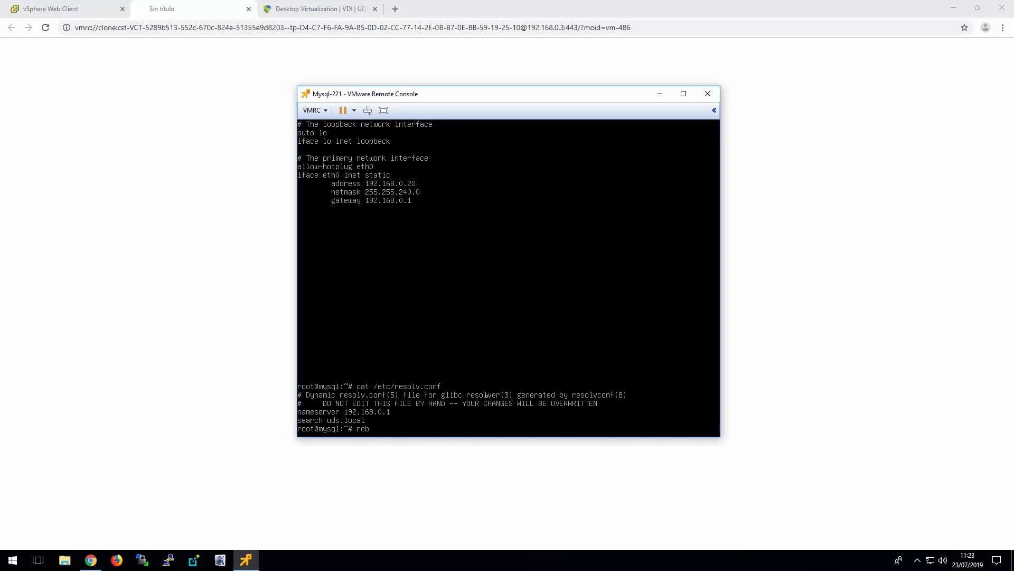
Reboot the MySQL server and close its remote console along with the leftover browser page
{"action": "key", "text": "Return"}
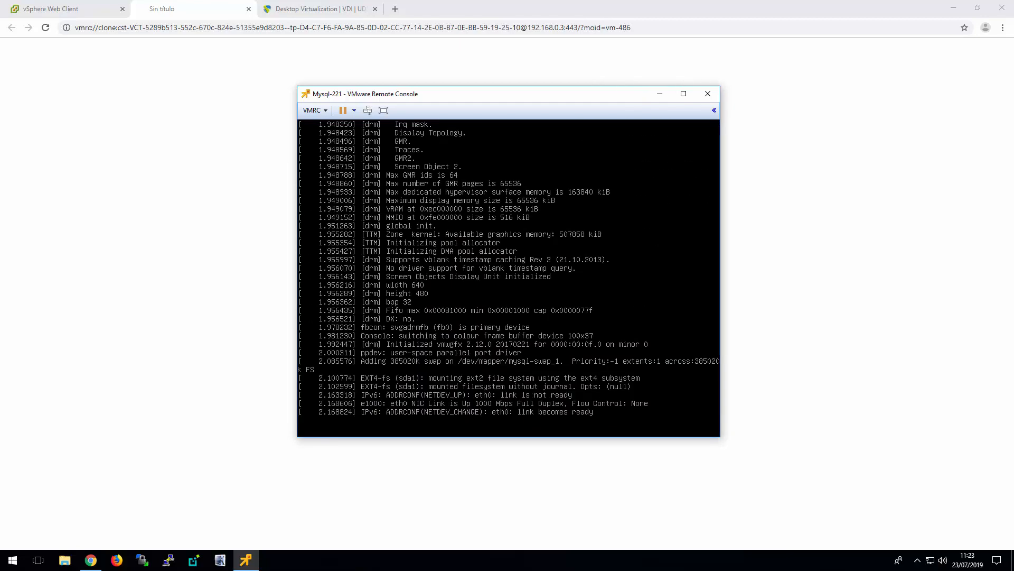
{"action": "left_click", "coordinate": [708, 93]}
{"action": "left_click", "coordinate": [248, 9]}
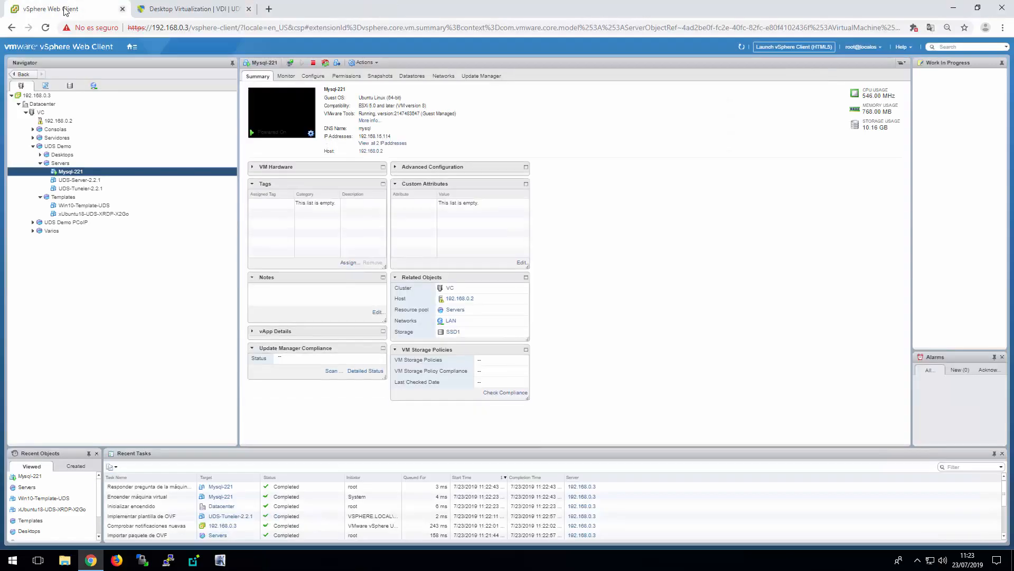
Power on the UDS-Server-2.2.1 virtual machine and open its remote console
{"action": "left_click", "coordinate": [78, 180]}
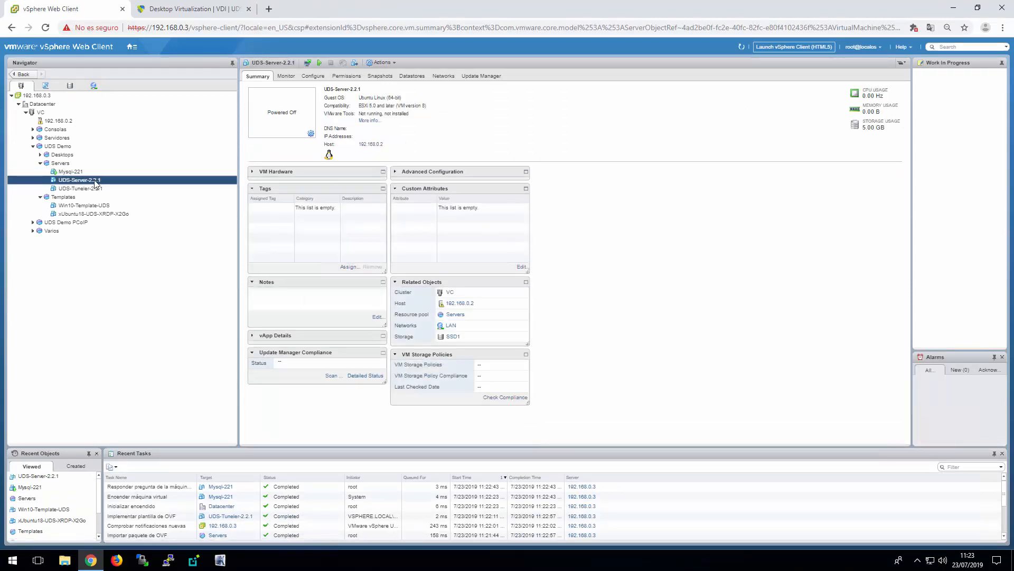
{"action": "right_click", "coordinate": [95, 182]}
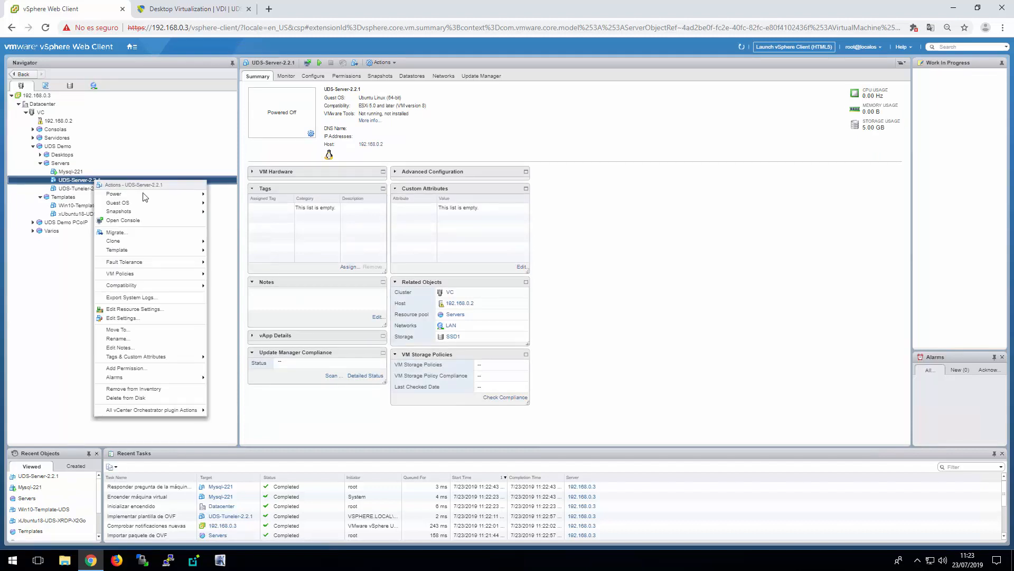
{"action": "mouse_move", "coordinate": [185, 200]}
{"action": "left_click", "coordinate": [233, 195]}
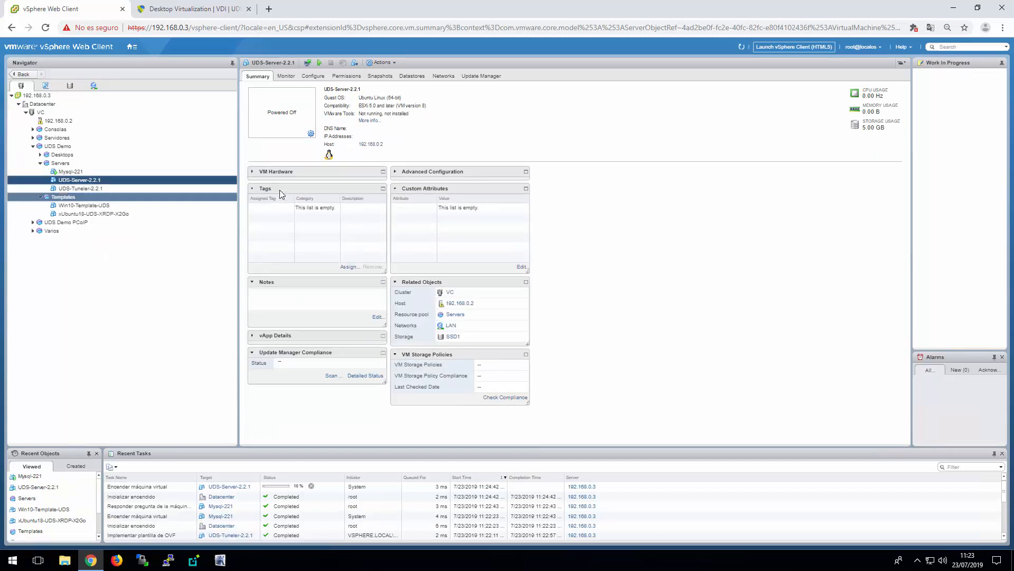
{"action": "left_click", "coordinate": [310, 133]}
{"action": "left_click", "coordinate": [363, 144]}
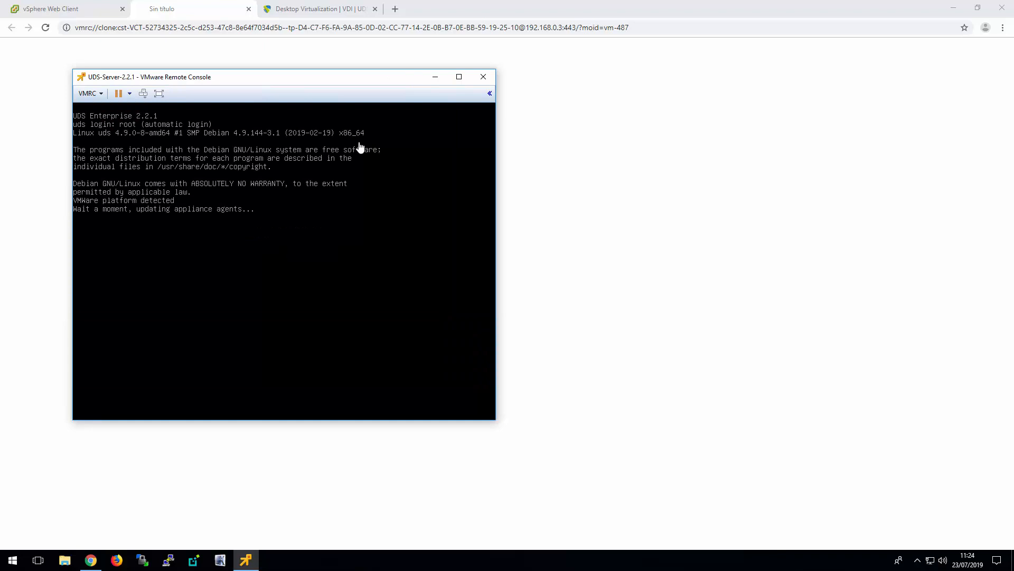
{"action": "left_click_drag", "start_coordinate": [317, 78], "coordinate": [516, 89]}
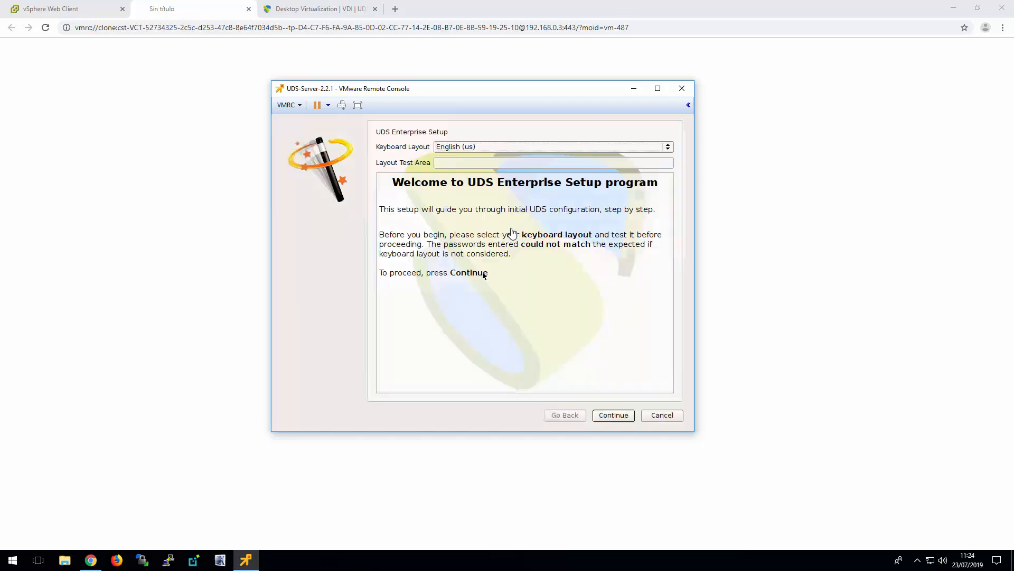
Set the UDS setup keyboard layout to Spanish (es) and submit the subscription serial number
{"action": "left_click", "coordinate": [537, 146]}
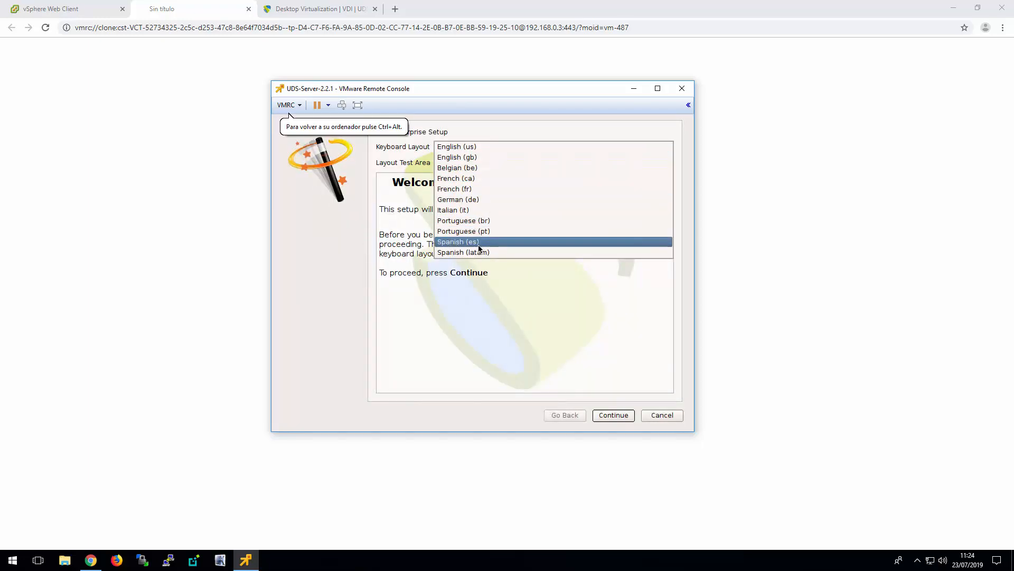
{"action": "left_click", "coordinate": [482, 243]}
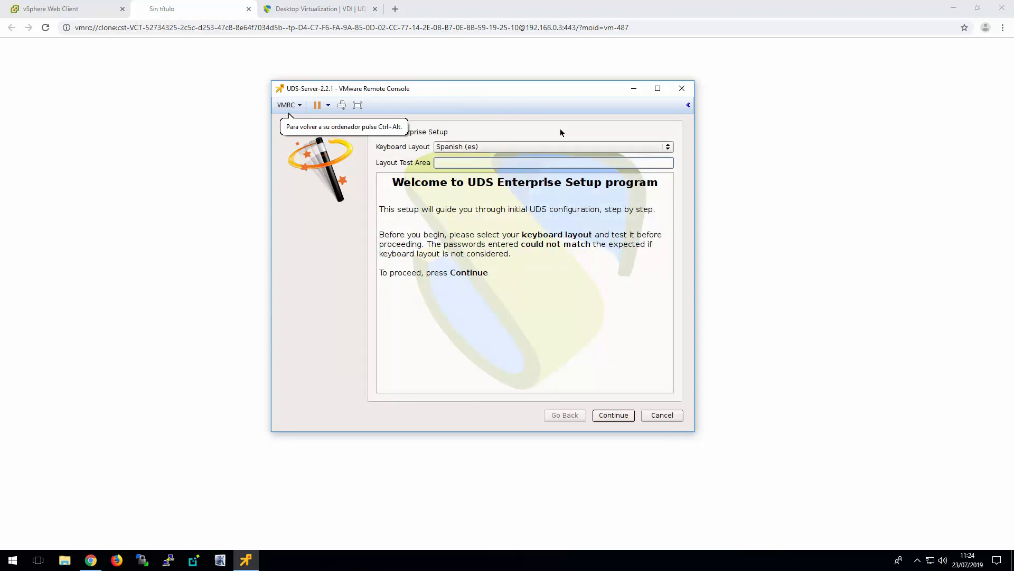
{"action": "left_click", "coordinate": [623, 417]}
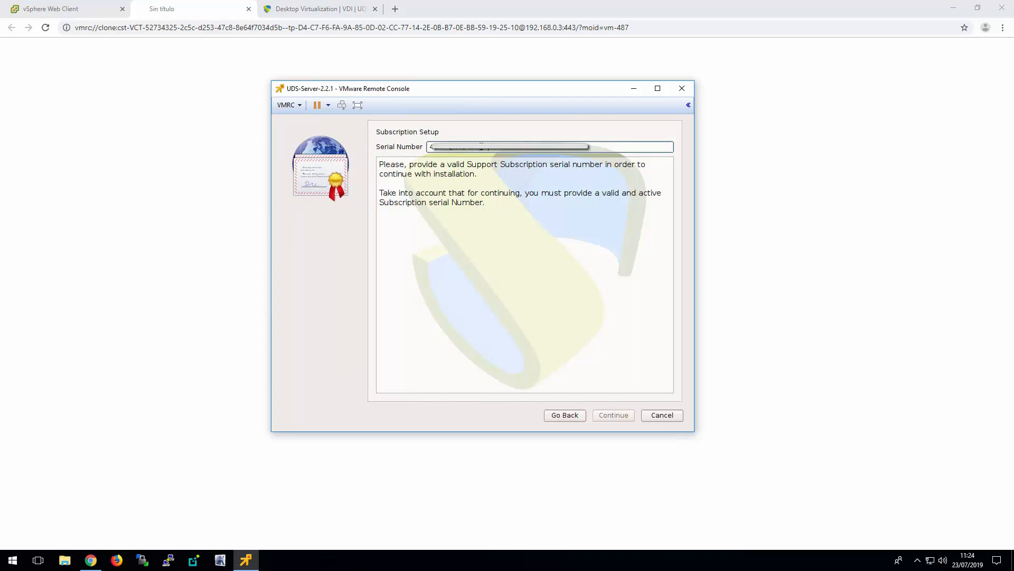
{"action": "type", "text": "1c"}
{"action": "left_click", "coordinate": [617, 417]}
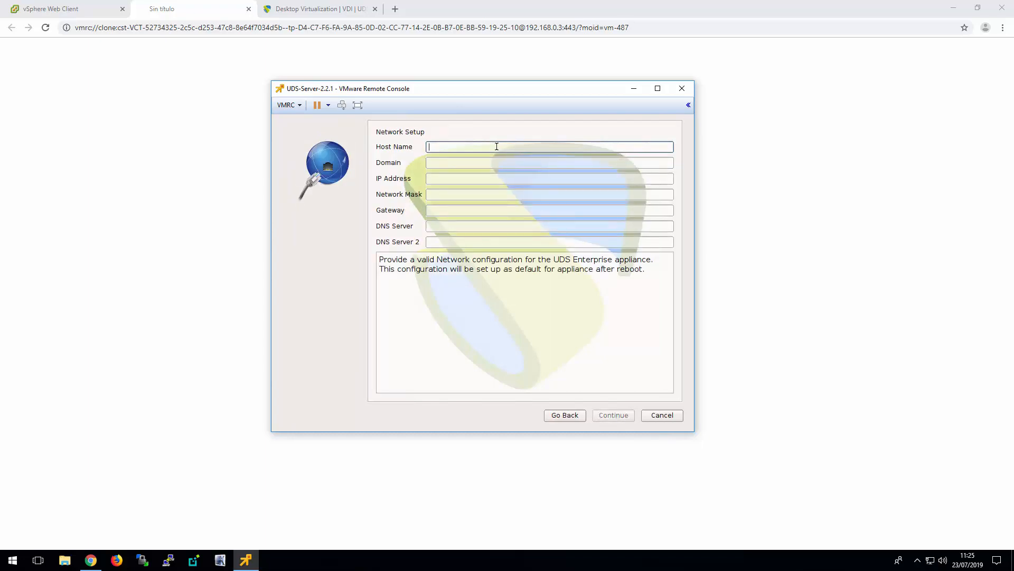
Enter the host name UDSserver and the domain vc.local in the network setup
{"action": "type", "text": "ser"}
{"action": "key", "text": "BackSpace"}
{"action": "key", "text": "BackSpace"}
{"action": "key", "text": "BackSpace"}
{"action": "type", "text": "UDSserver"}
{"action": "left_click", "coordinate": [493, 163]}
{"action": "type", "text": "v"}
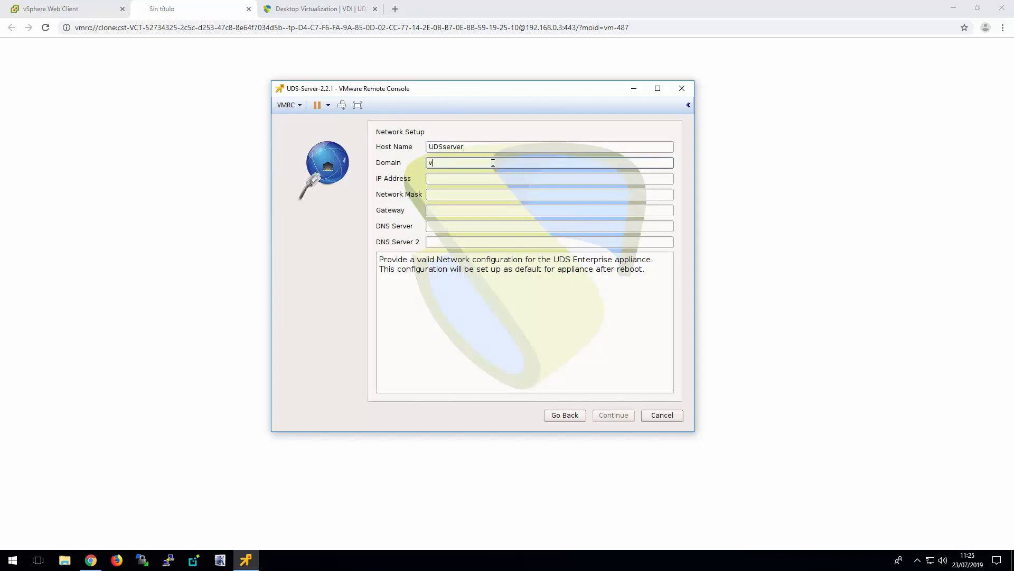
{"action": "type", "text": "c.local"}
Set the UDS Server's IP address to 192.168.0.21 and its network mask to 255.255.240.0
{"action": "left_click", "coordinate": [475, 181]}
{"action": "type", "text": "192"}
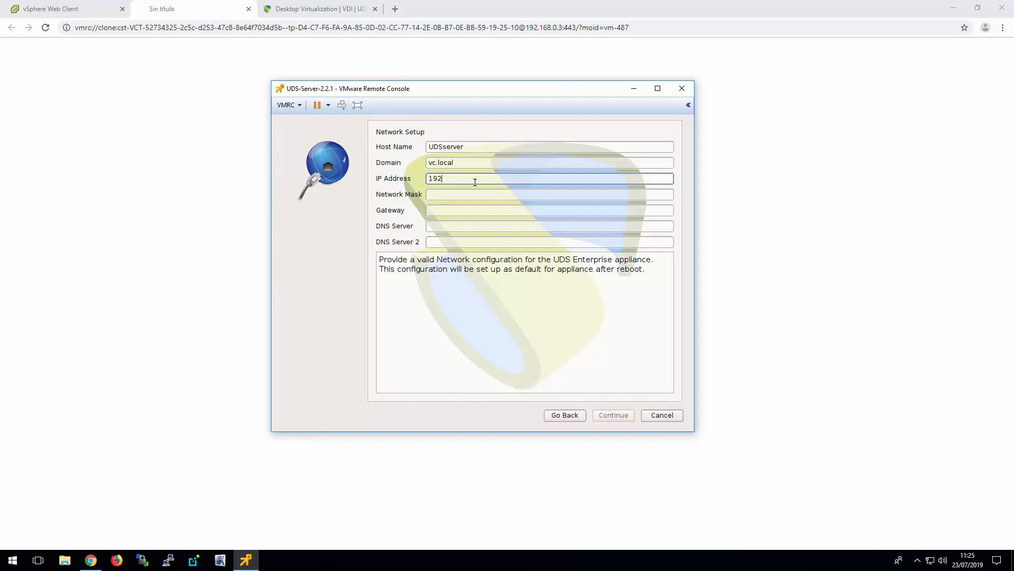
{"action": "type", "text": ".168.0.21"}
{"action": "left_click", "coordinate": [474, 195]}
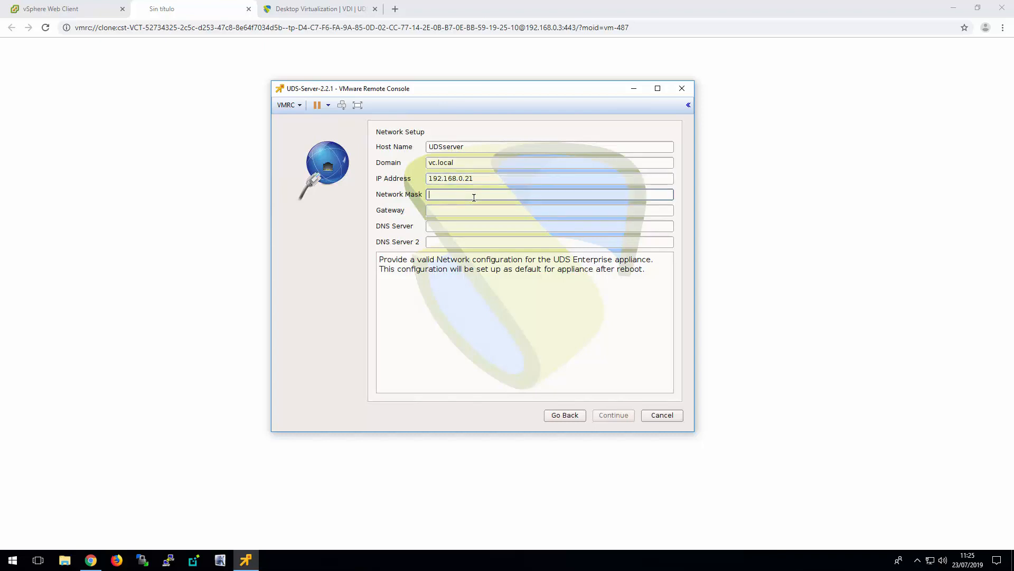
{"action": "type", "text": "255.255.240"}
Set the gateway to 192.168.0.1 and the DNS server to 8.8.8.8, completing the network setup
{"action": "key", "text": "Tab"}
{"action": "type", "text": "192"}
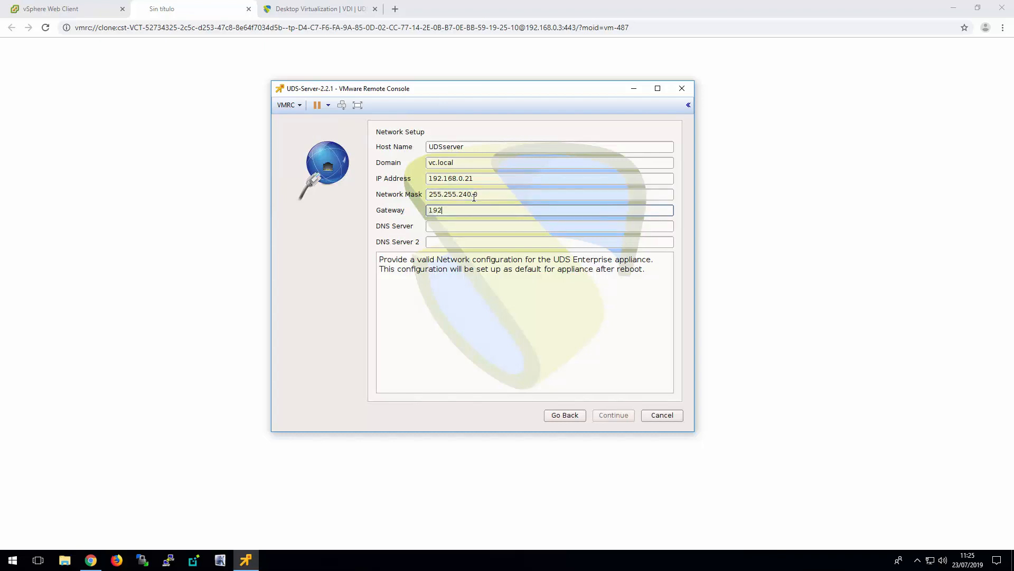
{"action": "type", "text": ".168.0.1"}
{"action": "key", "text": "Tab"}
{"action": "type", "text": "8.8.8.8"}
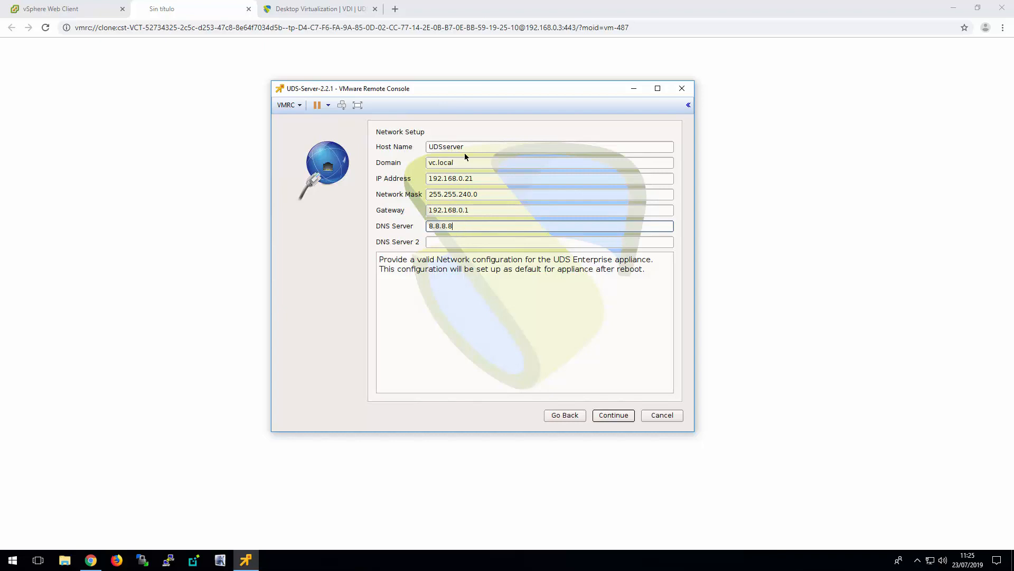
{"action": "left_click", "coordinate": [616, 416]}
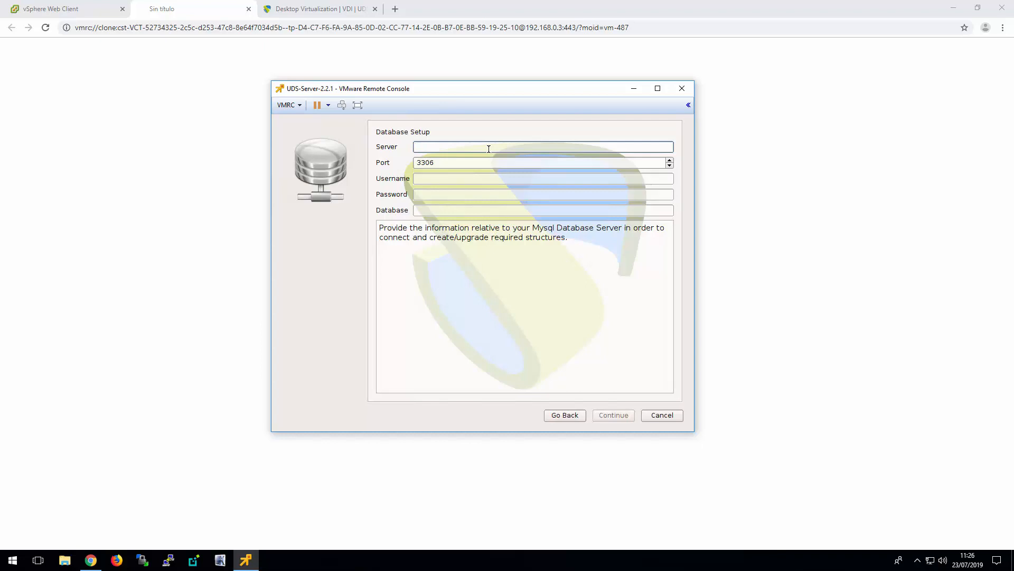
Configure the database connection with server 192.168.0.20, username uds, the database password and database uds, and submit it
{"action": "type", "text": "192.168.0.20"}
{"action": "key", "text": "Tab"}
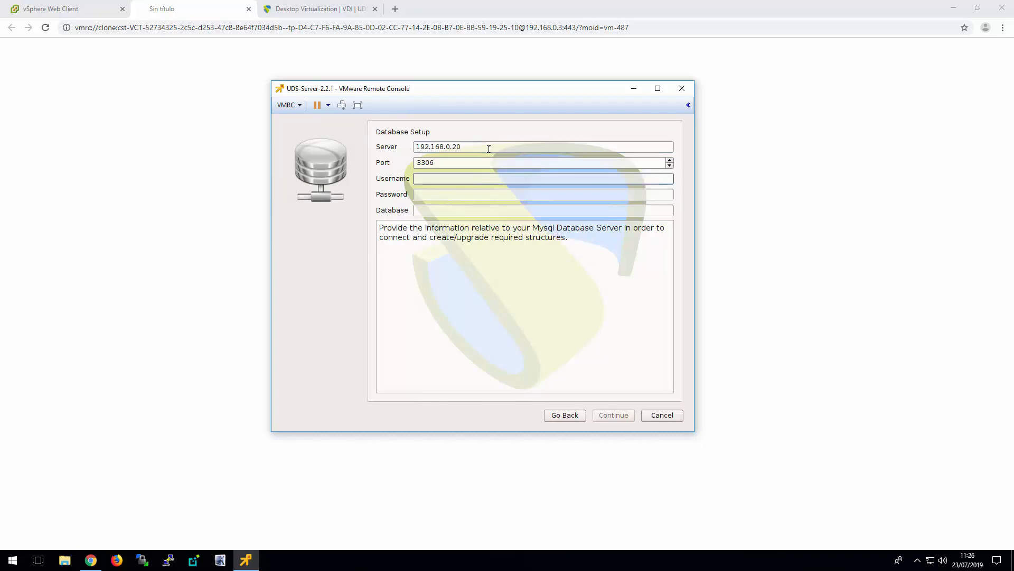
{"action": "type", "text": "uds"}
{"action": "key", "text": "Tab"}
{"action": "type", "text": "uds"}
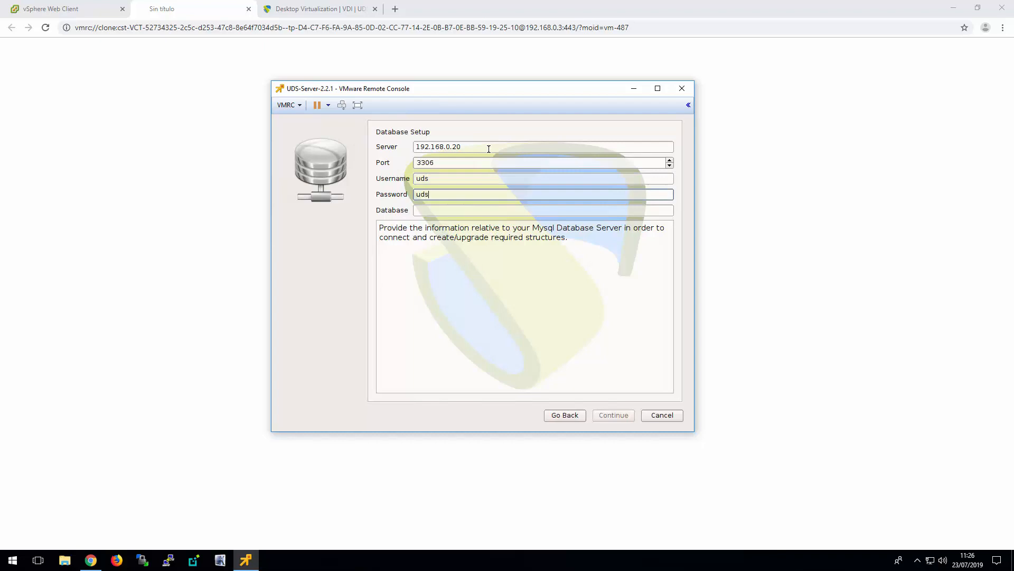
{"action": "key", "text": "Tab"}
{"action": "type", "text": "uds"}
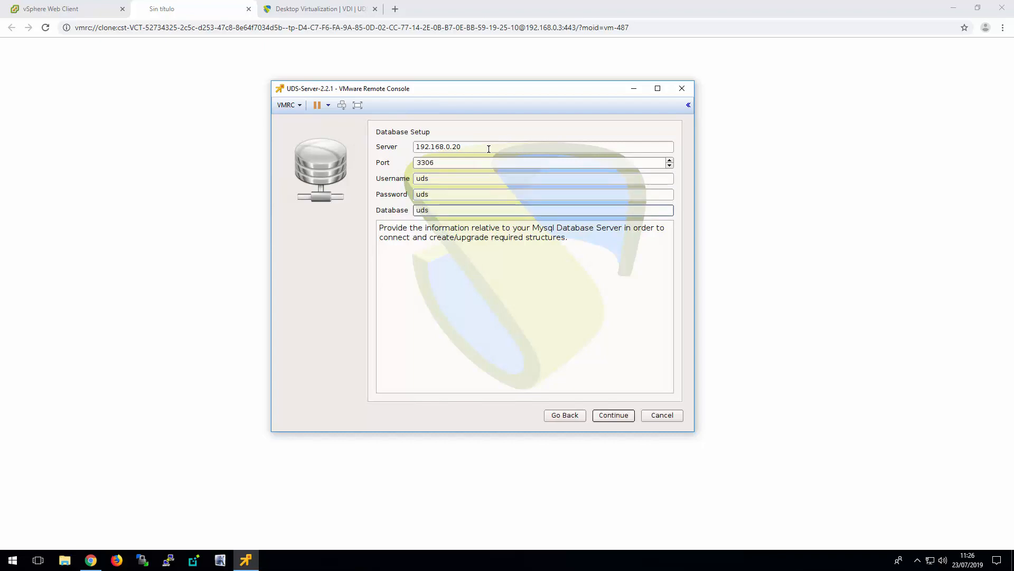
{"action": "left_click", "coordinate": [617, 417]}
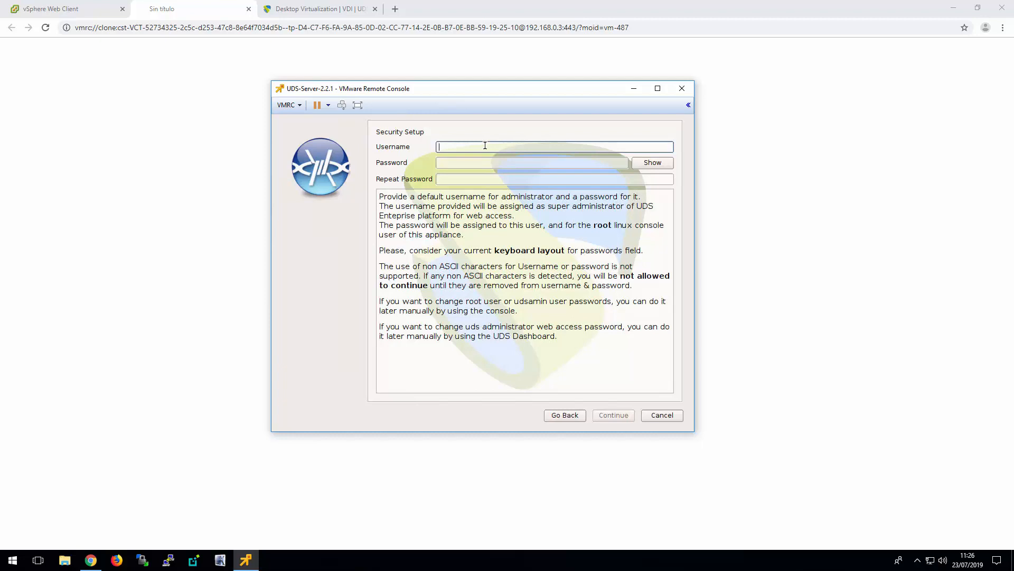
{"action": "type", "text": "udsadmin"}
Define the administrator username udsadmin, enter and repeat the administrator password, and submit the security setup
{"action": "key", "text": "Tab"}
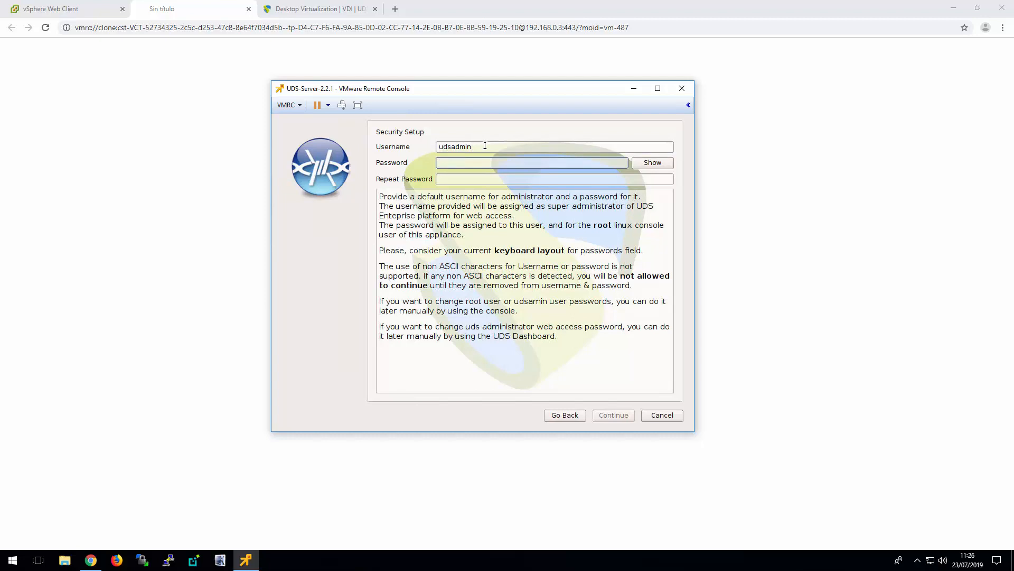
{"action": "type", "text": "uds"}
{"action": "key", "text": "Tab"}
{"action": "type", "text": "uds"}
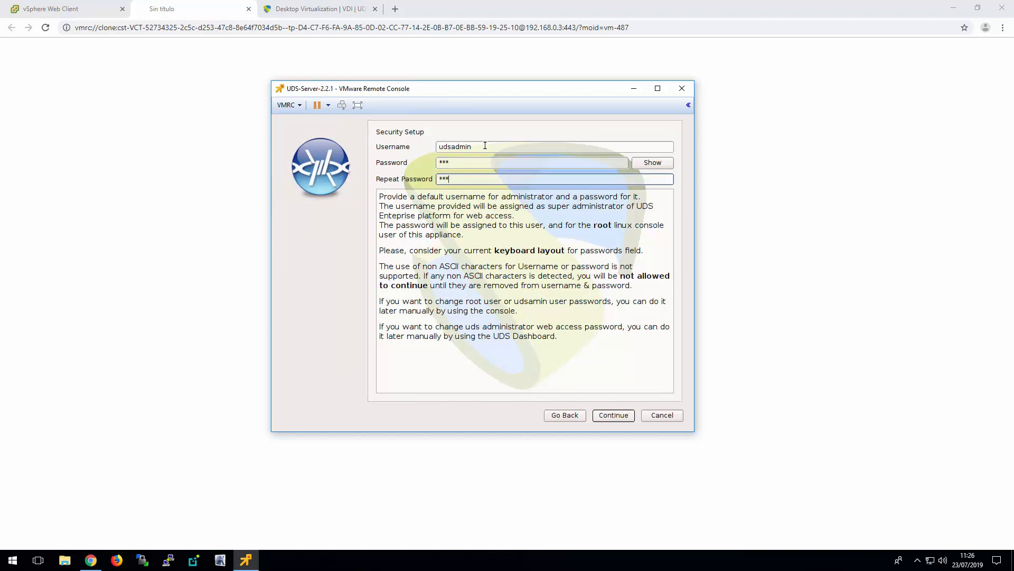
{"action": "left_click", "coordinate": [625, 417]}
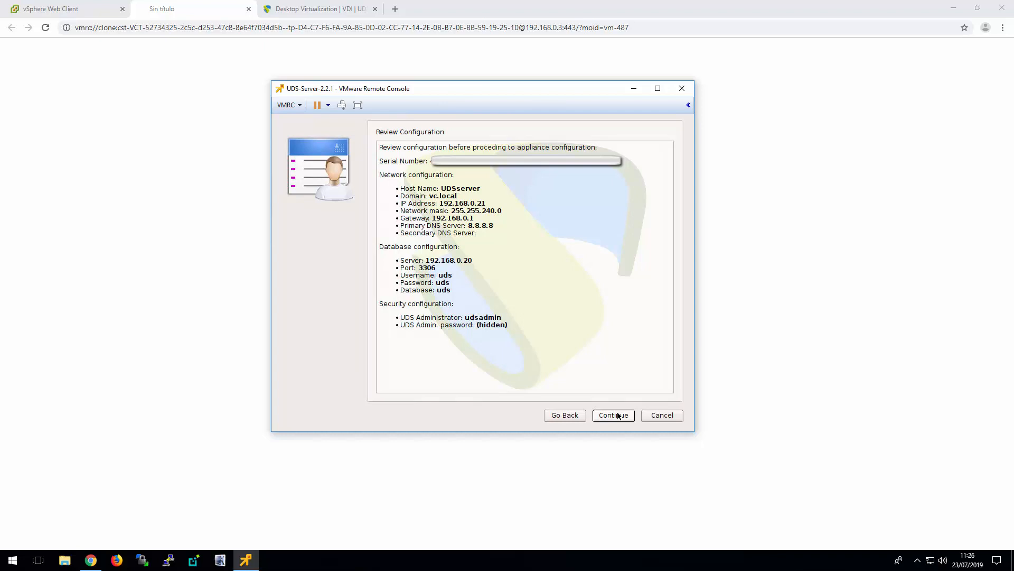
Apply the reviewed UDS Server configuration with the final reboot and close its remote console
{"action": "left_click", "coordinate": [618, 416]}
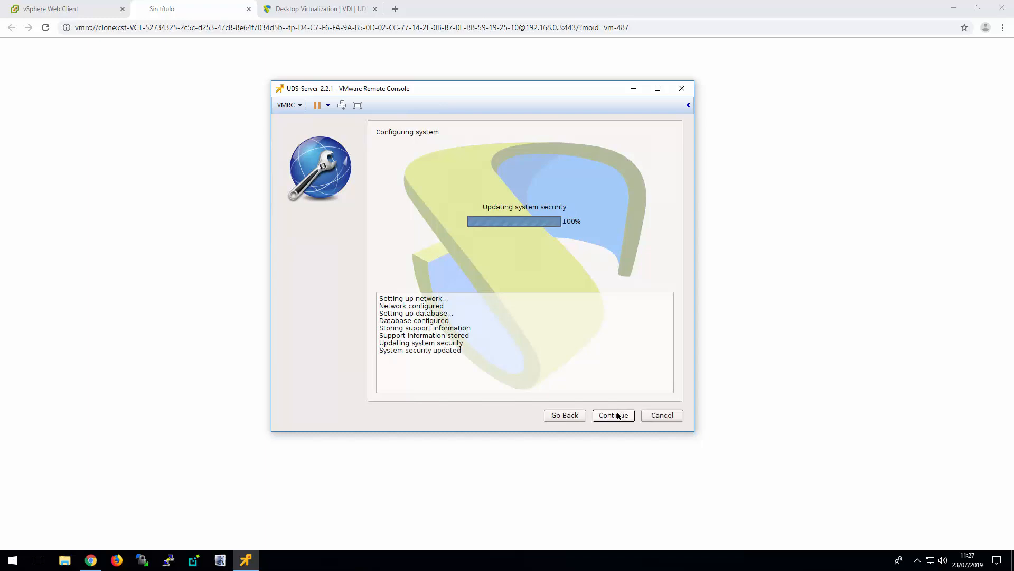
{"action": "left_click", "coordinate": [618, 416]}
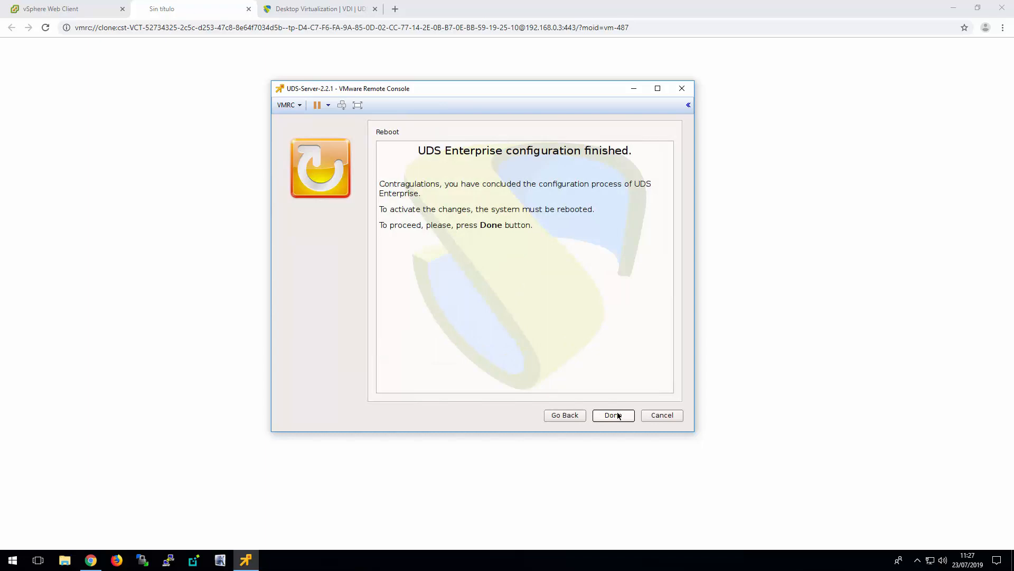
{"action": "left_click", "coordinate": [618, 416]}
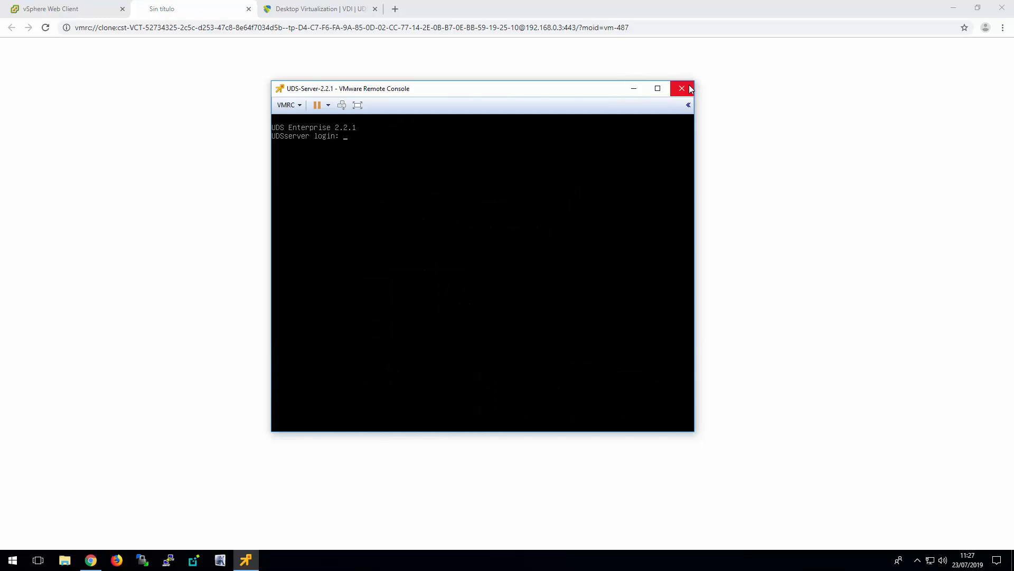
{"action": "left_click", "coordinate": [249, 9]}
{"action": "left_click", "coordinate": [248, 9]}
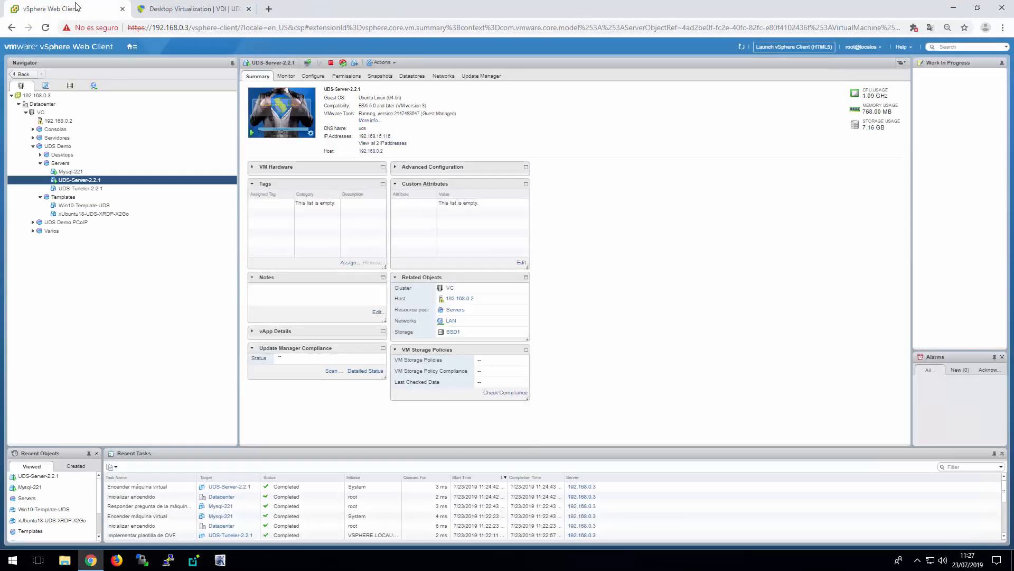
Power on the UDS-Tuneler-2.2.1 virtual machine and launch its remote console
{"action": "left_click", "coordinate": [91, 189]}
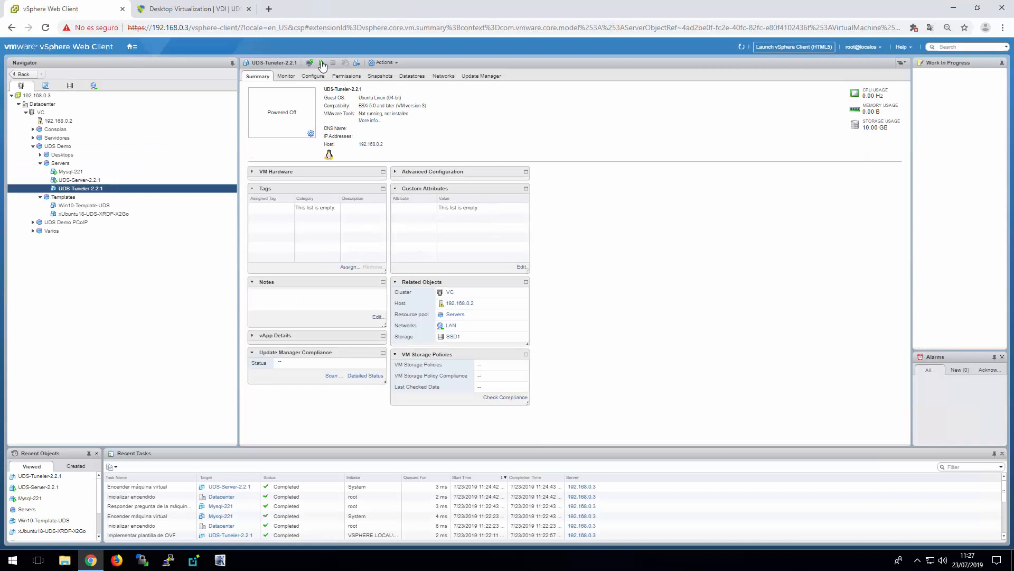
{"action": "left_click", "coordinate": [321, 64]}
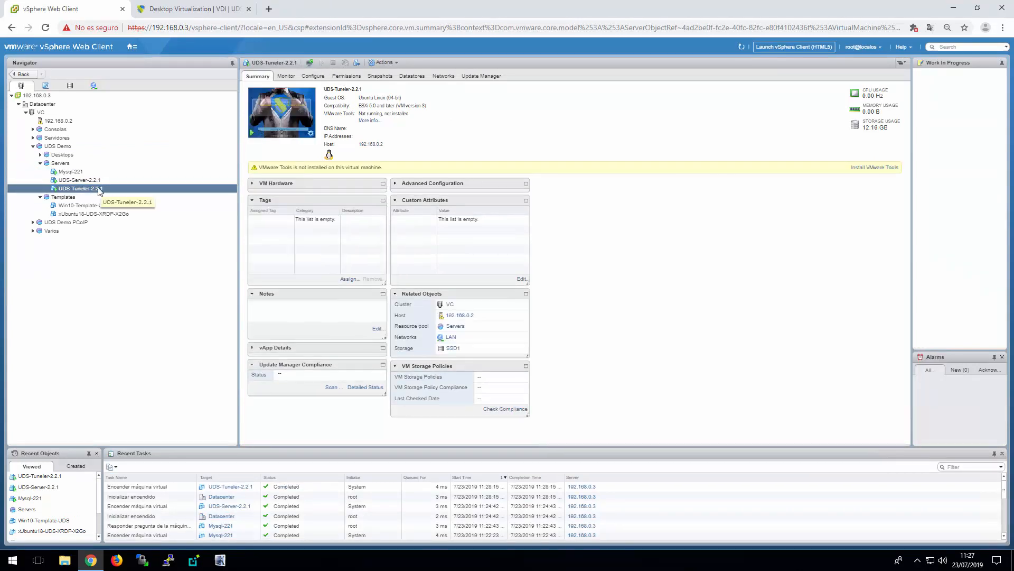
{"action": "left_click", "coordinate": [311, 133]}
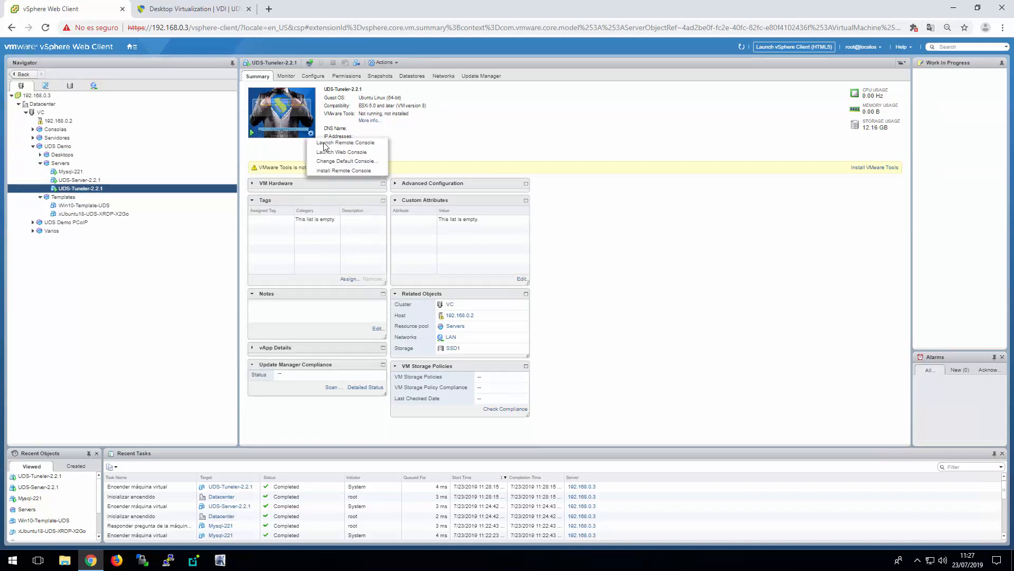
{"action": "left_click", "coordinate": [327, 143]}
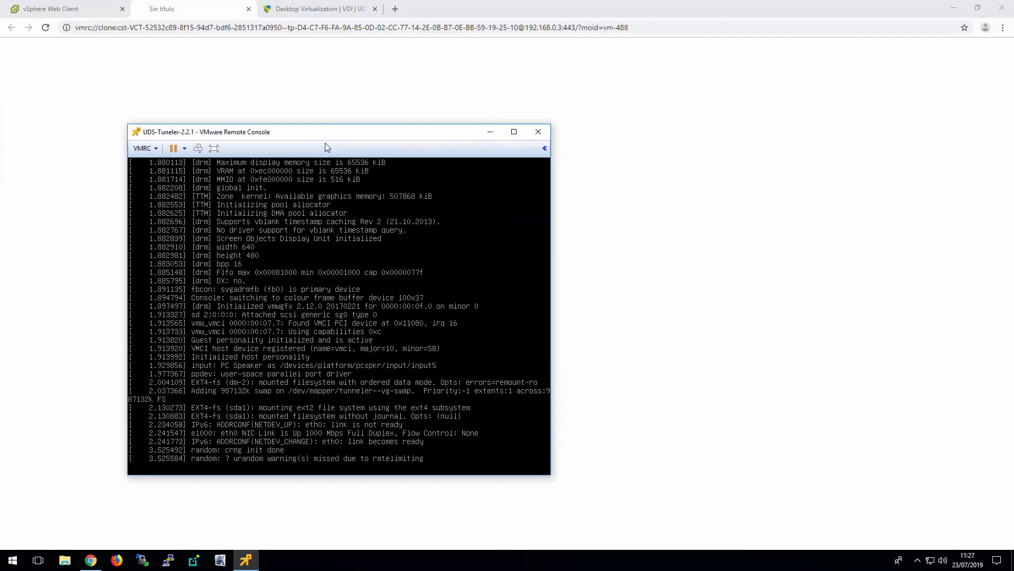
{"action": "left_click_drag", "start_coordinate": [328, 134], "coordinate": [478, 112]}
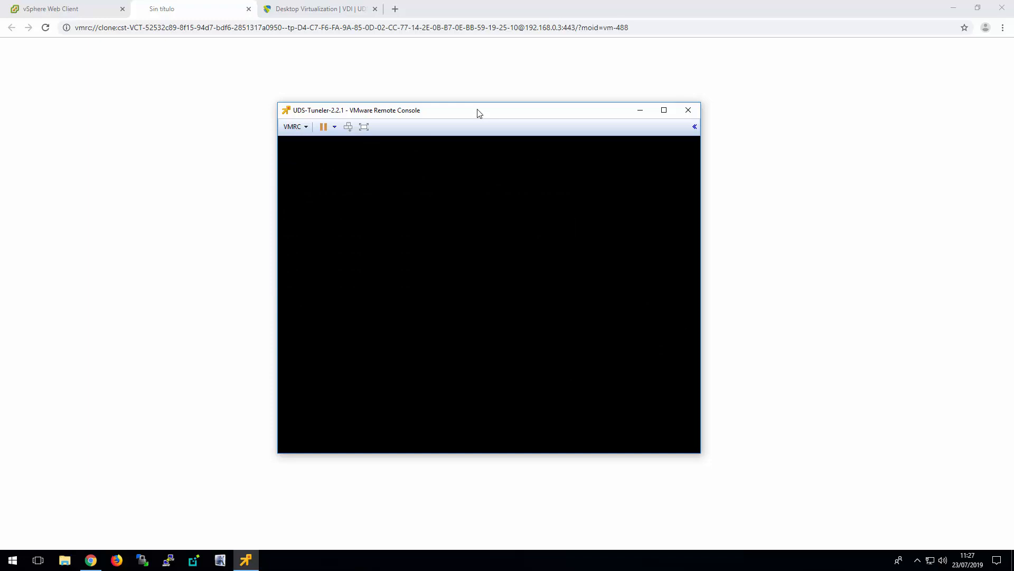
Set the Tunneler setup's keyboard layout to Spanish (es) and proceed to the network setup
{"action": "left_click", "coordinate": [613, 169]}
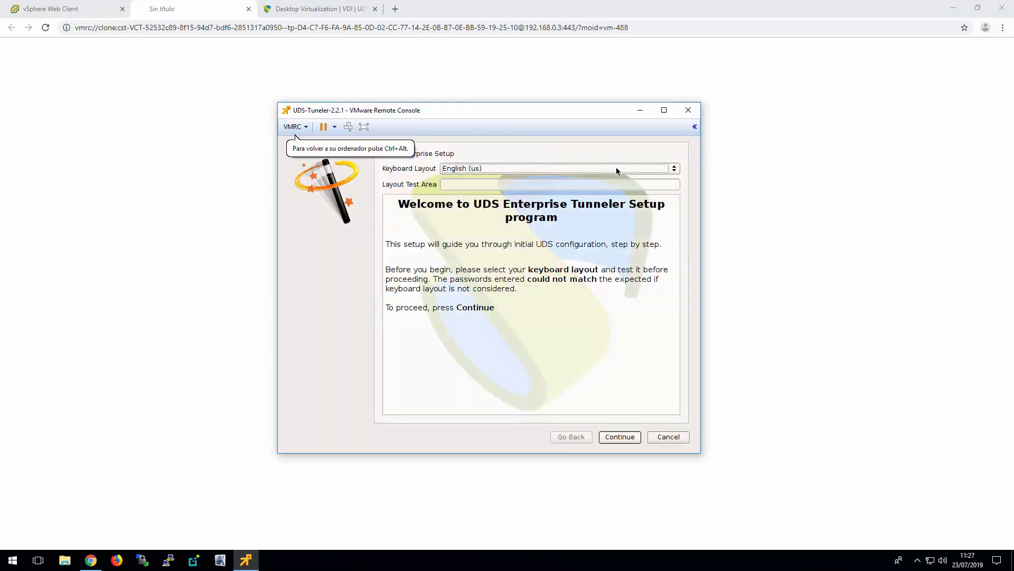
{"action": "left_click", "coordinate": [616, 167]}
{"action": "left_click", "coordinate": [489, 264]}
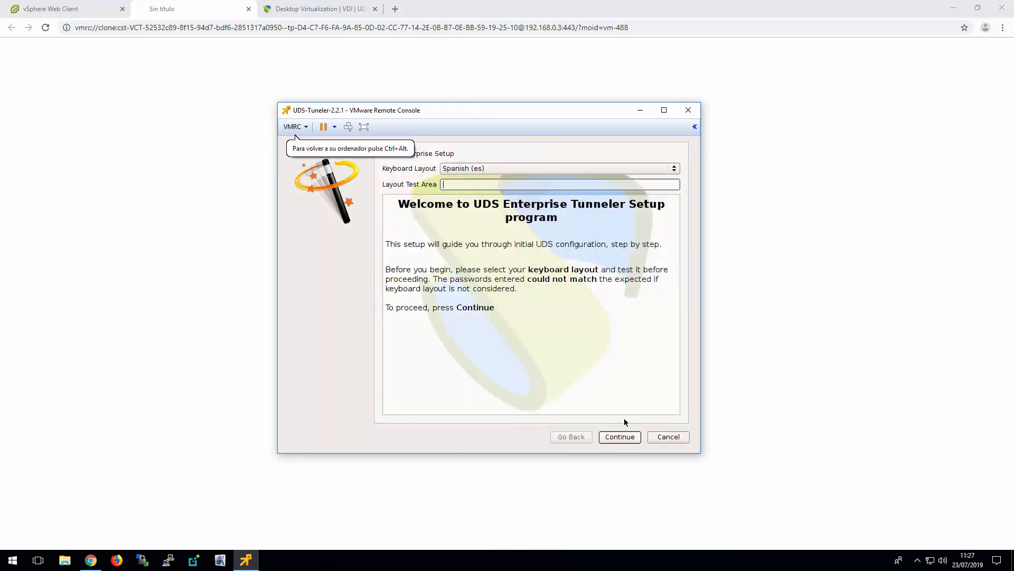
{"action": "left_click", "coordinate": [618, 437]}
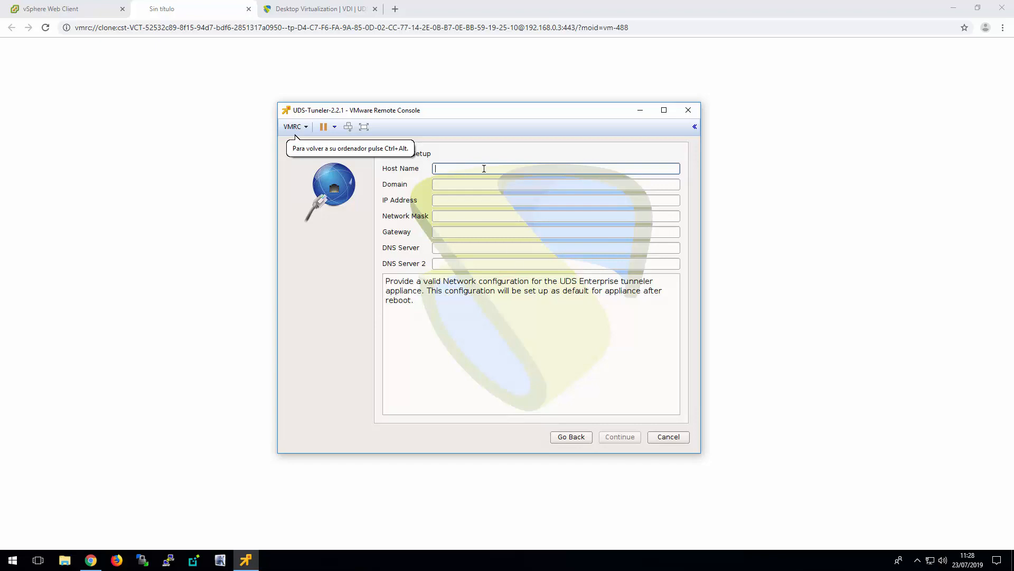
Enter the host name udstunnel and the domain vc.local in the Tunneler's network setup
{"action": "type", "text": "uds"}
{"action": "key", "text": "BackSpace"}
{"action": "key", "text": "BackSpace"}
{"action": "key", "text": "BackSpace"}
{"action": "type", "text": "udstunnel"}
{"action": "key", "text": "Tab"}
{"action": "type", "text": "v"}
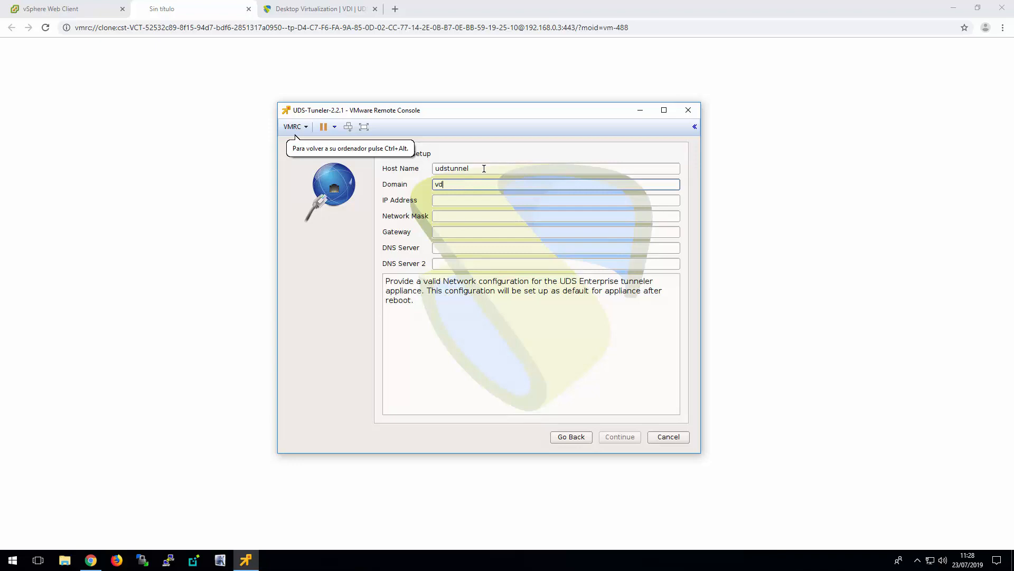
{"action": "type", "text": "c.lova"}
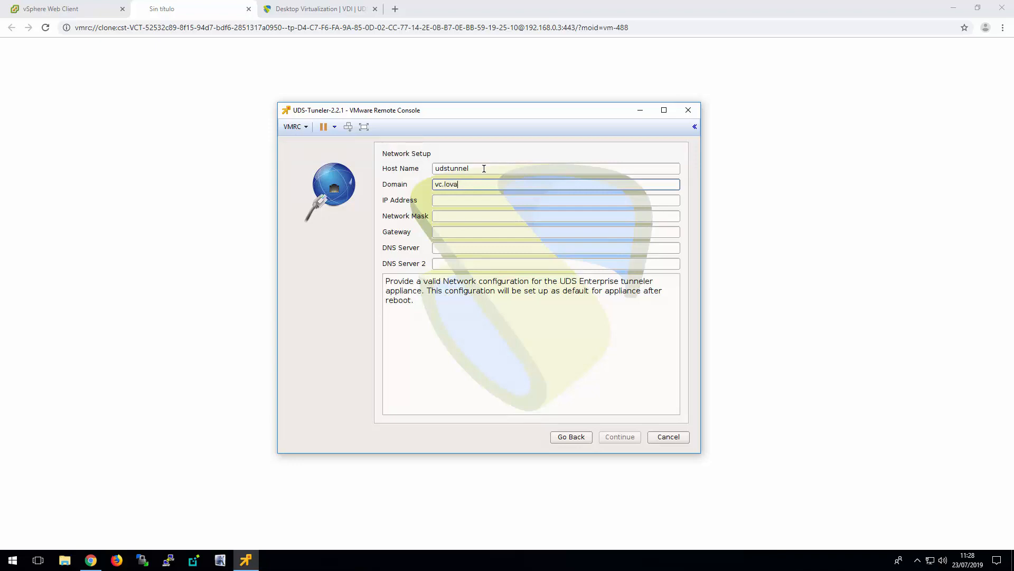
{"action": "key", "text": "BackSpace"}
{"action": "key", "text": "BackSpace"}
{"action": "type", "text": "cal"}
{"action": "key", "text": "Tab"}
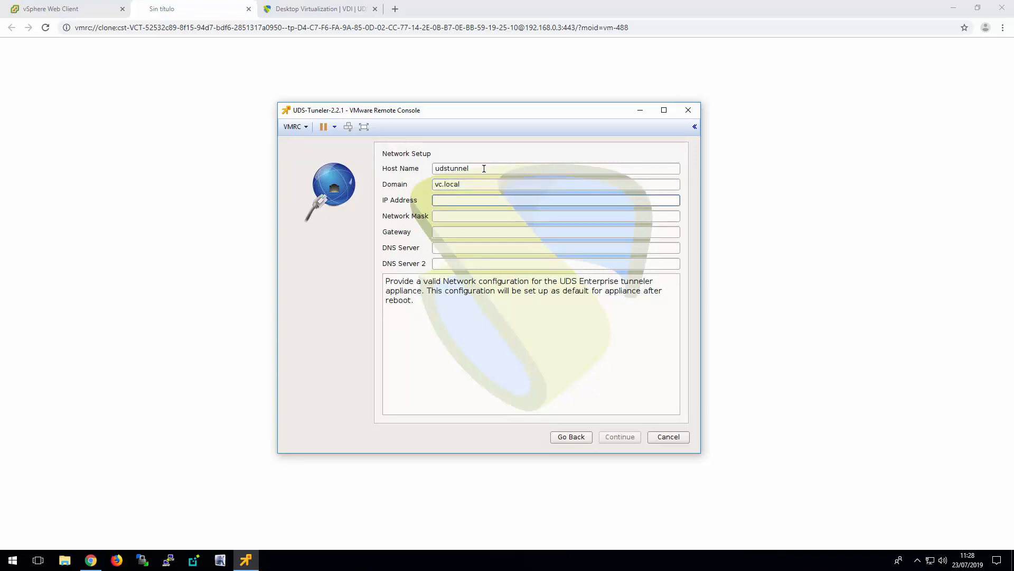
Set the Tunneler's IP address to 192.168.0.22 and its network mask to 255.255.240.0
{"action": "type", "text": "192.168.0.2"}
{"action": "type", "text": "21"}
{"action": "key", "text": "BackSpace"}
{"action": "type", "text": "2"}
{"action": "key", "text": "Tab"}
{"action": "type", "text": "255.2"}
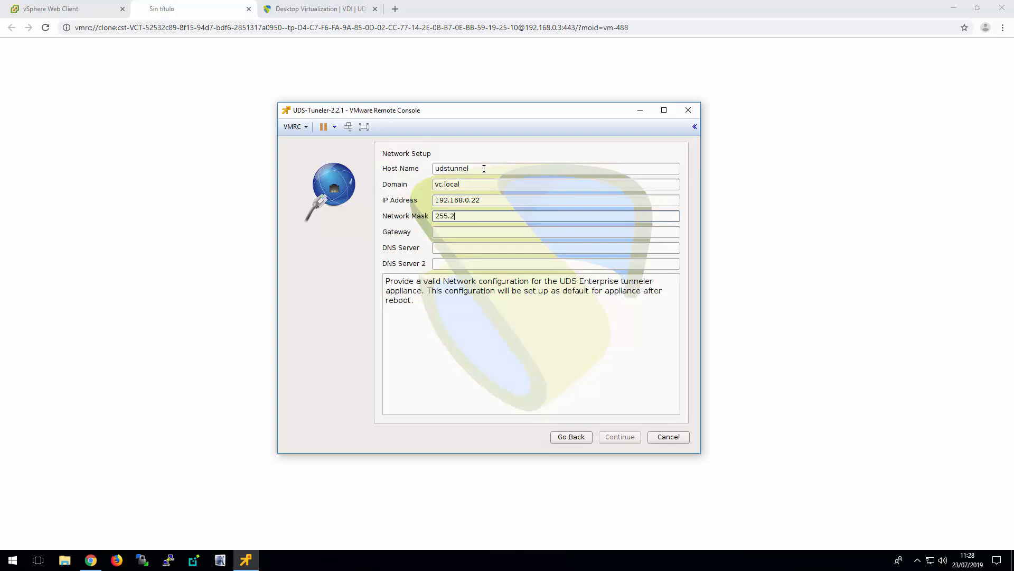
{"action": "type", "text": "55.240.0"}
{"action": "key", "text": "Tab"}
Set the Tunneler's gateway to 192.168.0.1 and DNS server to 8.8.8.8, and submit the network setup
{"action": "type", "text": "192.168"}
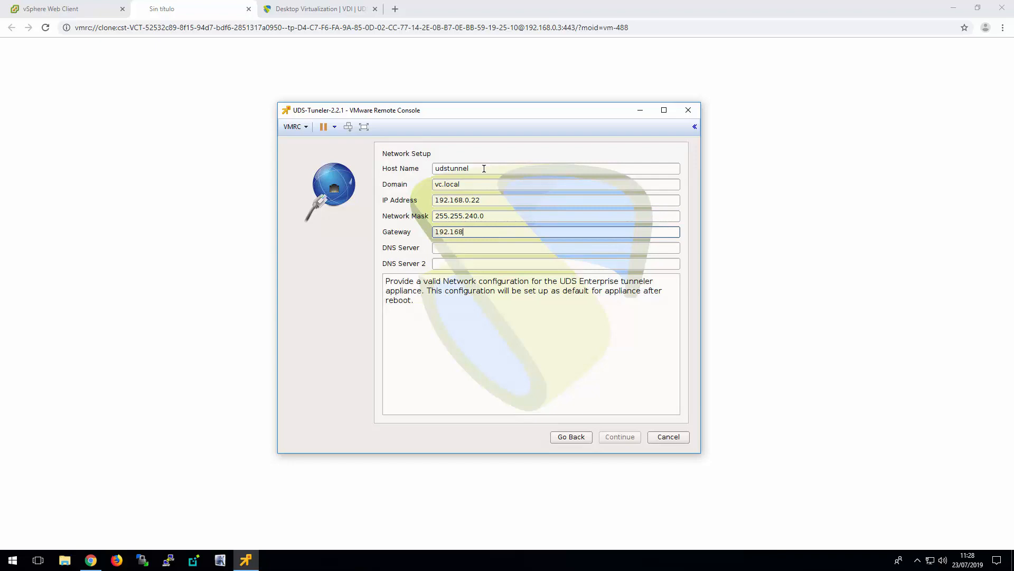
{"action": "type", "text": ".0.1"}
{"action": "key", "text": "Tab"}
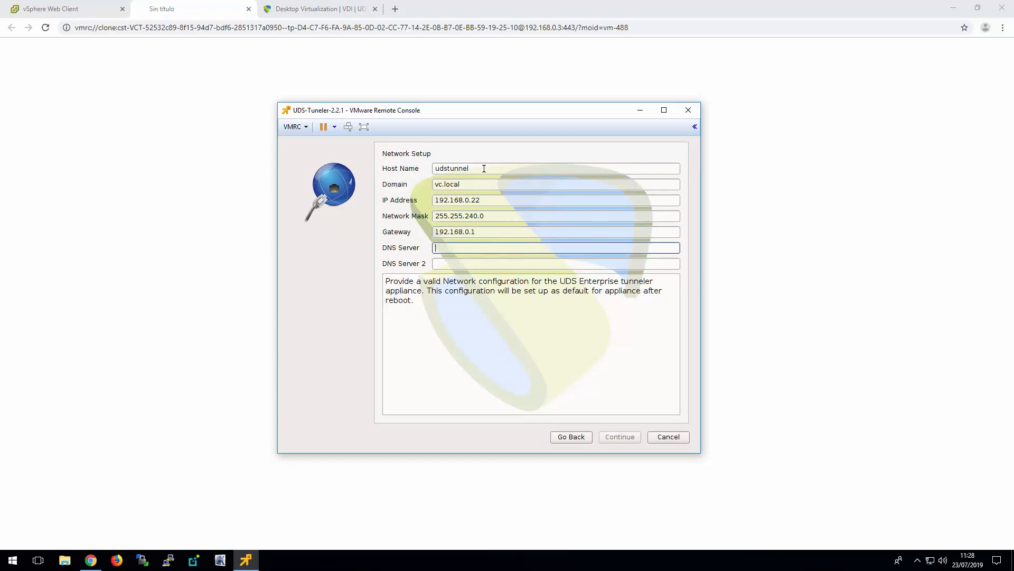
{"action": "type", "text": "8.8.8.8"}
{"action": "left_click", "coordinate": [614, 438]}
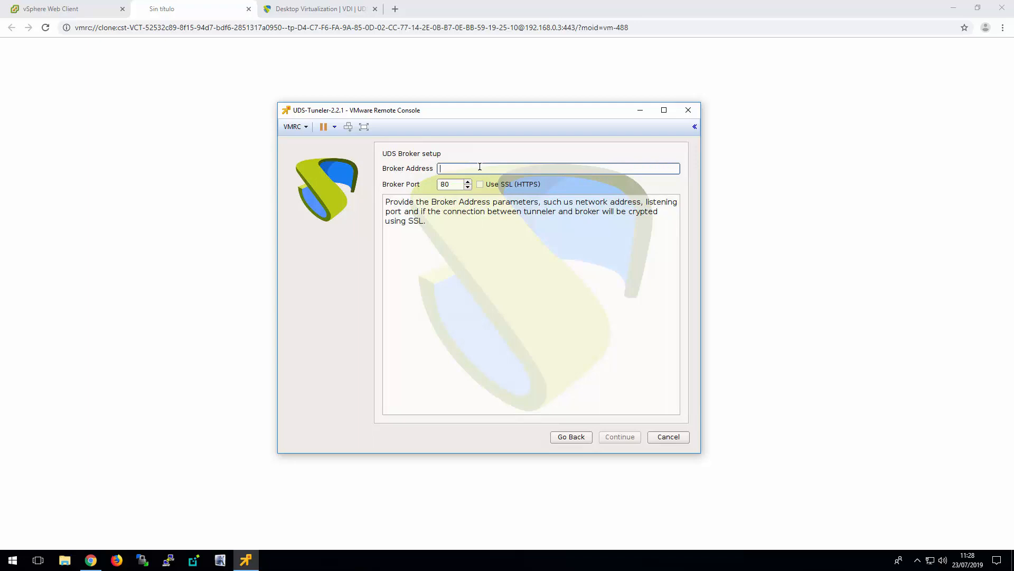
Set the UDS broker address to 192.168.0.21 and submit the broker setup
{"action": "type", "text": "192.168.0.21"}
{"action": "left_click", "coordinate": [621, 437]}
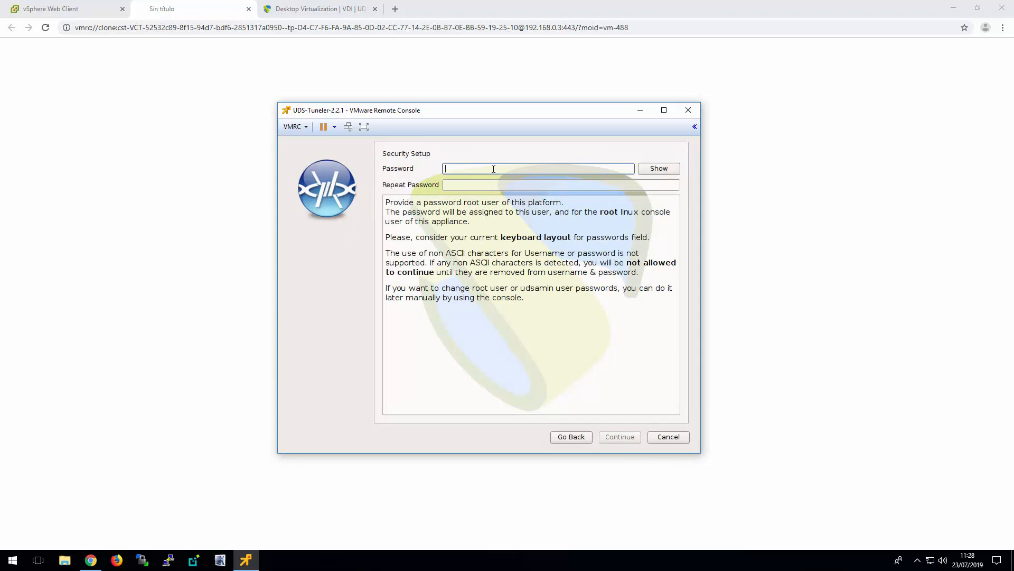
Enter and repeat the Tunneler's root password, and submit the security setup
{"action": "type", "text": "uds"}
{"action": "key", "text": "Tab"}
{"action": "type", "text": "uds"}
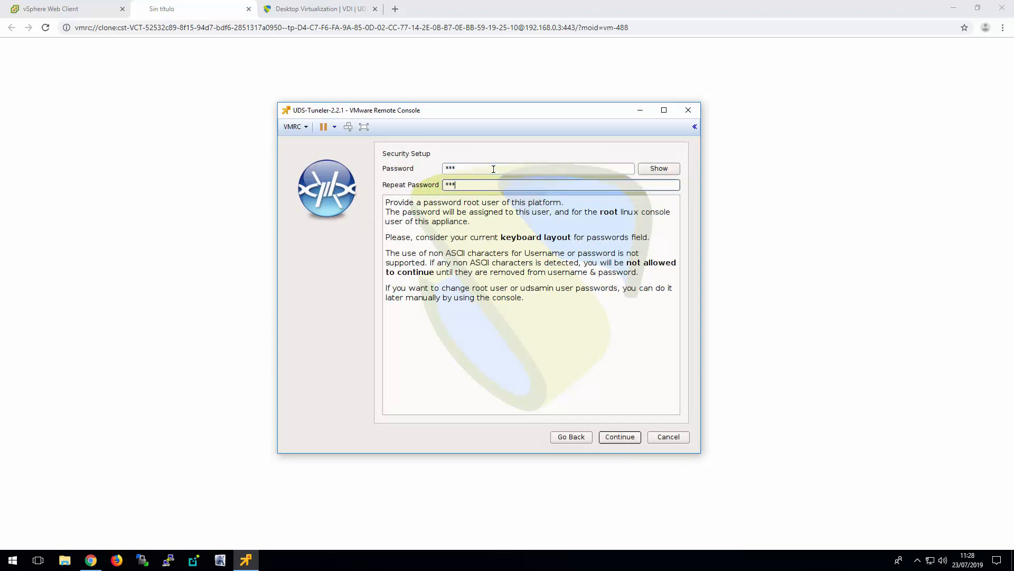
{"action": "left_click", "coordinate": [622, 437]}
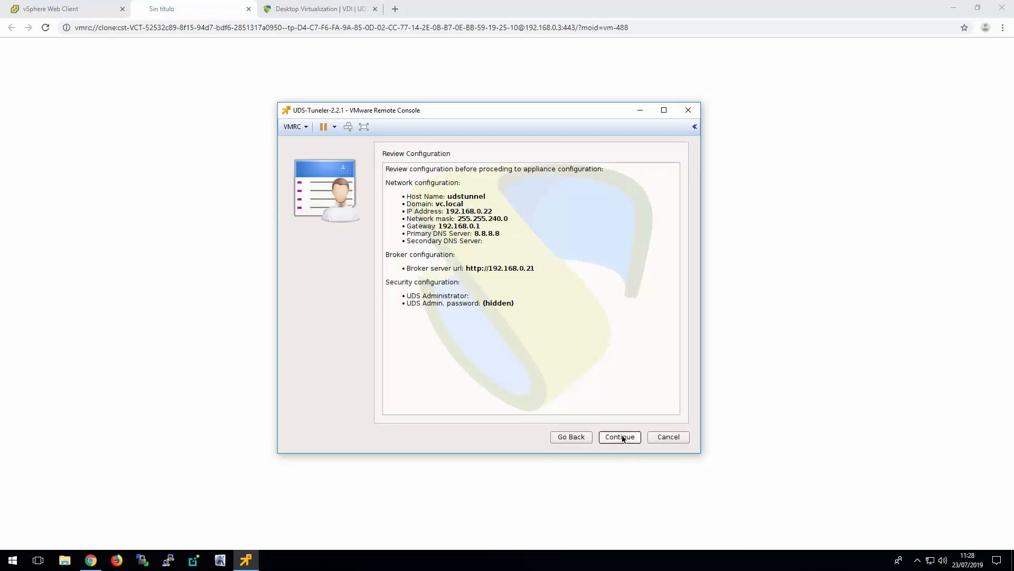
Apply the reviewed Tunneler configuration through to the final reboot and close the leftover remote console page
{"action": "left_click", "coordinate": [621, 437]}
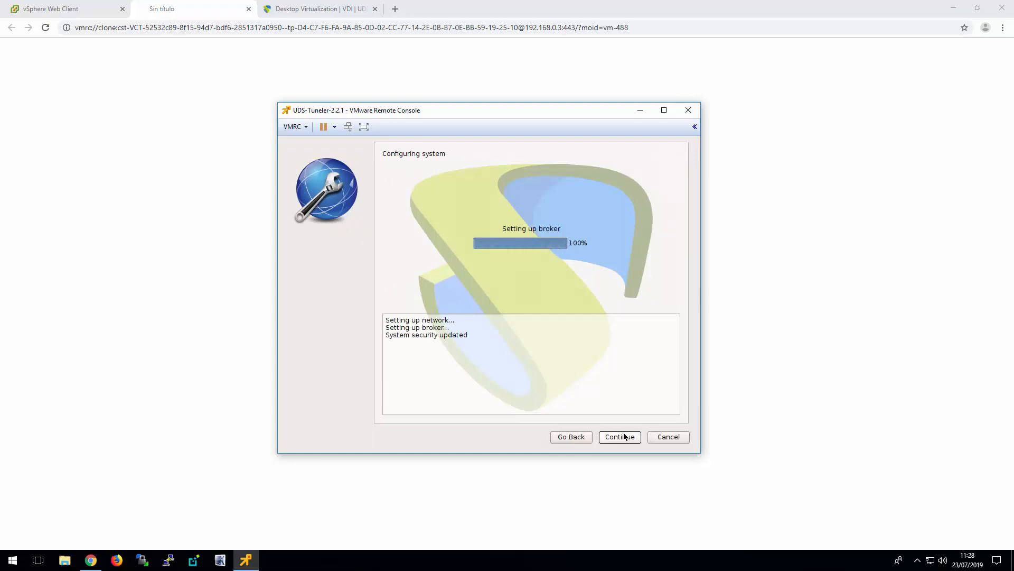
{"action": "left_click", "coordinate": [625, 437]}
{"action": "left_click", "coordinate": [625, 437]}
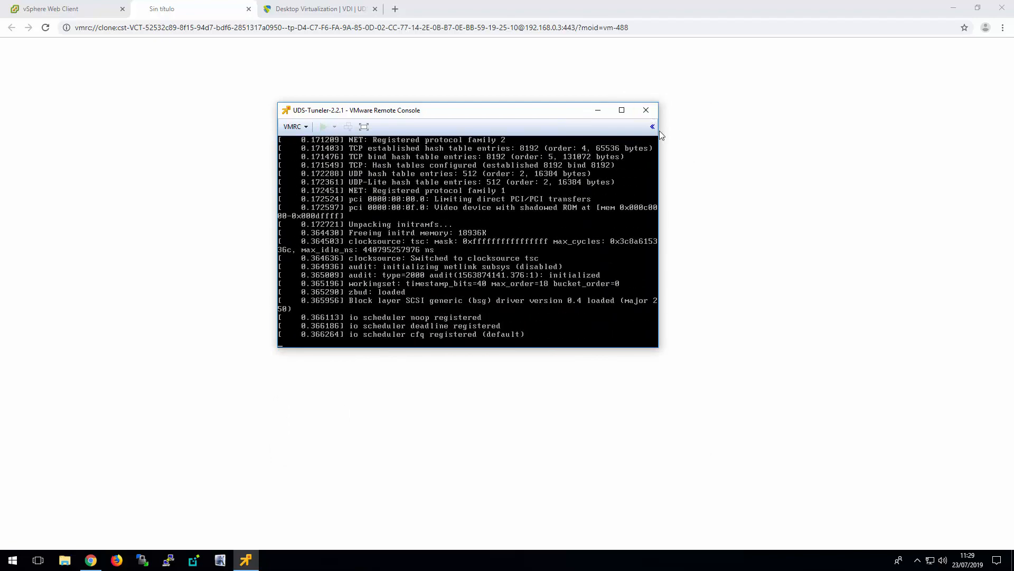
{"action": "left_click", "coordinate": [248, 10]}
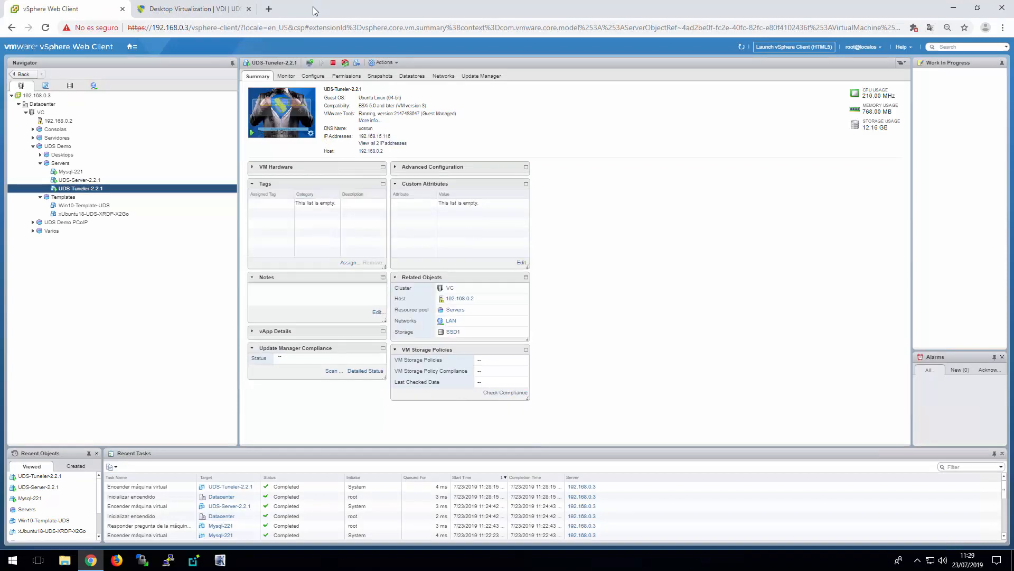
Open the UDS web portal at 192.168.0.21 in a new browser tab
{"action": "left_click", "coordinate": [270, 9]}
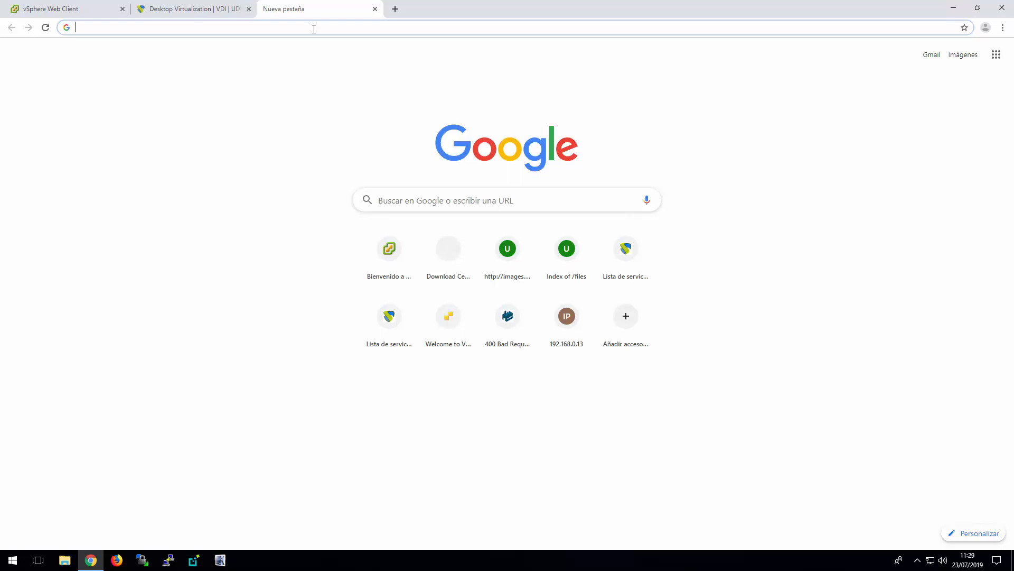
{"action": "type", "text": "192.168."}
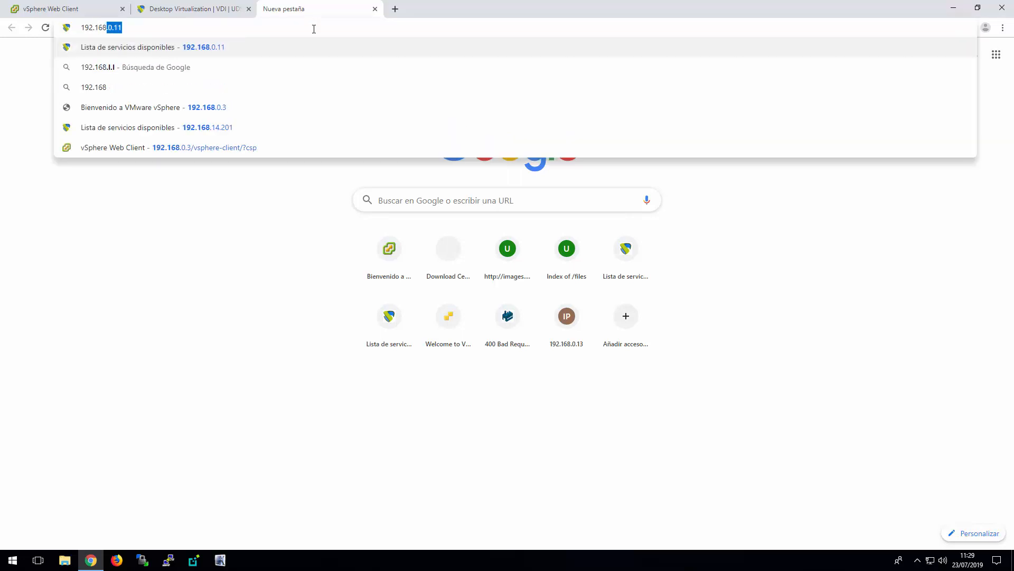
{"action": "type", "text": "0.21"}
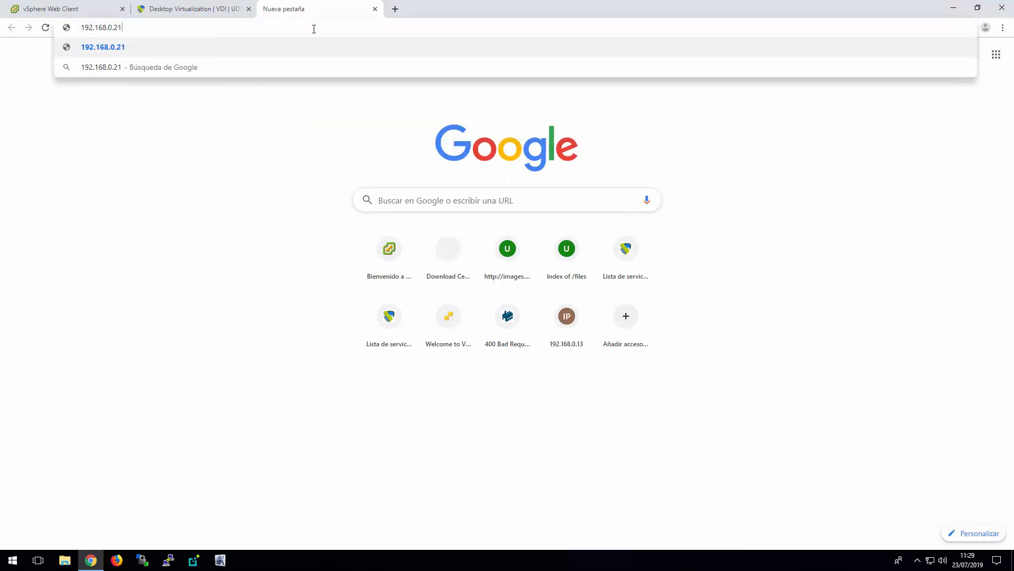
{"action": "key", "text": "Return"}
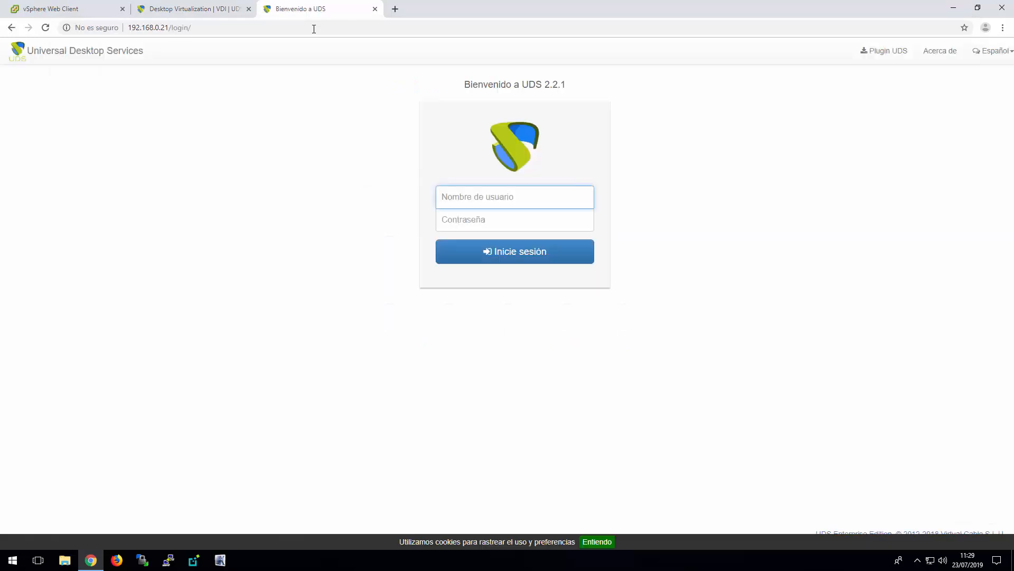
Log in to the UDS portal as udsadmin with the account password, and decline saving the password in the browser
{"action": "left_click", "coordinate": [519, 193]}
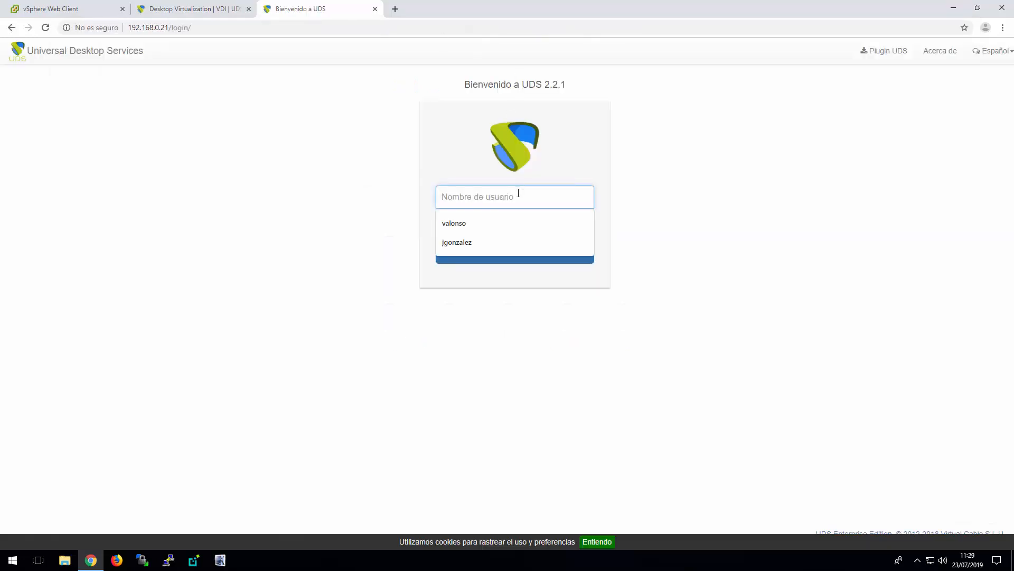
{"action": "type", "text": "uds"}
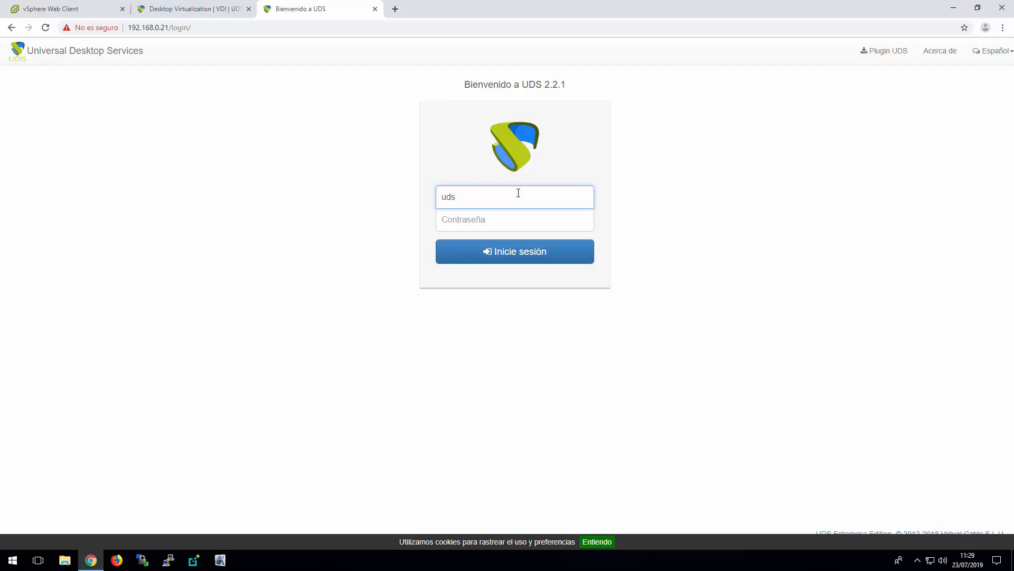
{"action": "type", "text": "admin"}
{"action": "key", "text": "Tab"}
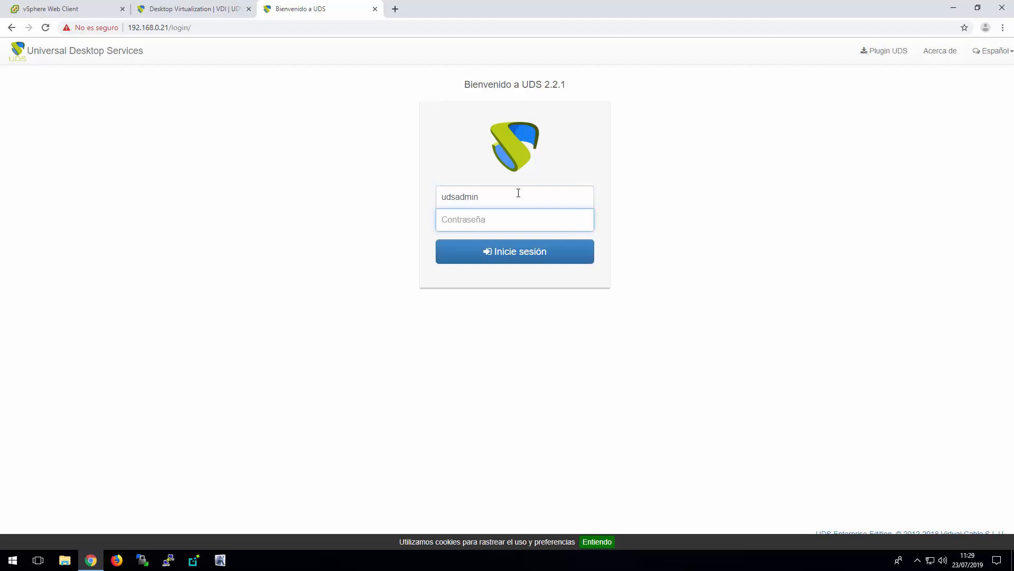
{"action": "type", "text": "uds"}
{"action": "left_click", "coordinate": [541, 263]}
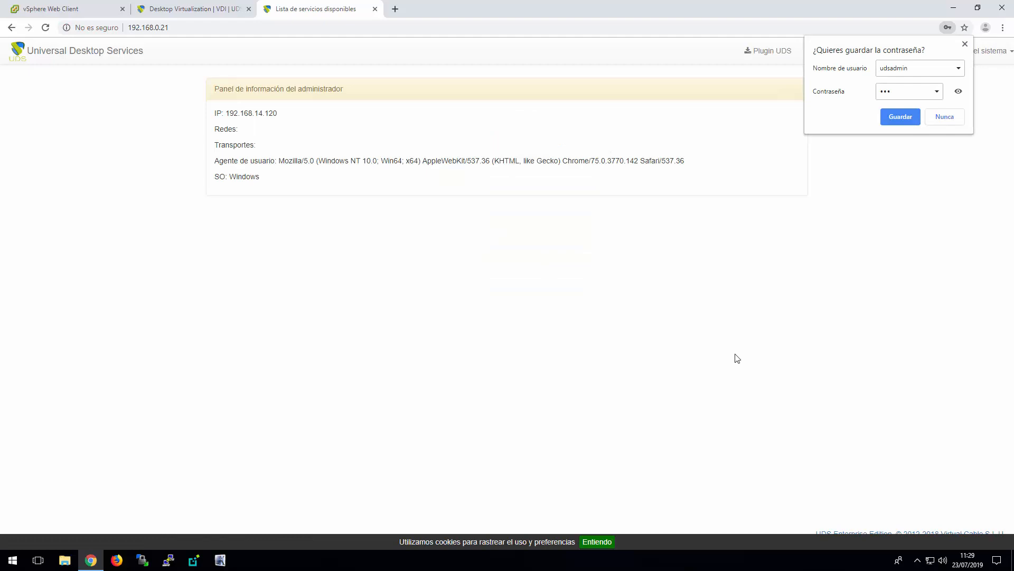
{"action": "left_click", "coordinate": [950, 117]}
Open the UDS administration dashboard and switch its language to English
{"action": "left_click", "coordinate": [989, 55]}
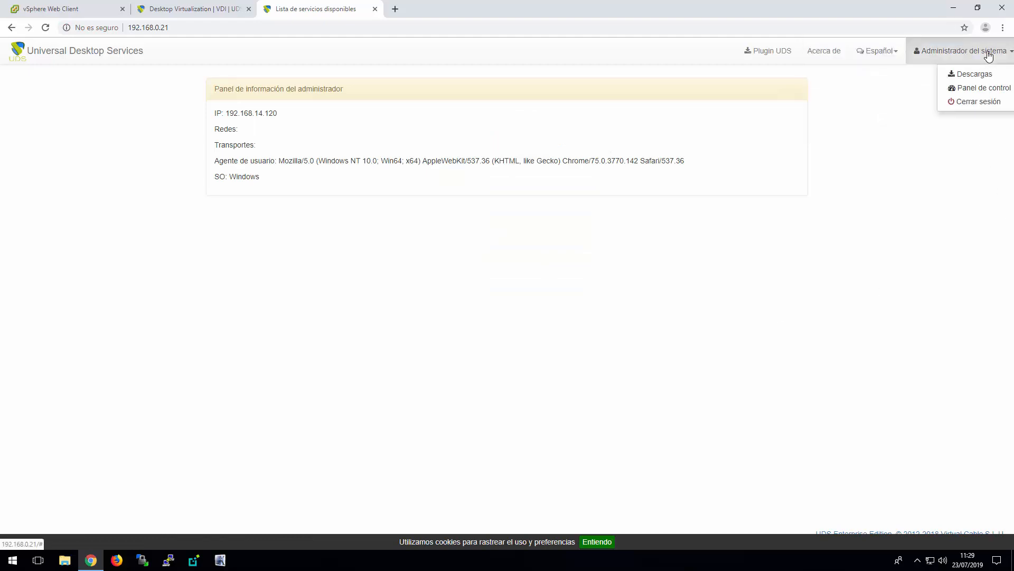
{"action": "left_click", "coordinate": [980, 93]}
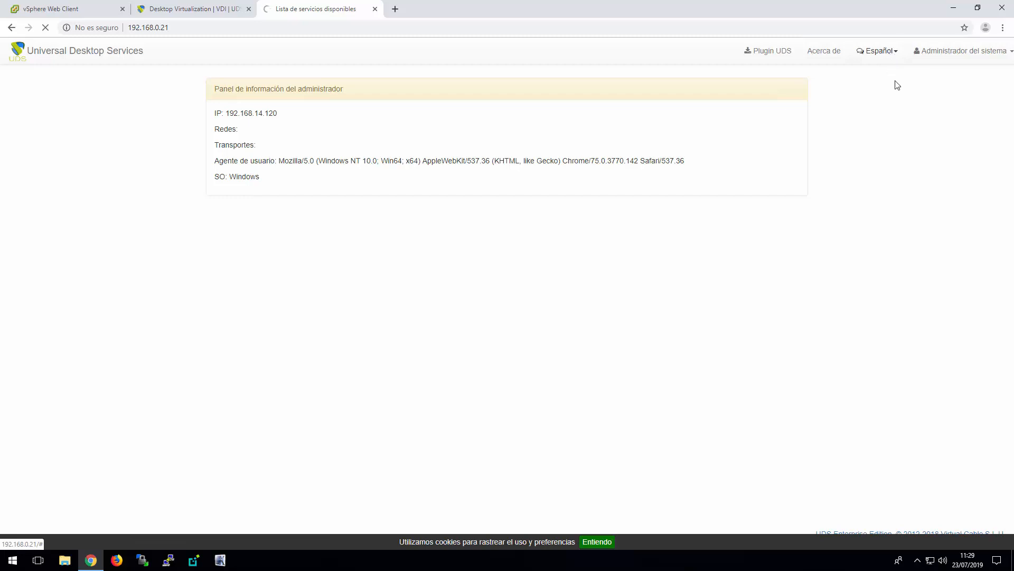
{"action": "left_click", "coordinate": [865, 55]}
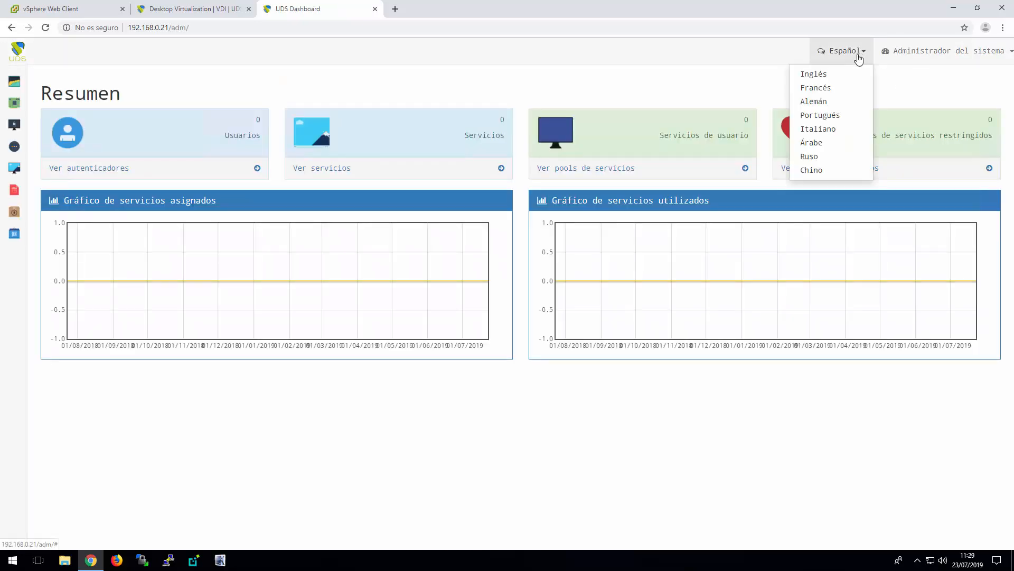
{"action": "left_click", "coordinate": [834, 74]}
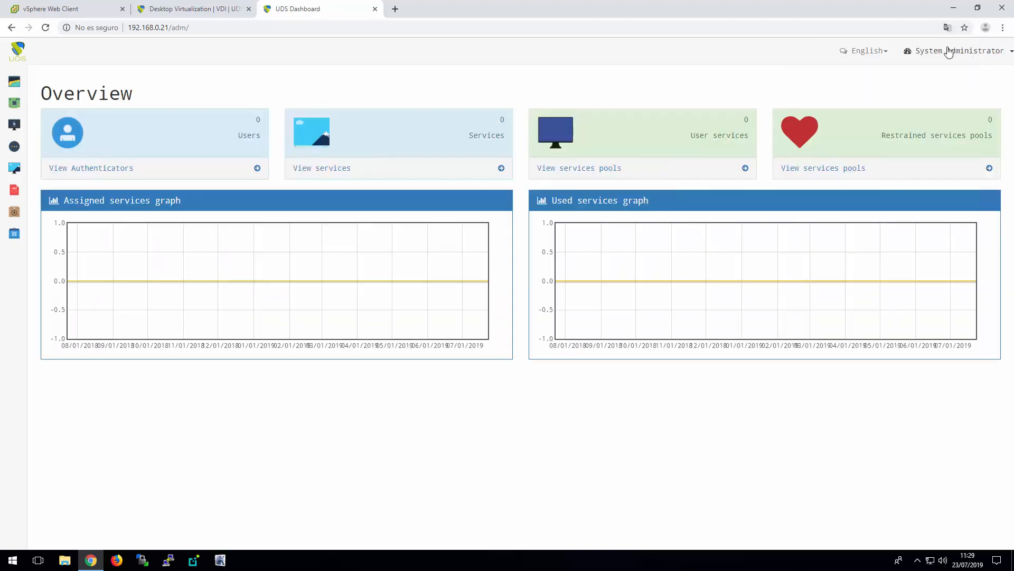
Start a new VMWare VCenter Platform Provider service provider named vCenter with host 192.168.0.3
{"action": "mouse_move", "coordinate": [22, 109]}
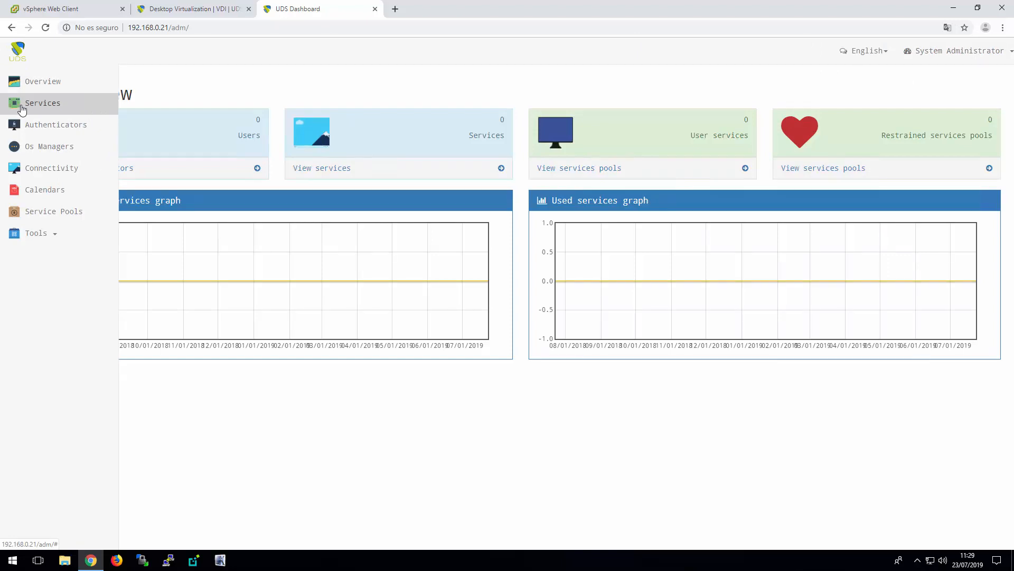
{"action": "left_click", "coordinate": [22, 109]}
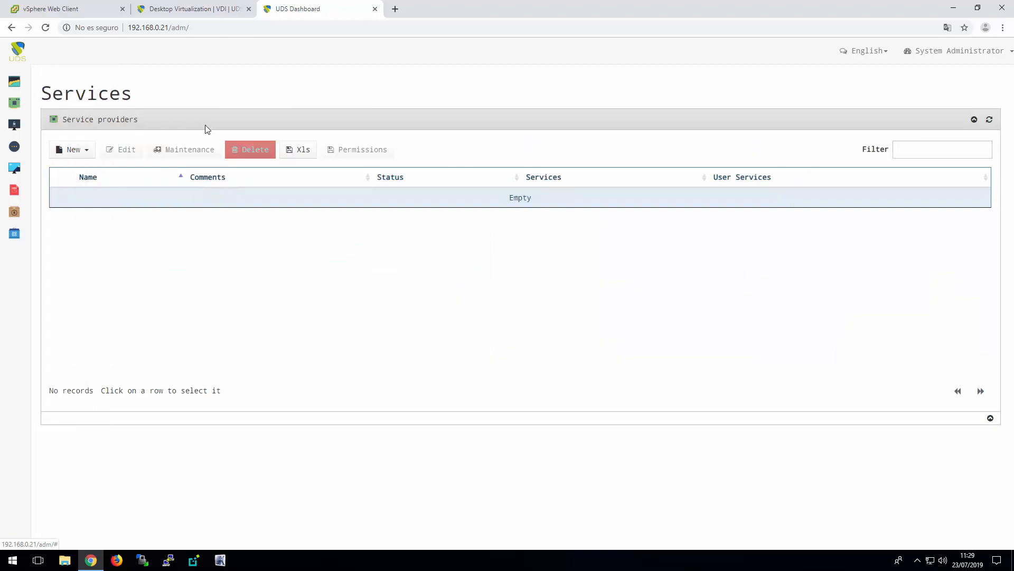
{"action": "left_click", "coordinate": [87, 153]}
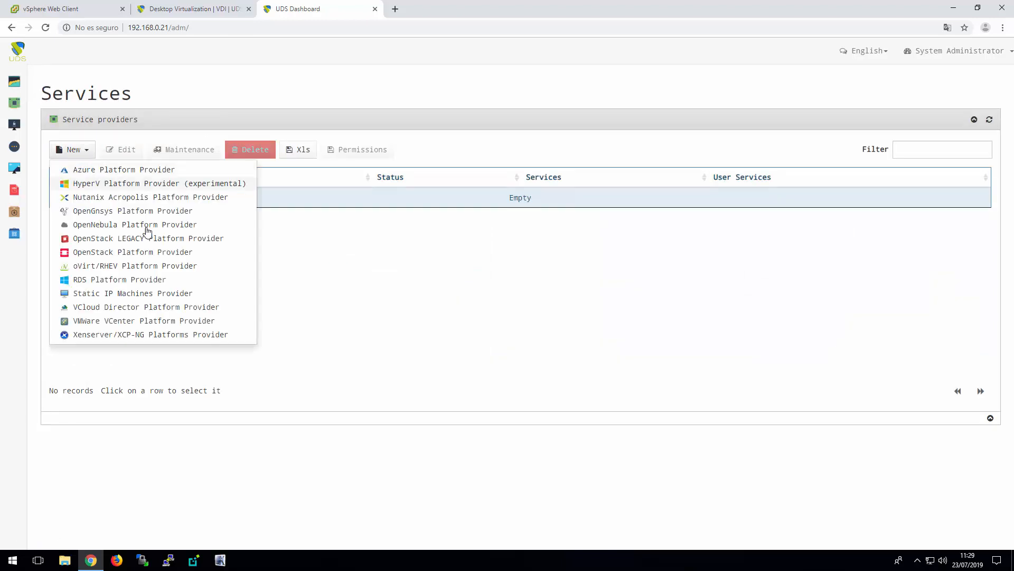
{"action": "left_click", "coordinate": [148, 323]}
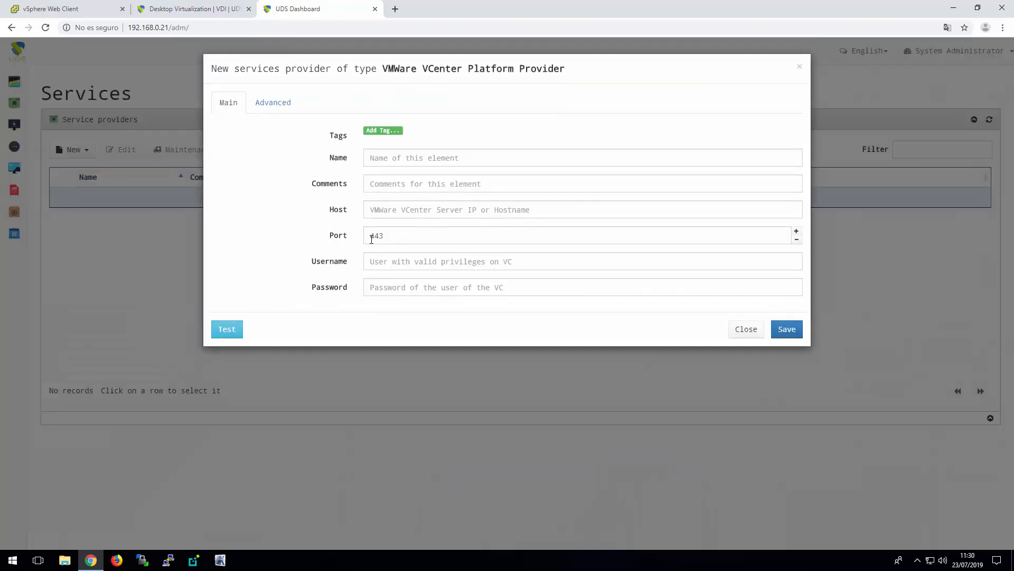
{"action": "left_click", "coordinate": [451, 160]}
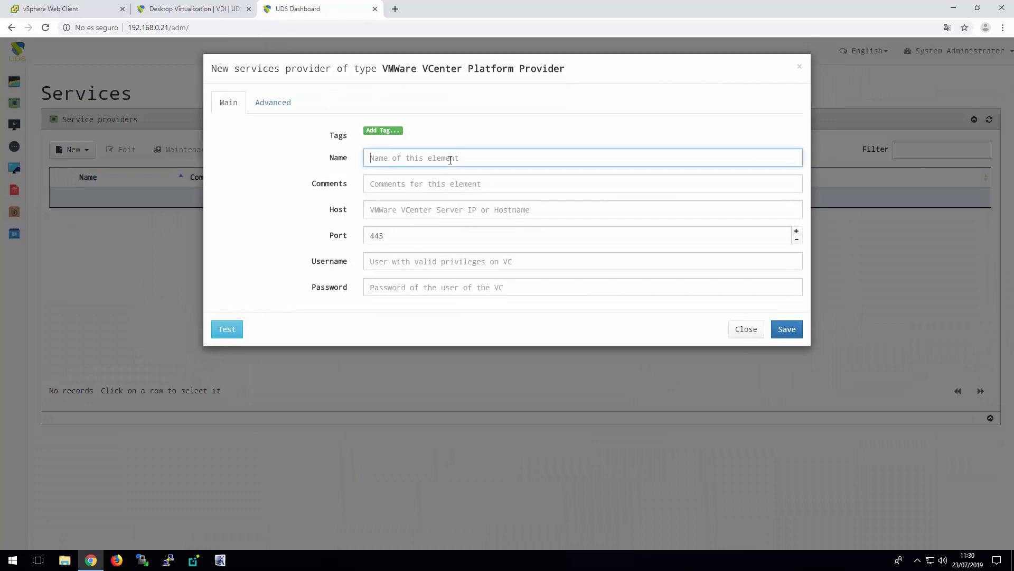
{"action": "type", "text": "vCenter"}
{"action": "left_click", "coordinate": [427, 211]}
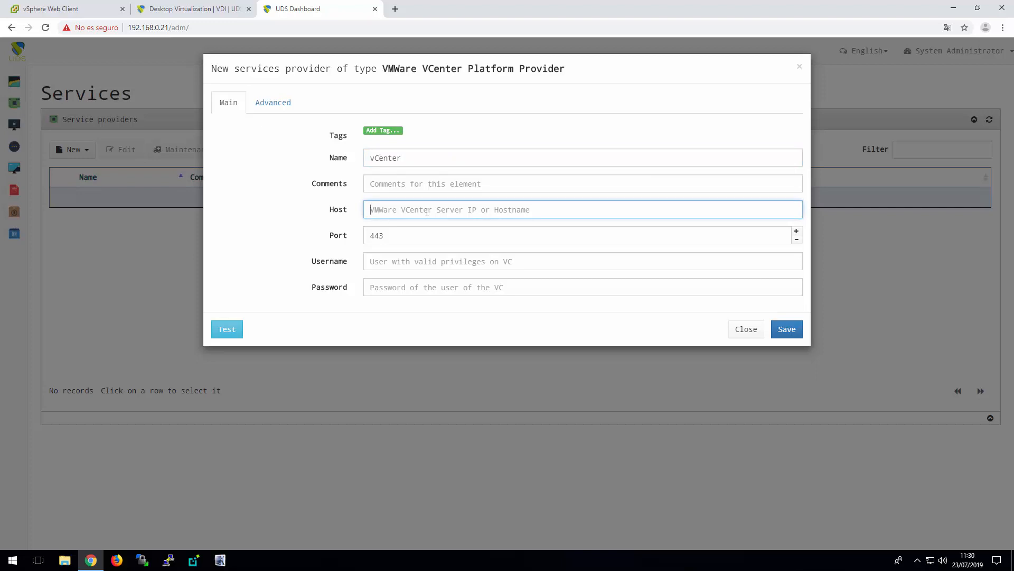
{"action": "type", "text": "192.168.0.3"}
Enter root as the provider's username and fill in its account password
{"action": "left_click", "coordinate": [434, 259]}
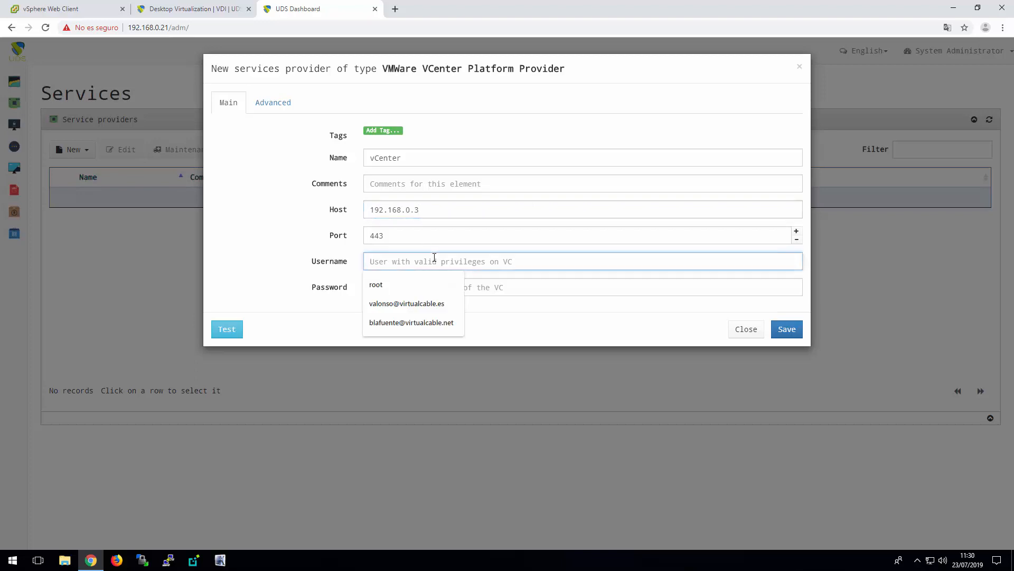
{"action": "type", "text": "root"}
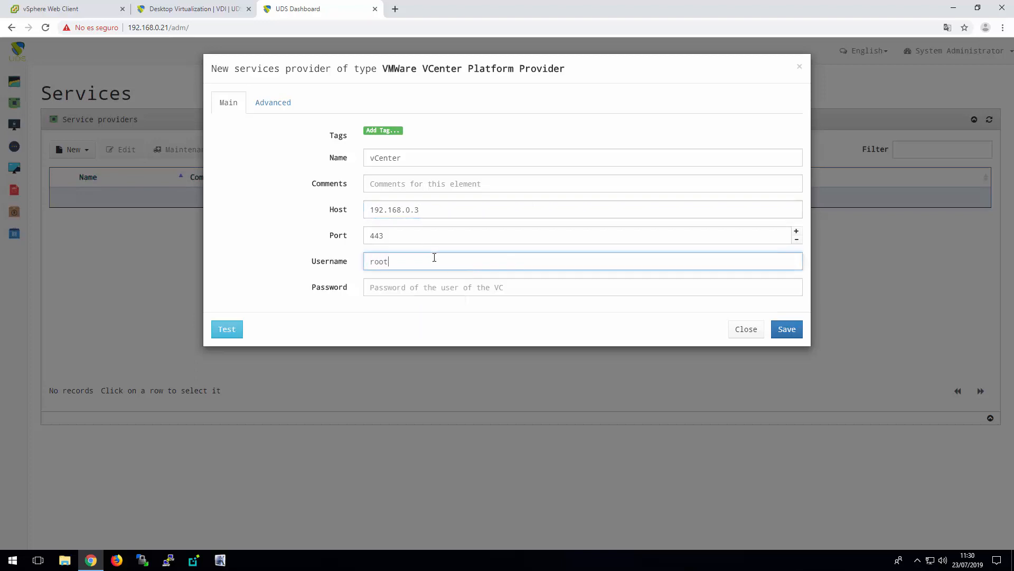
{"action": "left_click", "coordinate": [430, 289]}
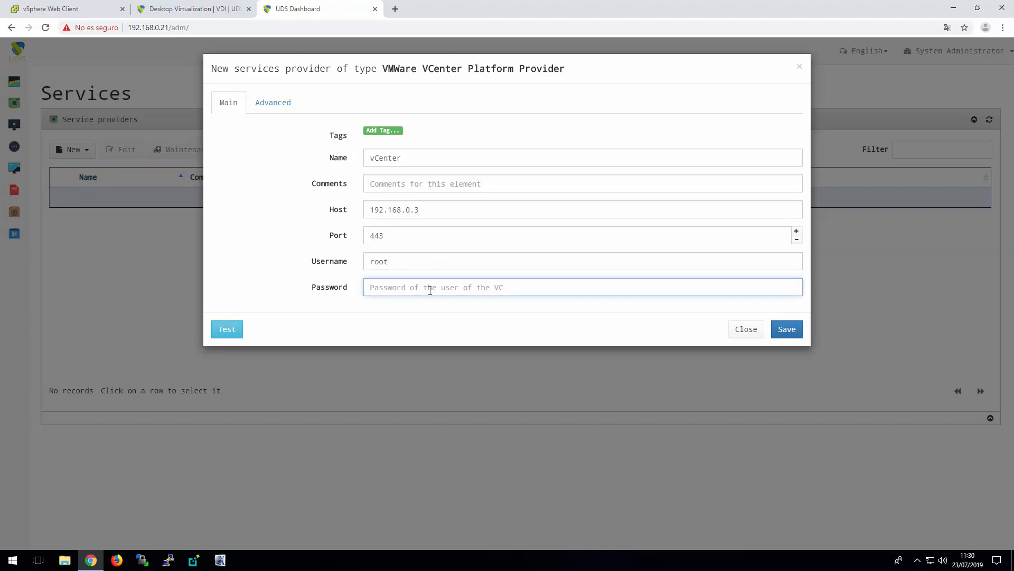
{"action": "type", "text": "••••••••••••••"}
Test the provider's connection to the VCenter server and save the new vCenter provider
{"action": "left_click", "coordinate": [227, 332]}
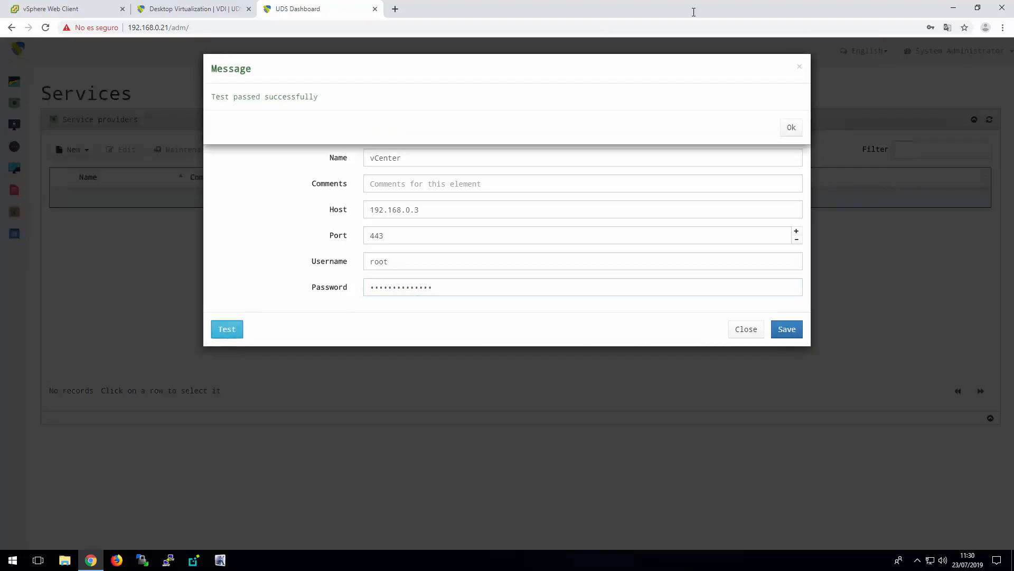
{"action": "left_click", "coordinate": [791, 128]}
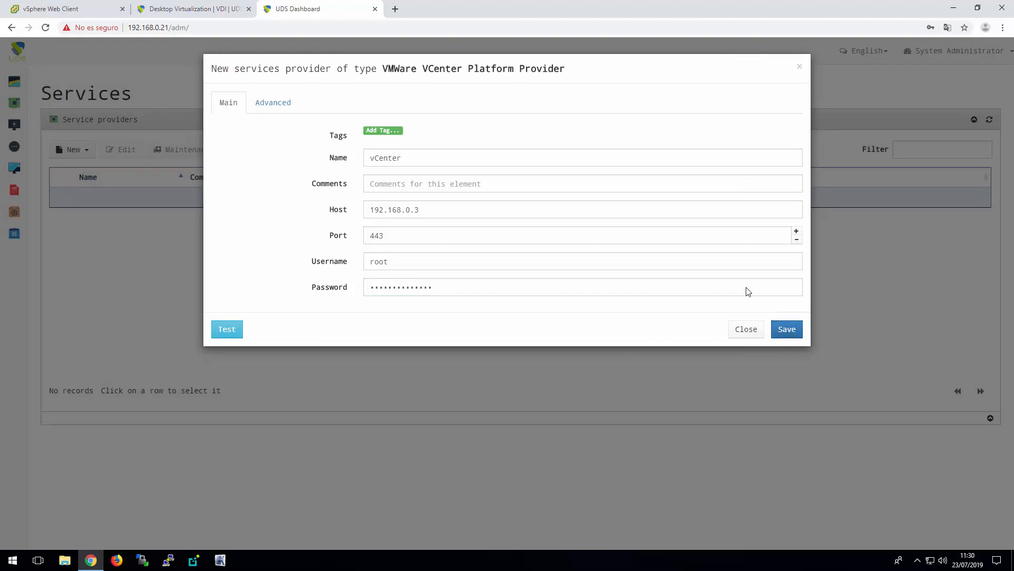
{"action": "left_click", "coordinate": [796, 340]}
{"action": "left_click", "coordinate": [790, 128]}
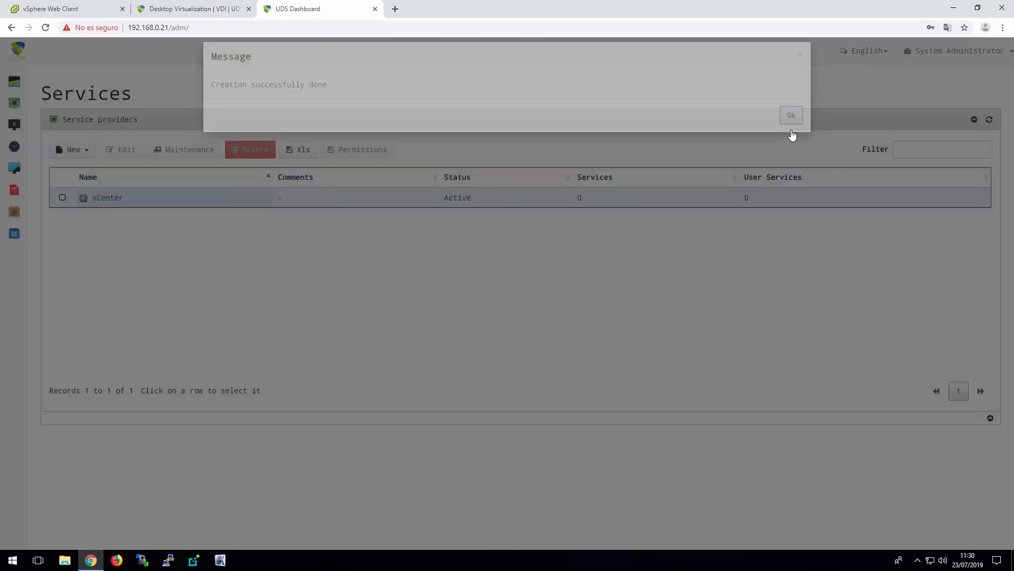
{"action": "left_click", "coordinate": [121, 201]}
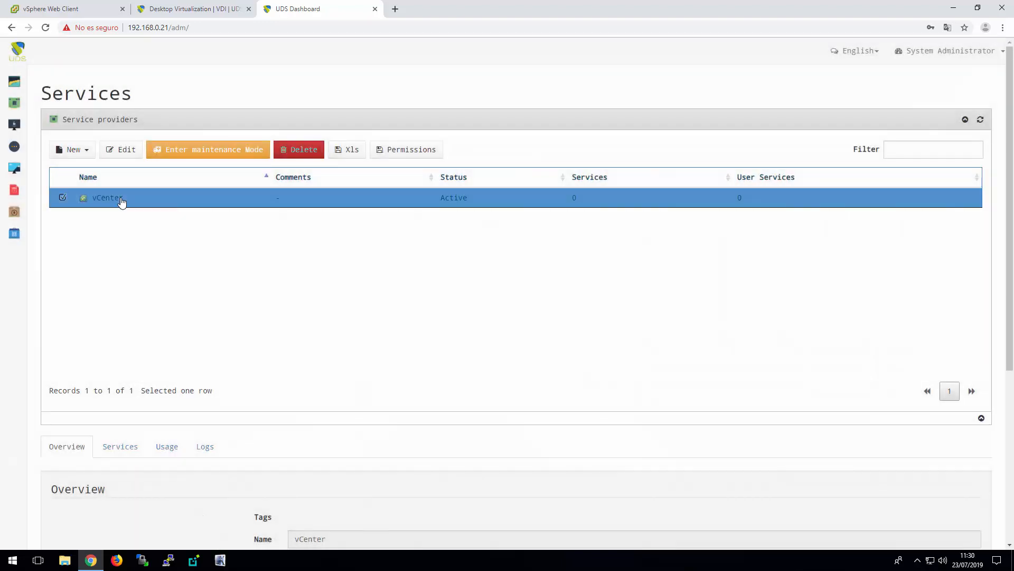
Create an Internal Database authenticator named Internal with the label int
{"action": "mouse_move", "coordinate": [18, 129]}
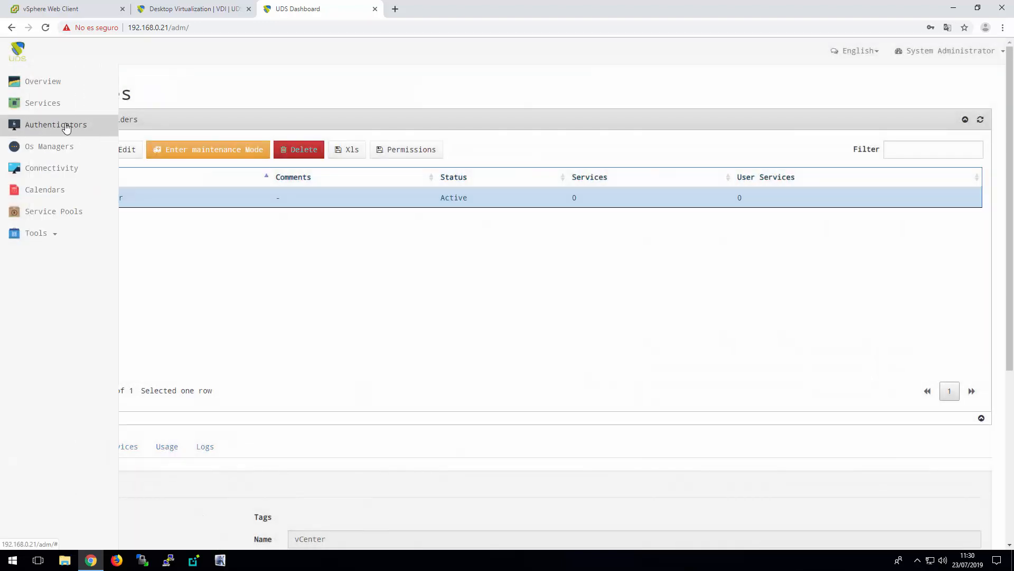
{"action": "left_click", "coordinate": [66, 125]}
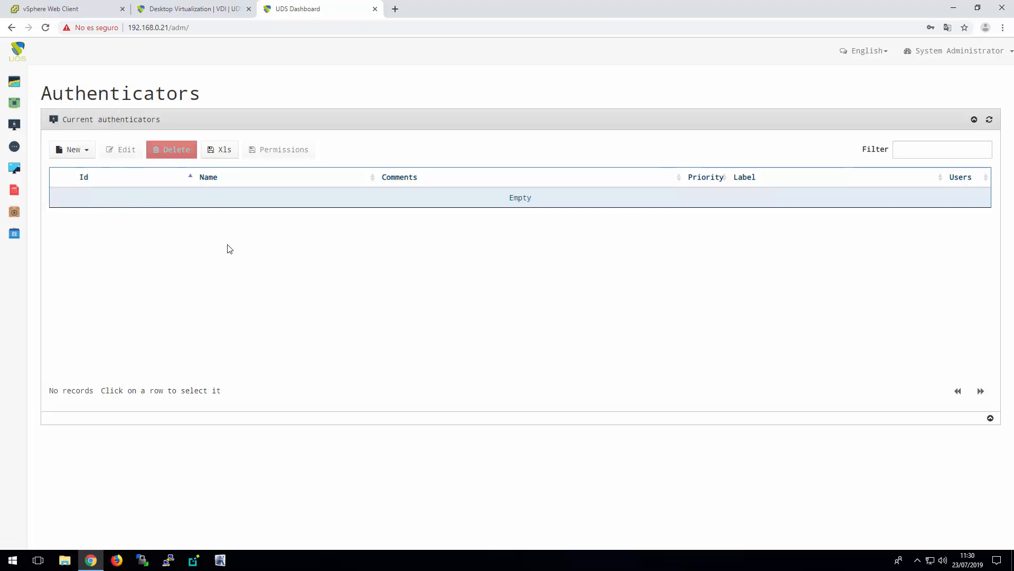
{"action": "left_click", "coordinate": [88, 150]}
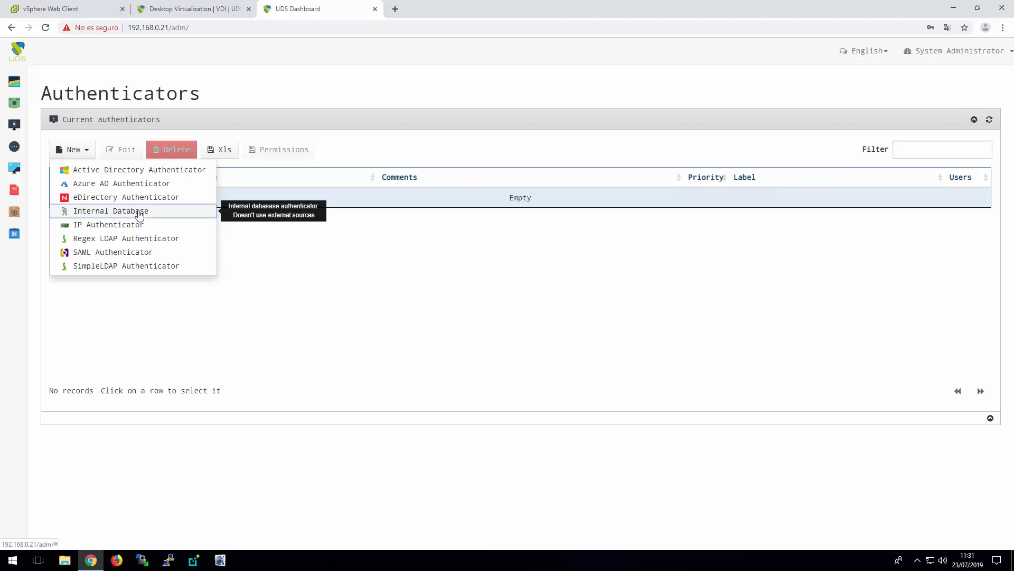
{"action": "left_click", "coordinate": [139, 212]}
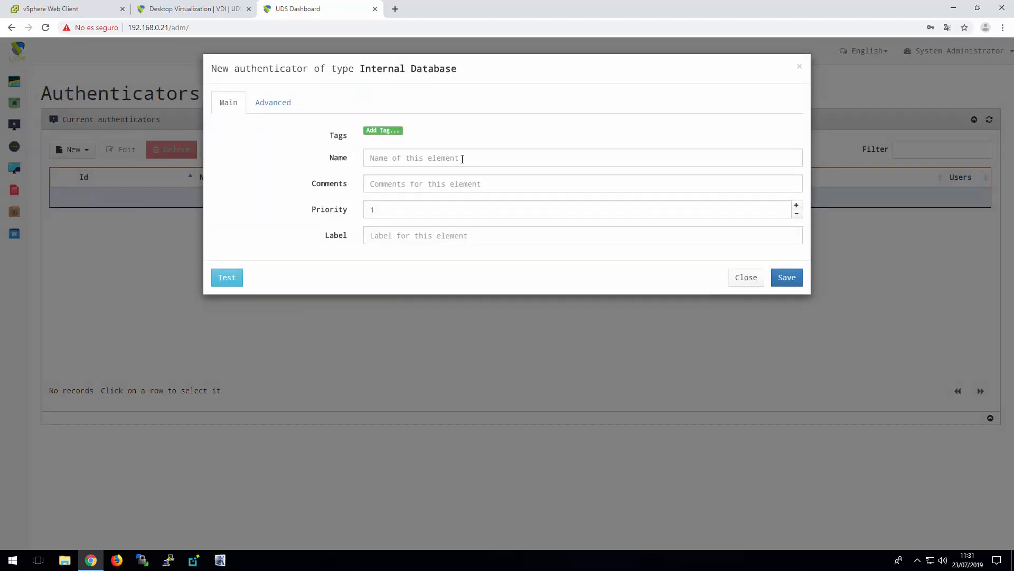
{"action": "left_click", "coordinate": [463, 159]}
{"action": "type", "text": "Internal"}
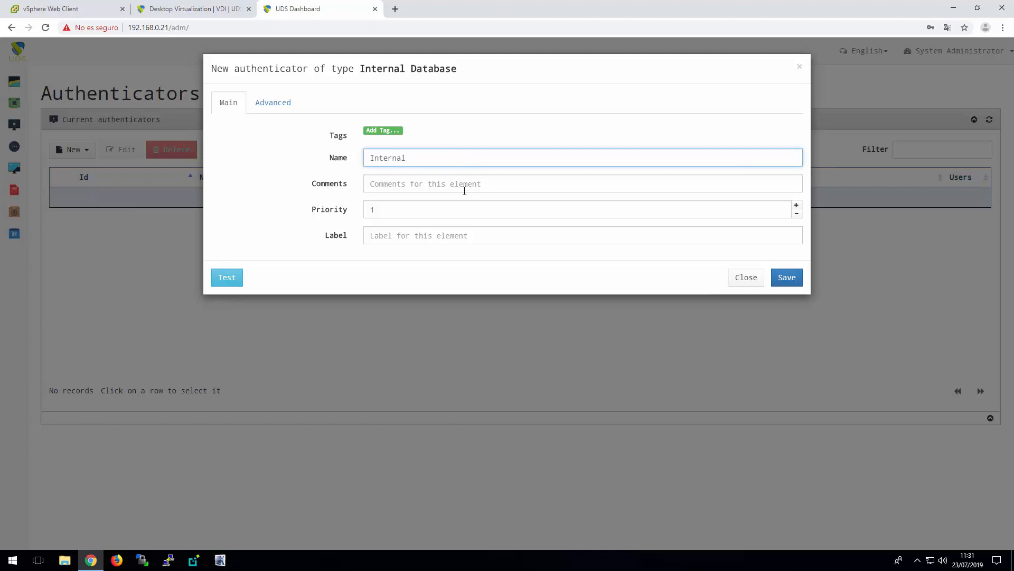
{"action": "left_click", "coordinate": [387, 235]}
{"action": "type", "text": "int"}
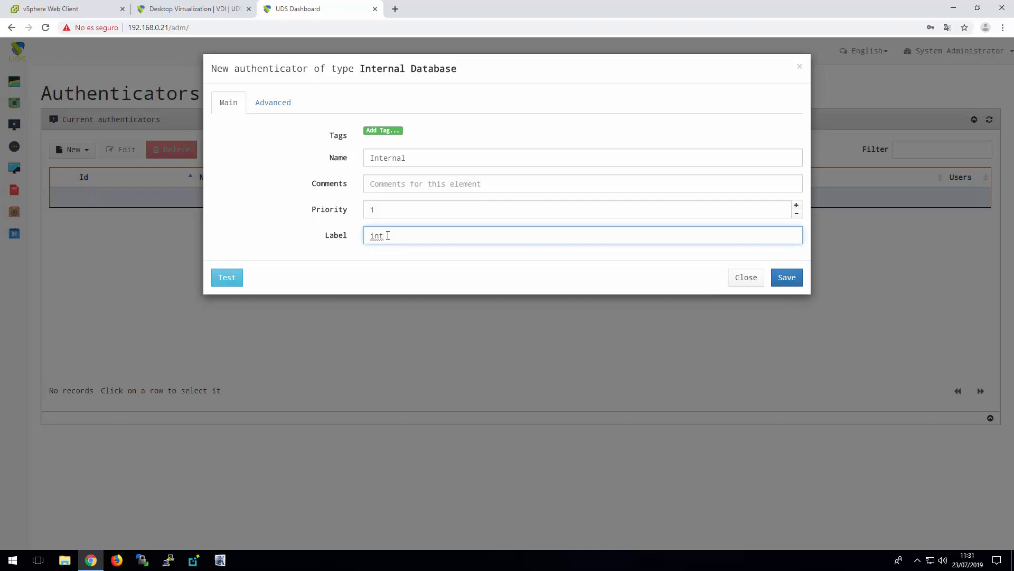
{"action": "left_click", "coordinate": [792, 283]}
{"action": "left_click", "coordinate": [792, 128]}
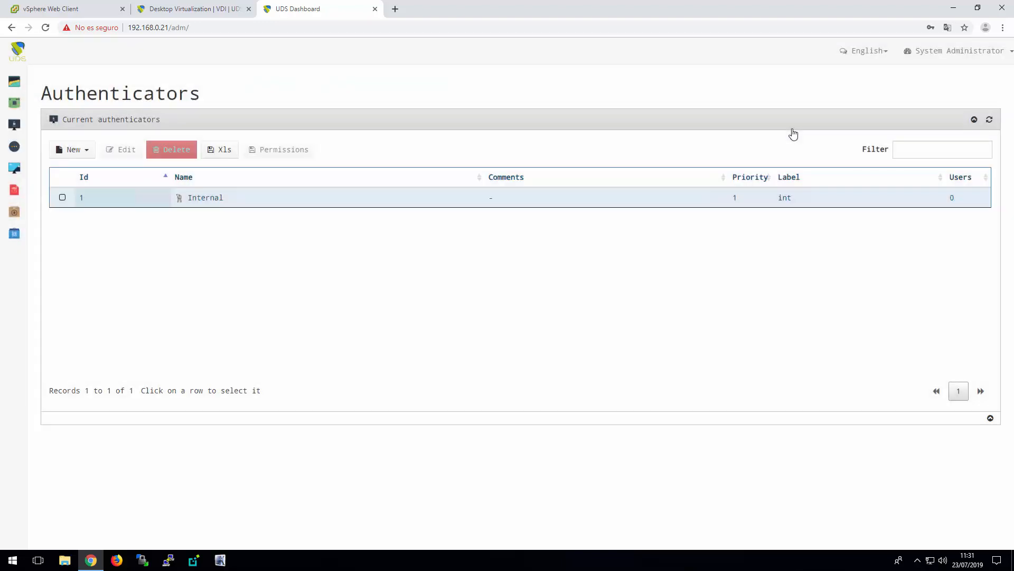
Add an enabled group named admins to the Internal authenticator
{"action": "left_click", "coordinate": [99, 200]}
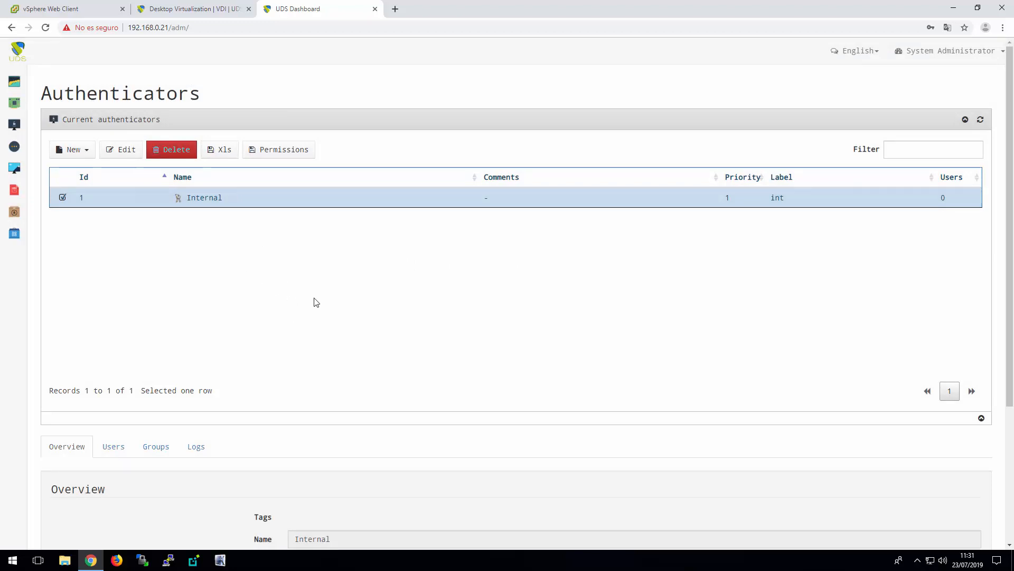
{"action": "scroll", "coordinate": [316, 302], "scroll_direction": "down", "scroll_amount": 1}
{"action": "scroll", "coordinate": [315, 302], "scroll_direction": "down", "scroll_amount": 1}
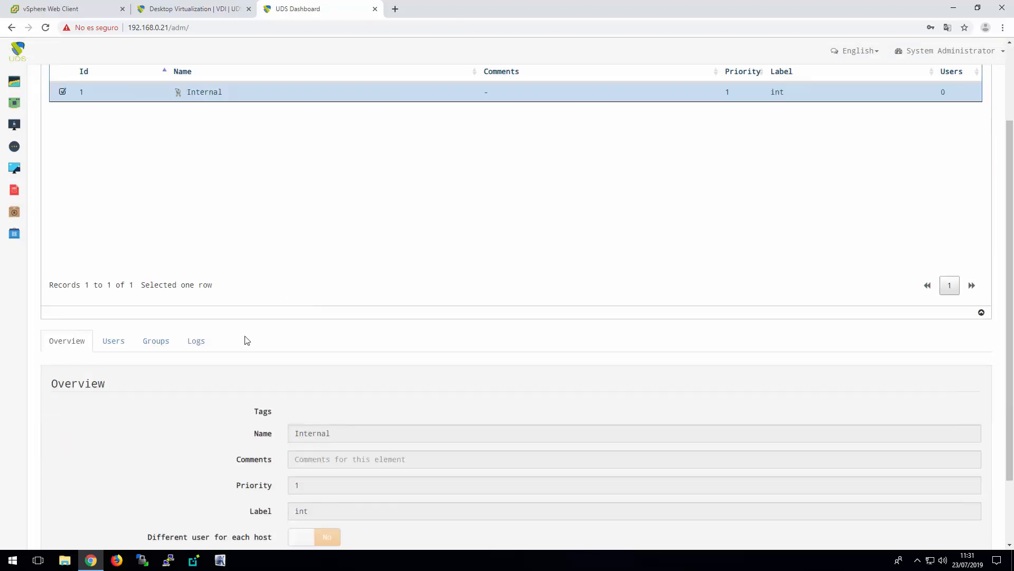
{"action": "left_click", "coordinate": [156, 341]}
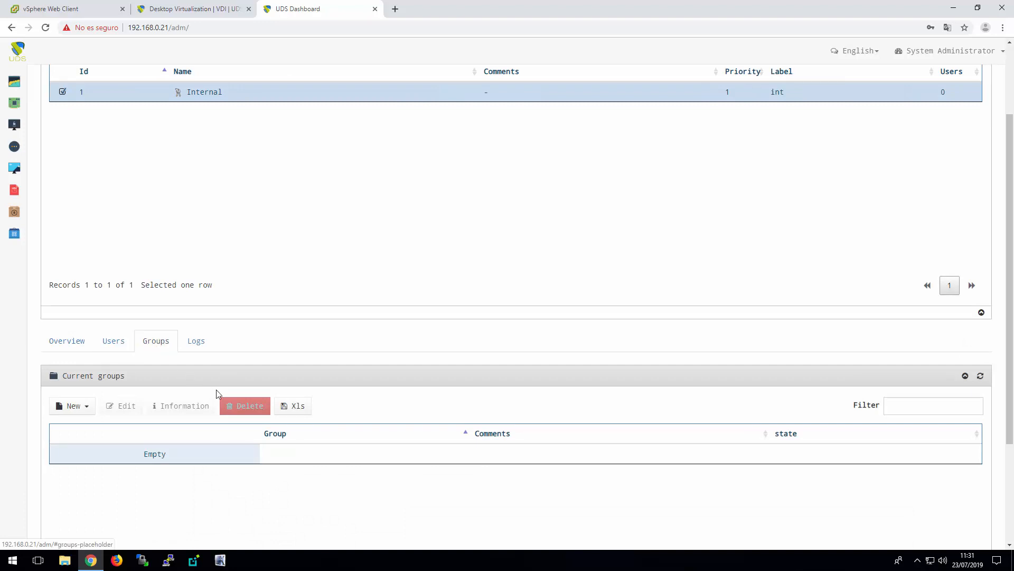
{"action": "scroll", "coordinate": [72, 339], "scroll_direction": "down", "scroll_amount": 2}
{"action": "left_click", "coordinate": [83, 301]}
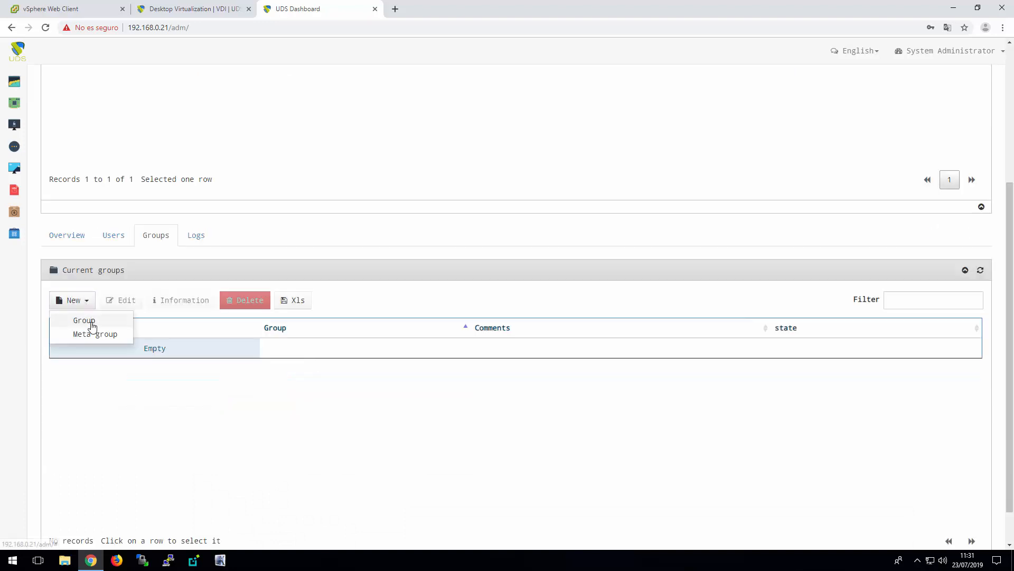
{"action": "left_click", "coordinate": [90, 322]}
{"action": "left_click", "coordinate": [413, 100]}
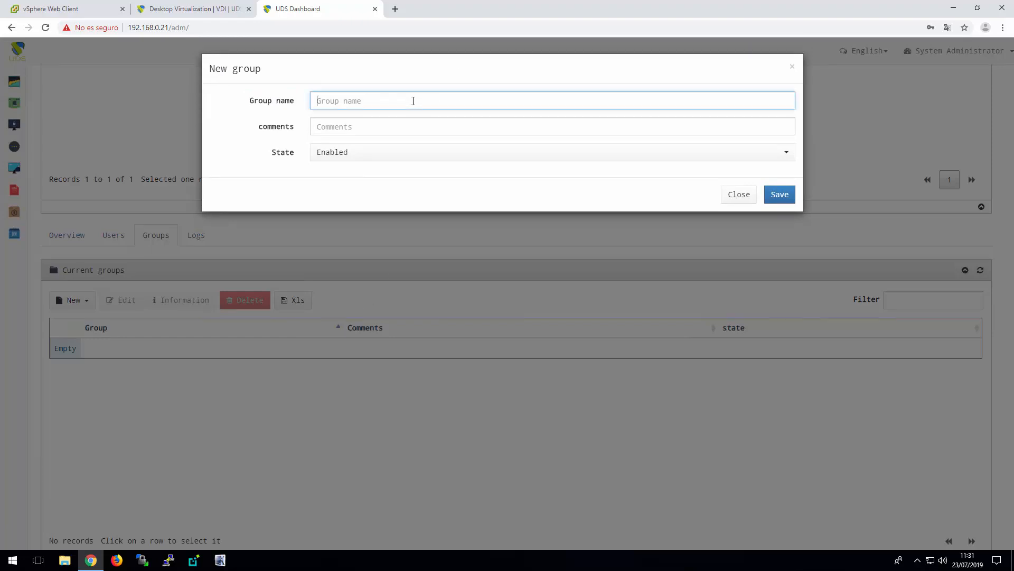
{"action": "type", "text": "admins"}
{"action": "left_click", "coordinate": [779, 194]}
{"action": "left_click", "coordinate": [783, 123]}
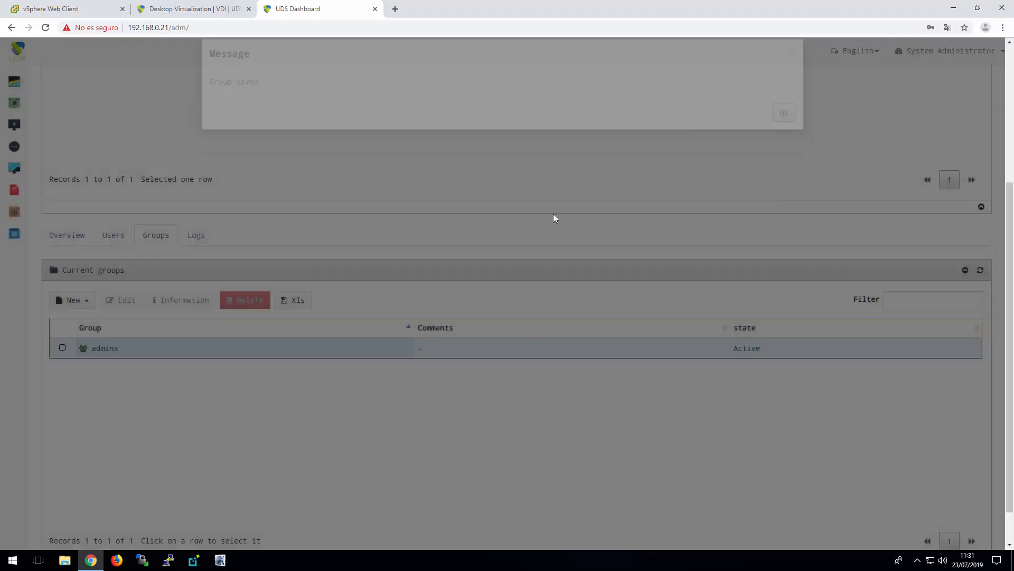
Start a new user named useradmin in the Internal authenticator, with Staff member and Admin both set to Yes
{"action": "left_click", "coordinate": [114, 237]}
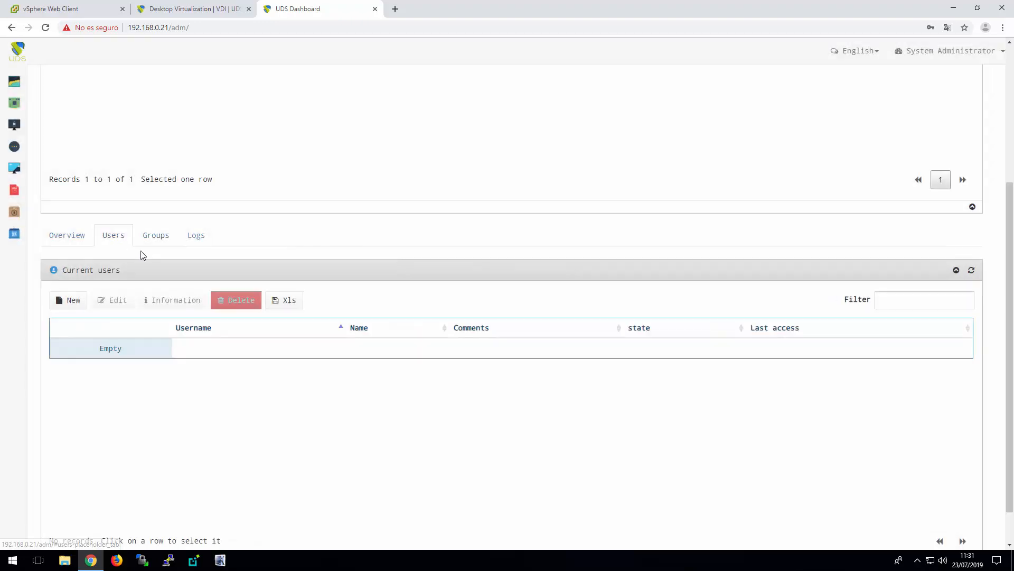
{"action": "left_click", "coordinate": [74, 301]}
{"action": "left_click", "coordinate": [378, 100]}
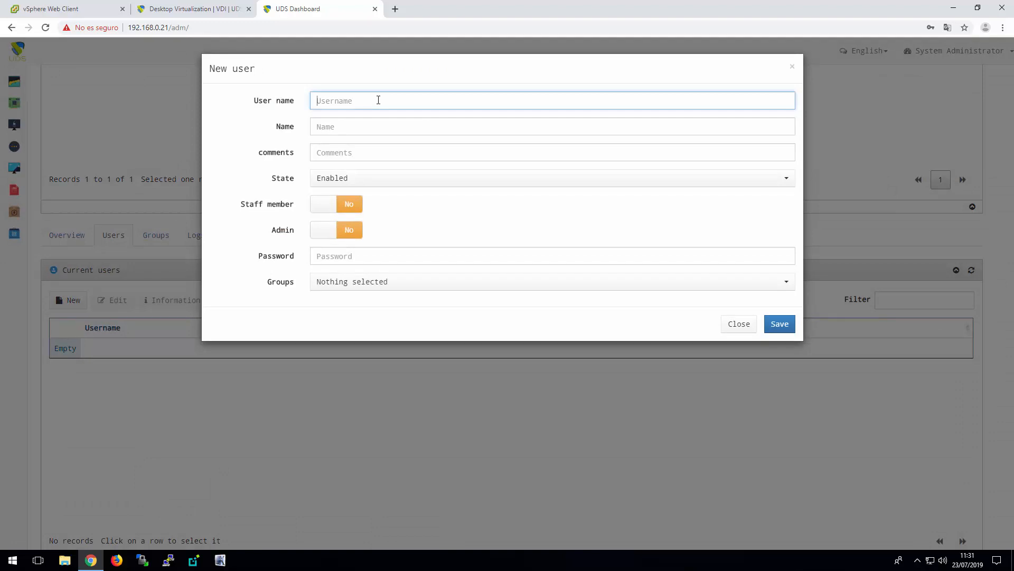
{"action": "type", "text": "useradmin"}
{"action": "left_click", "coordinate": [346, 205]}
{"action": "left_click", "coordinate": [344, 233]}
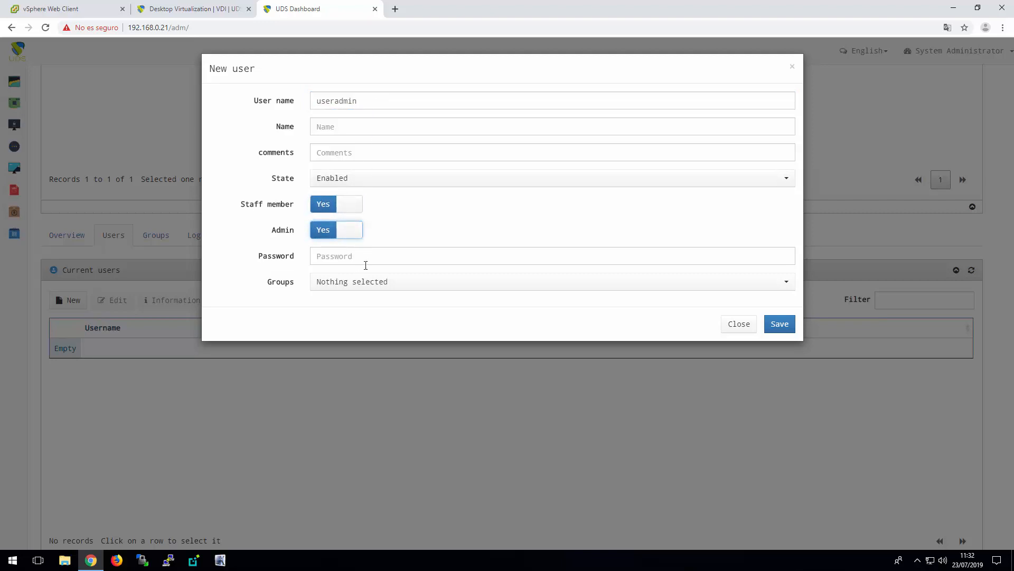
Assign the new user to the admins group, enter the account password and save the user
{"action": "left_click", "coordinate": [370, 287]}
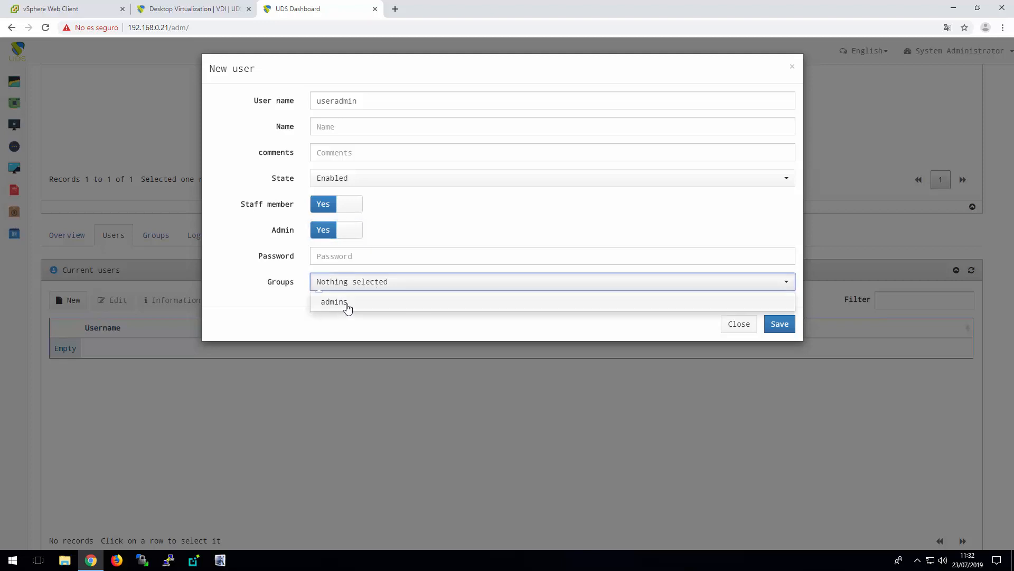
{"action": "left_click", "coordinate": [348, 303]}
{"action": "left_click", "coordinate": [370, 257]}
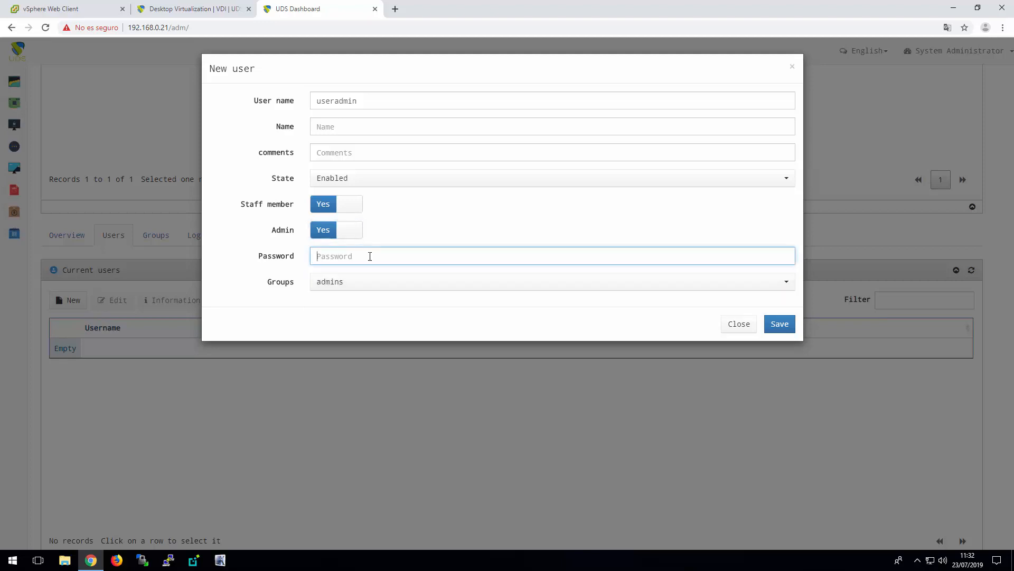
{"action": "type", "text": "uds"}
{"action": "left_click", "coordinate": [780, 324]}
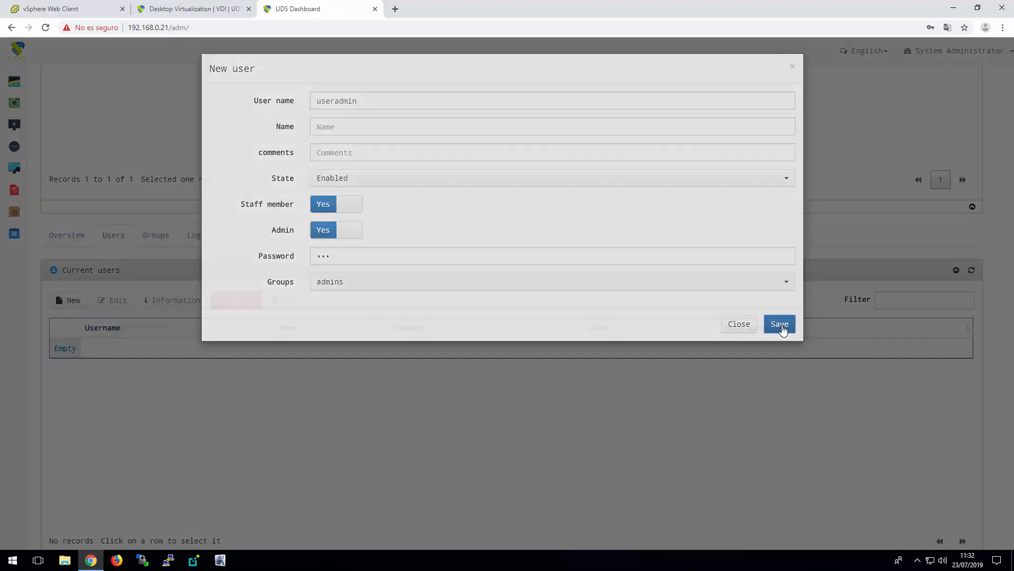
{"action": "left_click", "coordinate": [784, 130]}
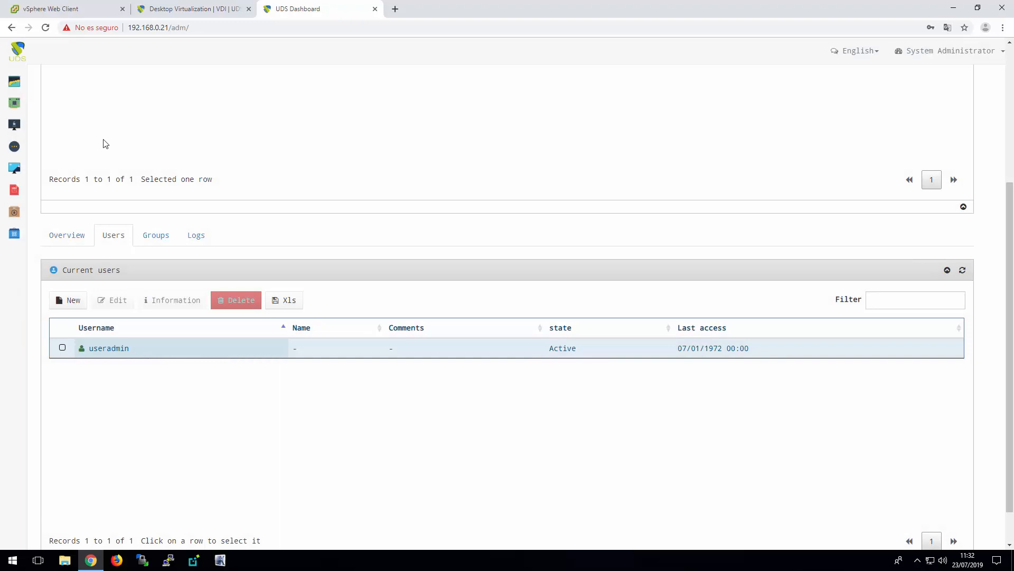
Start a new OS manager of type Windows Basic OS Manager and name it Windows Basic
{"action": "mouse_move", "coordinate": [22, 130]}
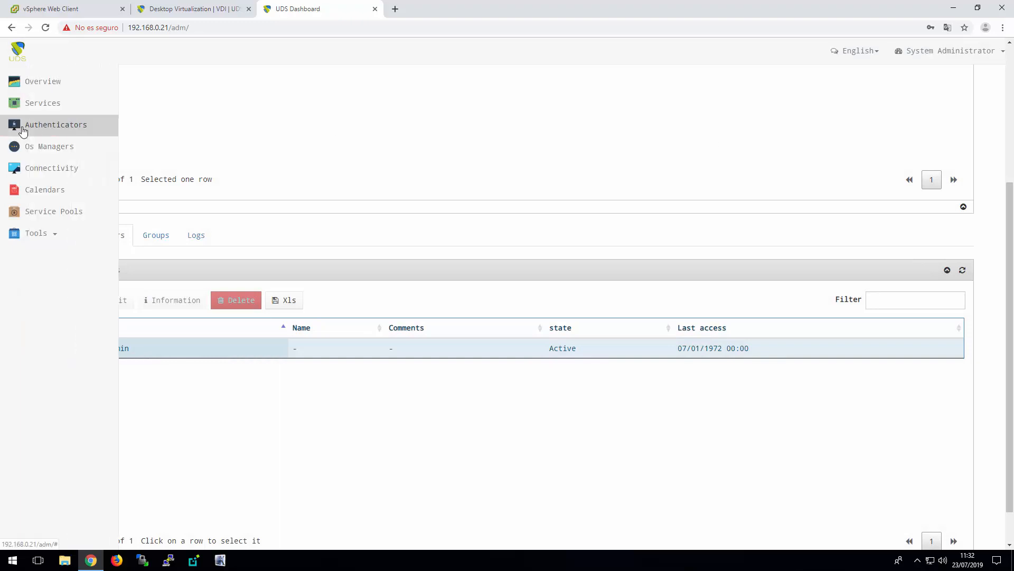
{"action": "left_click", "coordinate": [63, 153]}
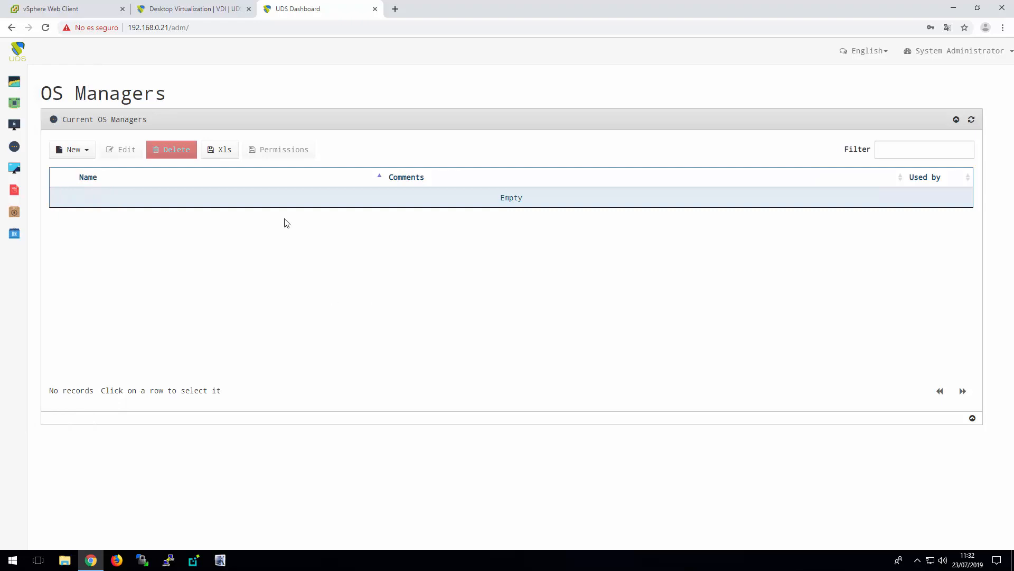
{"action": "left_click", "coordinate": [80, 151]}
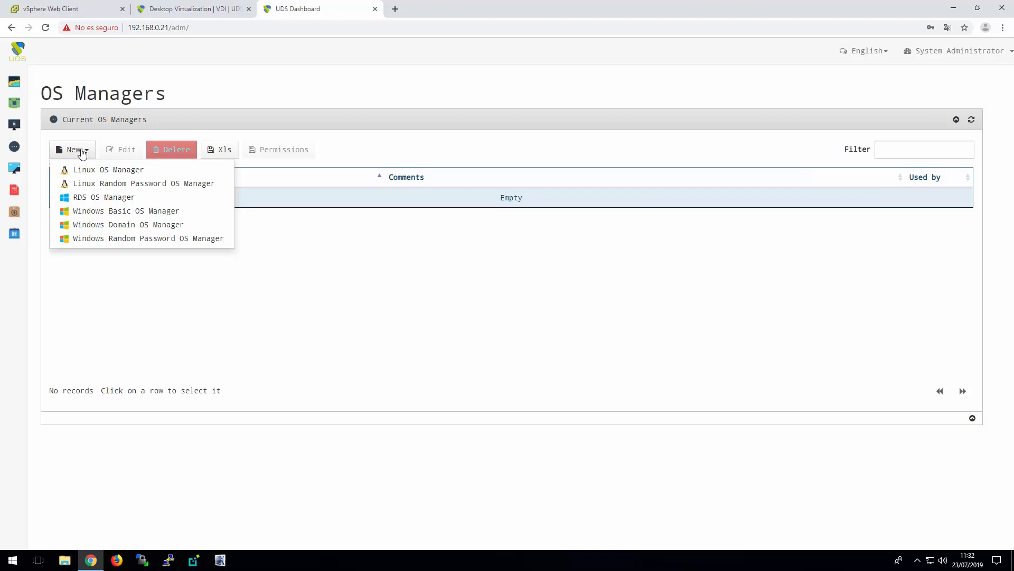
{"action": "left_click", "coordinate": [129, 215]}
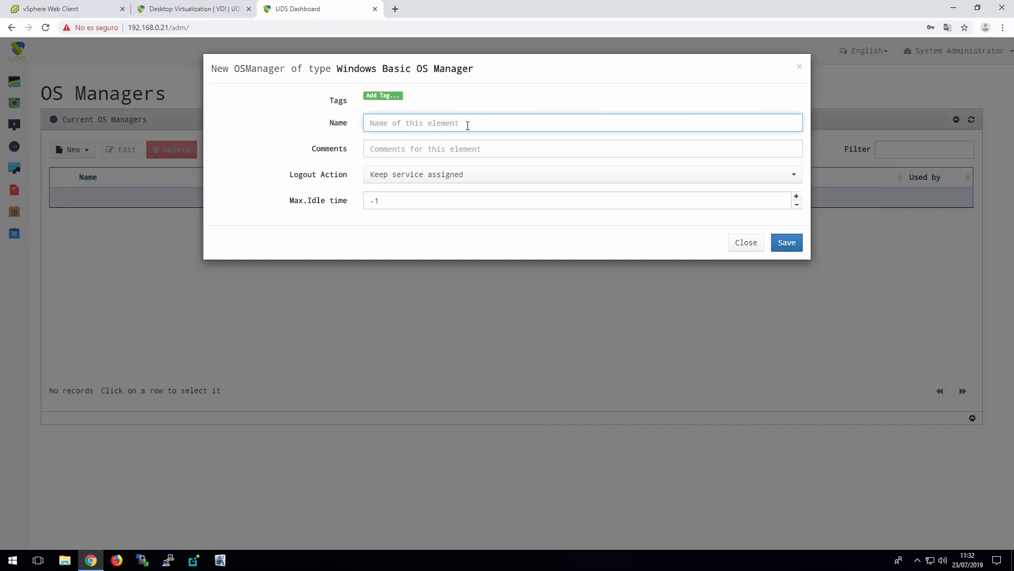
{"action": "type", "text": "Windows Basic"}
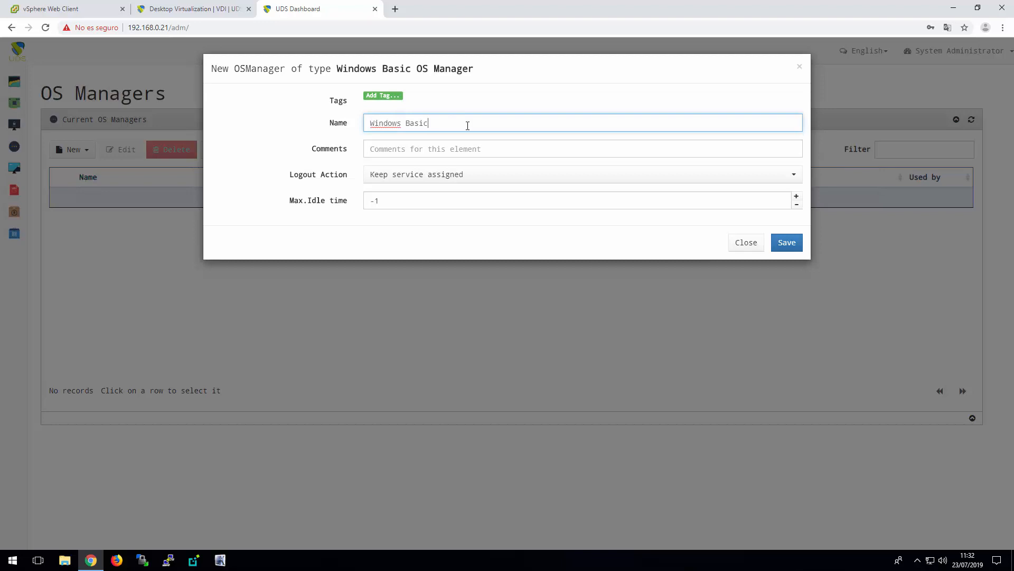
Set the Windows Basic manager's logout action to Remove service and its maximum idle time to 3600 seconds, and save it
{"action": "left_click", "coordinate": [467, 180]}
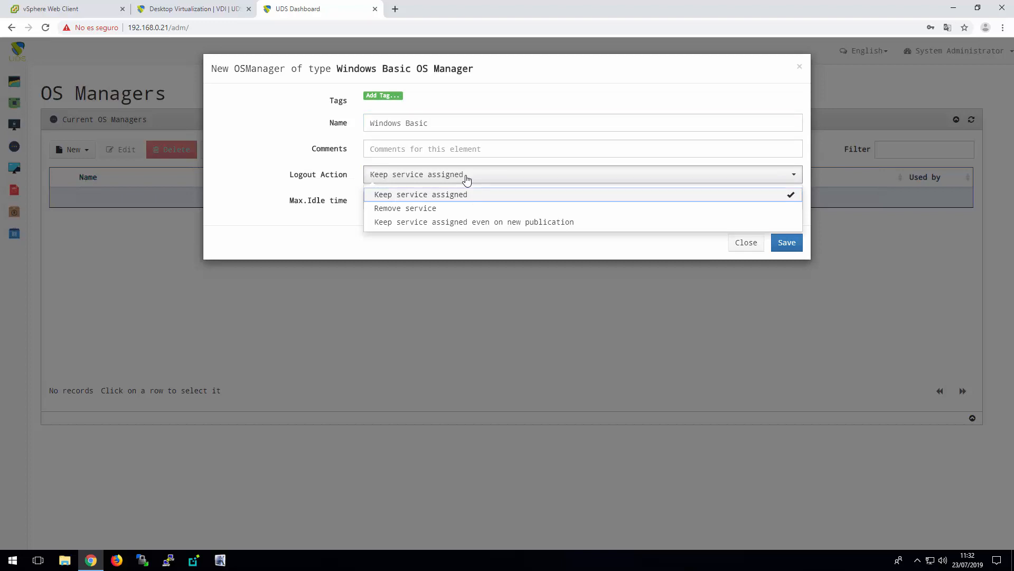
{"action": "left_click", "coordinate": [435, 212]}
{"action": "left_click_drag", "start_coordinate": [387, 201], "coordinate": [354, 202]}
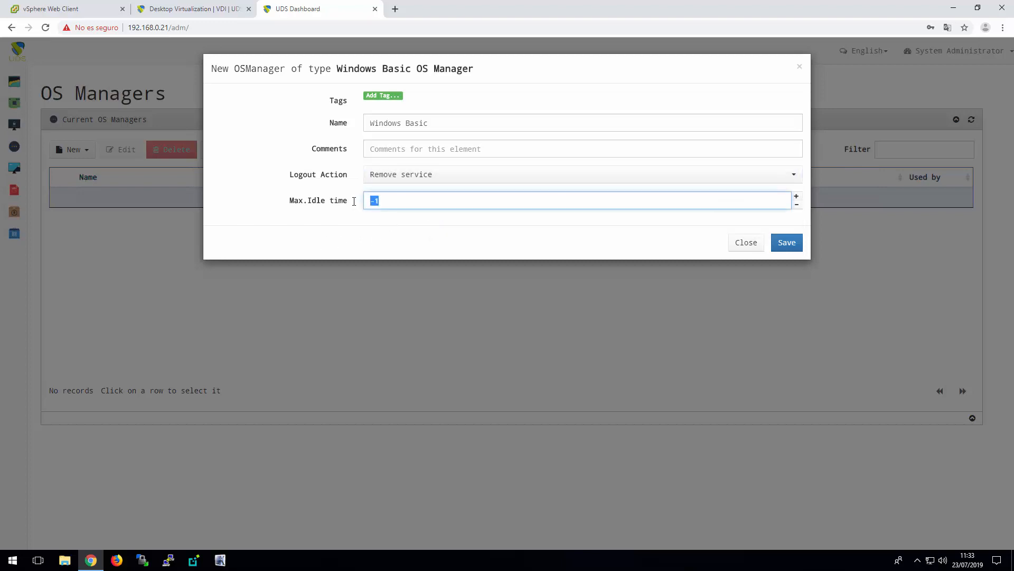
{"action": "mouse_move", "coordinate": [354, 203]}
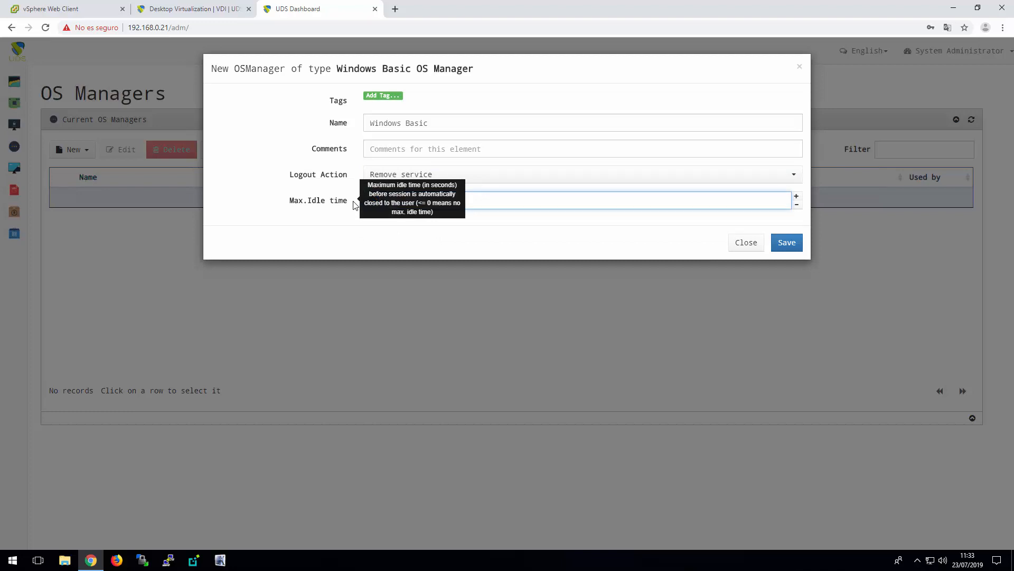
{"action": "type", "text": "3600"}
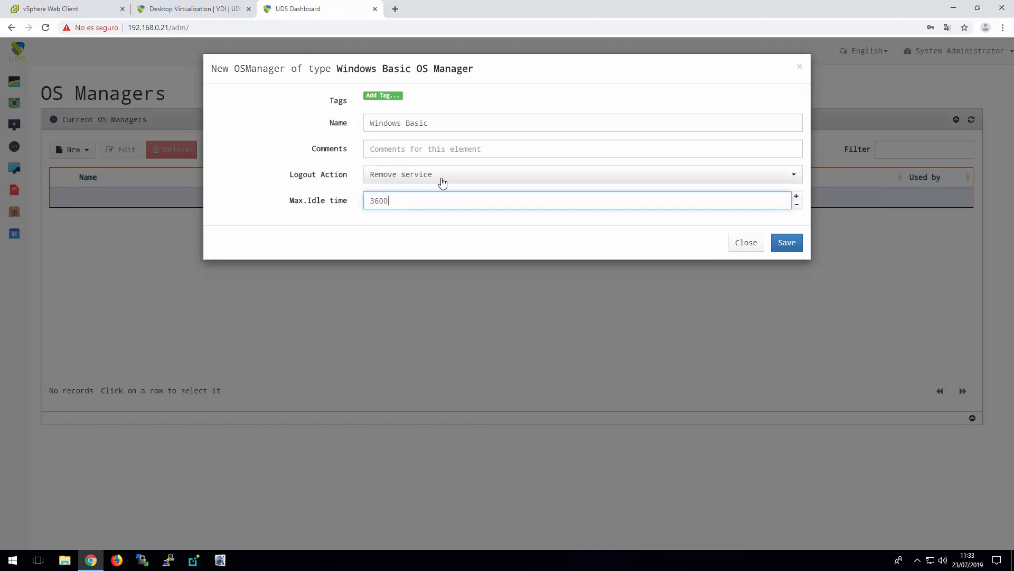
{"action": "left_click", "coordinate": [787, 242]}
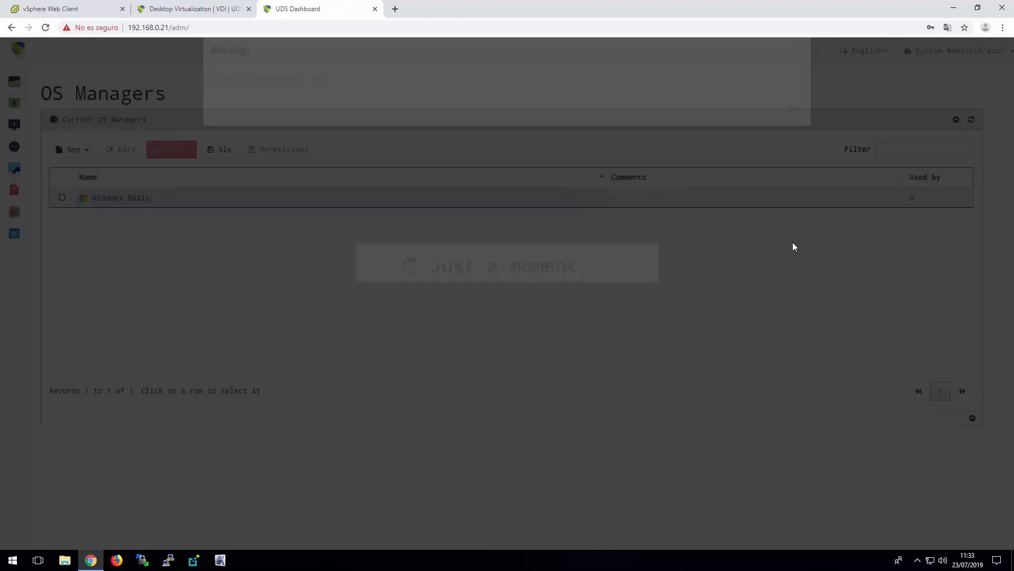
{"action": "left_click", "coordinate": [701, 138]}
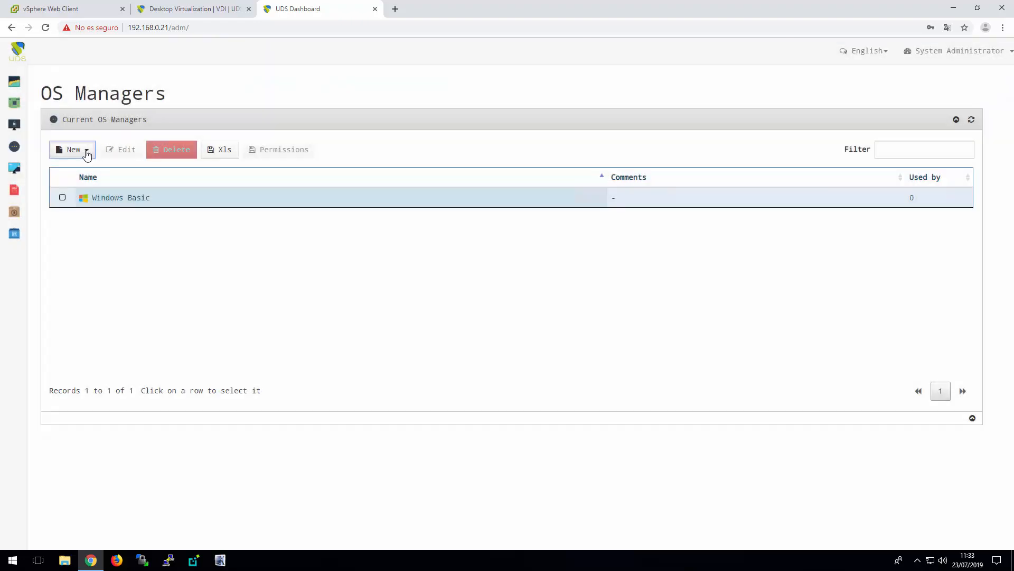
Start a new OS manager of type Linux OS Manager and name it Linux
{"action": "left_click", "coordinate": [84, 150]}
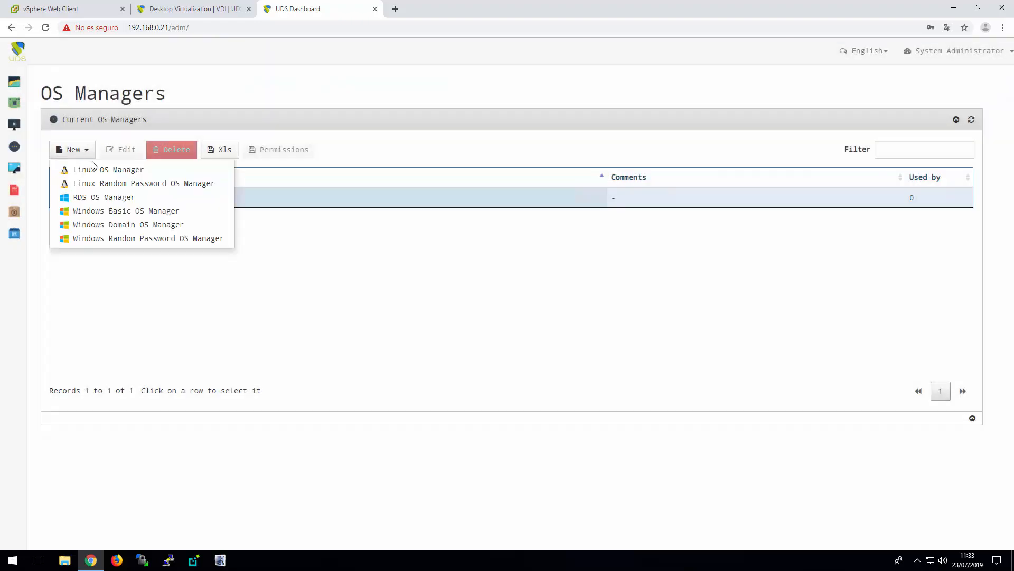
{"action": "left_click", "coordinate": [117, 171]}
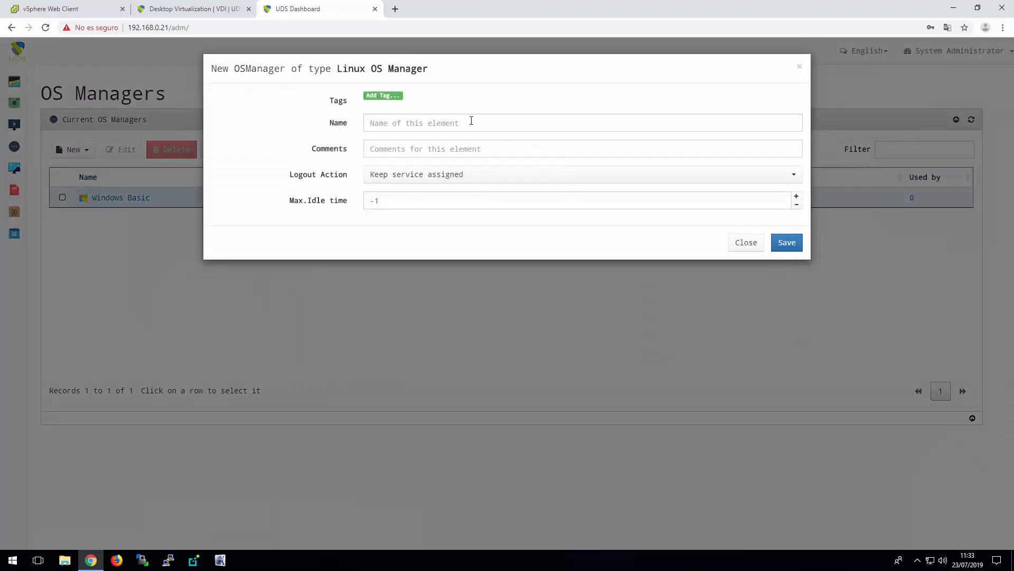
{"action": "left_click", "coordinate": [433, 124]}
{"action": "type", "text": "Li"}
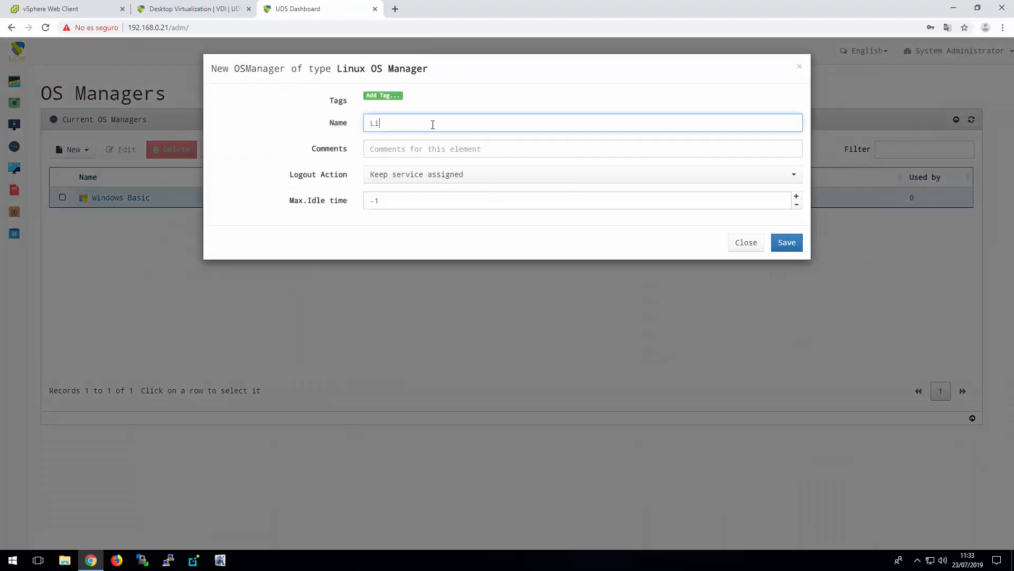
{"action": "type", "text": "nux"}
Set the Linux manager's logout action to Remove service and its maximum idle time to 3600 seconds, and save it
{"action": "left_click", "coordinate": [475, 177]}
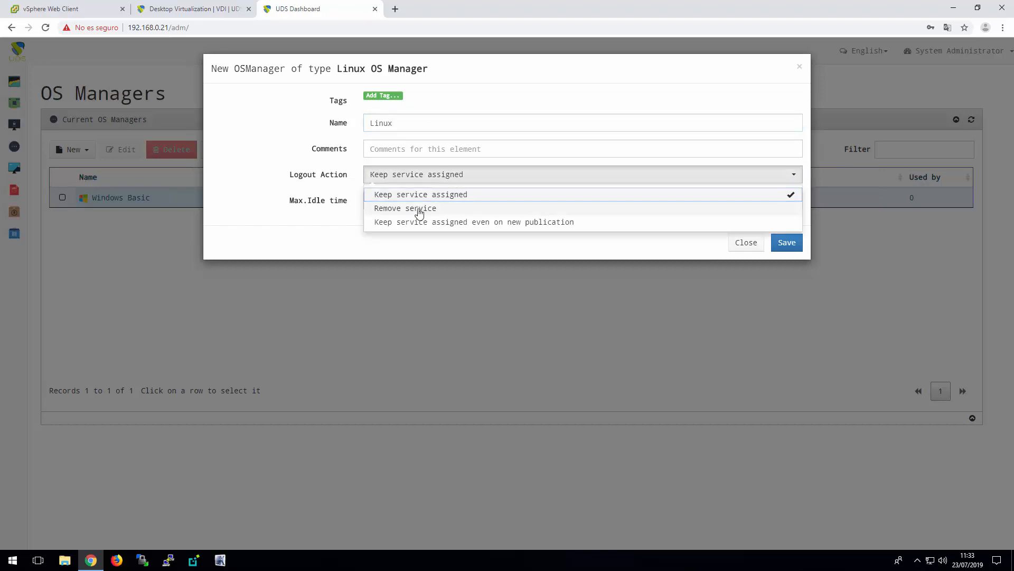
{"action": "left_click", "coordinate": [419, 213]}
{"action": "left_click", "coordinate": [325, 200]}
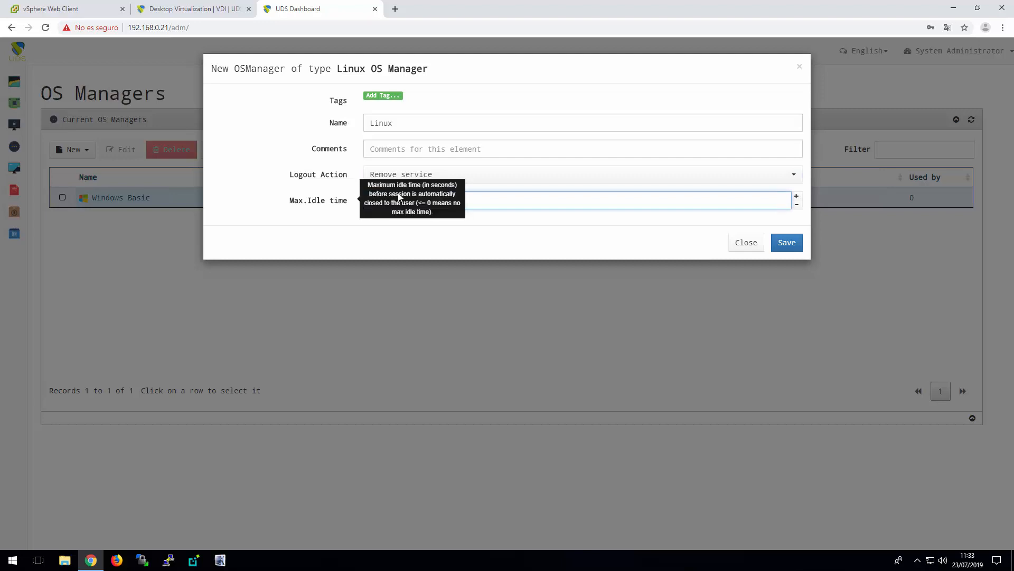
{"action": "type", "text": "3600"}
{"action": "left_click", "coordinate": [787, 243]}
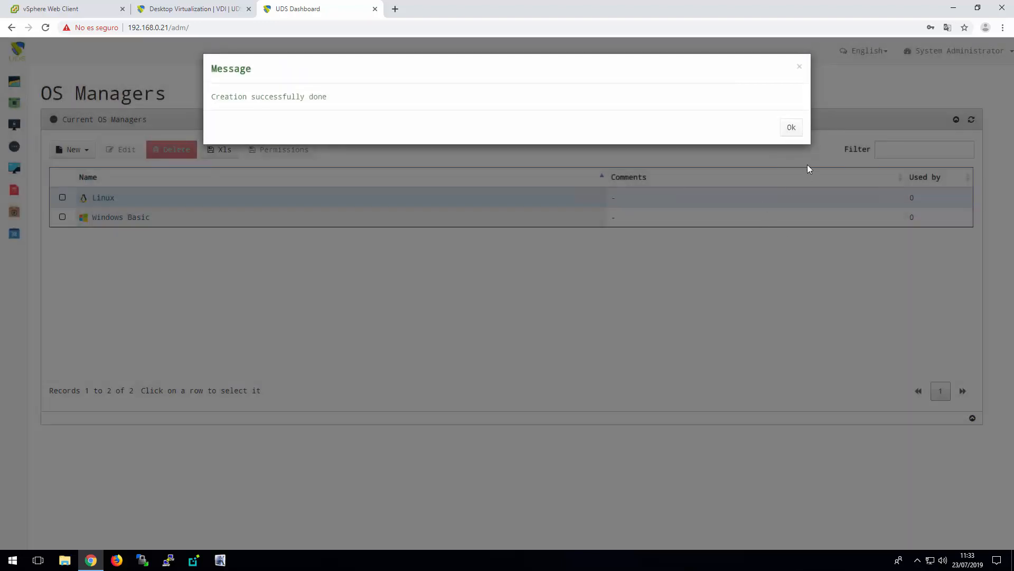
{"action": "left_click", "coordinate": [792, 129]}
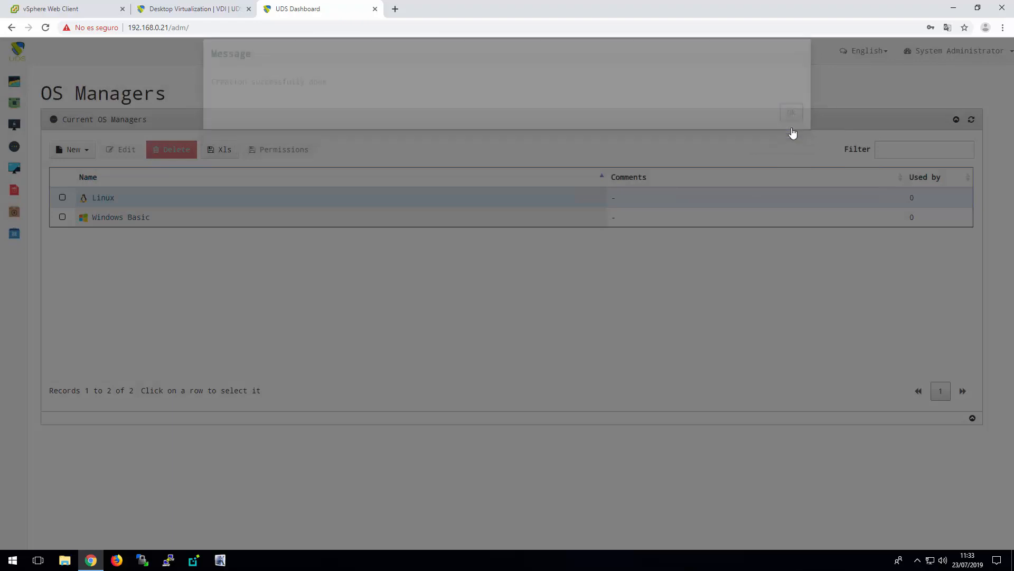
Start a new direct RDP transport in the connectivity settings and name it RDP Windows
{"action": "mouse_move", "coordinate": [12, 168]}
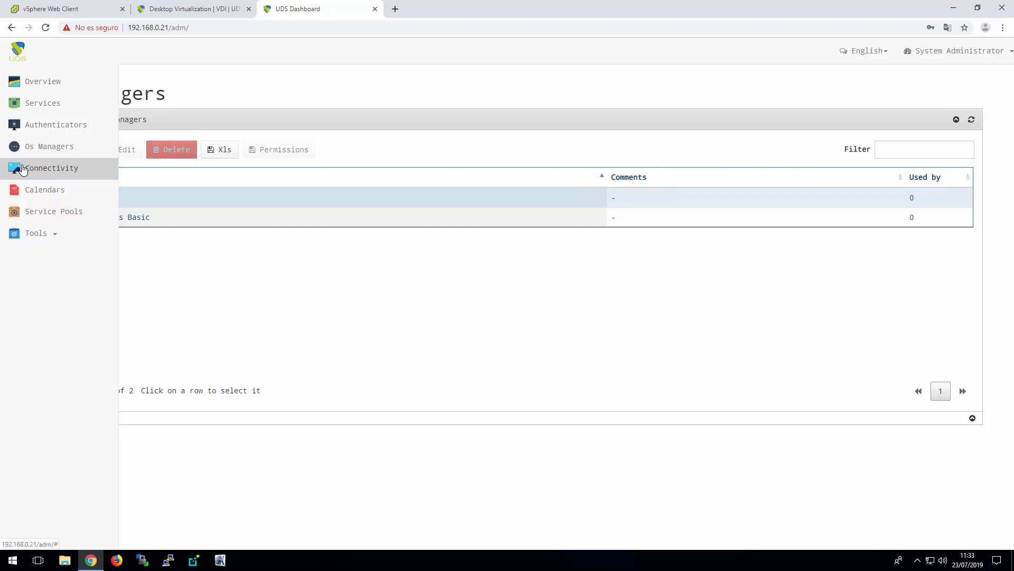
{"action": "left_click", "coordinate": [22, 170]}
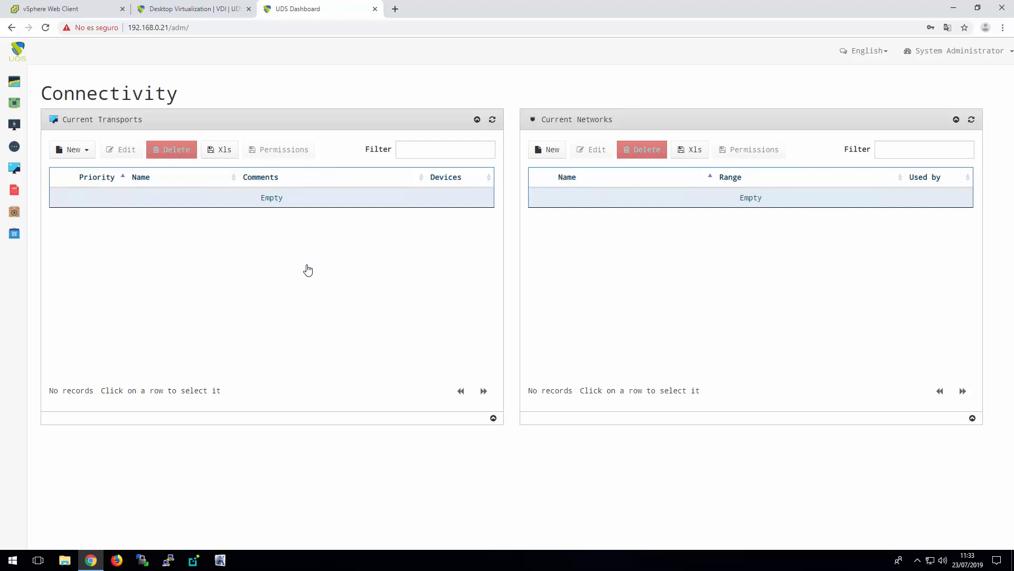
{"action": "left_click", "coordinate": [85, 151]}
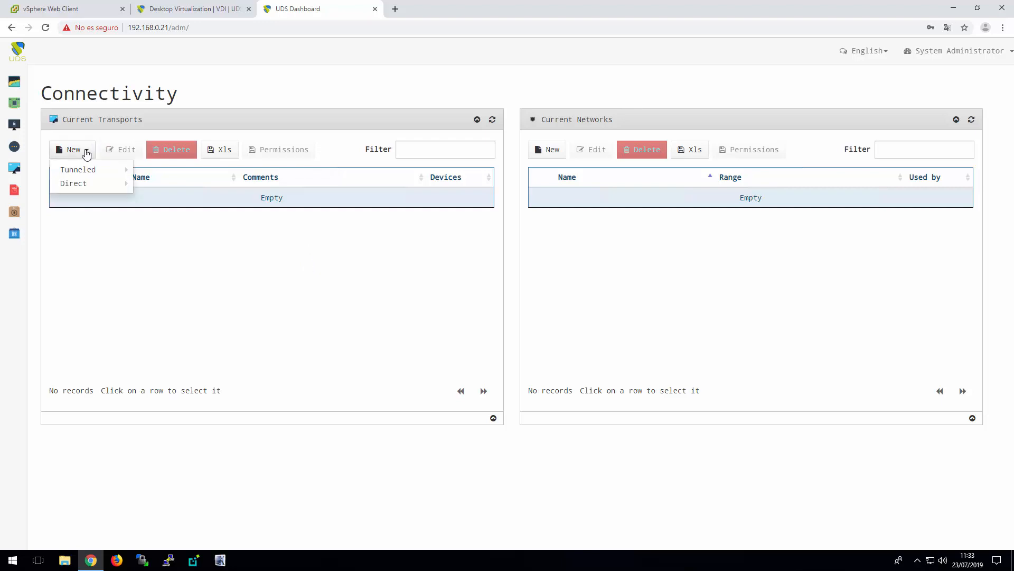
{"action": "mouse_move", "coordinate": [107, 189]}
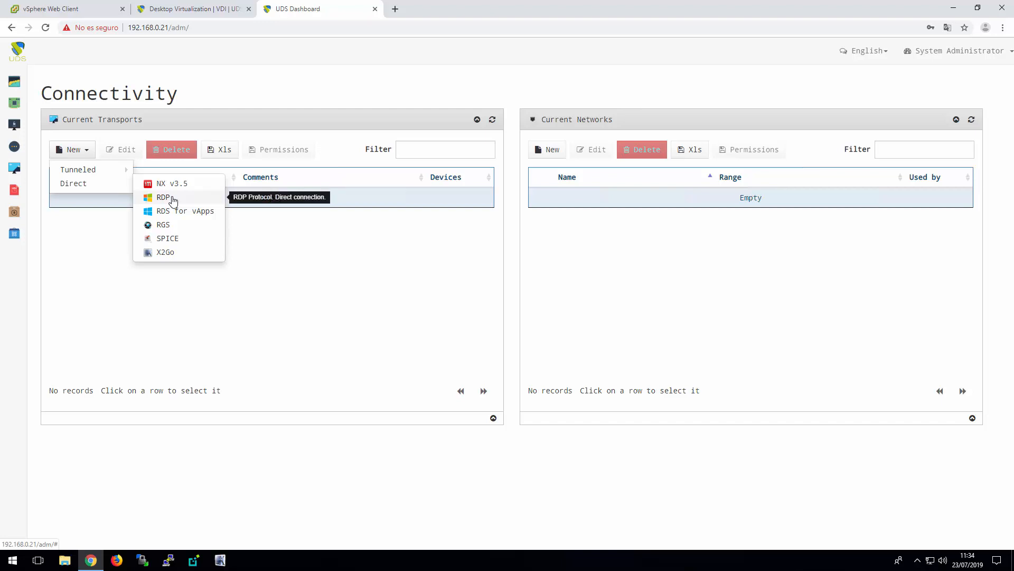
{"action": "mouse_move", "coordinate": [113, 169]}
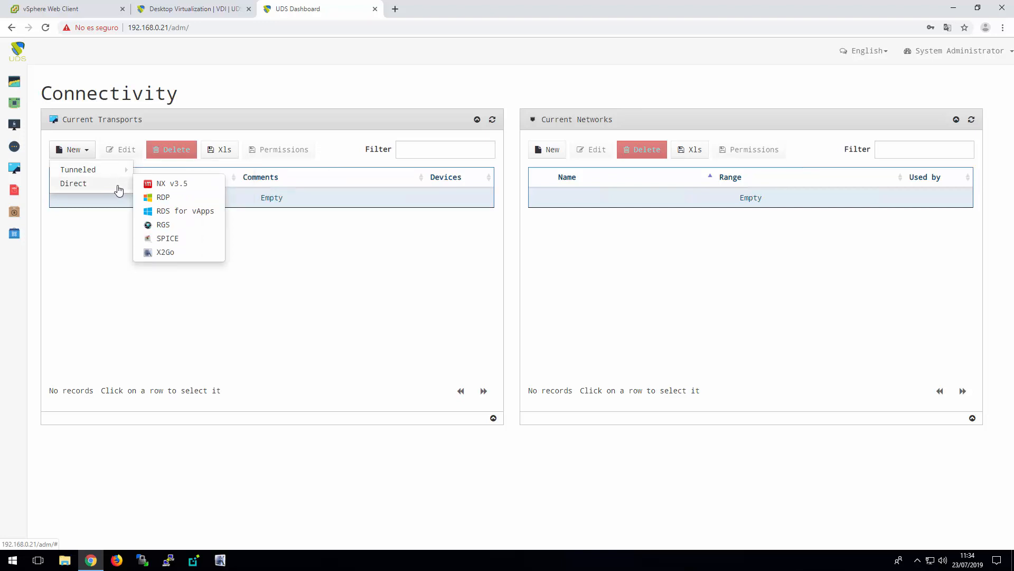
{"action": "left_click", "coordinate": [176, 197]}
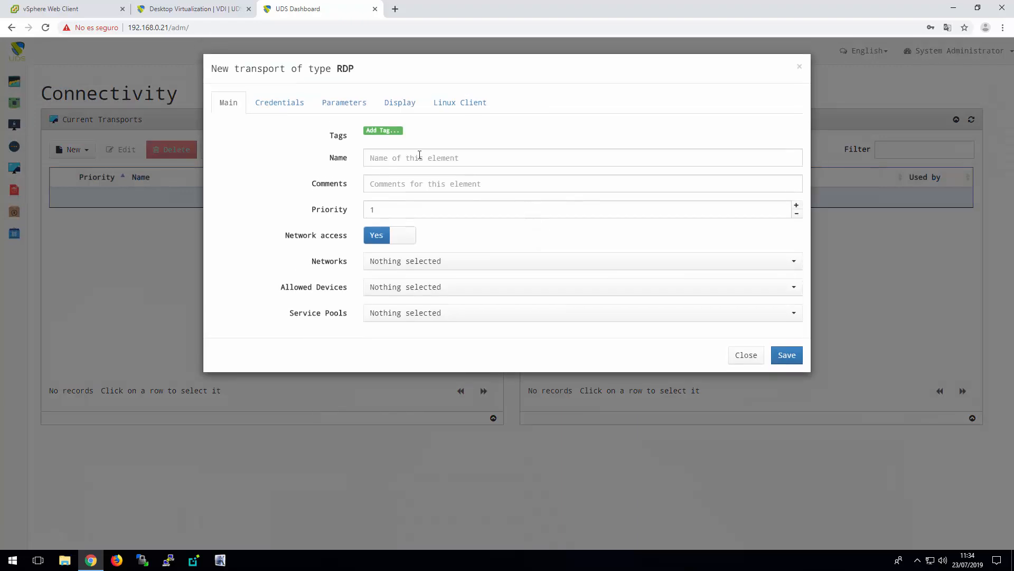
{"action": "left_click", "coordinate": [419, 154]}
{"action": "type", "text": "RDP "}
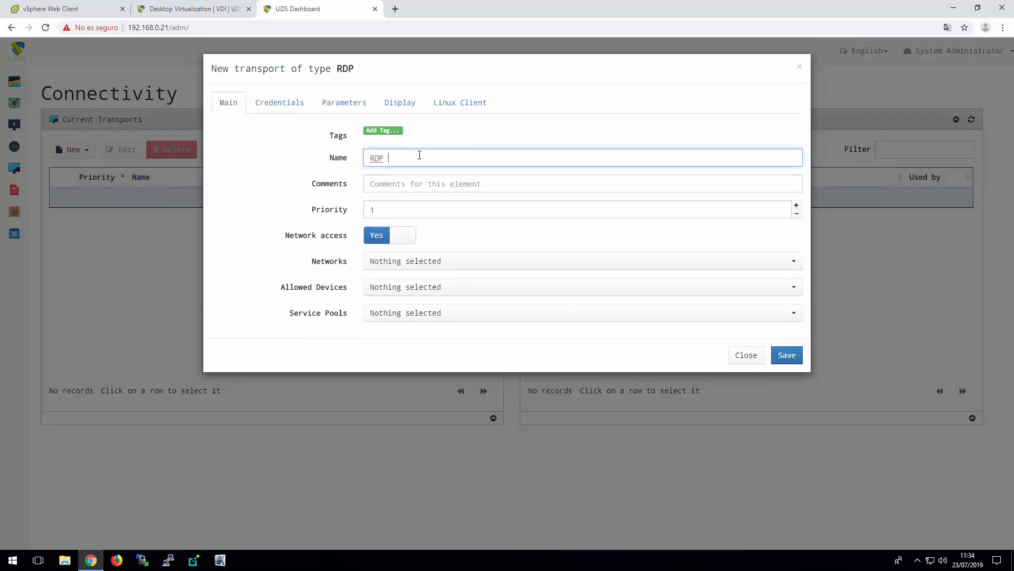
{"action": "type", "text": "Windows"}
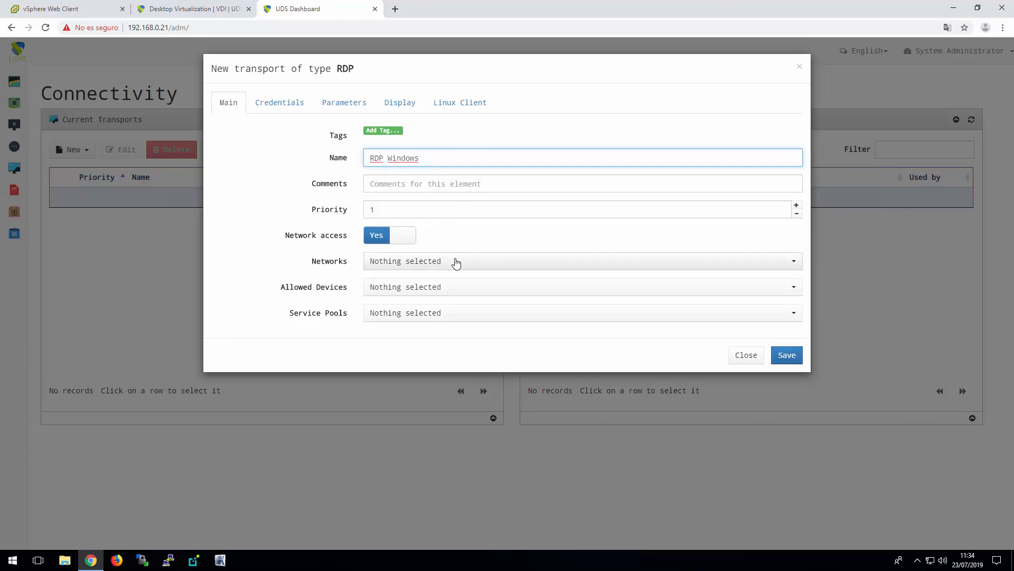
Set the RDP transport's credentials to the username user and enter the account password
{"action": "left_click", "coordinate": [276, 102]}
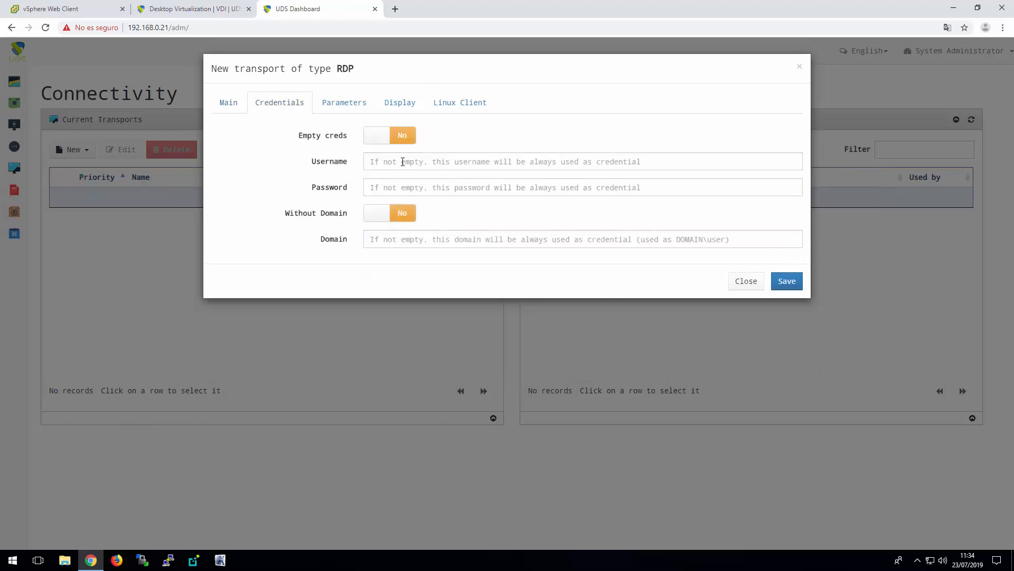
{"action": "left_click", "coordinate": [403, 162]}
{"action": "type", "text": "u"}
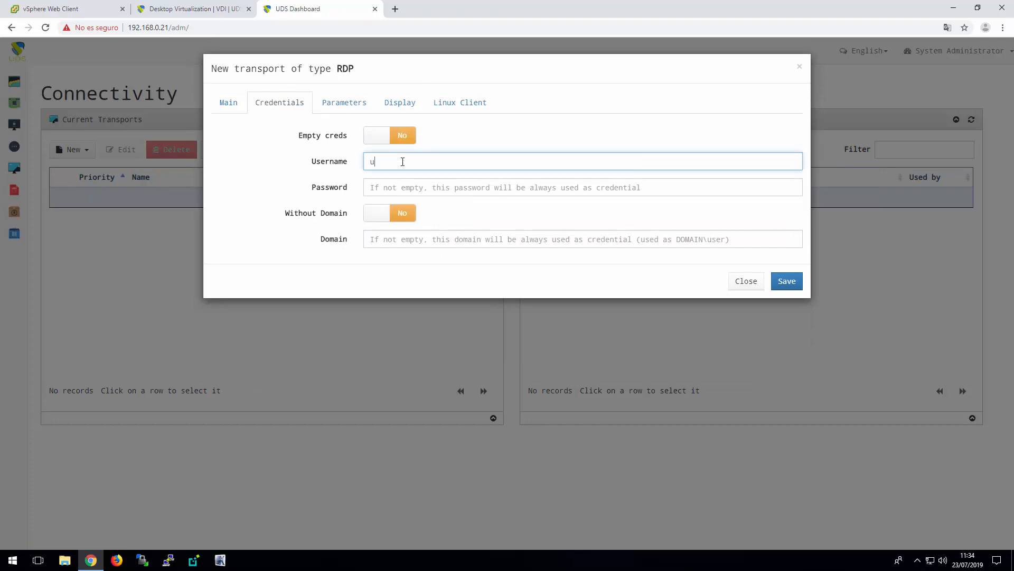
{"action": "type", "text": "ser"}
{"action": "key", "text": "Tab"}
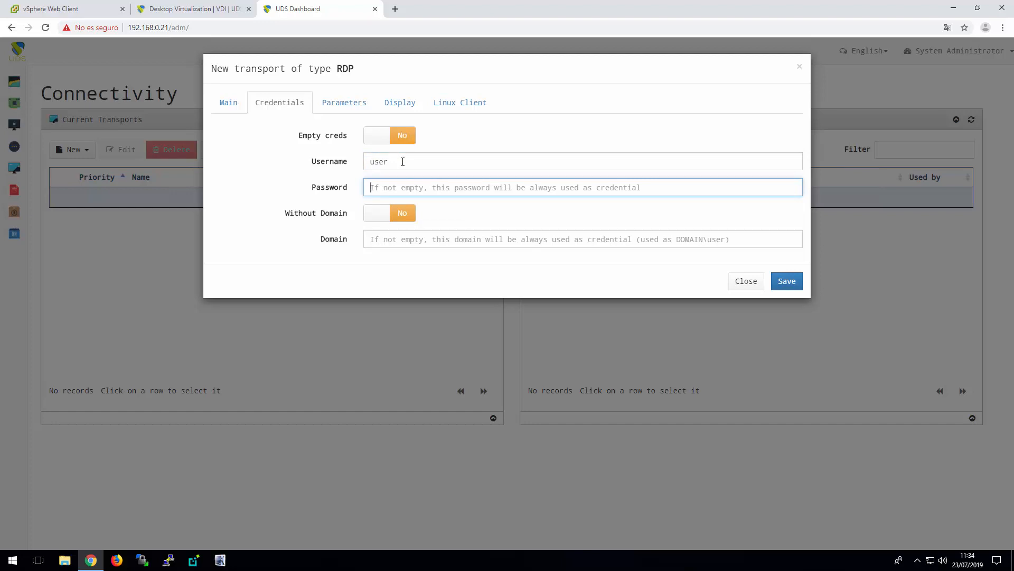
{"action": "type", "text": "u"}
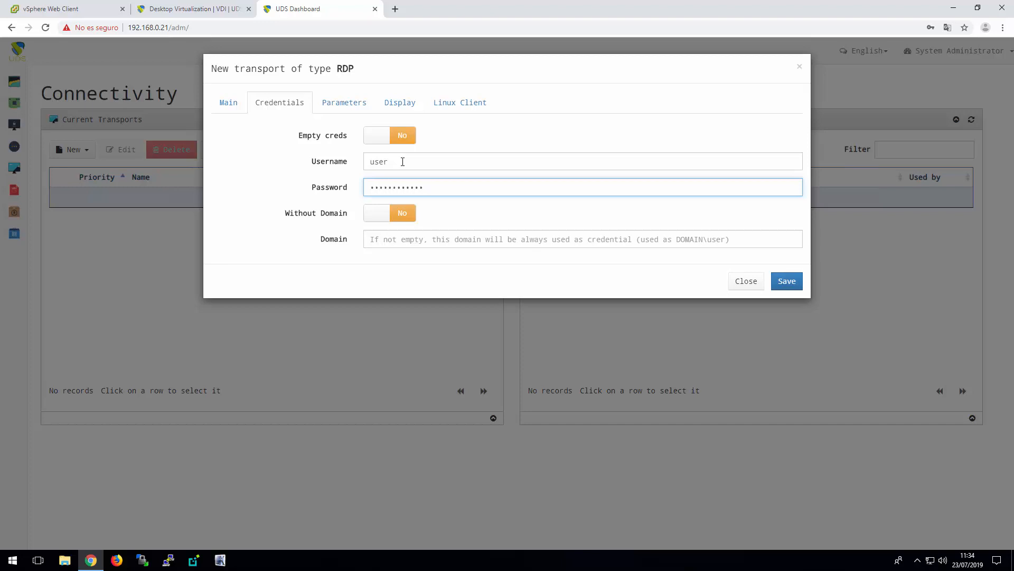
Allow smartcards and printers in the RDP transport's parameters and set the allowed drives to All drives
{"action": "left_click", "coordinate": [351, 104]}
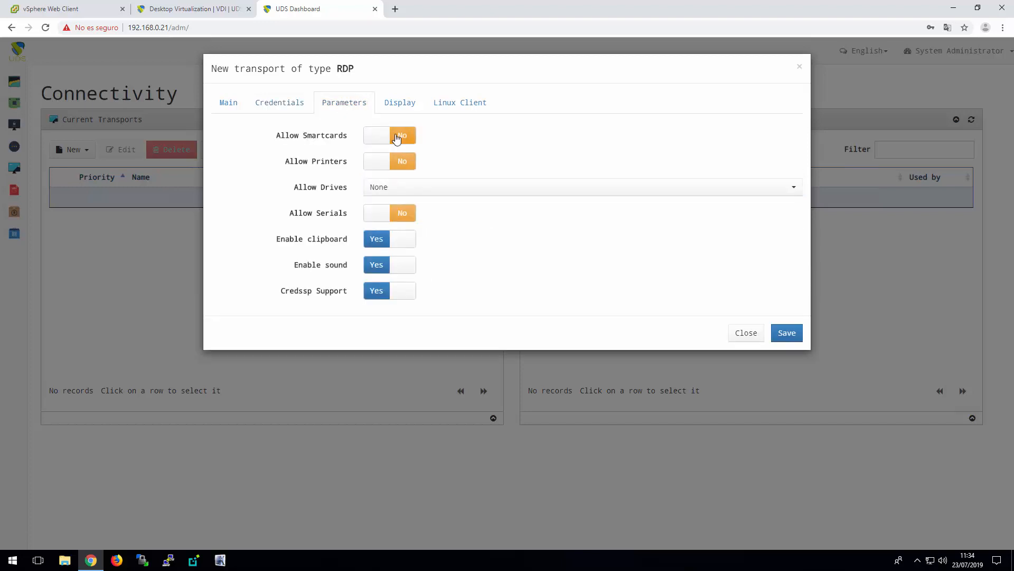
{"action": "left_click", "coordinate": [400, 138]}
{"action": "left_click", "coordinate": [400, 161]}
{"action": "left_click", "coordinate": [411, 188]}
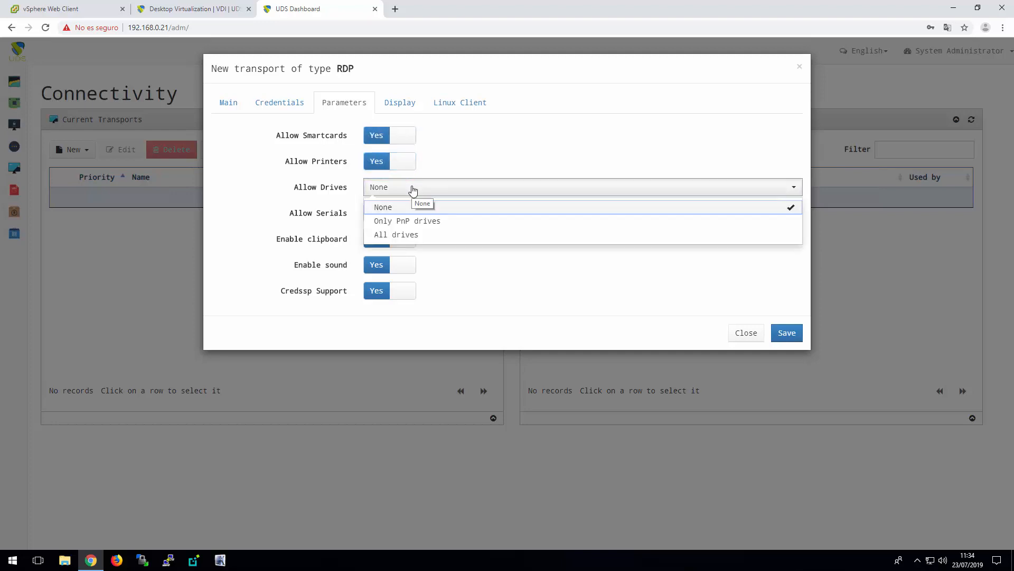
{"action": "left_click", "coordinate": [413, 234]}
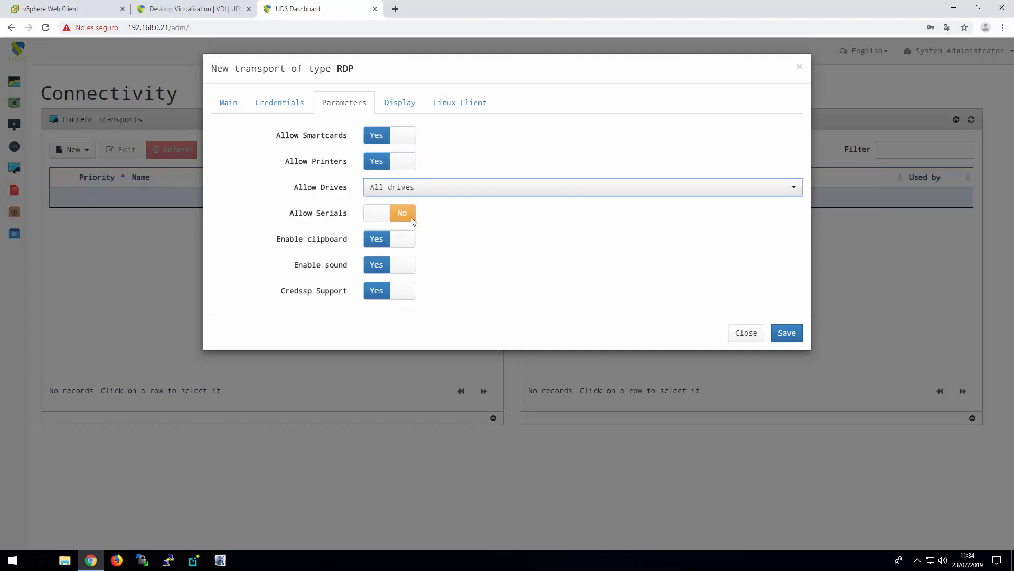
Enable wallpaper/theme, multiple monitors, desktop composition and font smoothing in the RDP transport's display settings
{"action": "left_click", "coordinate": [405, 106]}
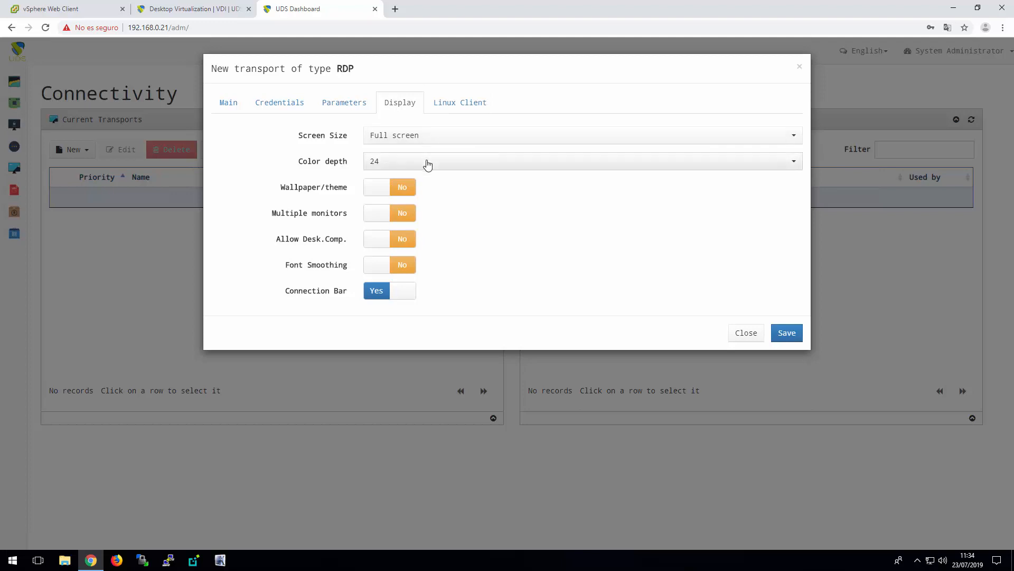
{"action": "left_click", "coordinate": [402, 190]}
{"action": "left_click", "coordinate": [402, 215]}
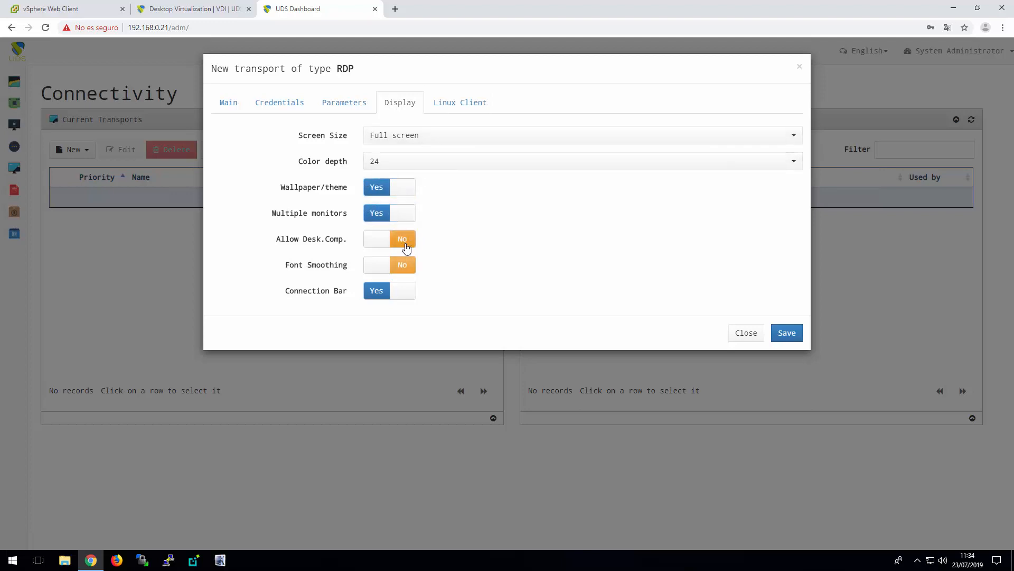
{"action": "left_click", "coordinate": [403, 241]}
{"action": "left_click", "coordinate": [402, 267]}
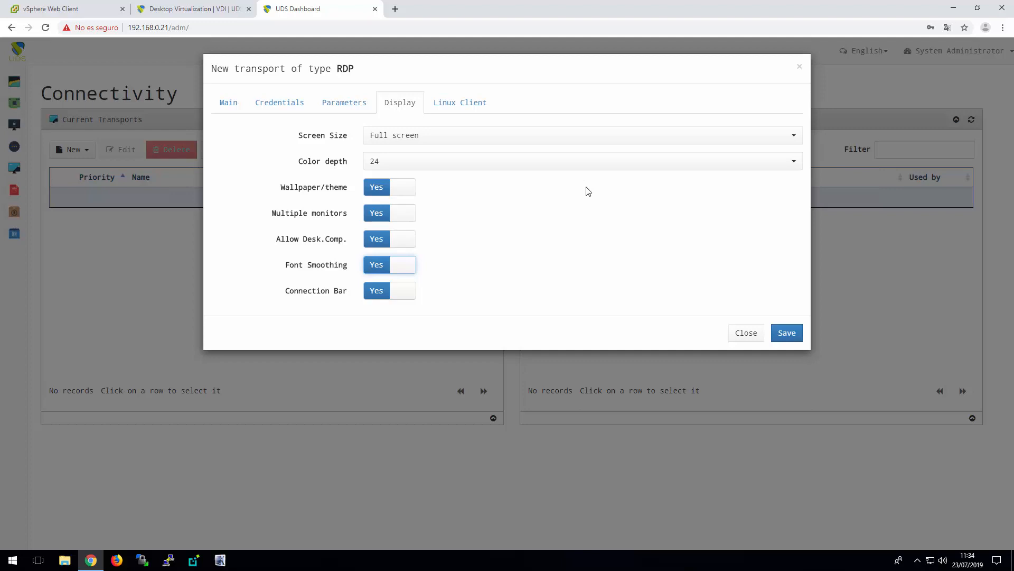
Save the new RDP Windows transport and dismiss the confirmation message
{"action": "left_click", "coordinate": [789, 334]}
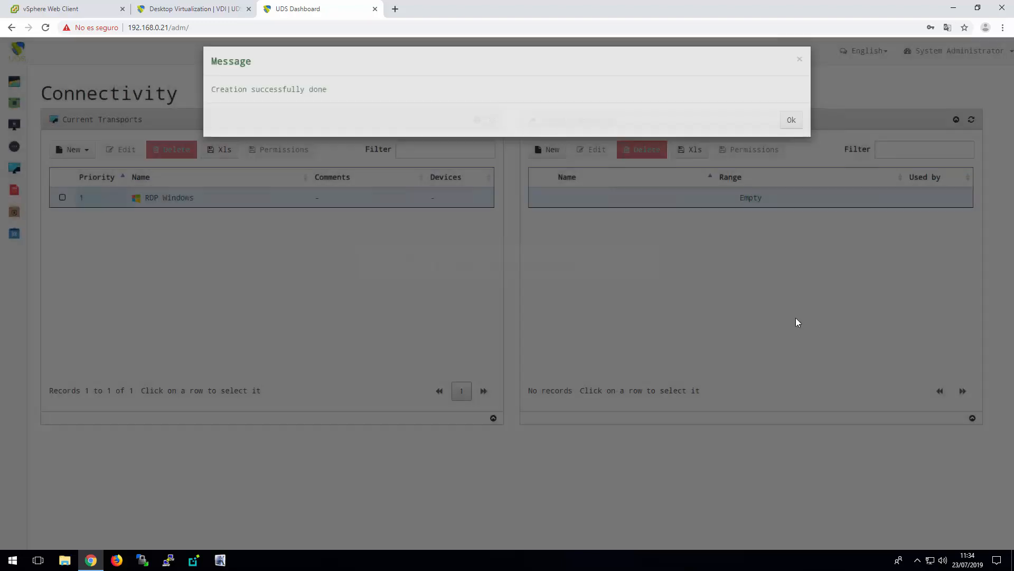
{"action": "left_click", "coordinate": [793, 128]}
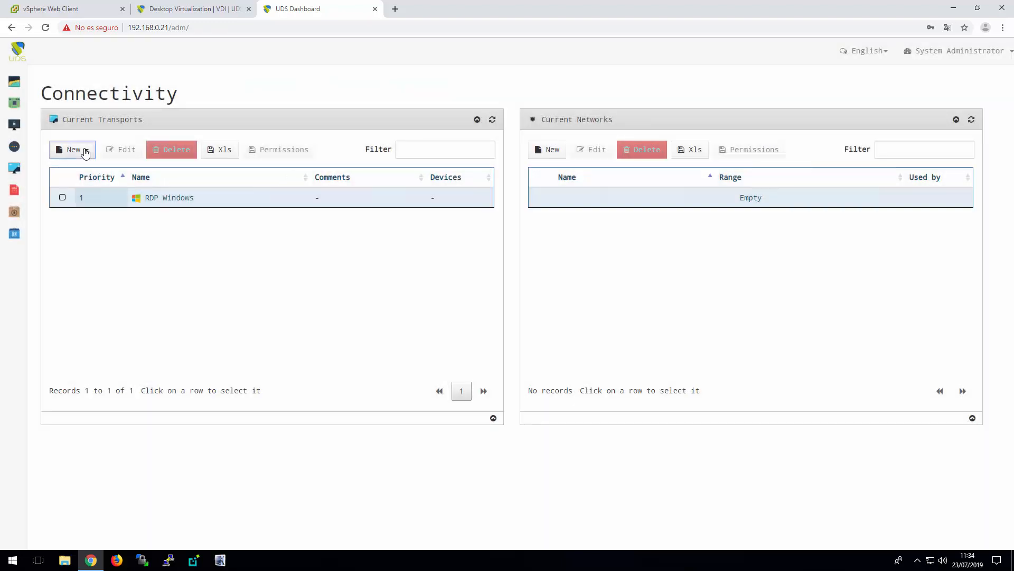
Start another new direct RDP transport and name it RDP Linux
{"action": "left_click", "coordinate": [83, 151]}
{"action": "mouse_move", "coordinate": [91, 185]}
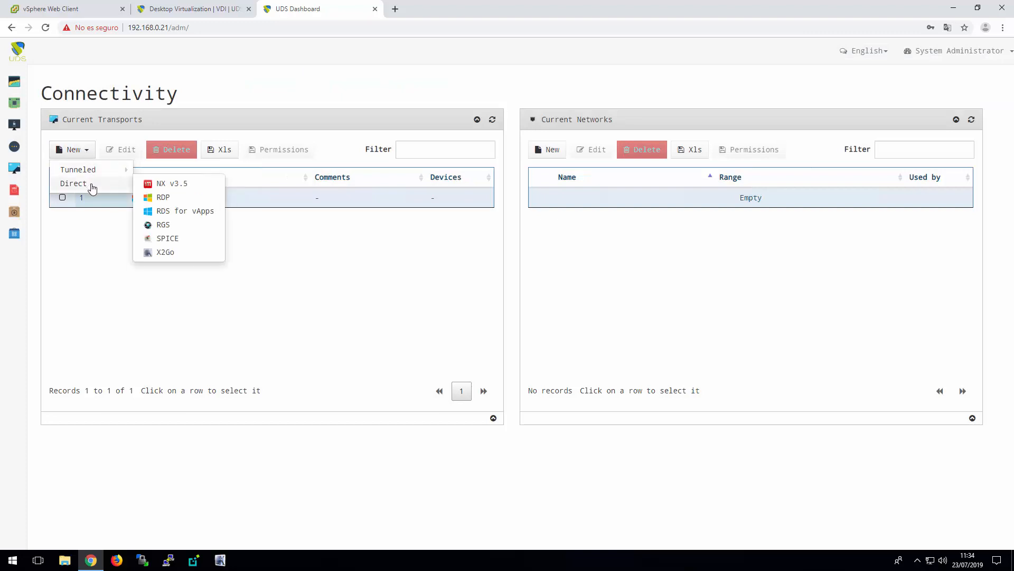
{"action": "left_click", "coordinate": [168, 199]}
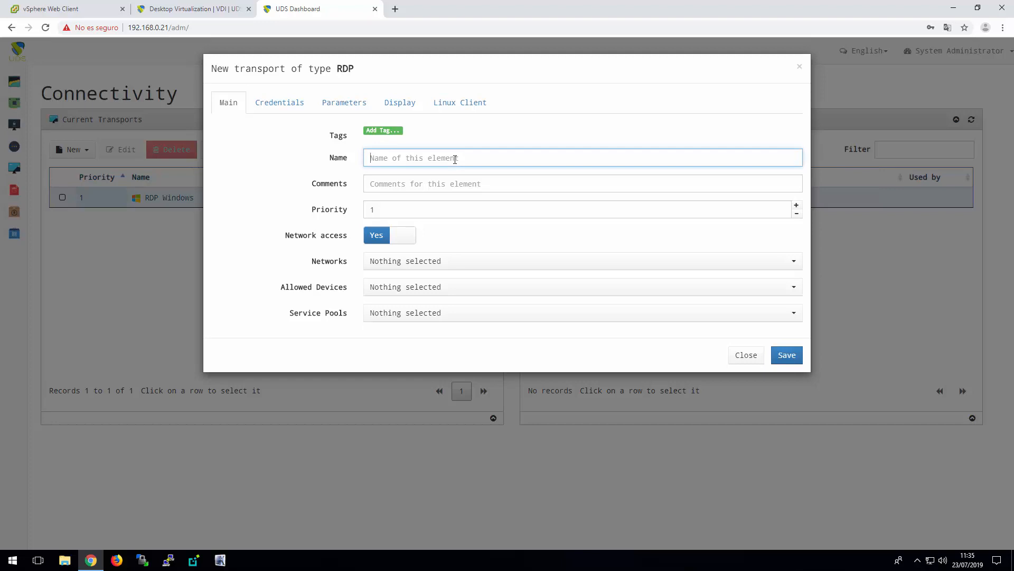
{"action": "type", "text": "RDP Linux"}
Set the RDP Linux transport's credentials to the username user and enter the account password
{"action": "left_click", "coordinate": [284, 105]}
{"action": "left_click", "coordinate": [405, 162]}
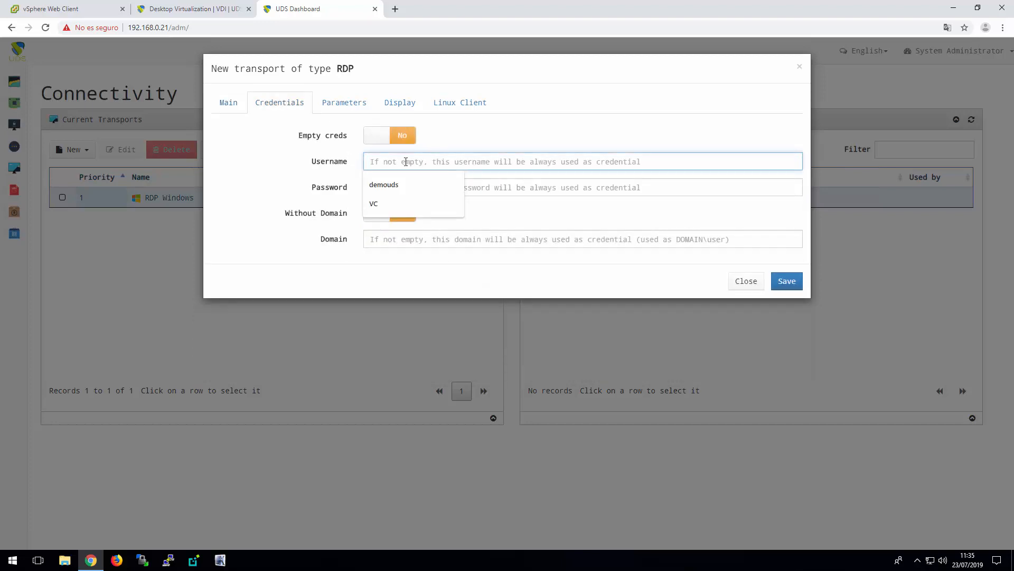
{"action": "type", "text": "user"}
{"action": "key", "text": "Tab"}
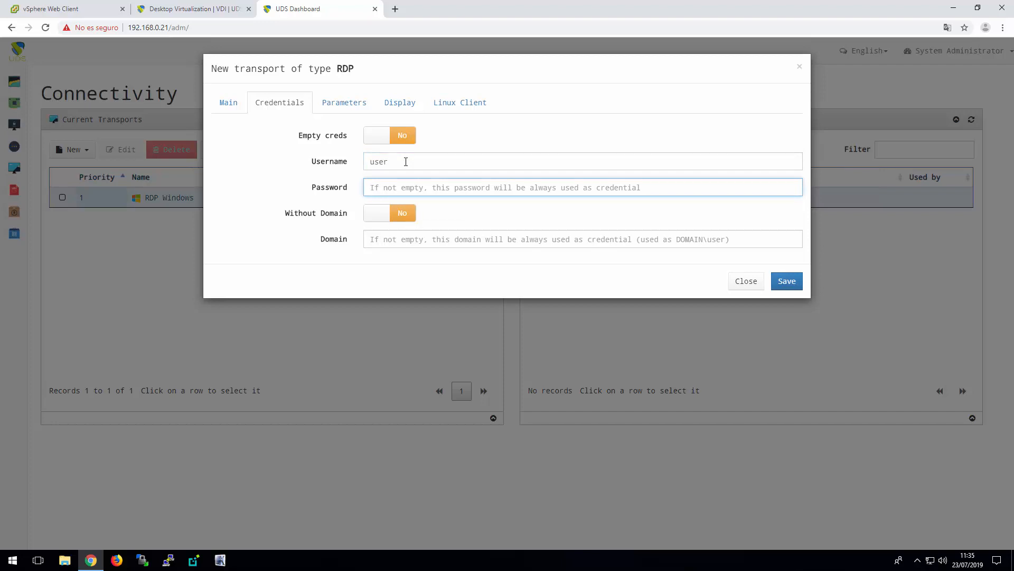
{"action": "type", "text": "•"}
{"action": "key", "text": "BackSpace"}
{"action": "type", "text": "•••"}
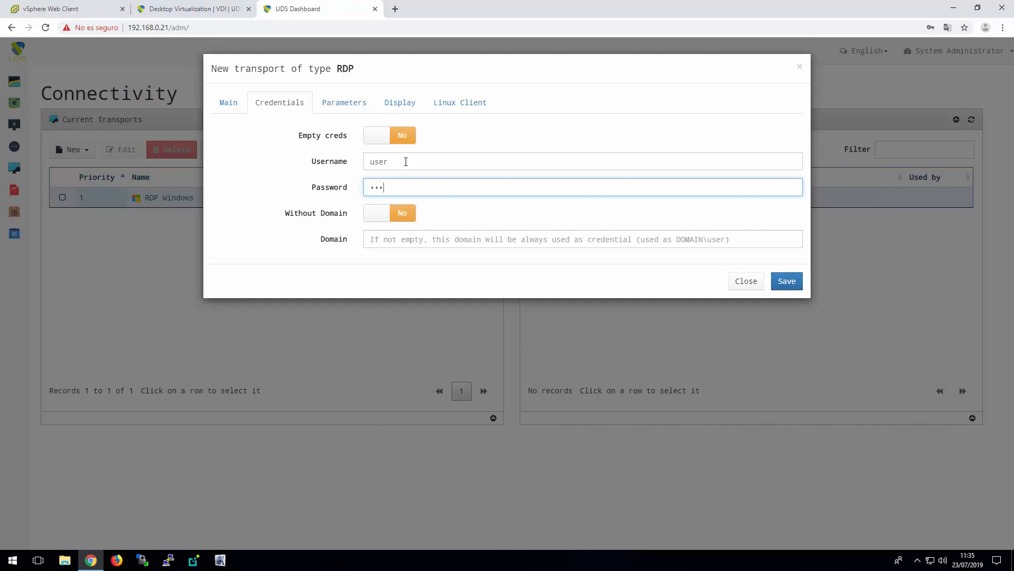
Set the allowed drives to All drives in the RDP Linux transport's parameters
{"action": "left_click", "coordinate": [351, 104]}
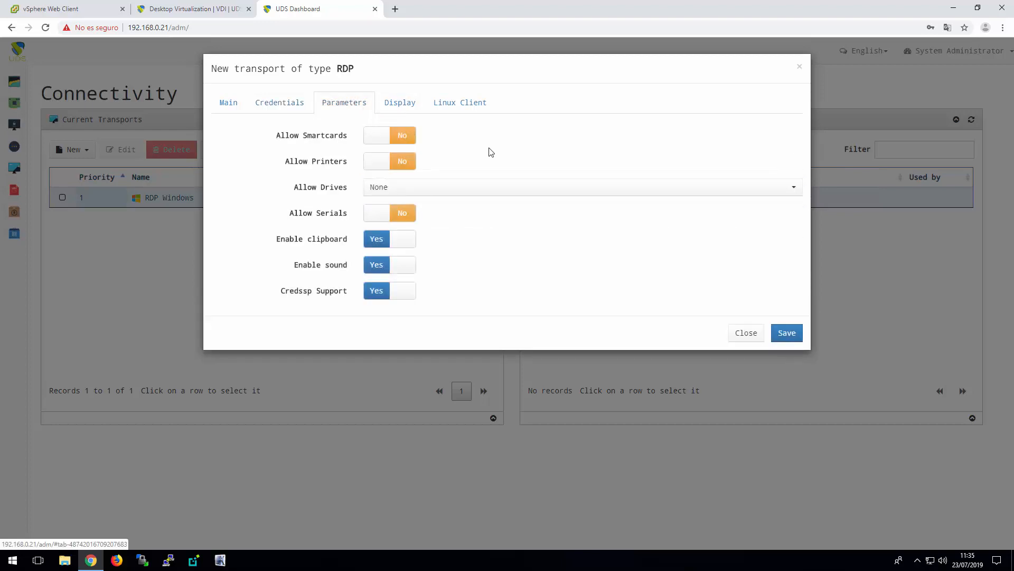
{"action": "left_click", "coordinate": [468, 193]}
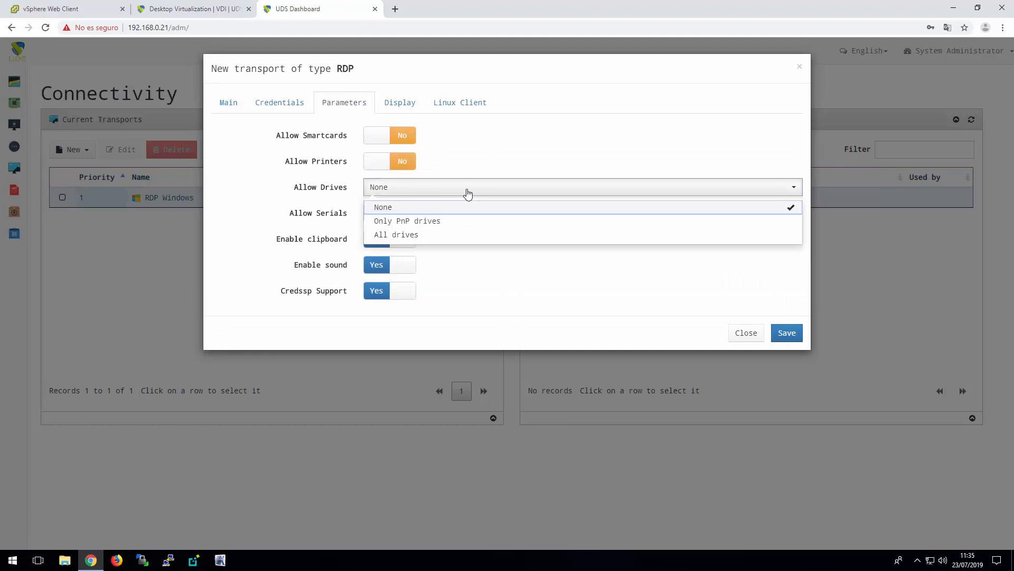
{"action": "left_click", "coordinate": [436, 235]}
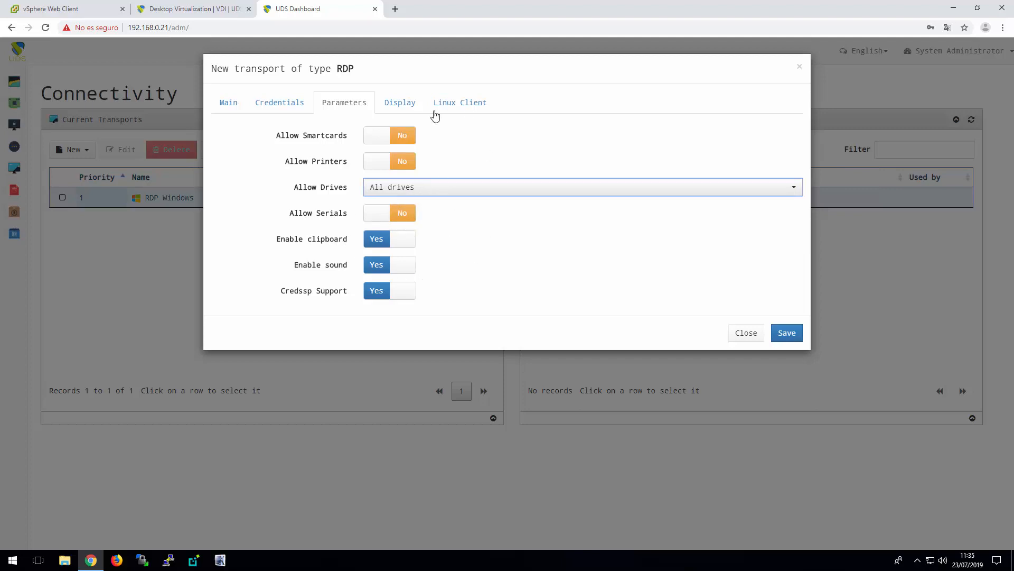
Enable wallpaper/theme, multiple monitors, desktop composition and font smoothing for the RDP Linux transport's display, and save the transport
{"action": "left_click", "coordinate": [409, 104]}
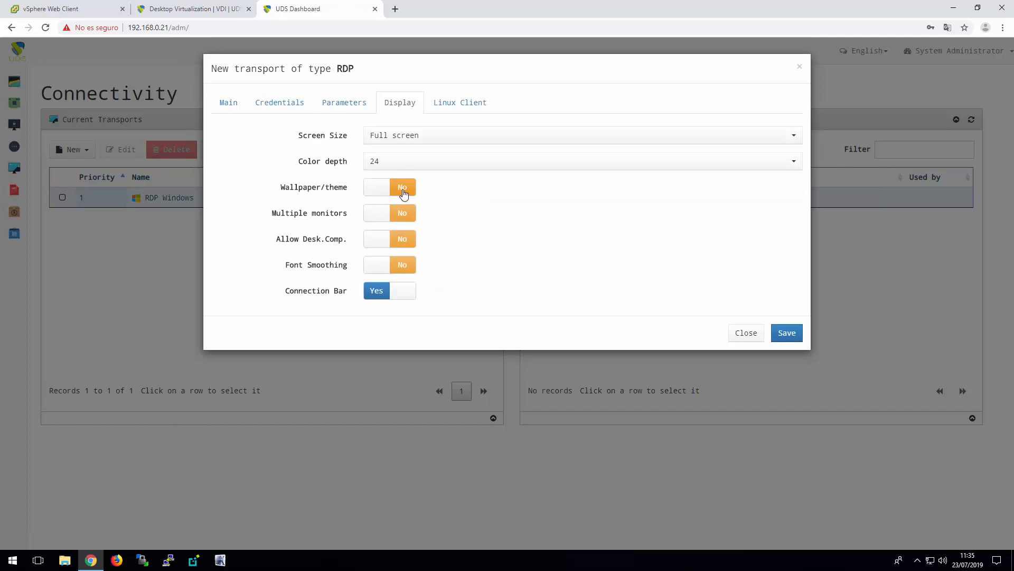
{"action": "left_click", "coordinate": [402, 193]}
{"action": "left_click", "coordinate": [402, 217]}
{"action": "left_click", "coordinate": [402, 243]}
{"action": "left_click", "coordinate": [404, 269]}
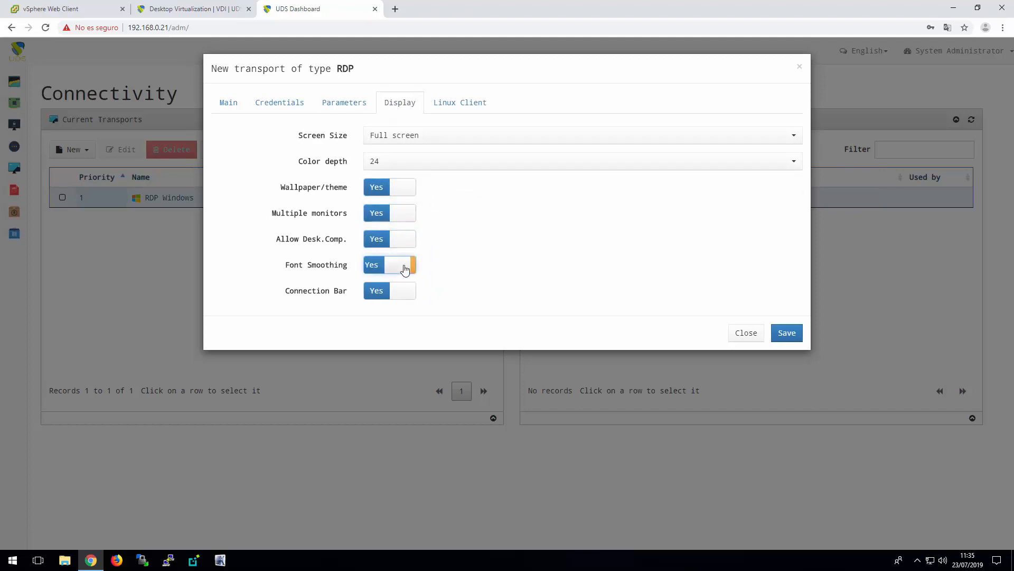
{"action": "left_click", "coordinate": [787, 333]}
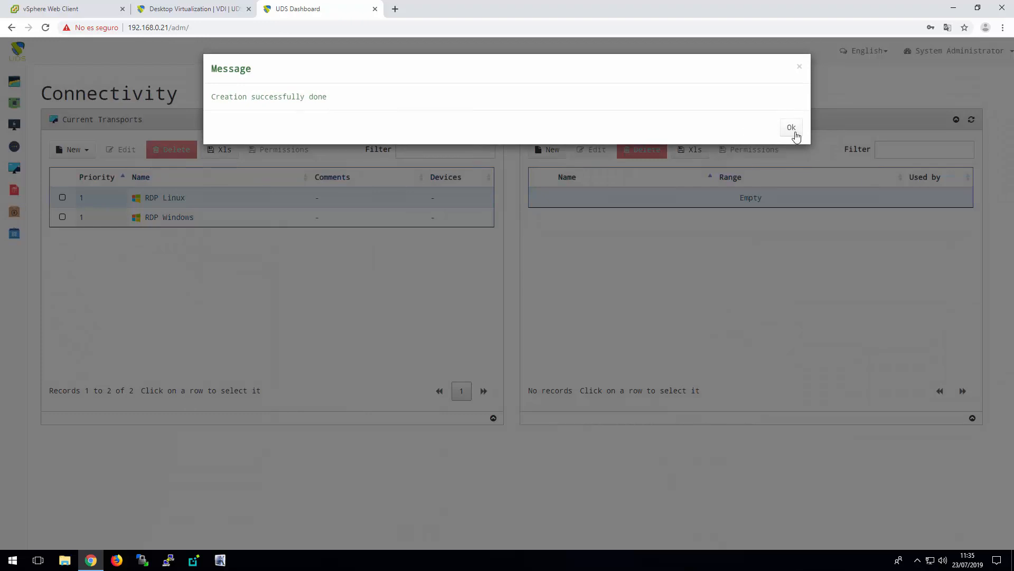
{"action": "left_click", "coordinate": [791, 129]}
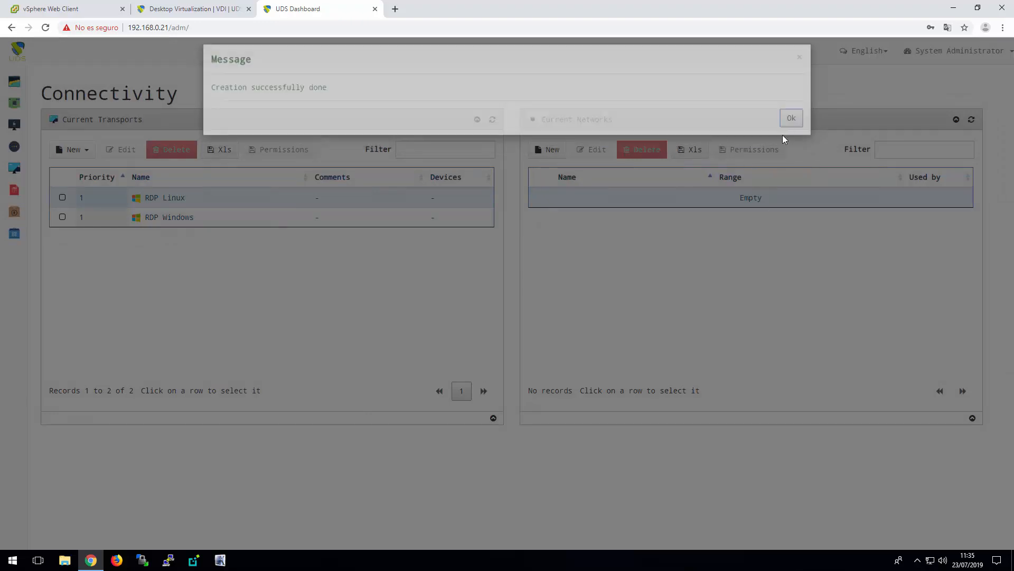
Begin adding a new tunneled transport to the current transports
{"action": "left_click", "coordinate": [87, 153]}
{"action": "mouse_move", "coordinate": [84, 171]}
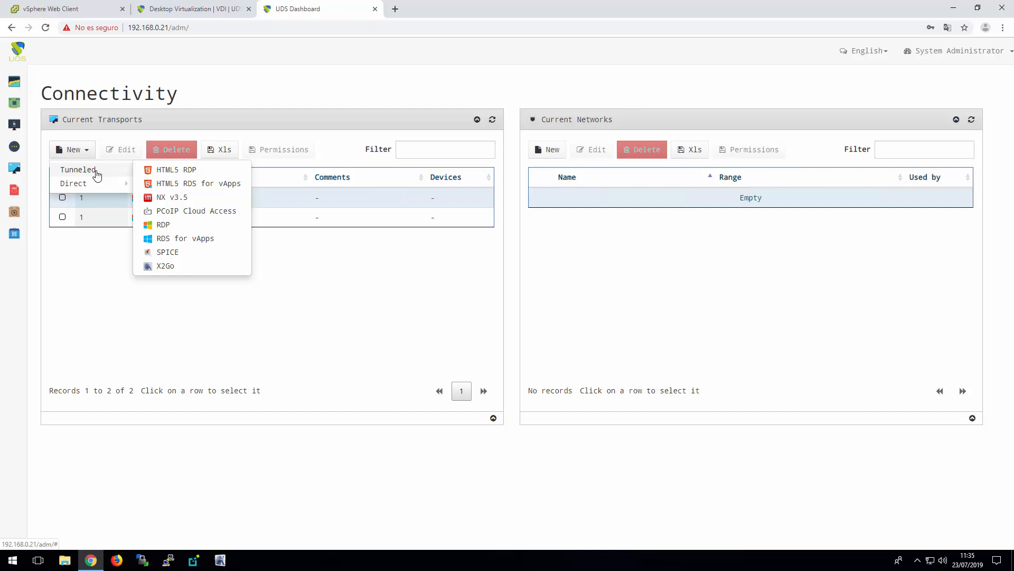
Create a tunneled HTML5 RDP transport and name it HTML5 Windows
{"action": "left_click", "coordinate": [175, 170]}
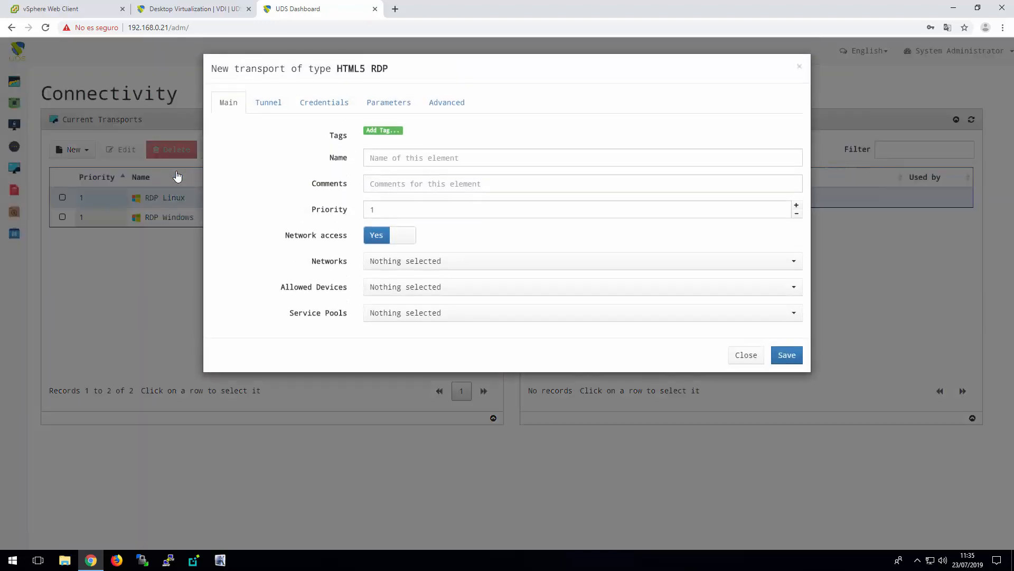
{"action": "left_click", "coordinate": [421, 158]}
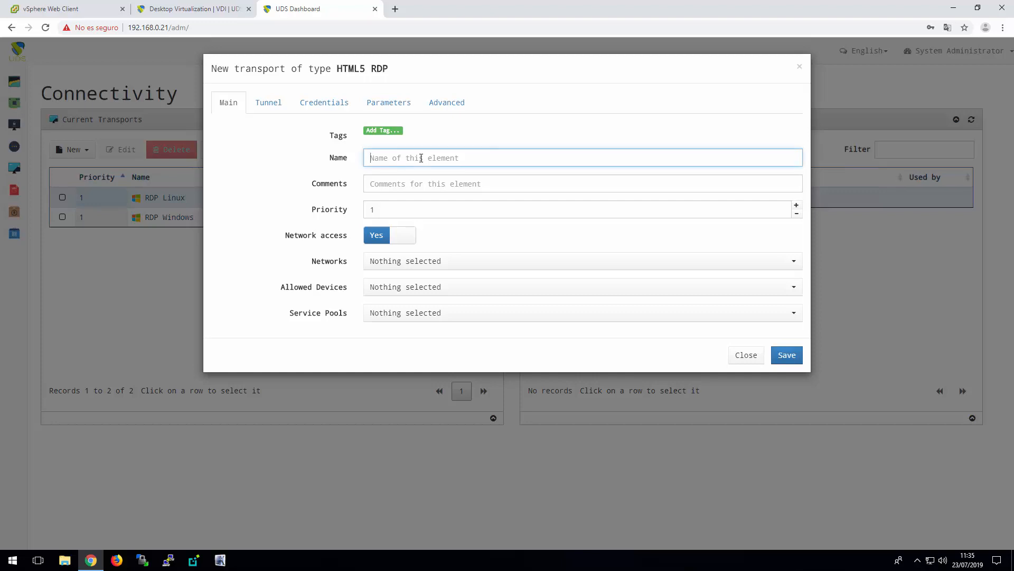
{"action": "type", "text": "HTML5 Windows"}
{"action": "left_click", "coordinate": [266, 103]}
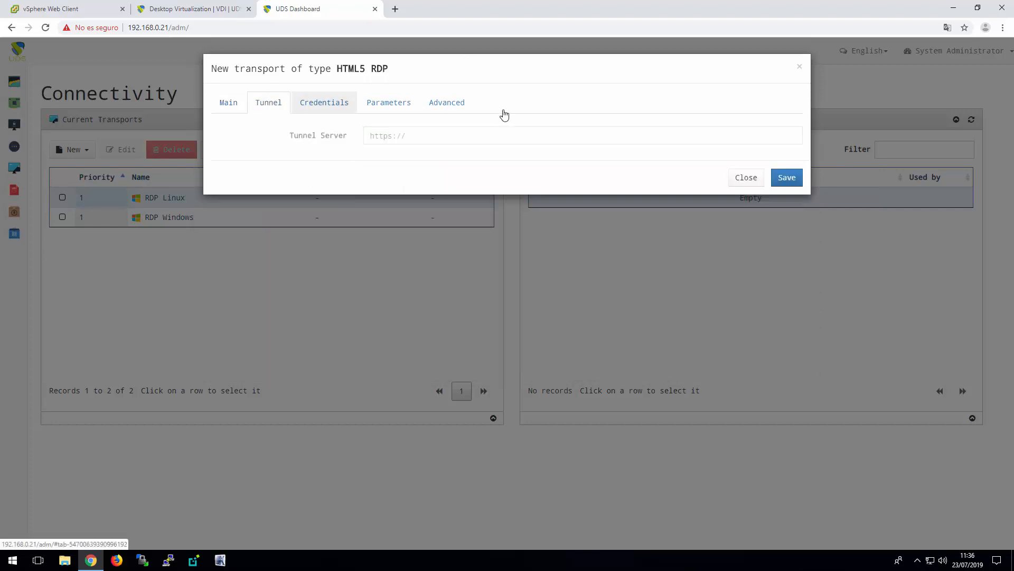
{"action": "left_click", "coordinate": [440, 138]}
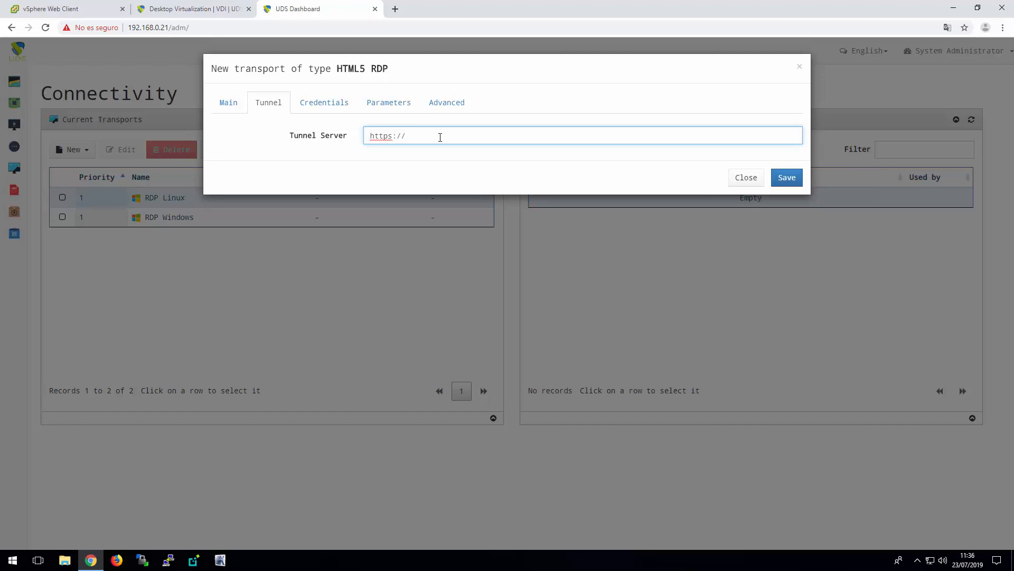
{"action": "type", "text": "192.168.0.22:10443"}
Set the HTML5 Windows transport's credentials to the username user and enter the account password
{"action": "left_click", "coordinate": [329, 102]}
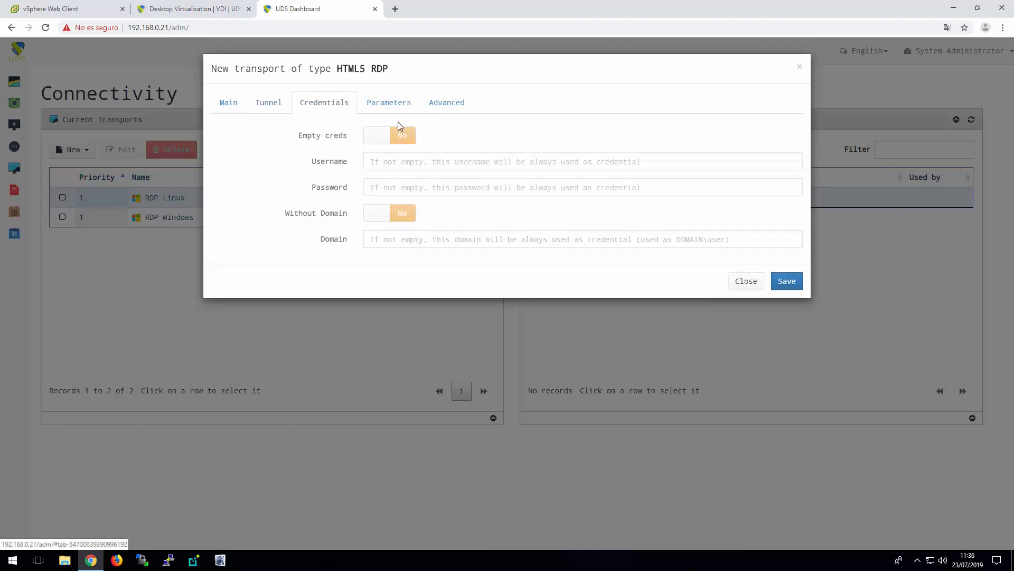
{"action": "left_click", "coordinate": [430, 160]}
{"action": "type", "text": "user"}
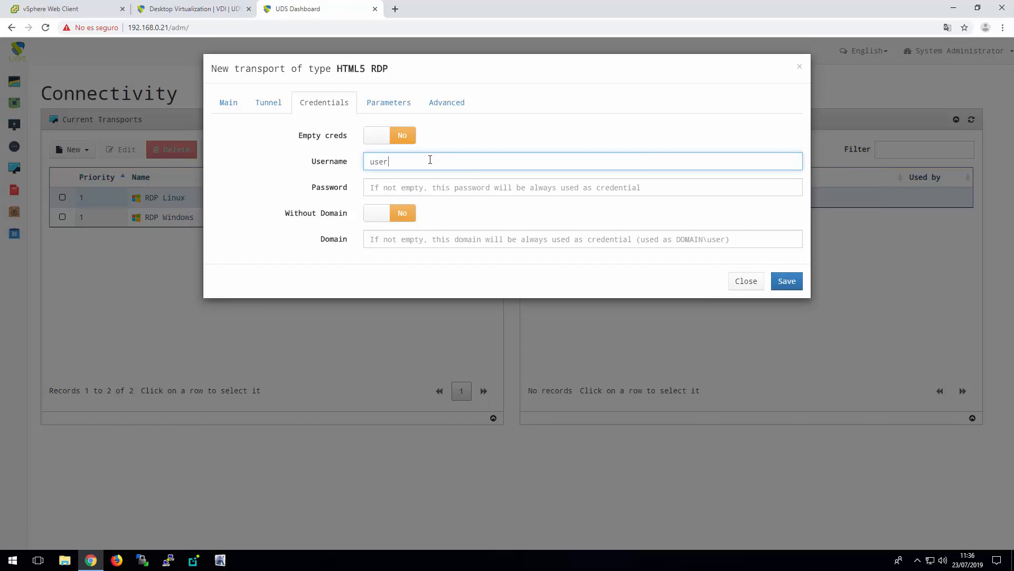
{"action": "key", "text": "Tab"}
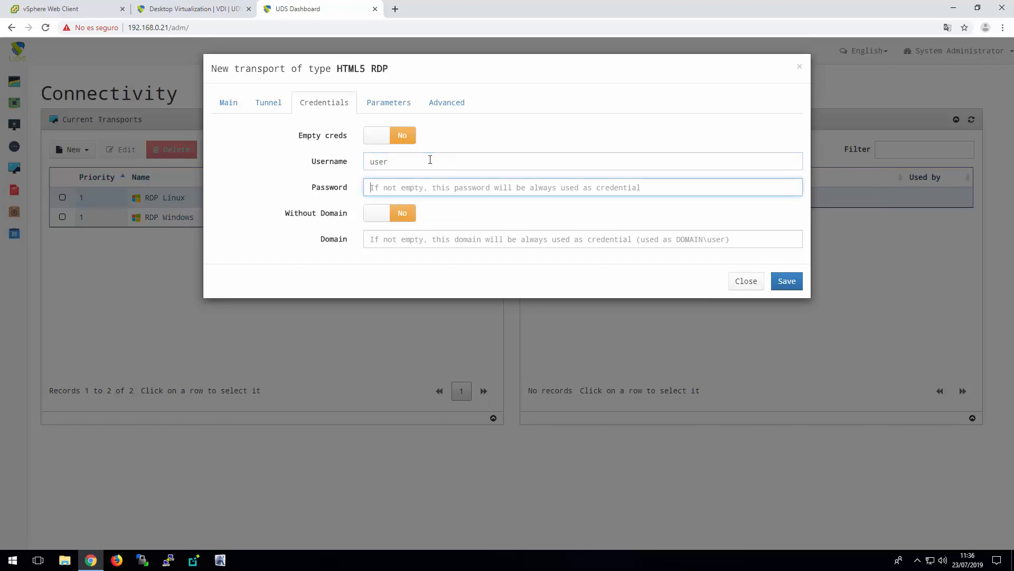
{"action": "type", "text": "pas"}
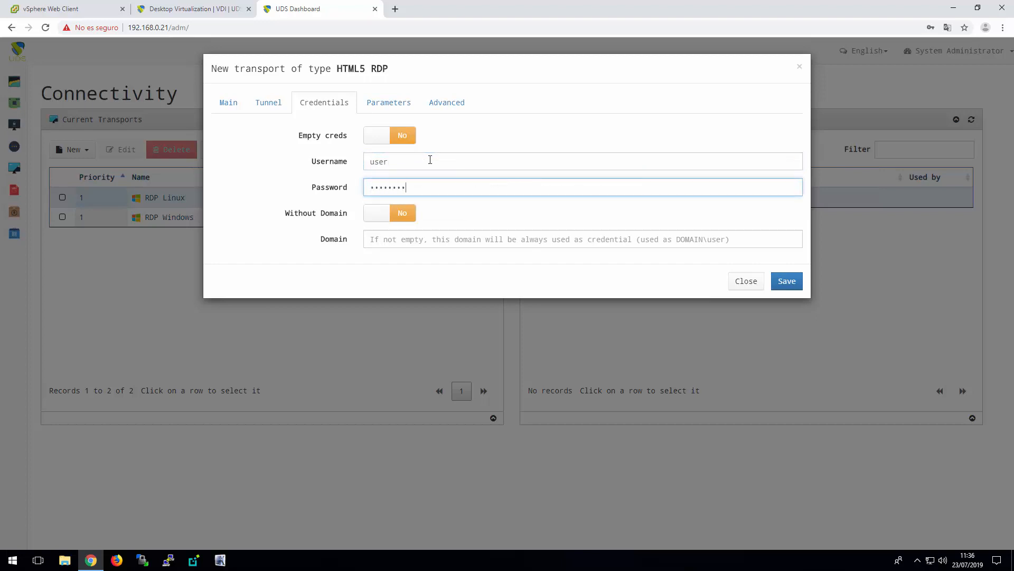
Enable file sharing, wallpaper, desktop composition, font smoothing, audio and printing in the HTML5 Windows transport's parameters
{"action": "left_click", "coordinate": [398, 104]}
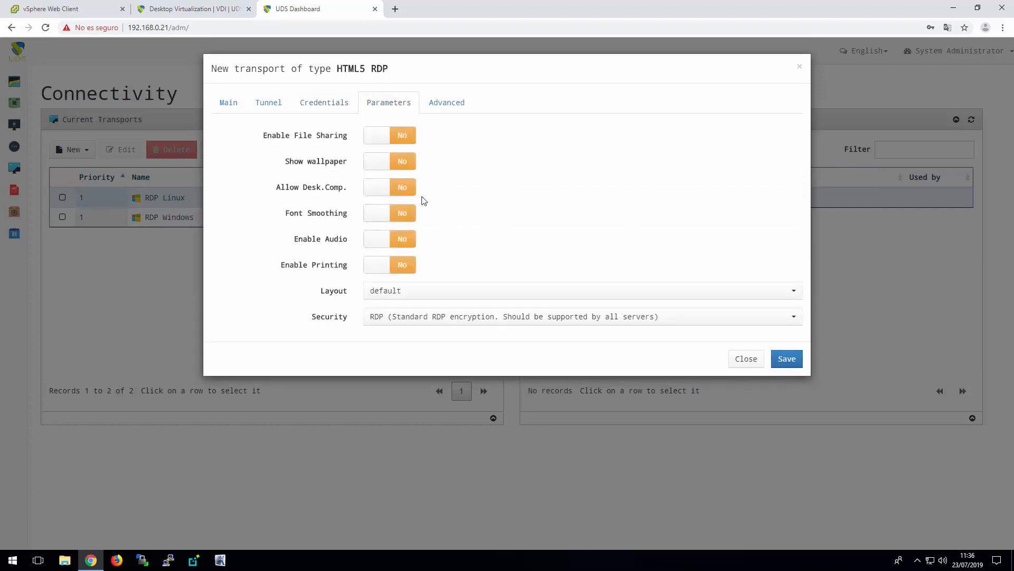
{"action": "left_click", "coordinate": [401, 240]}
{"action": "left_click", "coordinate": [400, 136]}
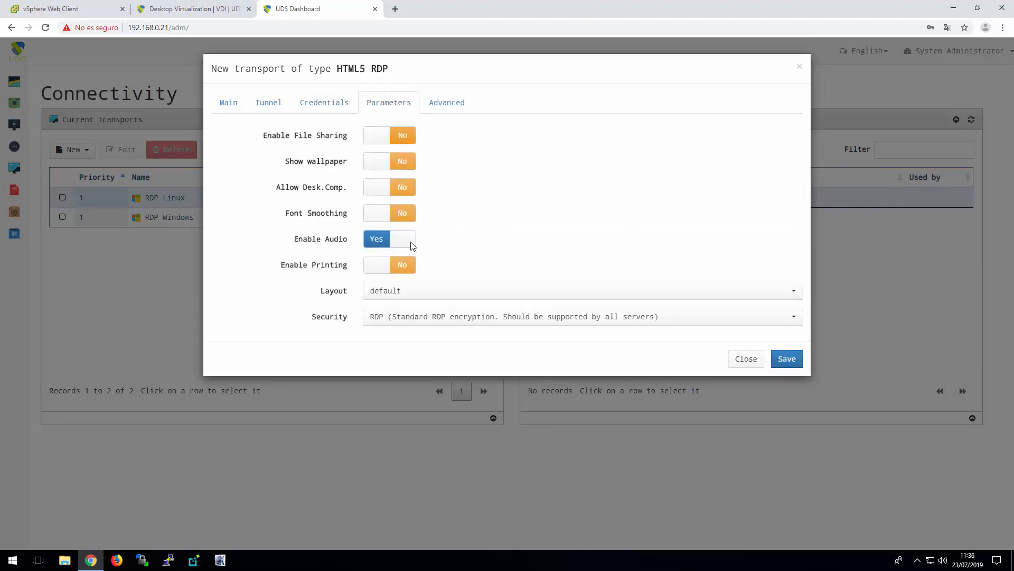
{"action": "left_click", "coordinate": [404, 265]}
{"action": "left_click", "coordinate": [406, 187]}
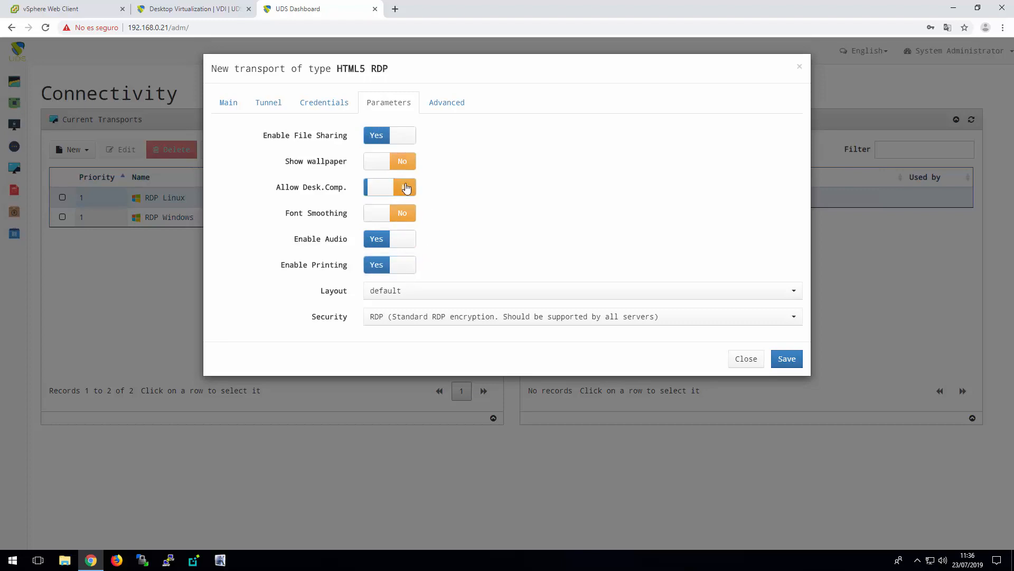
{"action": "left_click", "coordinate": [401, 212]}
{"action": "left_click", "coordinate": [402, 161]}
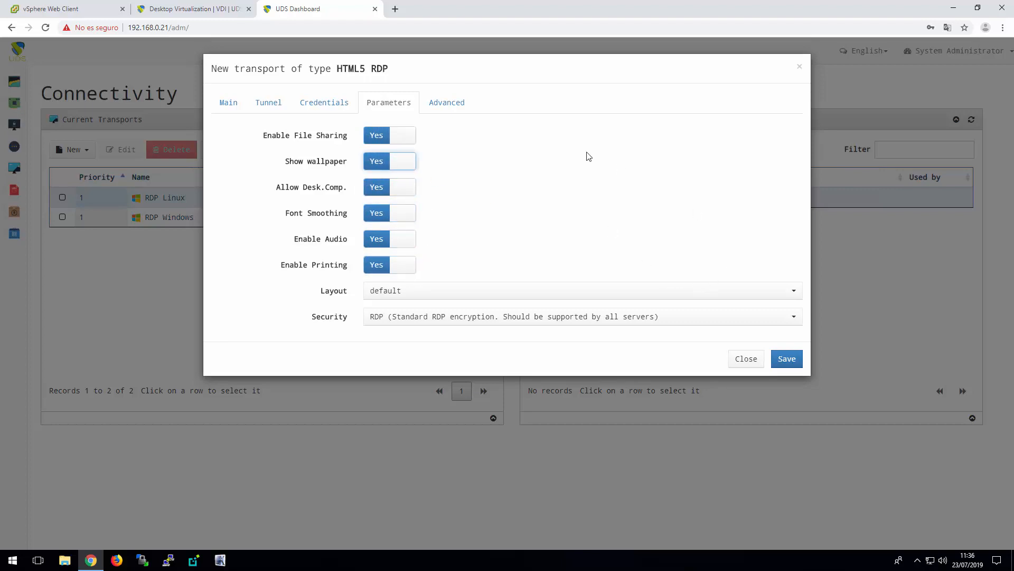
Set the HTML5 Windows transport's security to Any (allow the server to choose the type of auth) and save the transport
{"action": "left_click", "coordinate": [473, 320]}
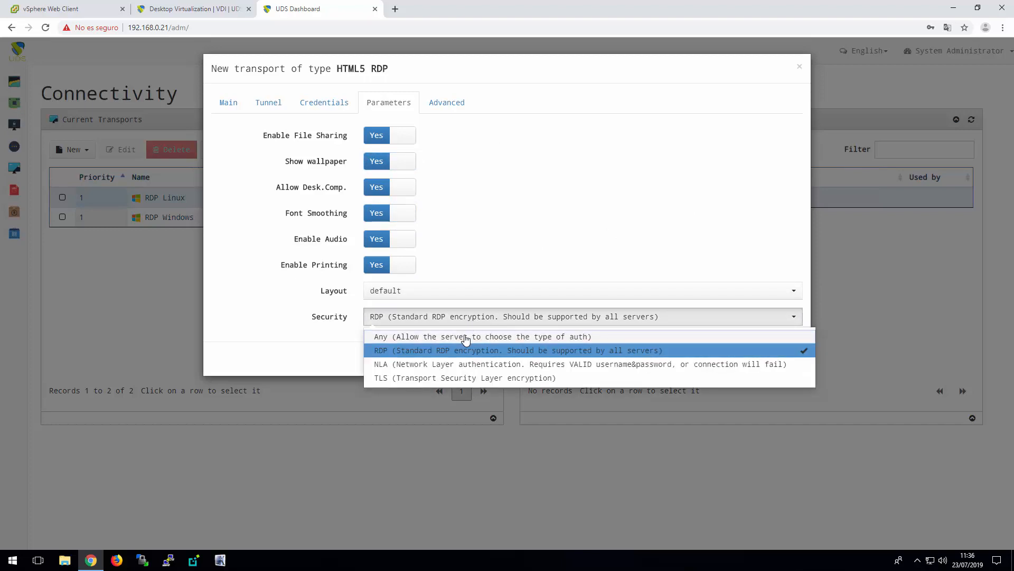
{"action": "left_click", "coordinate": [466, 338]}
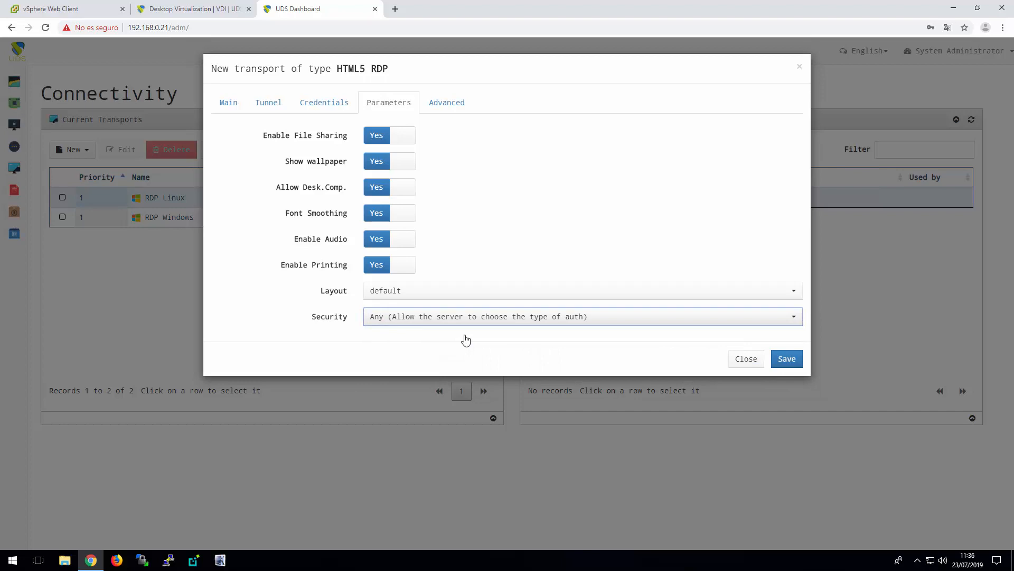
{"action": "left_click", "coordinate": [786, 359]}
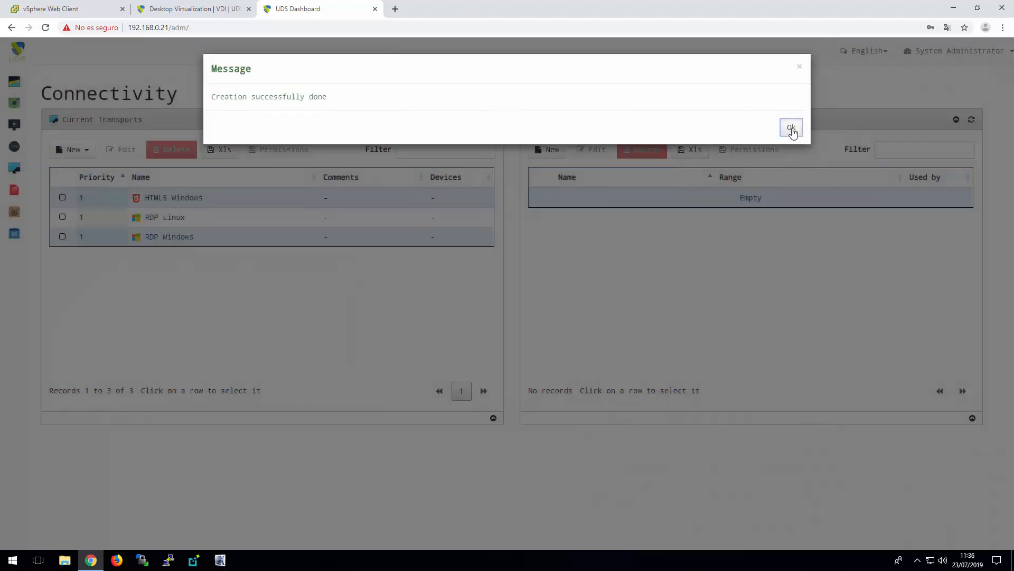
{"action": "left_click", "coordinate": [791, 125]}
Create another tunneled HTML5 RDP transport and name it HTML5 Linux
{"action": "left_click", "coordinate": [83, 155]}
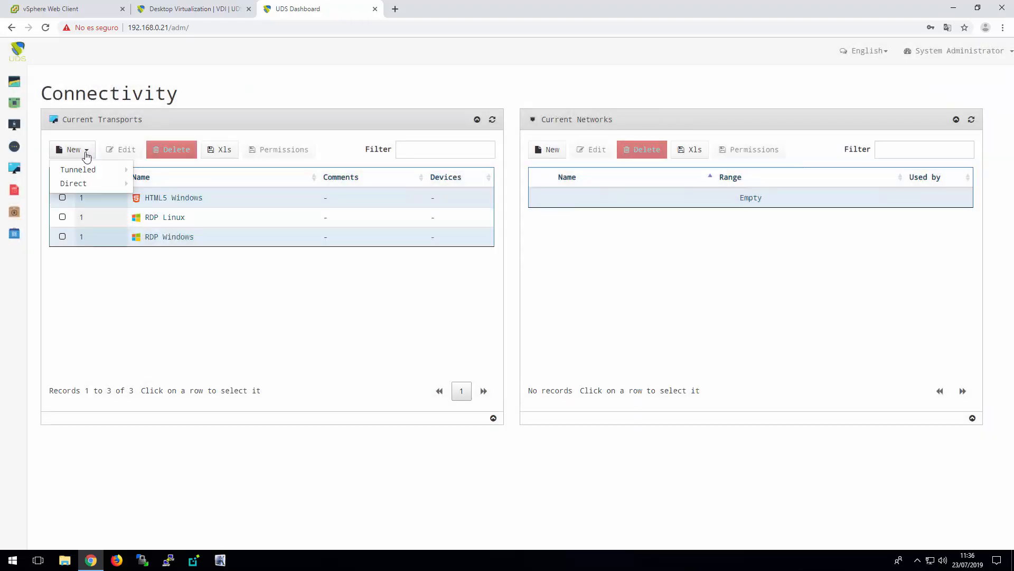
{"action": "mouse_move", "coordinate": [84, 170]}
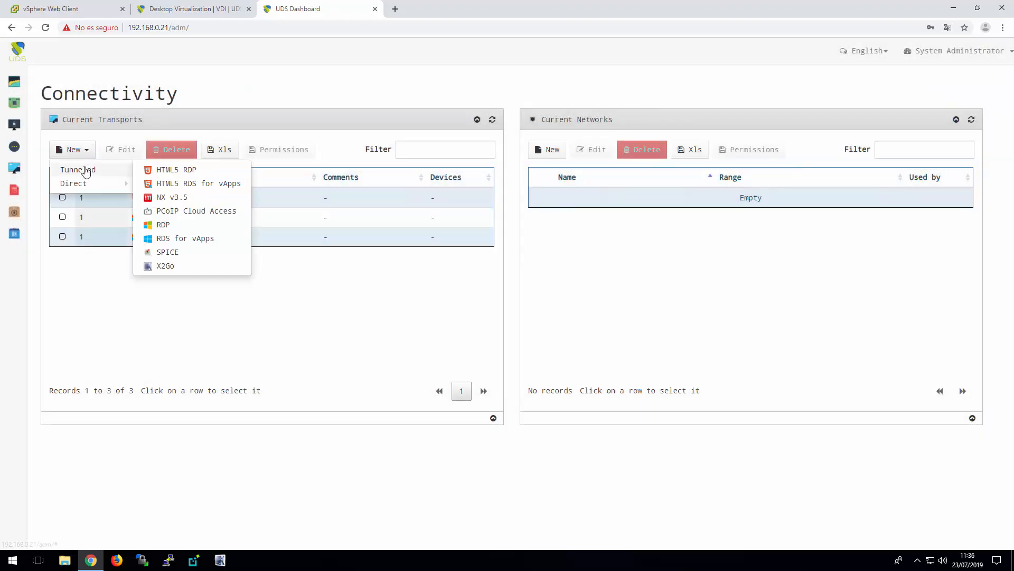
{"action": "left_click", "coordinate": [180, 172]}
{"action": "left_click", "coordinate": [423, 158]}
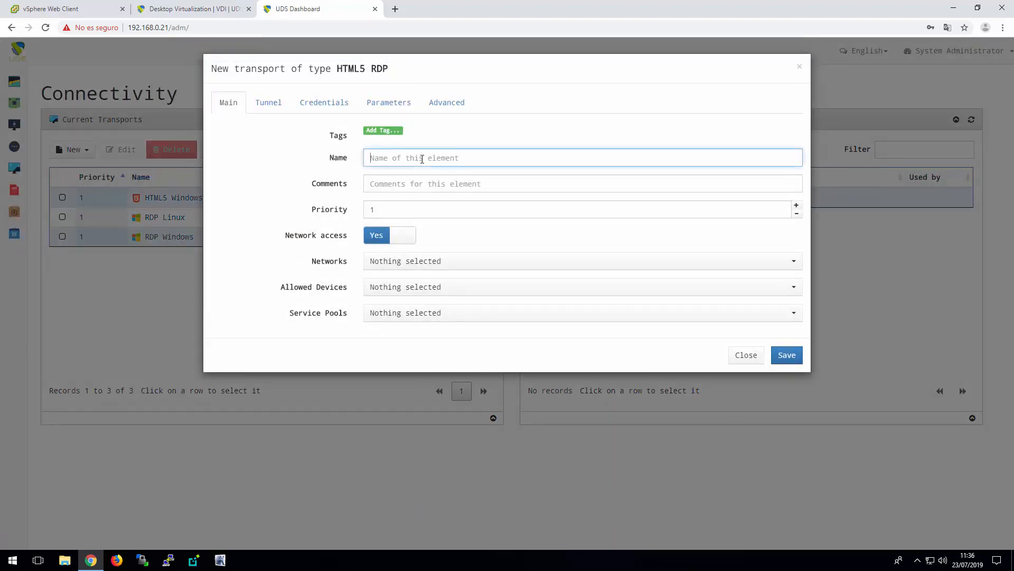
{"action": "type", "text": "HTML5 Luinux"}
{"action": "key", "text": "BackSpace"}
{"action": "key", "text": "BackSpace"}
{"action": "key", "text": "BackSpace"}
{"action": "type", "text": "inux"}
{"action": "left_click", "coordinate": [268, 103]}
{"action": "left_click", "coordinate": [439, 135]}
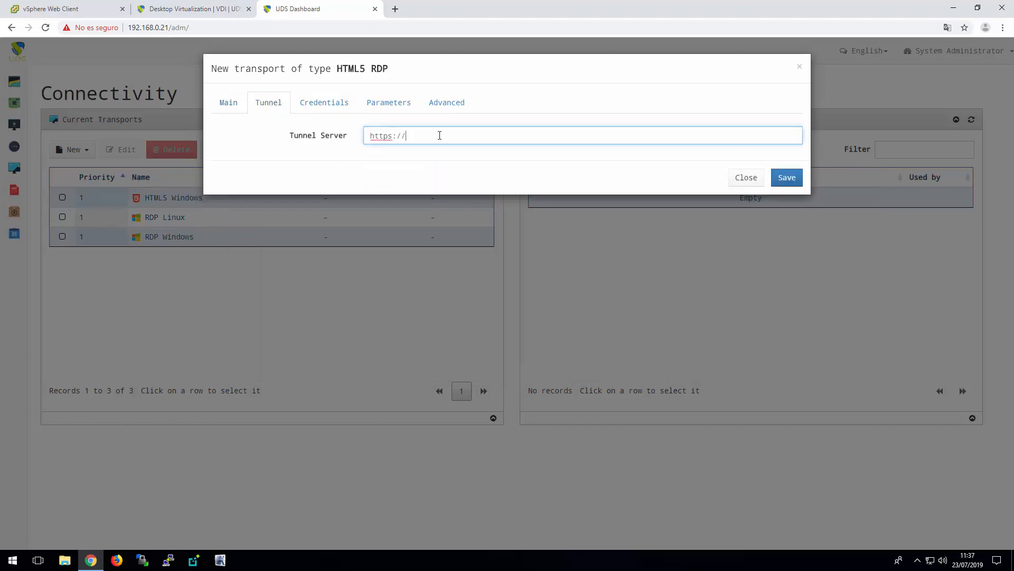
{"action": "type", "text": "192.168.0.22:10443"}
Set the HTML5 Linux transport's credentials to the username user and enter the account password
{"action": "left_click", "coordinate": [335, 101]}
{"action": "left_click", "coordinate": [404, 161]}
{"action": "type", "text": "user"}
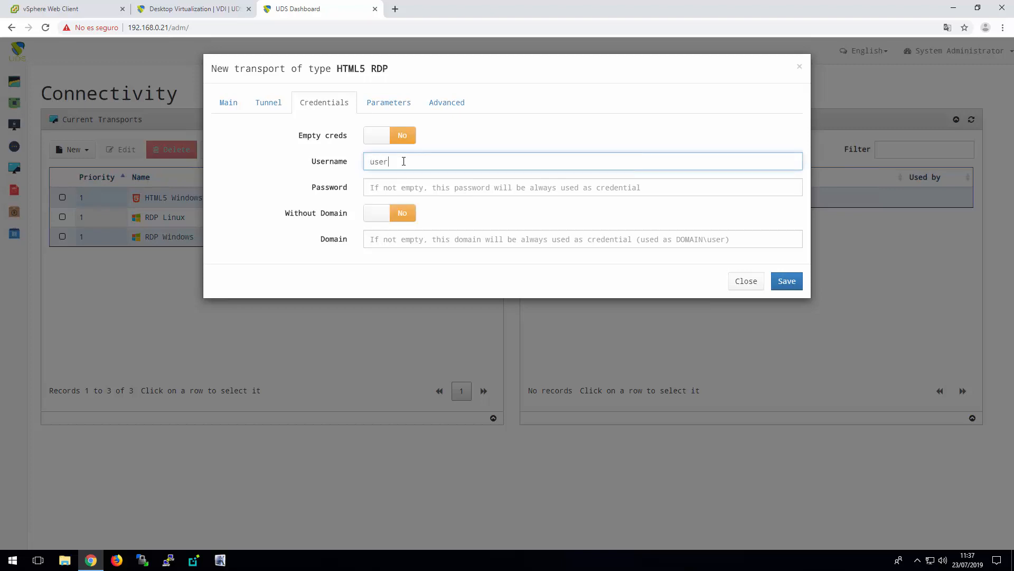
{"action": "key", "text": "Tab"}
{"action": "type", "text": "***"}
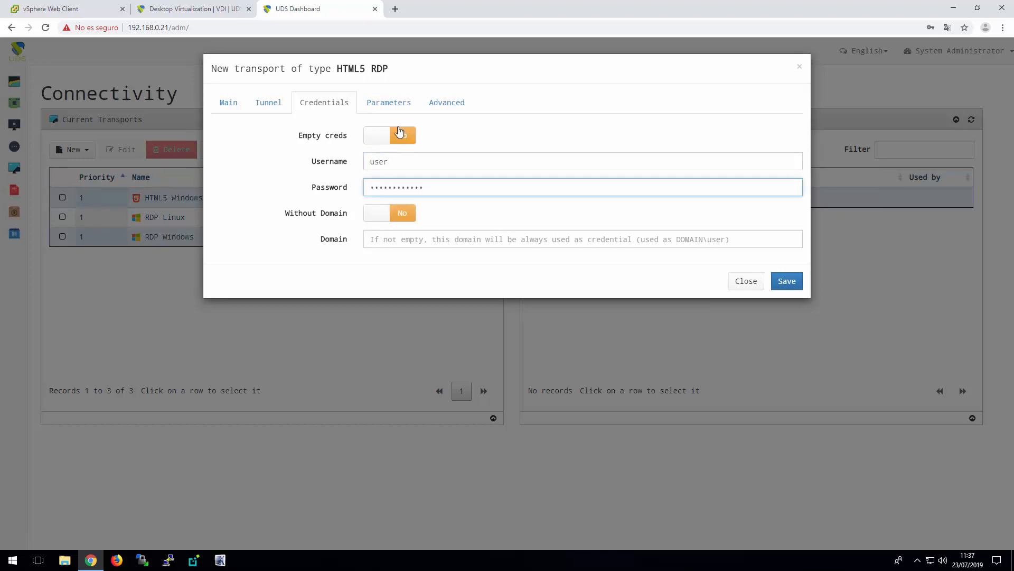
Enable file sharing, printing, desktop composition and audio in the HTML5 Linux transport's parameters
{"action": "left_click", "coordinate": [389, 102]}
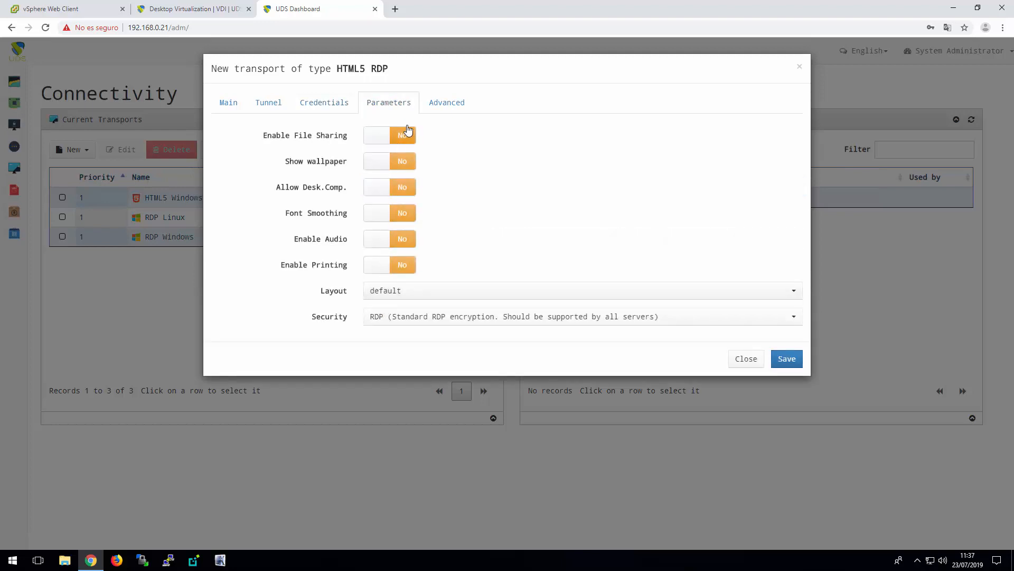
{"action": "left_click", "coordinate": [403, 136]}
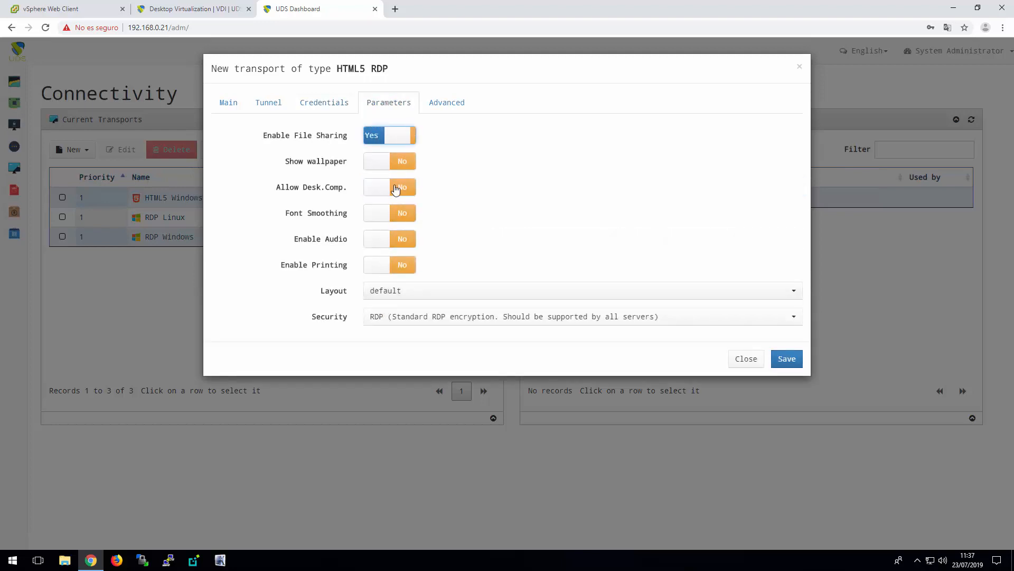
{"action": "left_click", "coordinate": [403, 264]}
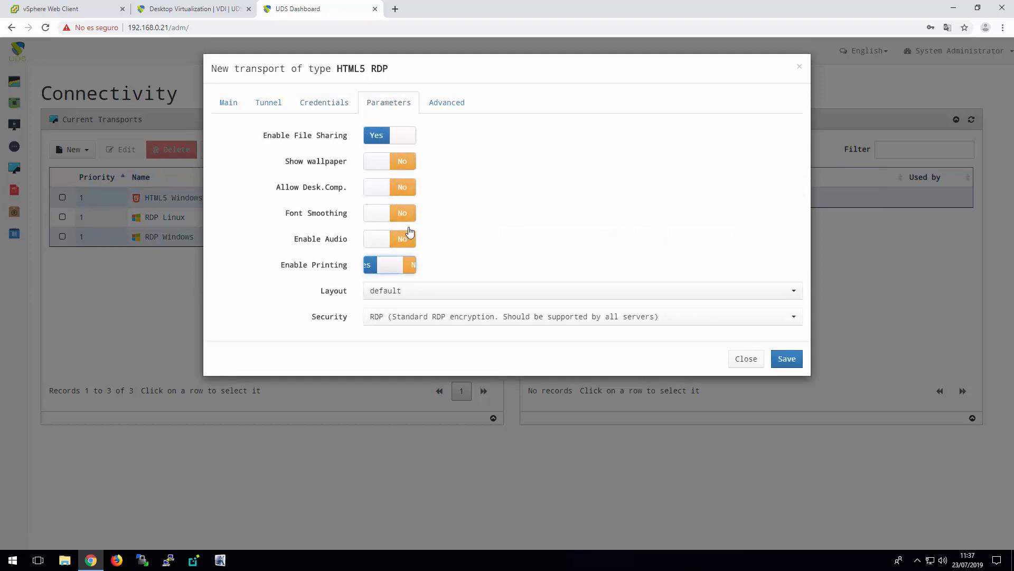
{"action": "left_click", "coordinate": [403, 188]}
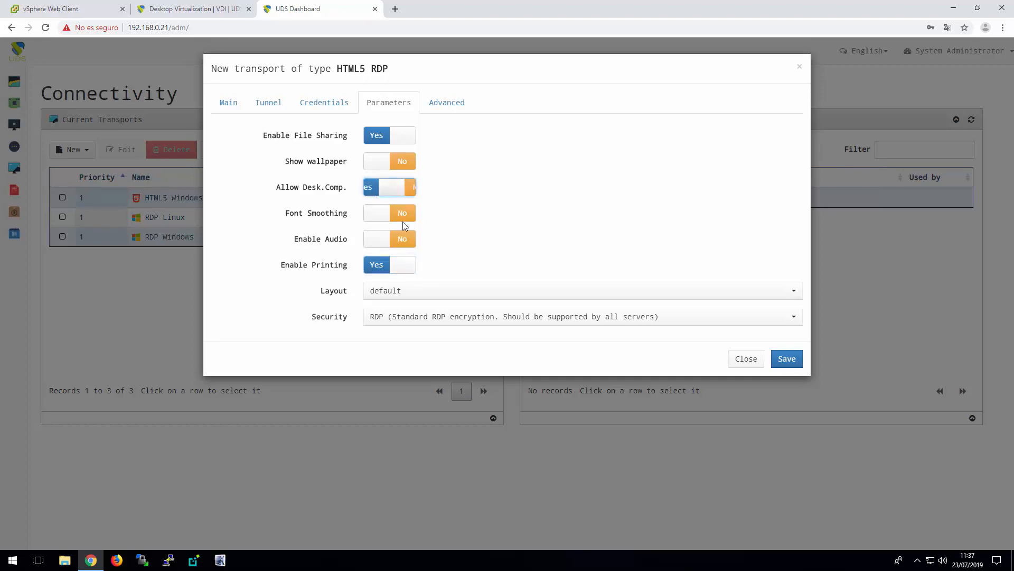
{"action": "left_click", "coordinate": [402, 238]}
Set the HTML5 Linux transport's security to Any (allow the server to choose the type of auth) and save the transport
{"action": "left_click", "coordinate": [443, 319]}
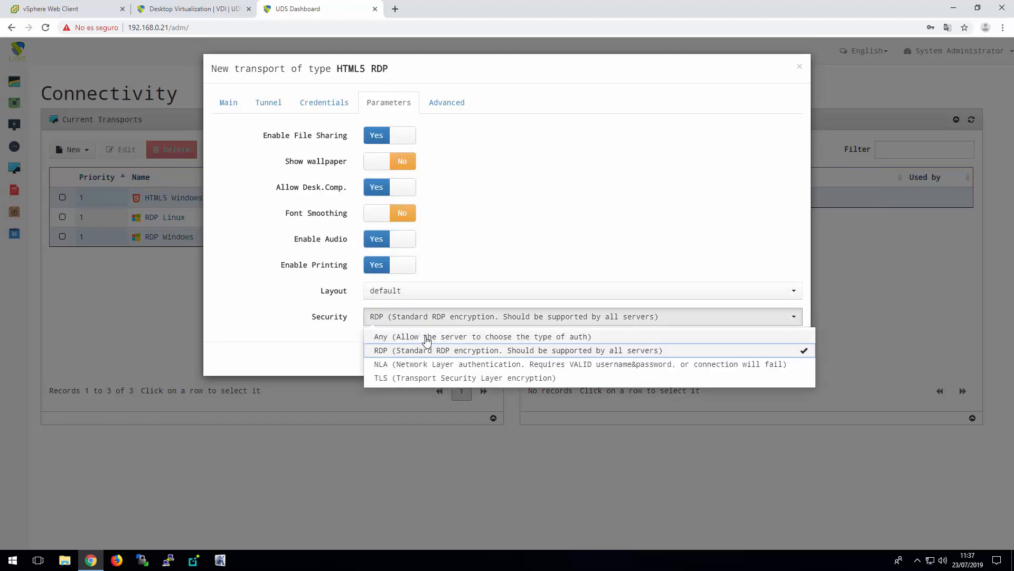
{"action": "left_click", "coordinate": [427, 338]}
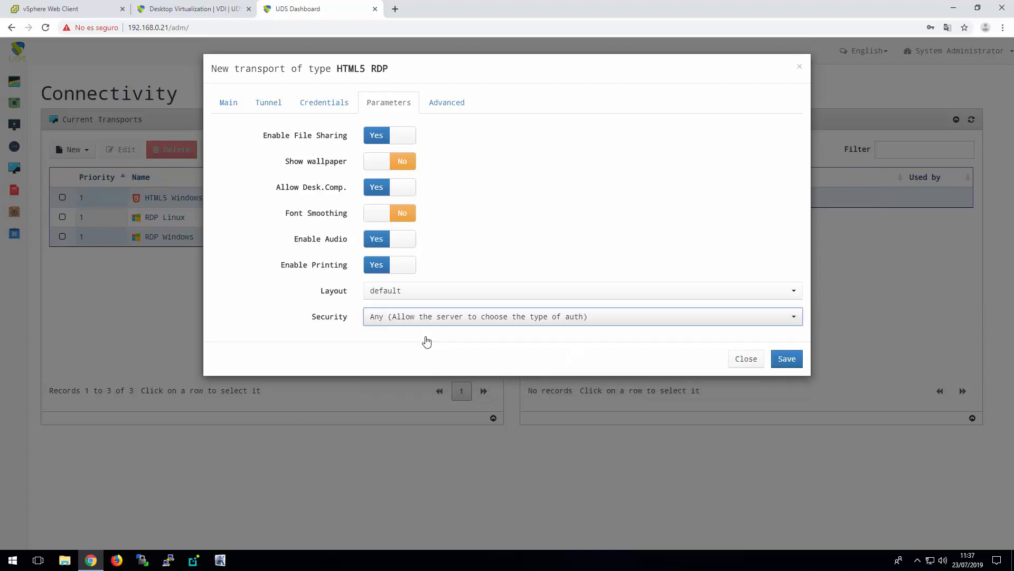
{"action": "left_click", "coordinate": [787, 360]}
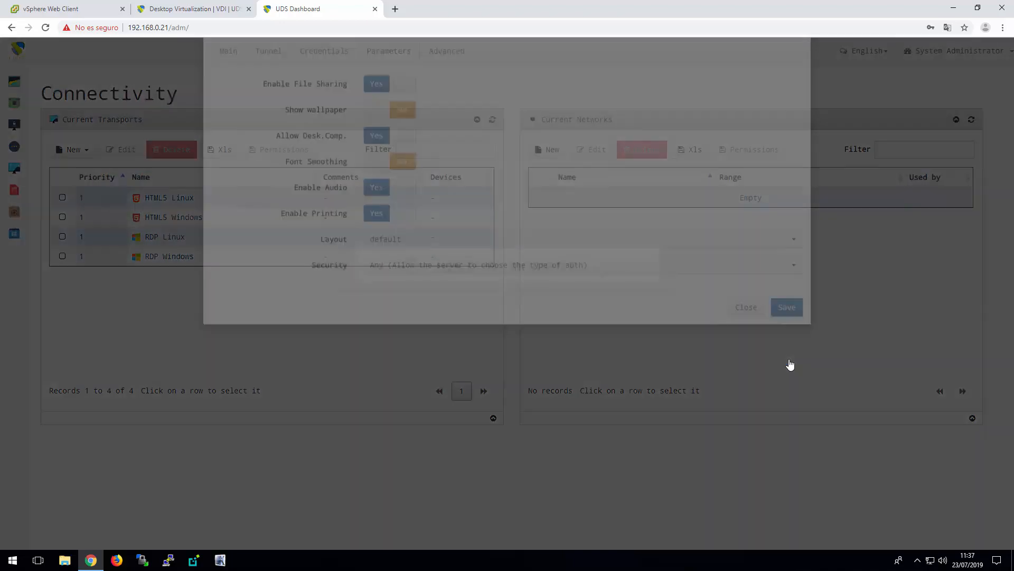
{"action": "left_click", "coordinate": [791, 131]}
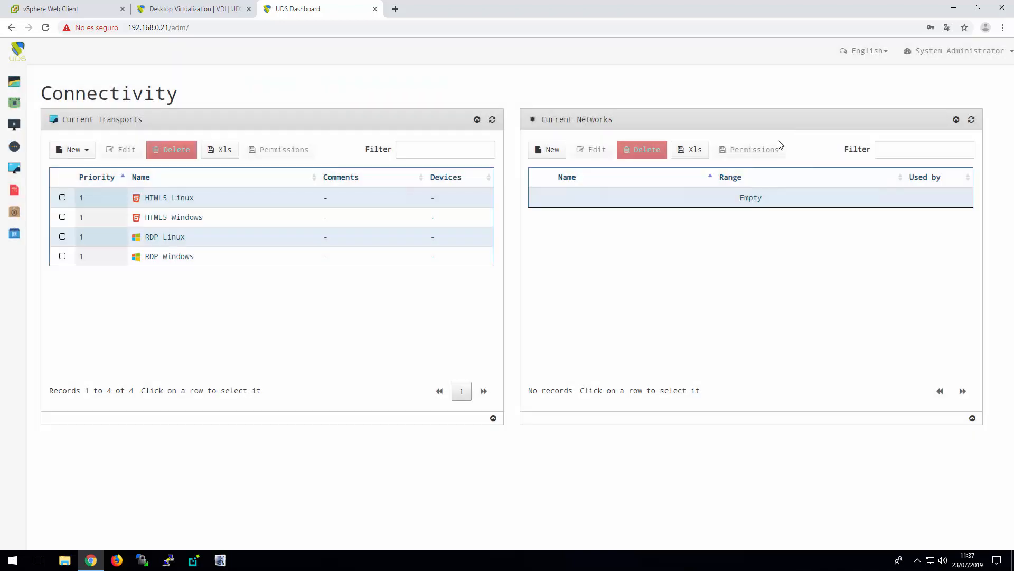
Open the Services section with the list of service providers
{"action": "left_click", "coordinate": [189, 199]}
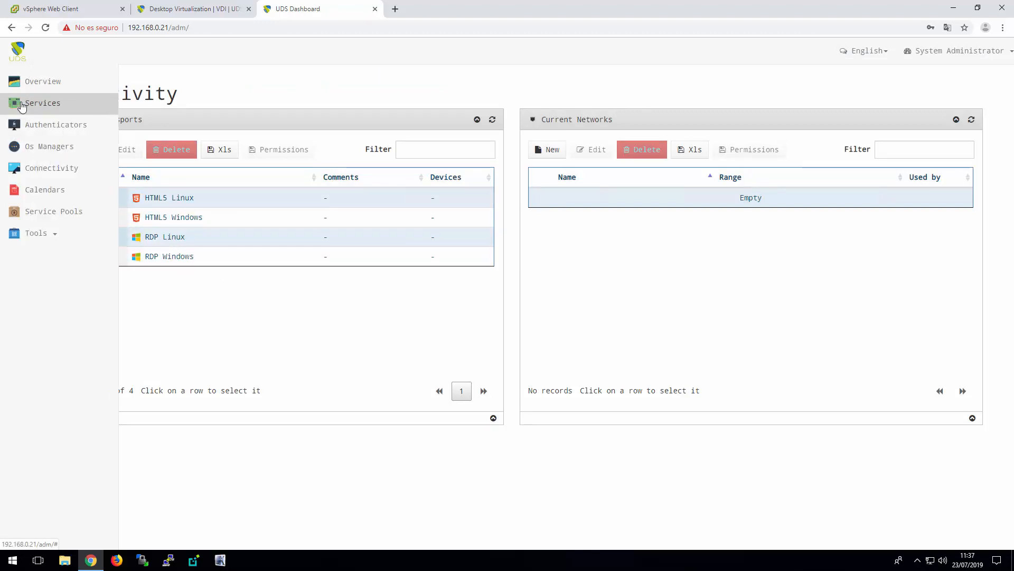
{"action": "left_click", "coordinate": [39, 105]}
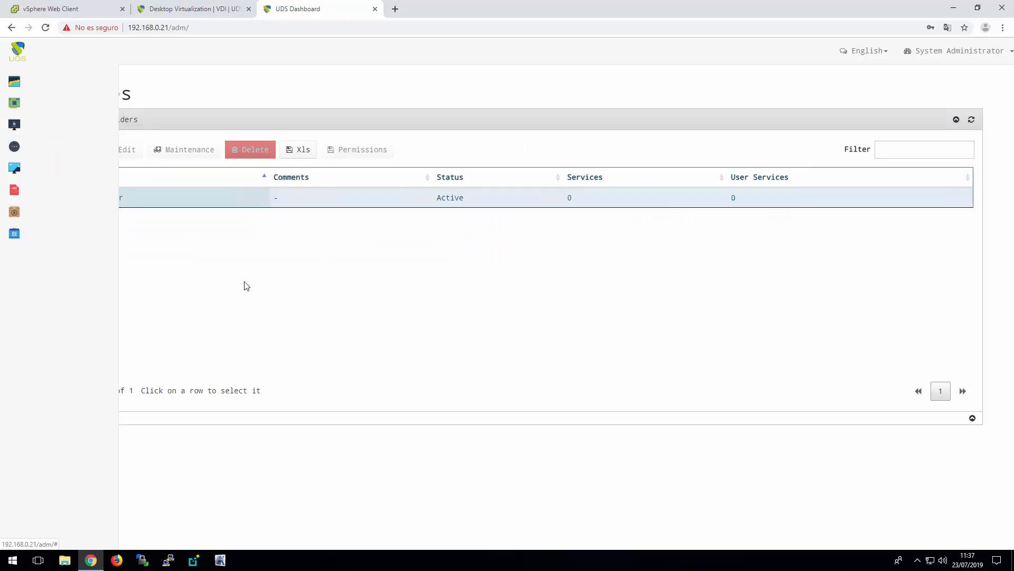
Switch to the vSphere Web Client and power on the Win10-Template-UDS virtual machine
{"action": "left_click", "coordinate": [60, 10]}
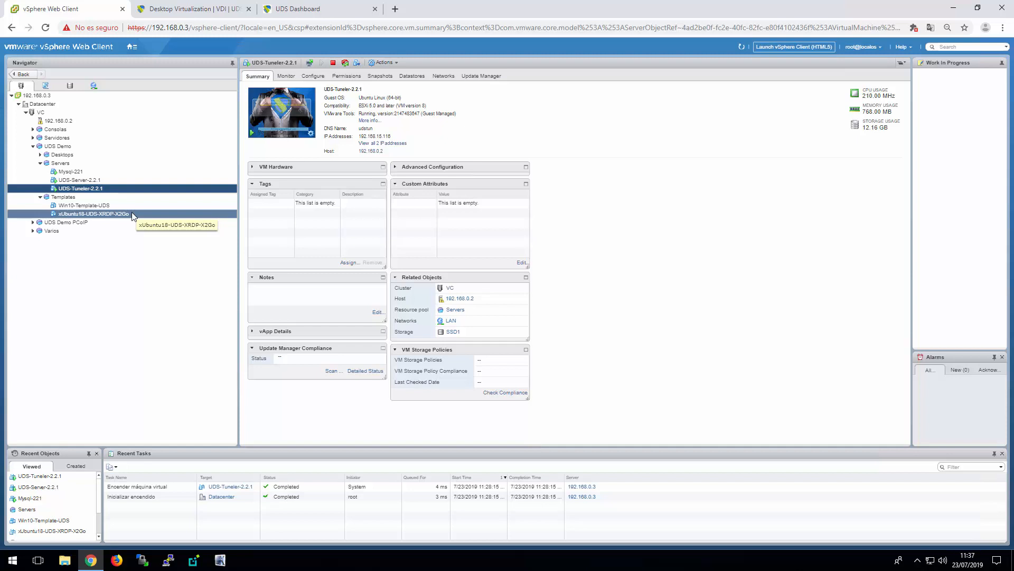
{"action": "left_click", "coordinate": [99, 205]}
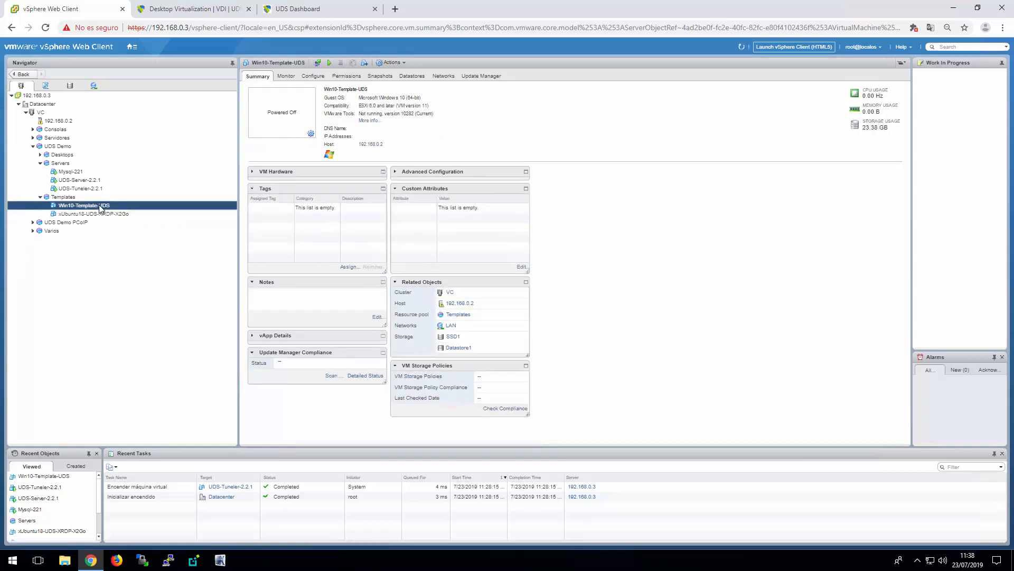
{"action": "left_click", "coordinate": [329, 63]}
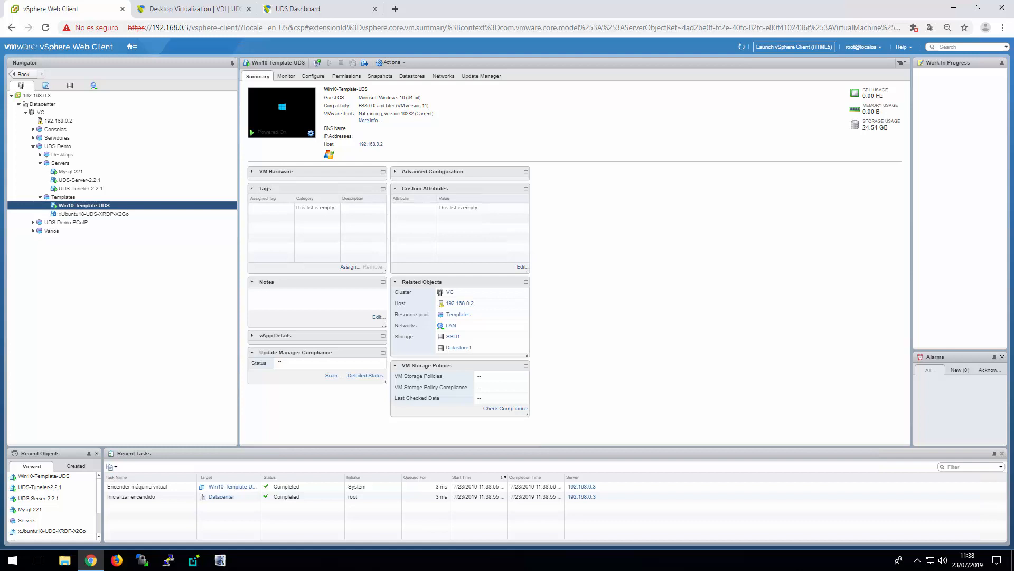
Power on the xUbuntu18-UDS-XRDP-X2Go virtual machine
{"action": "left_click", "coordinate": [110, 214]}
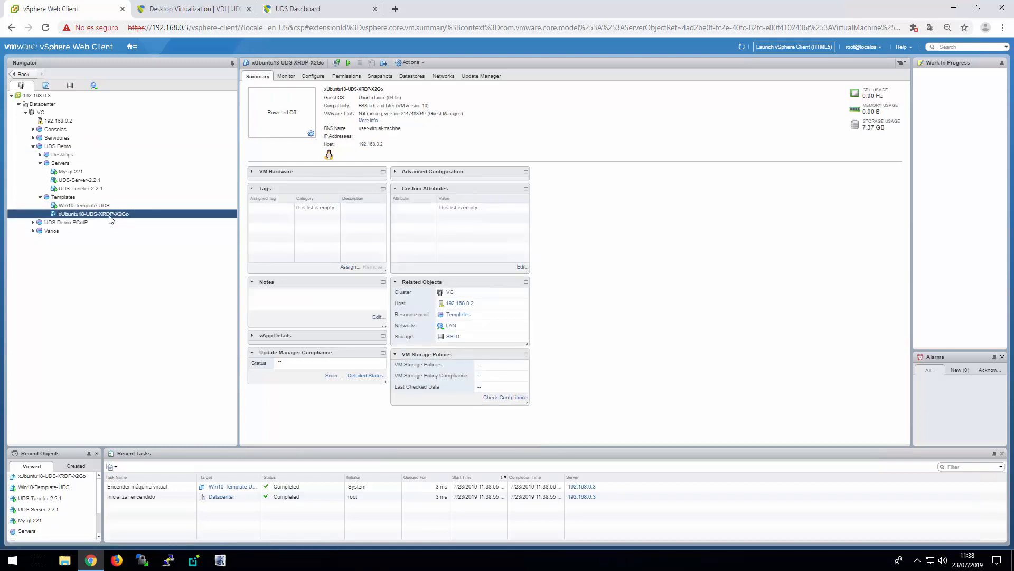
{"action": "left_click", "coordinate": [349, 62]}
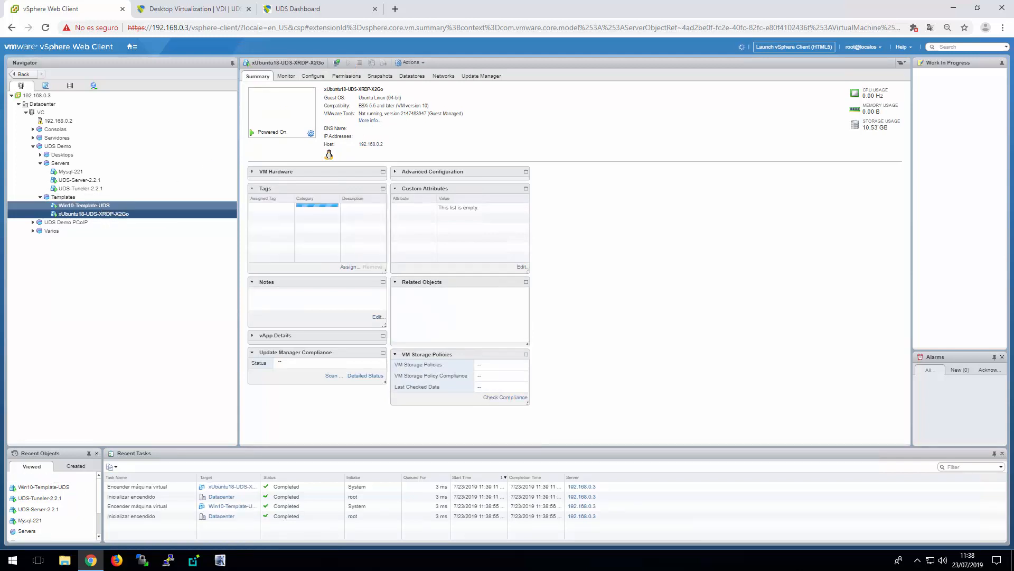
Launch a remote console to the Win10-Template-UDS virtual machine and sign in to Windows with the account password
{"action": "left_click", "coordinate": [311, 133]}
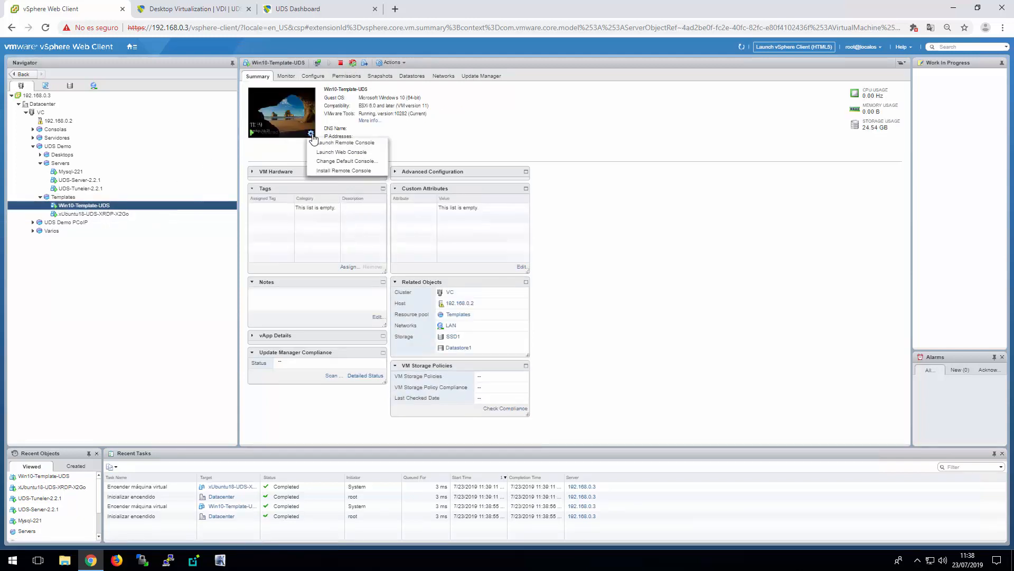
{"action": "left_click", "coordinate": [334, 143]}
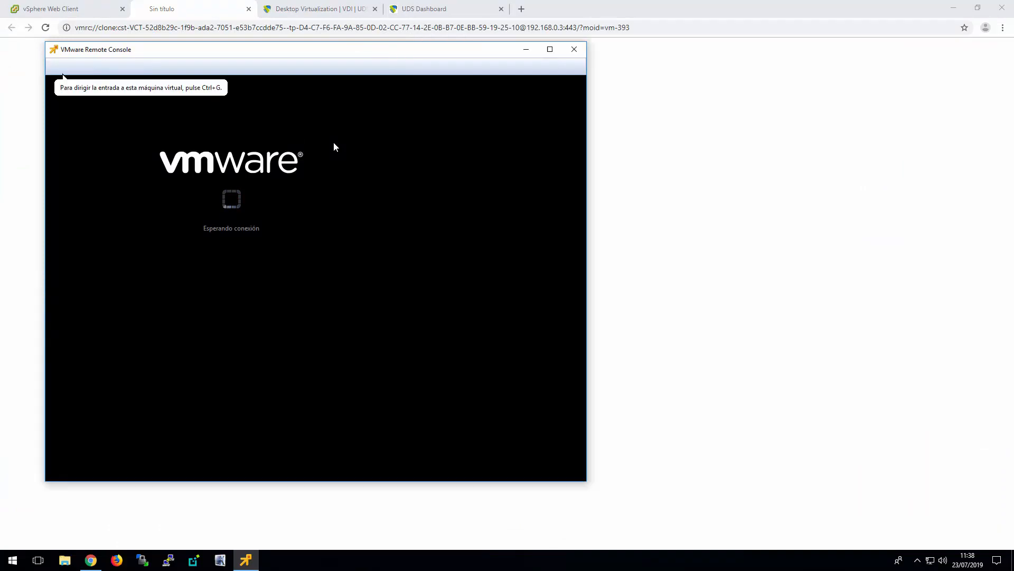
{"action": "left_click_drag", "start_coordinate": [354, 382], "coordinate": [382, 104]}
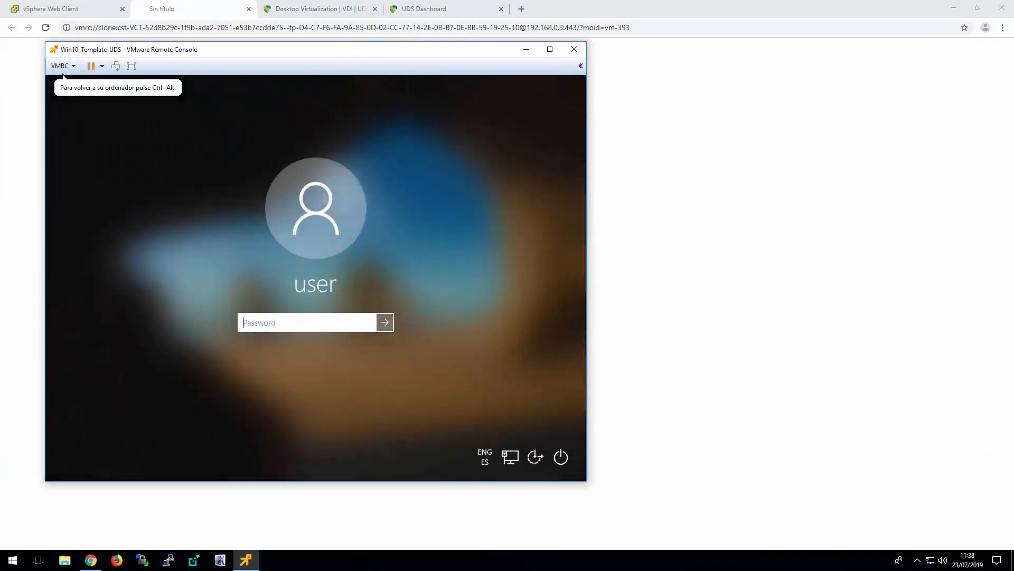
{"action": "type", "text": "************"}
{"action": "key", "text": "Return"}
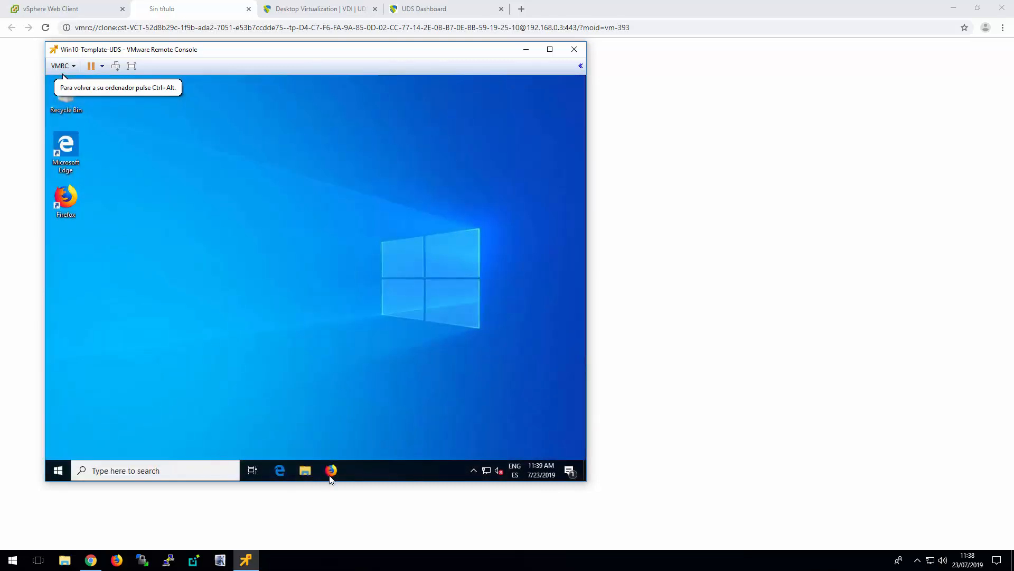
Start Firefox inside the Windows 10 template and browse to the UDS server at 192.168.0.21
{"action": "double_click", "coordinate": [68, 207]}
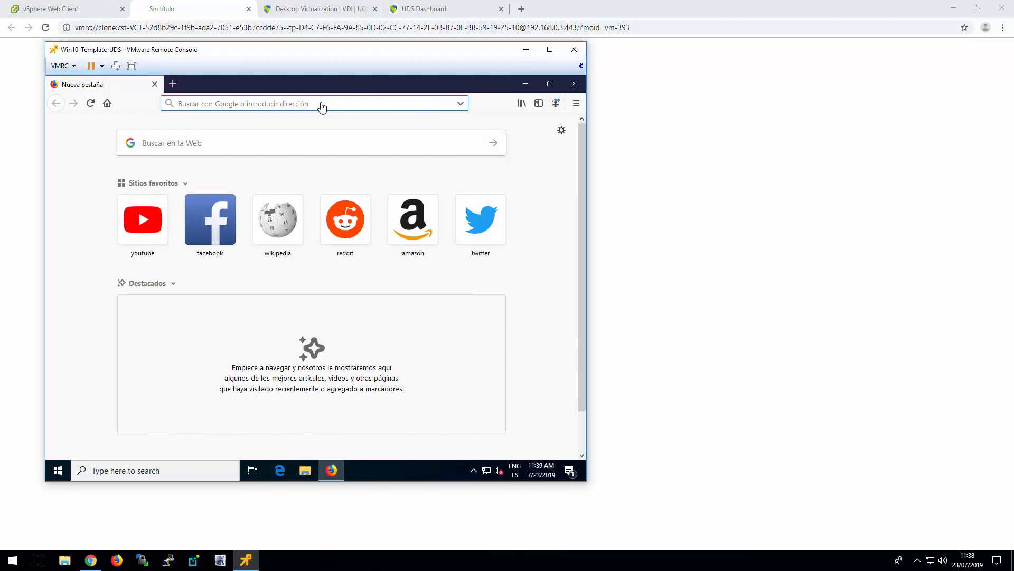
{"action": "type", "text": "192.168."}
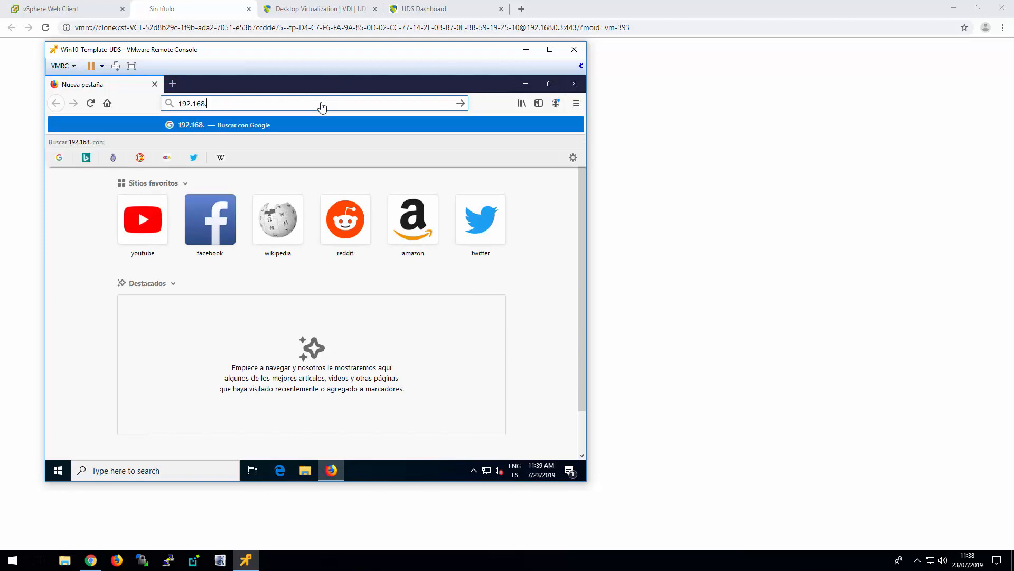
{"action": "type", "text": "0.21"}
{"action": "key", "text": "Return"}
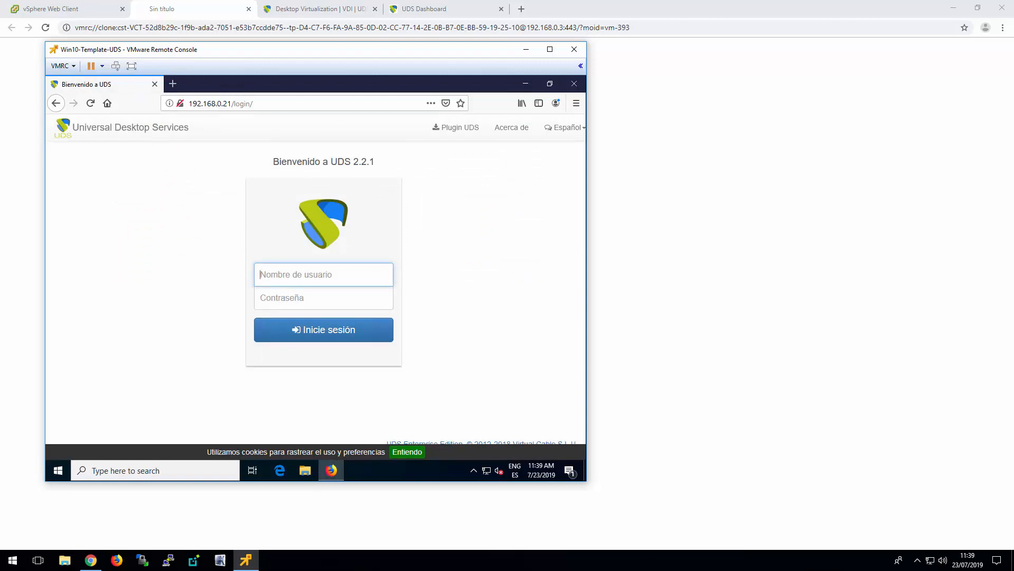
Log in to the UDS portal with the administrator's user name and password, declining to save the credentials
{"action": "type", "text": "udsadmin"}
{"action": "key", "text": "Tab"}
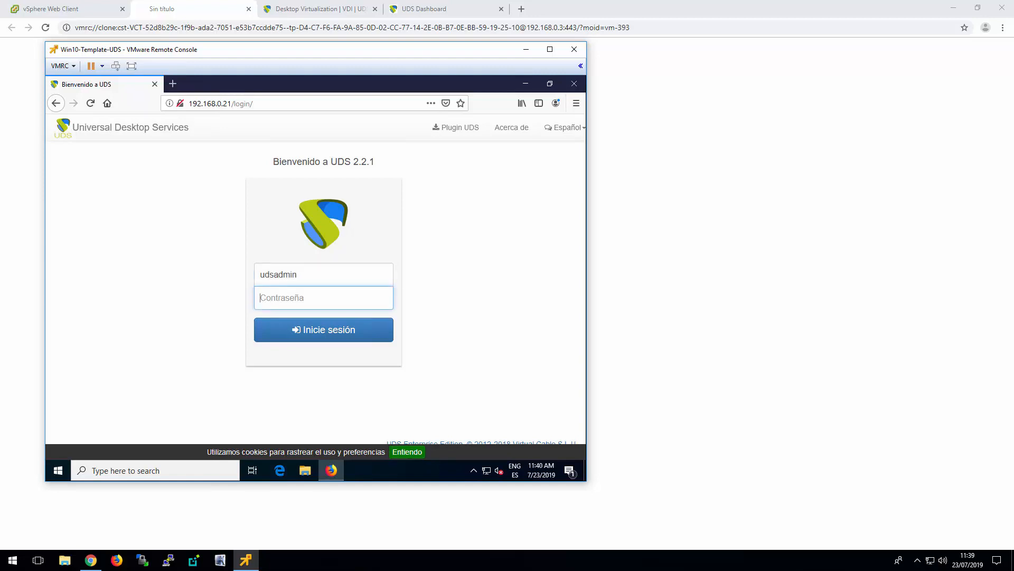
{"action": "type", "text": "uds"}
{"action": "key", "text": "Return"}
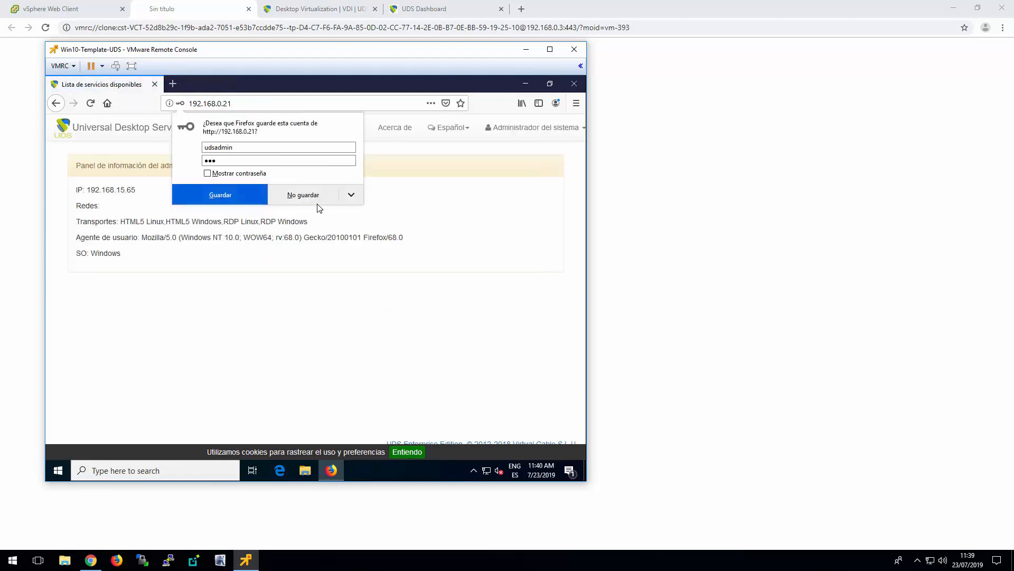
{"action": "left_click", "coordinate": [317, 203]}
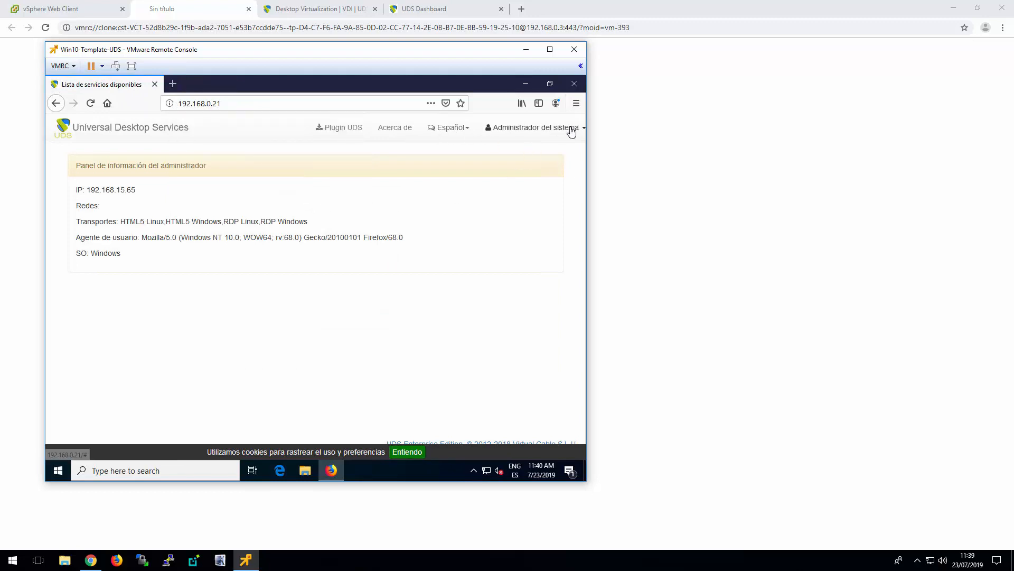
Switch the UDS portal's language to English
{"action": "left_click", "coordinate": [572, 132]}
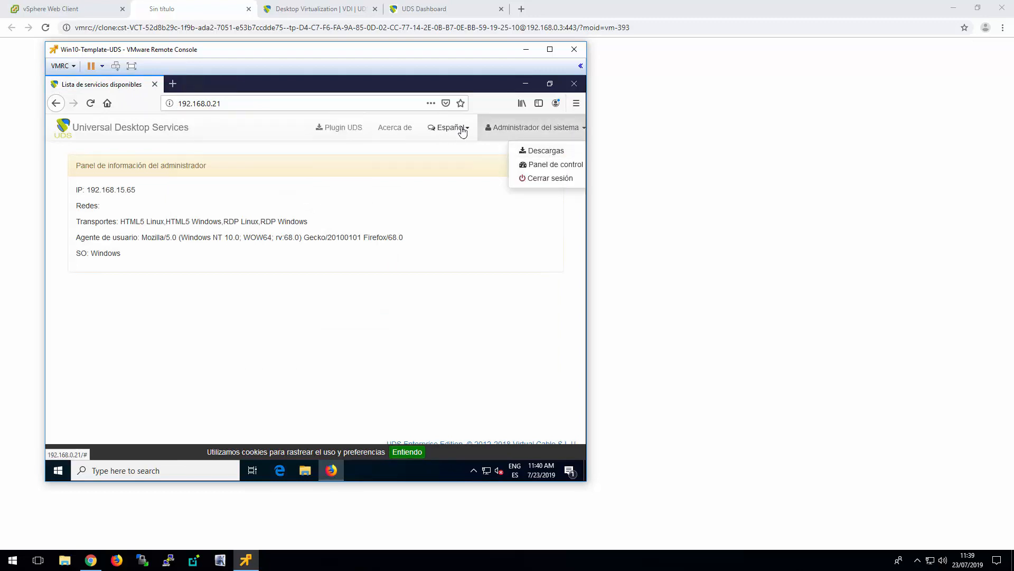
{"action": "left_click", "coordinate": [462, 131]}
{"action": "left_click", "coordinate": [426, 153]}
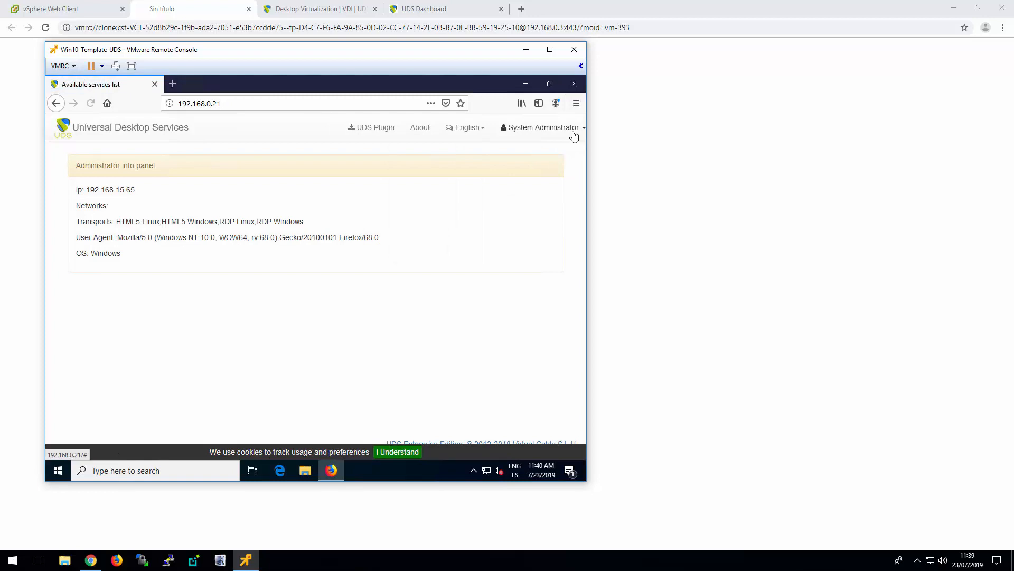
Go to the UDS Downloads page and save the Windows actor installer UDSActorSetup-2.2.1.exe
{"action": "left_click", "coordinate": [574, 135]}
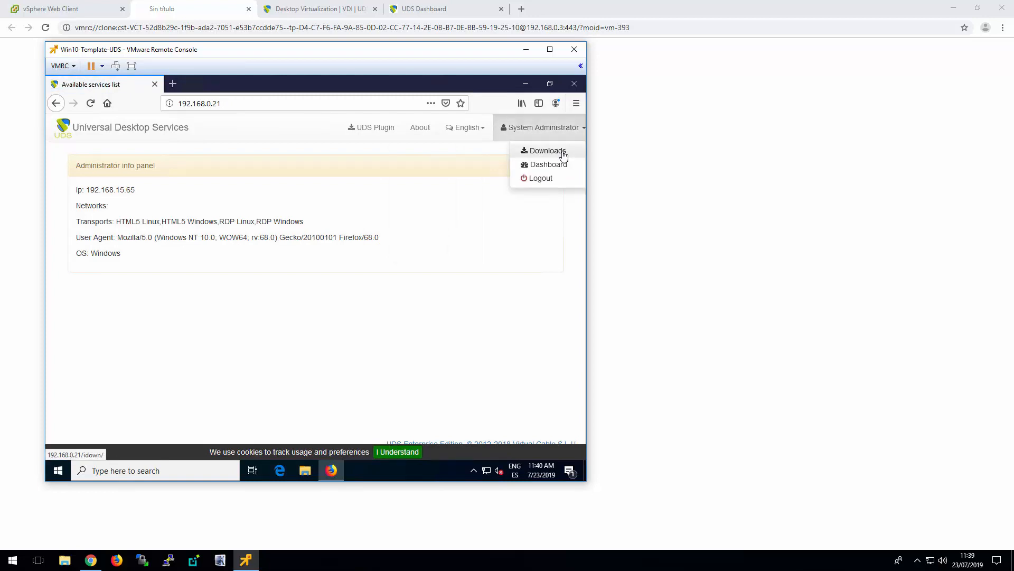
{"action": "left_click", "coordinate": [548, 151]}
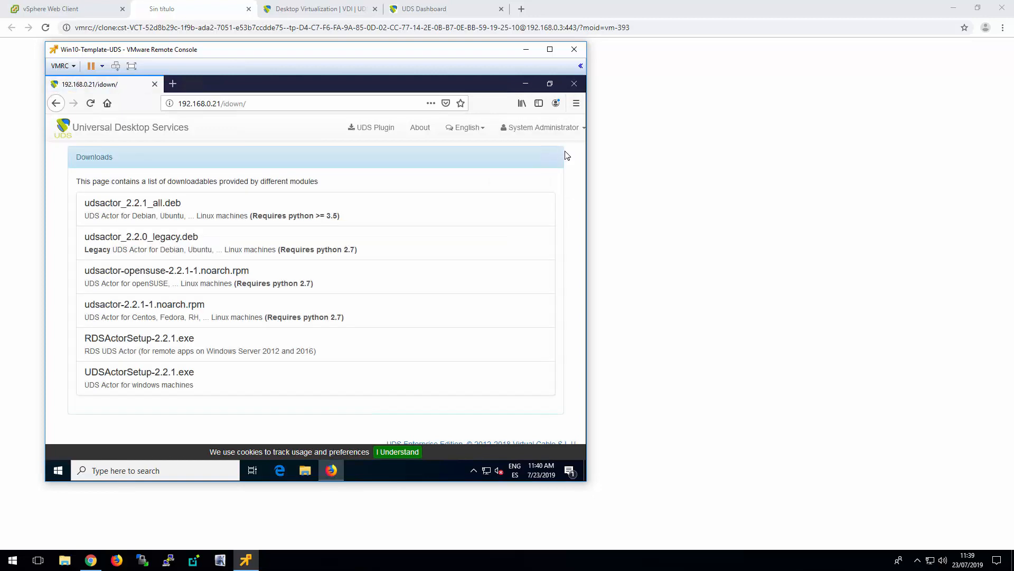
{"action": "left_click", "coordinate": [180, 383]}
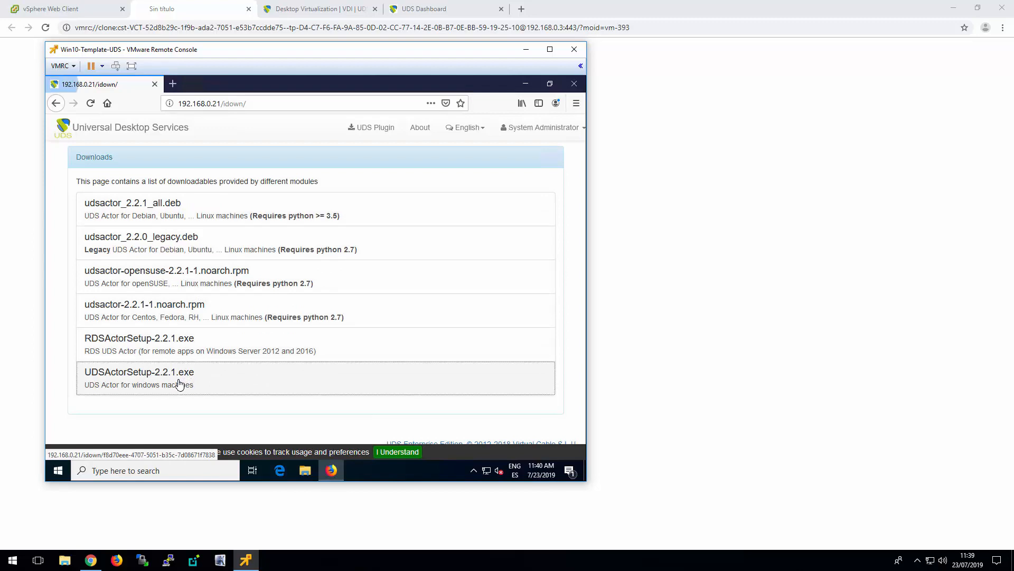
{"action": "left_click", "coordinate": [350, 305]}
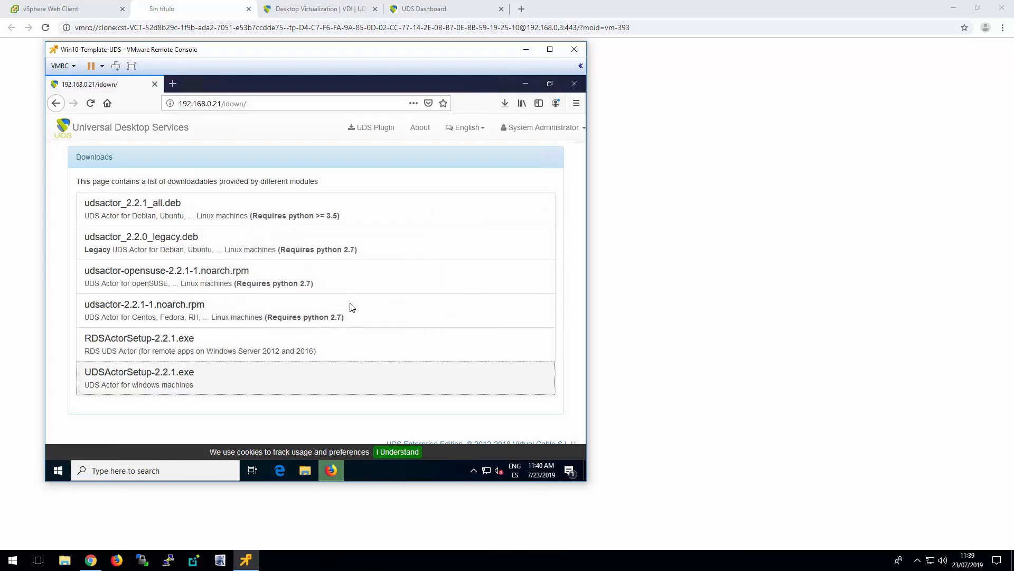
Run the downloaded UDSActorSetup-2.2.1.exe despite the SmartScreen block and allow it to make changes to the device
{"action": "left_click", "coordinate": [503, 105]}
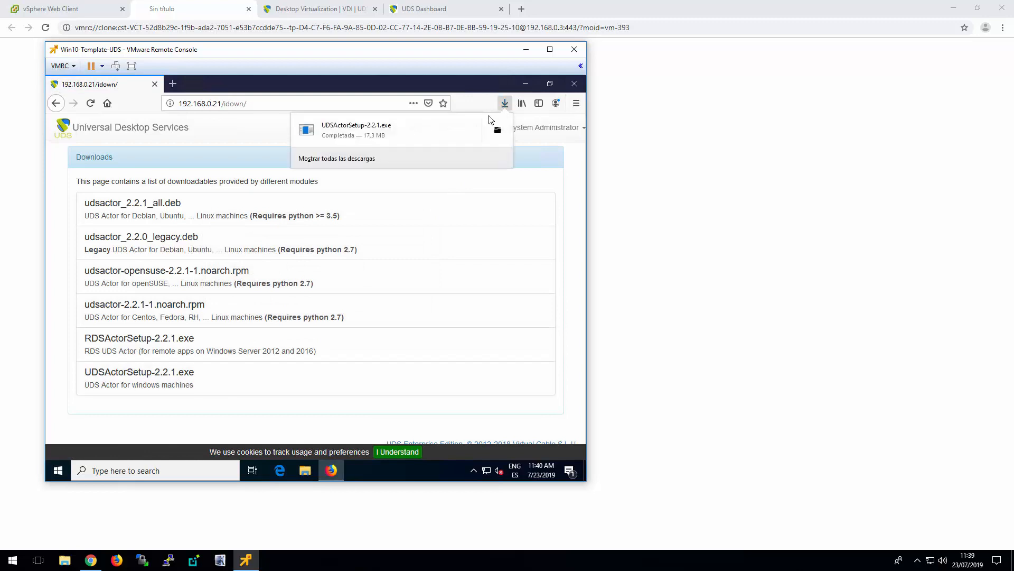
{"action": "left_click", "coordinate": [358, 129]}
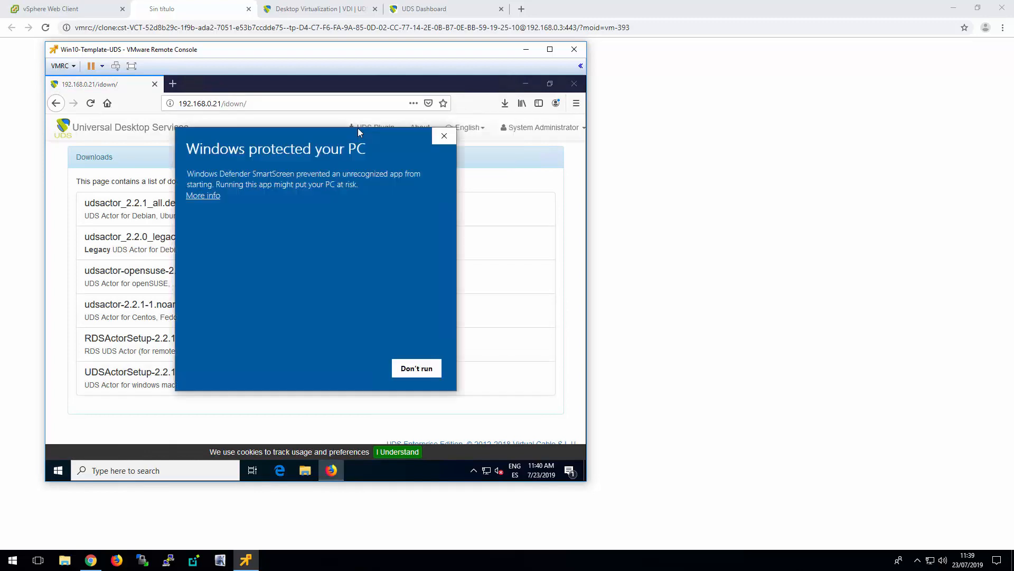
{"action": "left_click", "coordinate": [212, 196]}
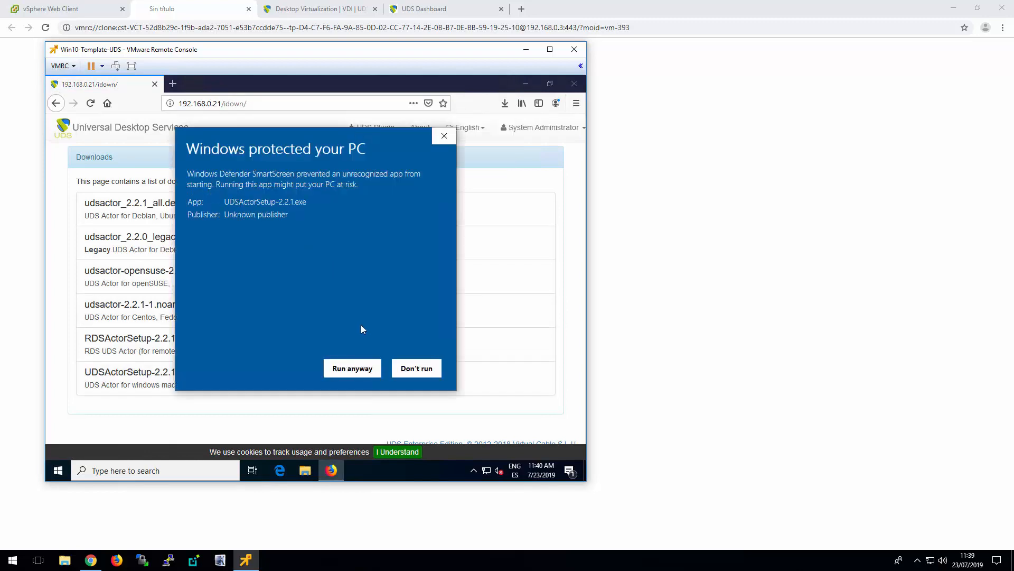
{"action": "left_click", "coordinate": [351, 369]}
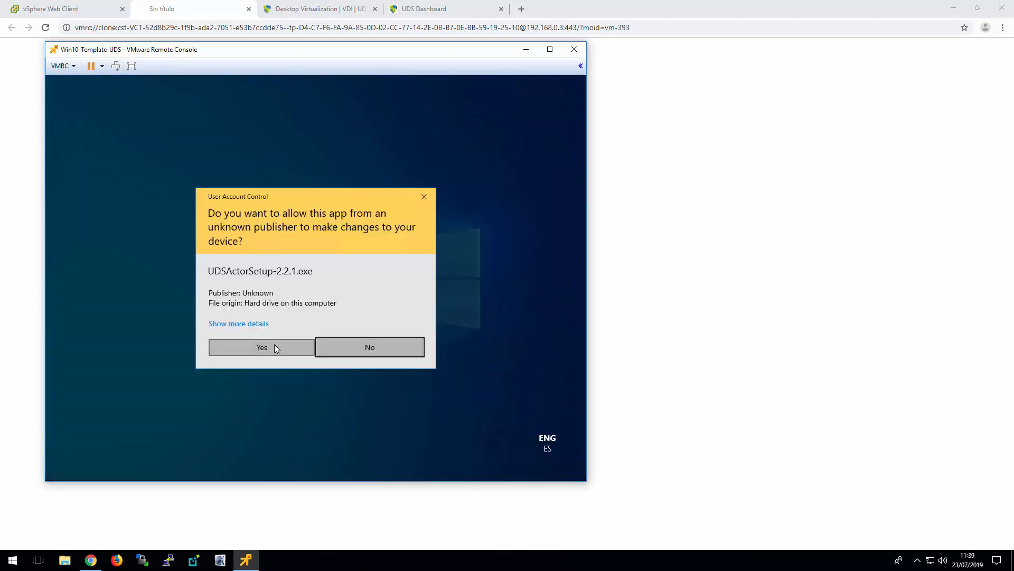
{"action": "left_click", "coordinate": [274, 344]}
Install UDS Enterprise Actor in English into the default C:\Program Files (x86)\UDSActor folder and finish the setup
{"action": "left_click", "coordinate": [320, 296]}
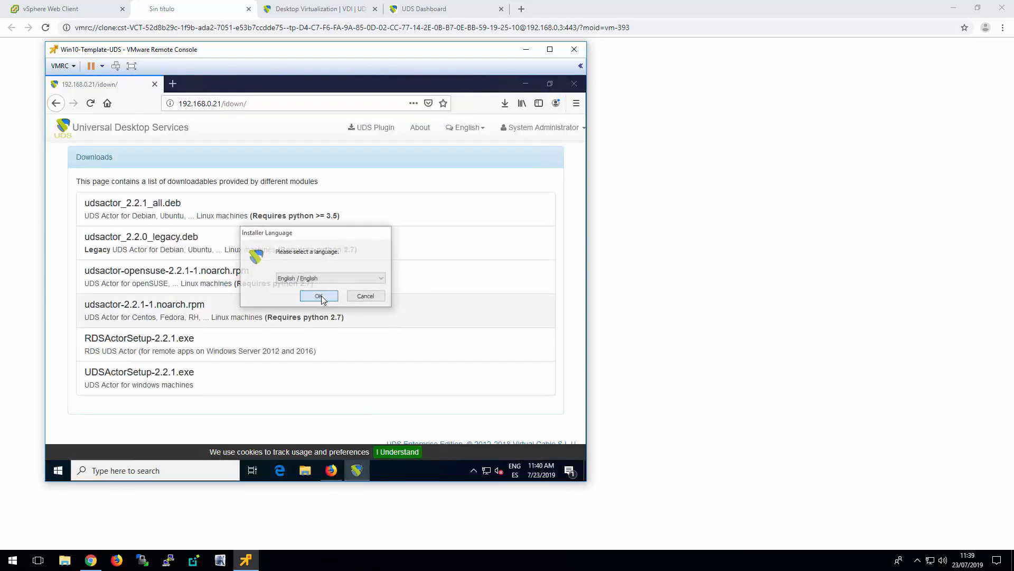
{"action": "left_click", "coordinate": [374, 358]}
{"action": "left_click", "coordinate": [374, 357]}
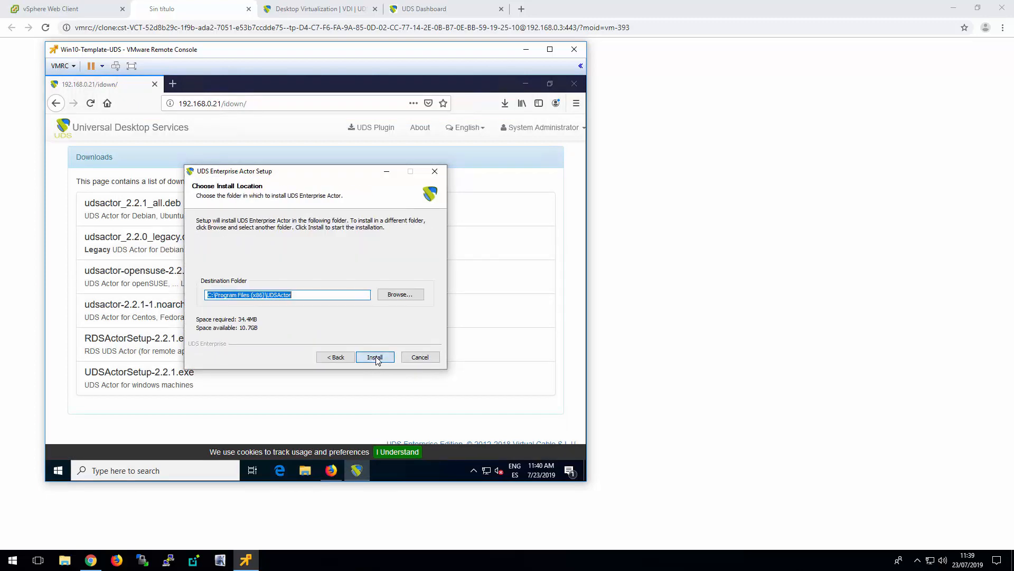
{"action": "left_click", "coordinate": [375, 358]}
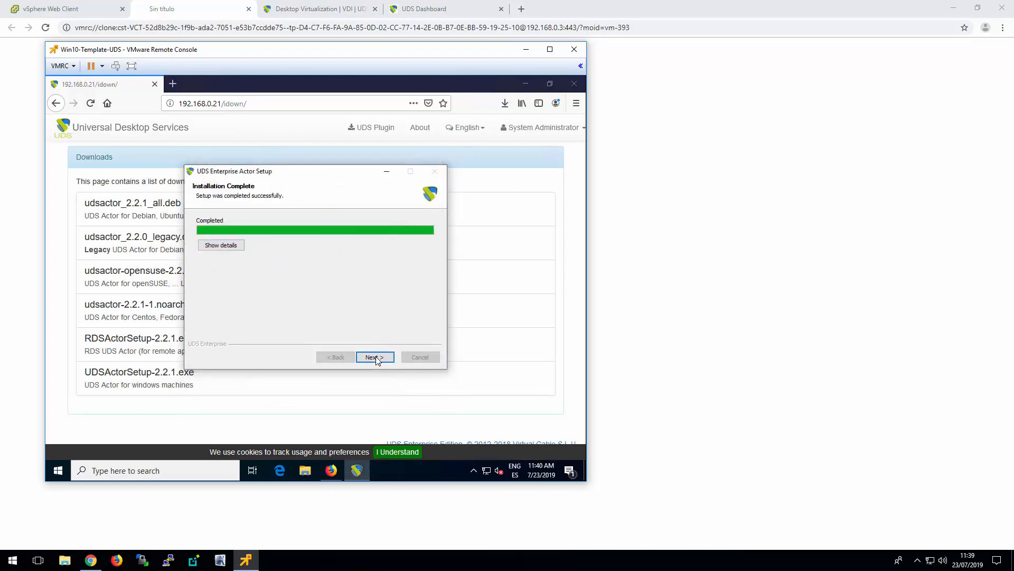
{"action": "left_click", "coordinate": [374, 358]}
{"action": "left_click", "coordinate": [375, 357]}
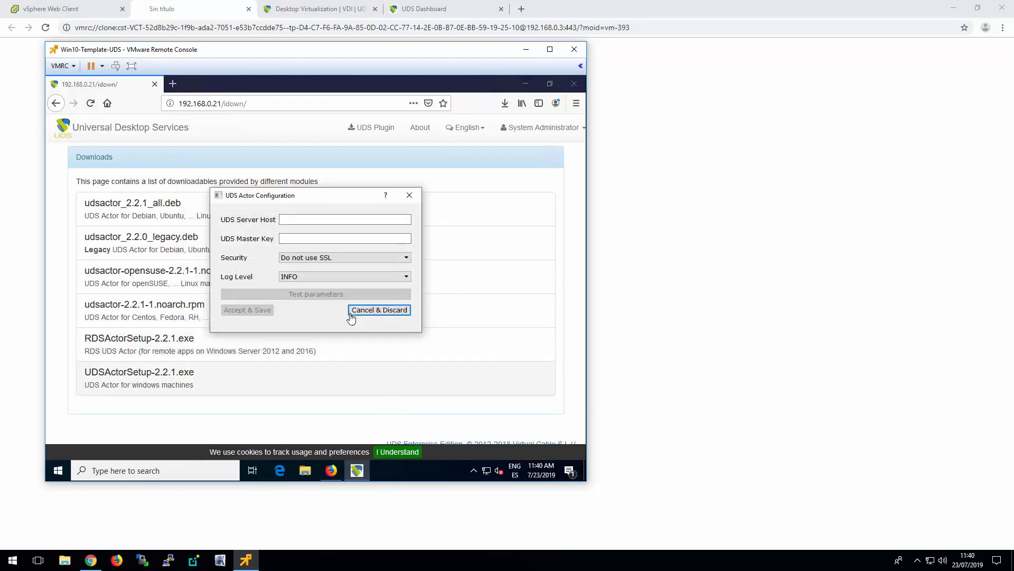
Set the UDS Server Host to 192.168.0.21 in the UDS Actor Configuration
{"action": "left_click", "coordinate": [346, 220]}
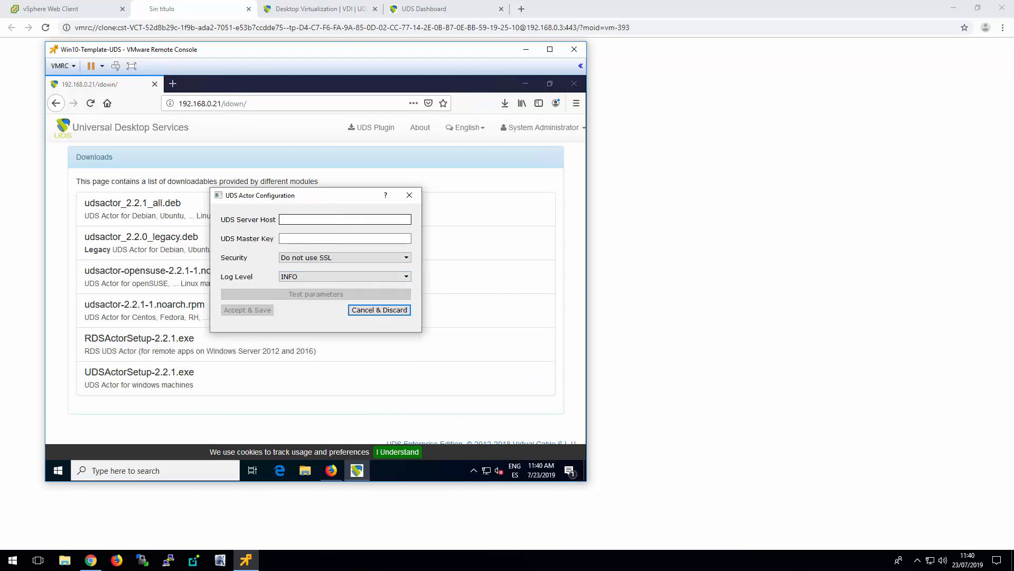
{"action": "type", "text": "192.168.0.21"}
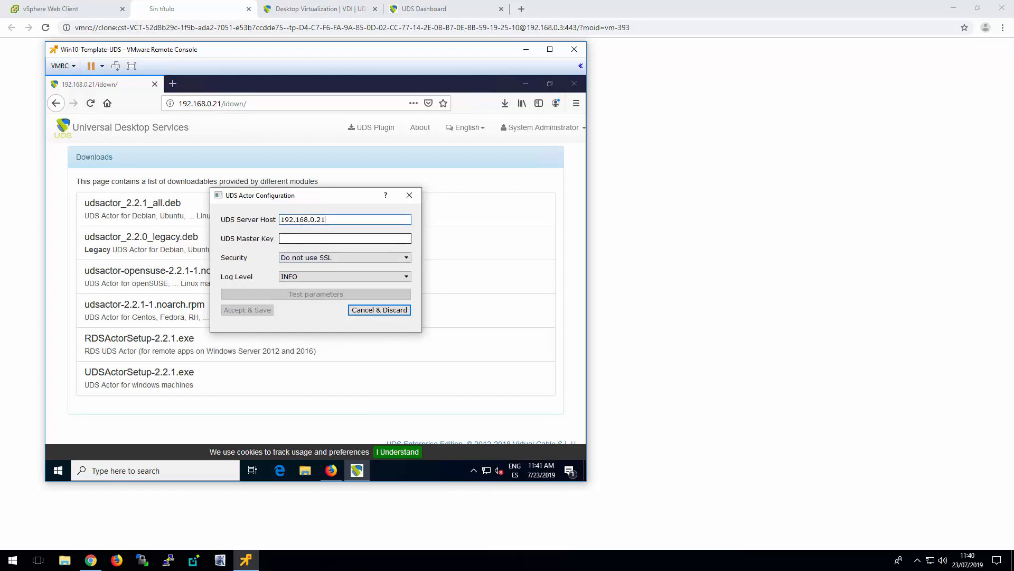
Copy the Master Key from the Security settings of the UDS configuration in the administration dashboard
{"action": "left_click", "coordinate": [528, 128]}
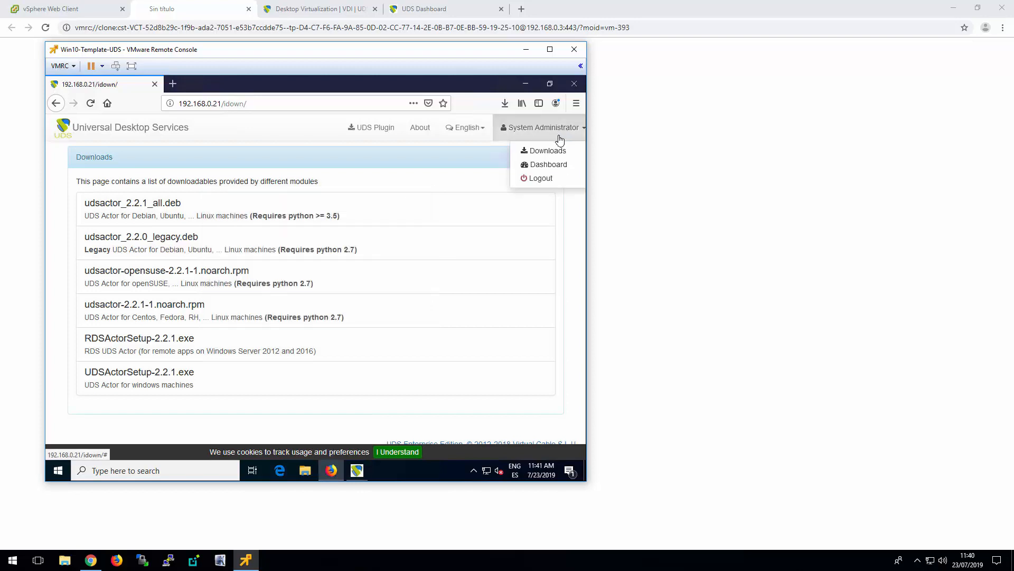
{"action": "left_click", "coordinate": [550, 168]}
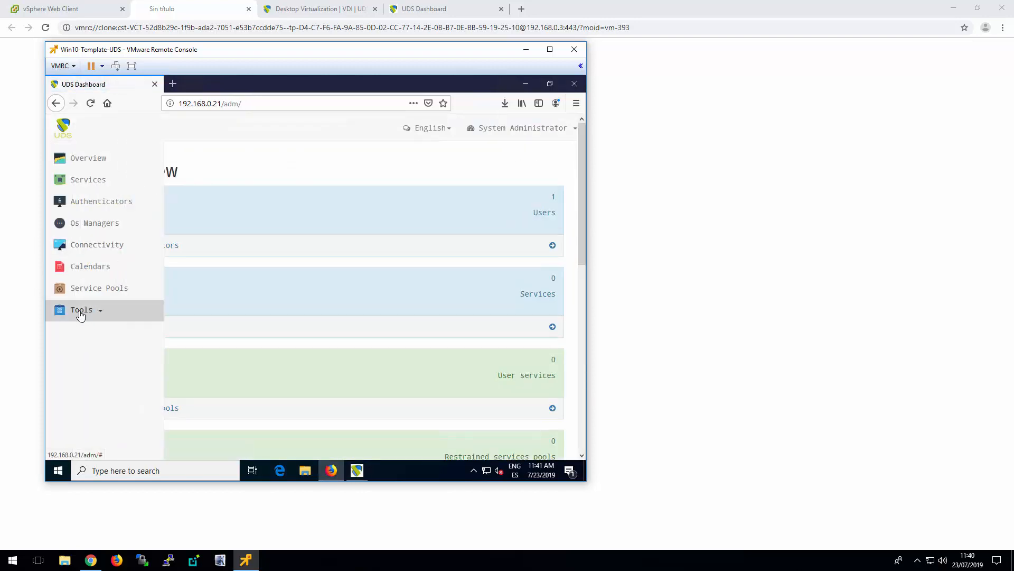
{"action": "left_click", "coordinate": [97, 314]}
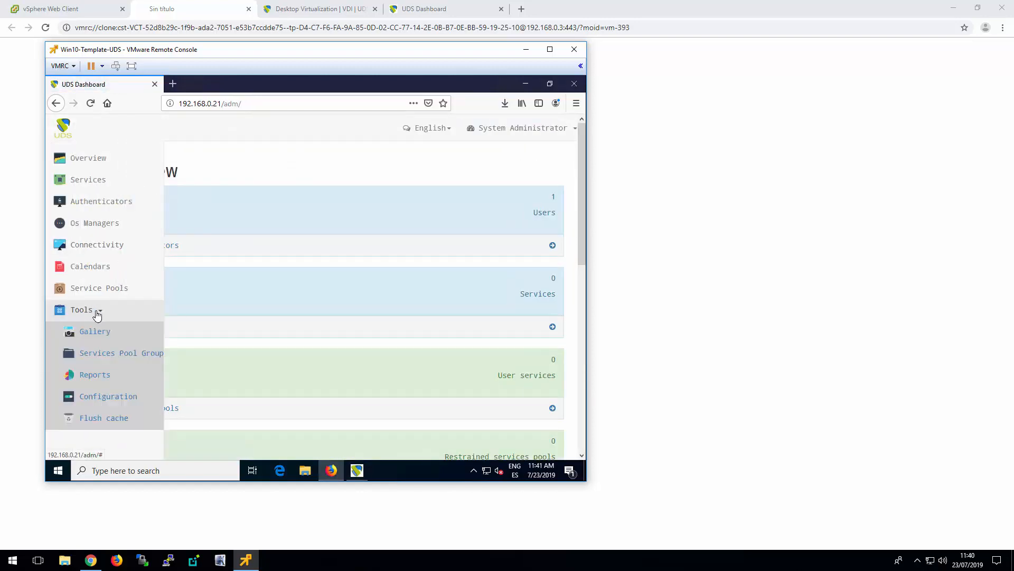
{"action": "left_click", "coordinate": [110, 397]}
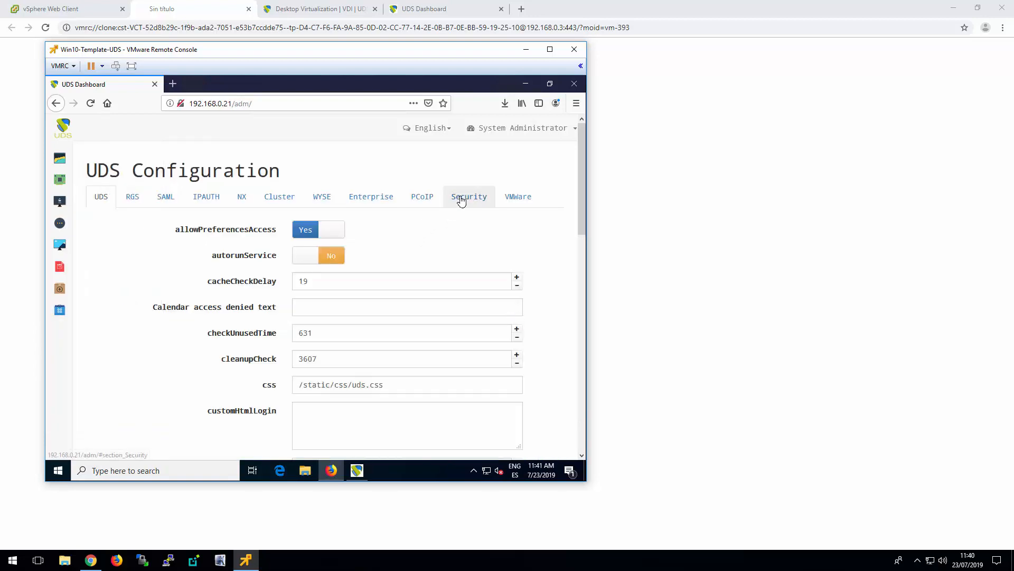
{"action": "left_click", "coordinate": [461, 200]}
{"action": "left_click", "coordinate": [458, 390]}
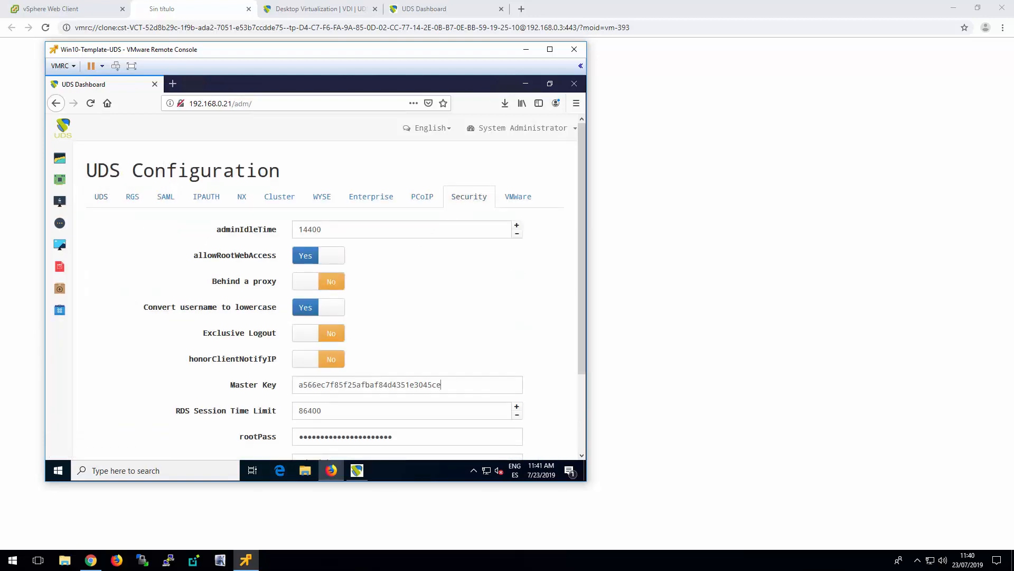
{"action": "left_click_drag", "start_coordinate": [458, 389], "coordinate": [294, 387]}
{"action": "right_click", "coordinate": [328, 383]}
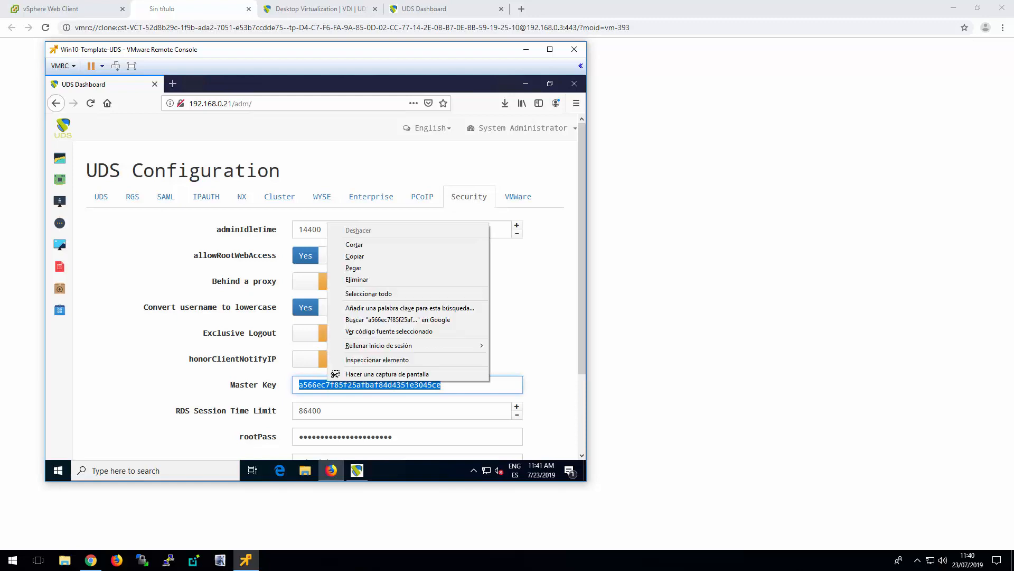
{"action": "left_click", "coordinate": [368, 258]}
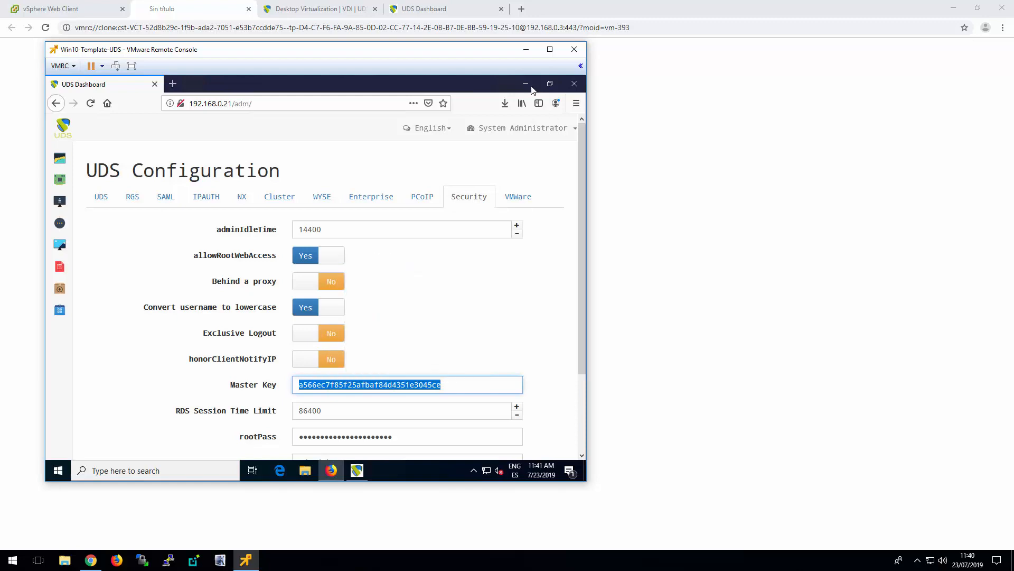
Return to the UDS Actor Configuration and paste the copied key as the UDS Master Key
{"action": "left_click", "coordinate": [526, 85]}
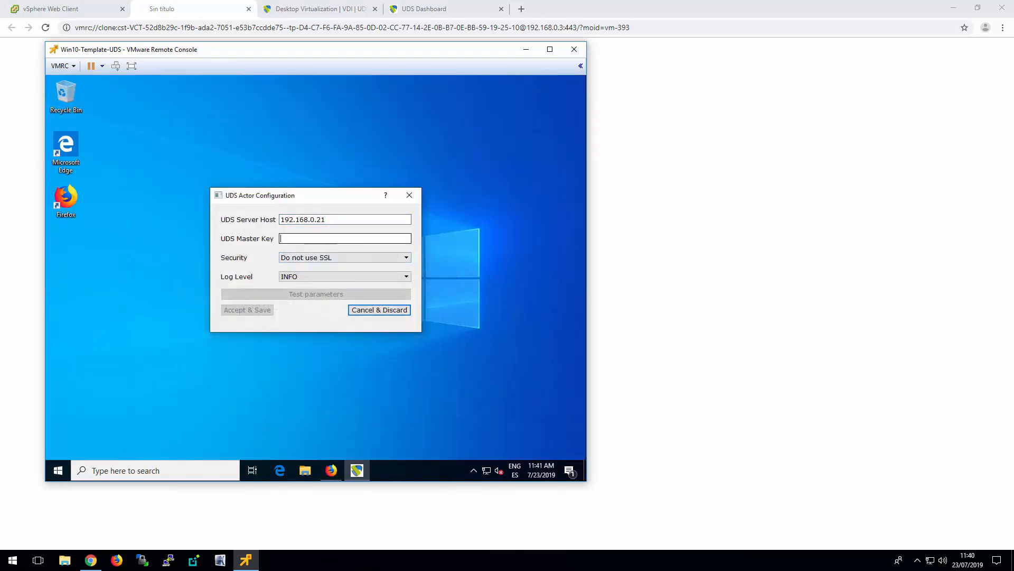
{"action": "right_click", "coordinate": [312, 239]}
{"action": "left_click", "coordinate": [338, 297]}
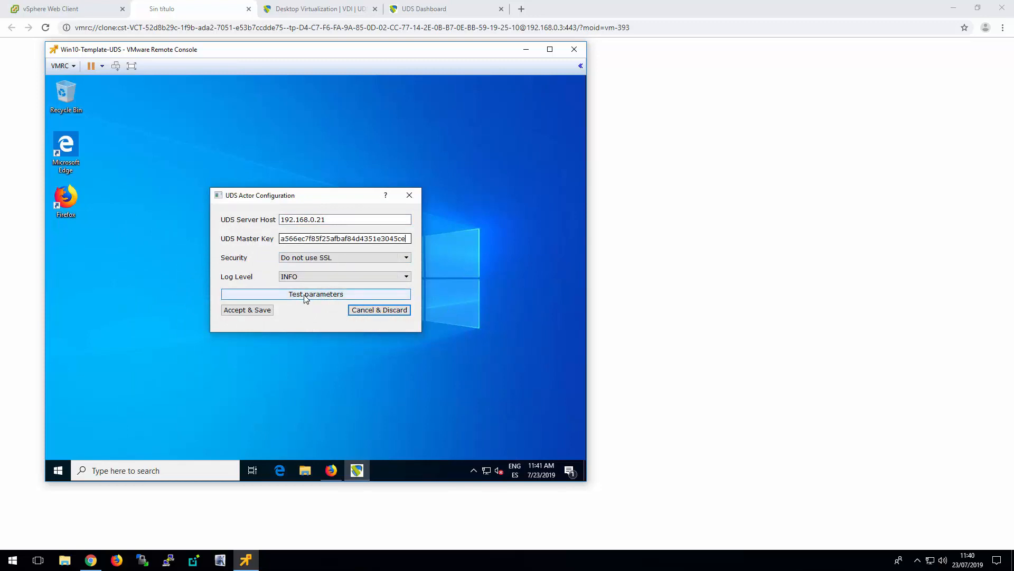
Set the actor's Security to Use SSL, test the parameters, and accept and save the configuration
{"action": "left_click", "coordinate": [323, 258]}
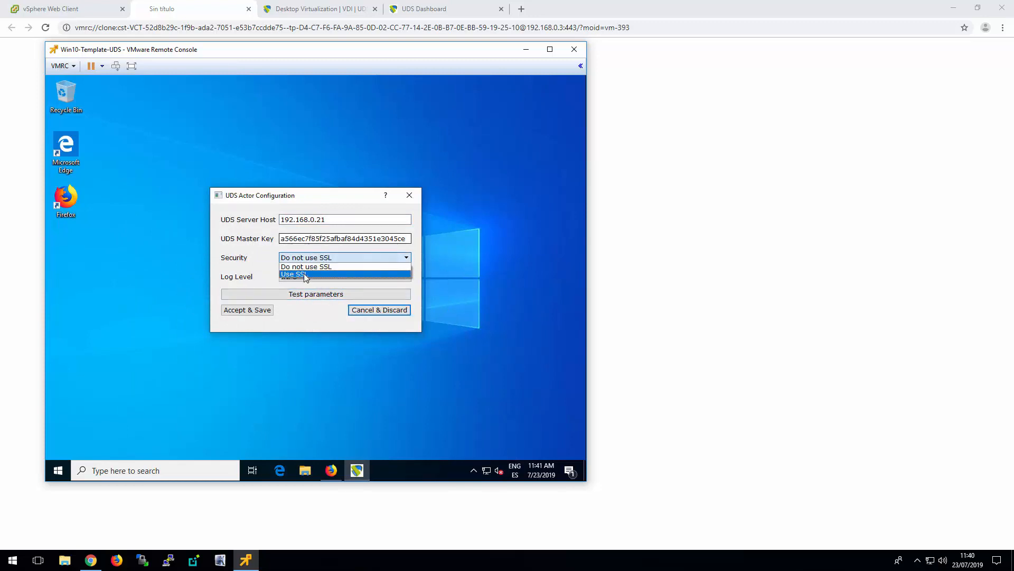
{"action": "left_click", "coordinate": [305, 274]}
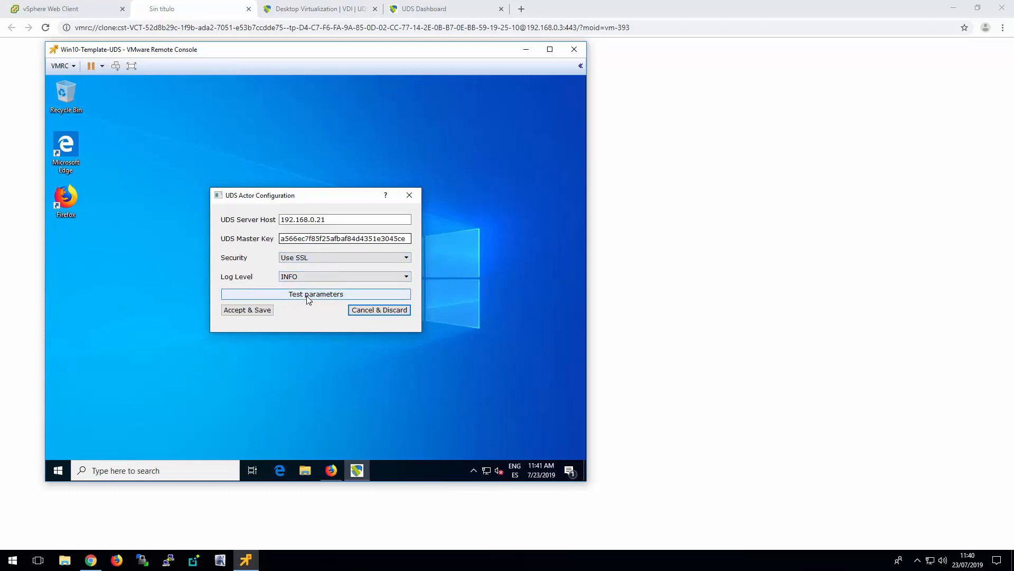
{"action": "left_click", "coordinate": [310, 297]}
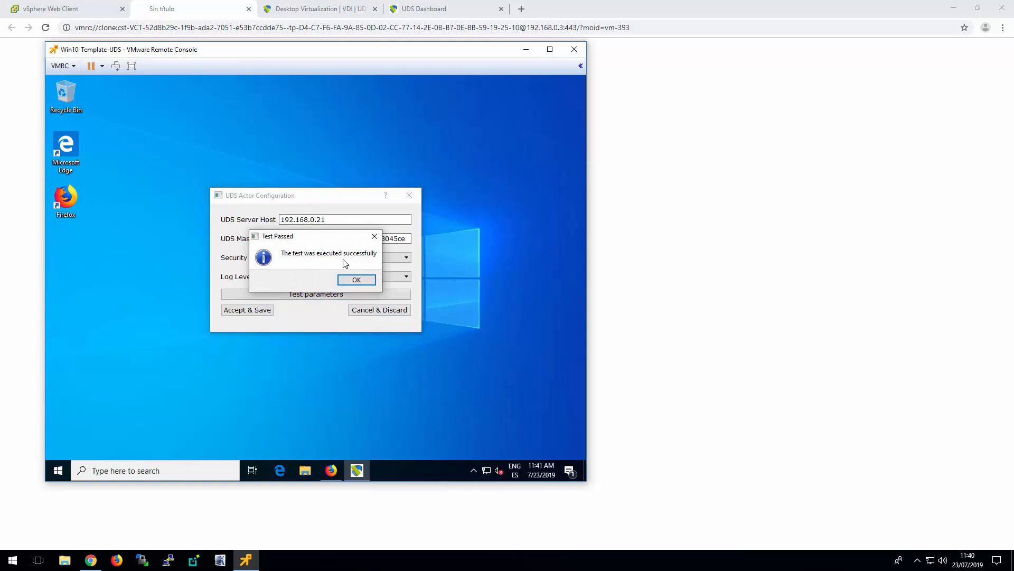
{"action": "left_click", "coordinate": [362, 280]}
{"action": "left_click", "coordinate": [235, 312]}
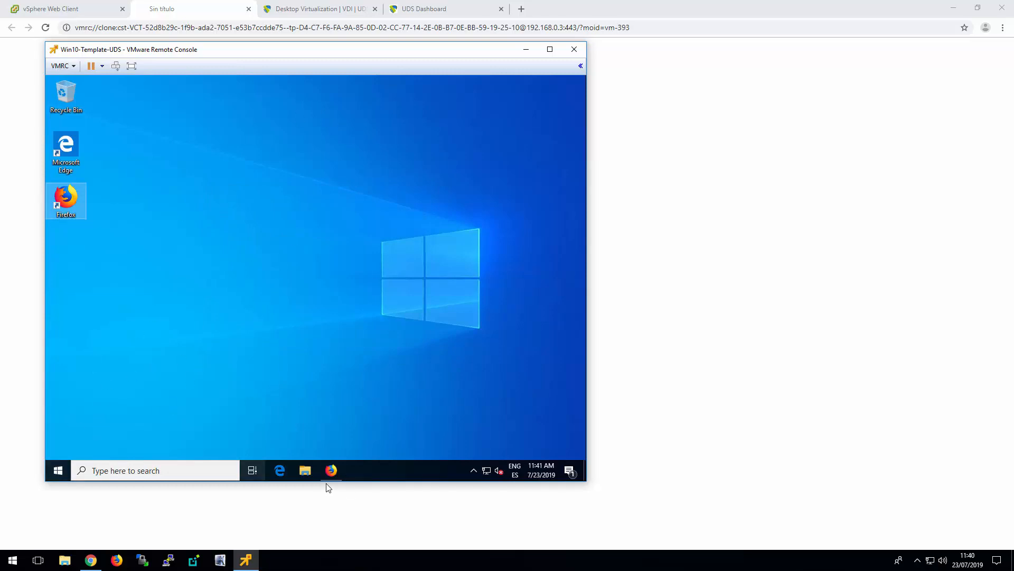
Allow remote connections to the Windows template without requiring Network Level Authentication, apply the change and close the system windows
{"action": "left_click", "coordinate": [306, 471]}
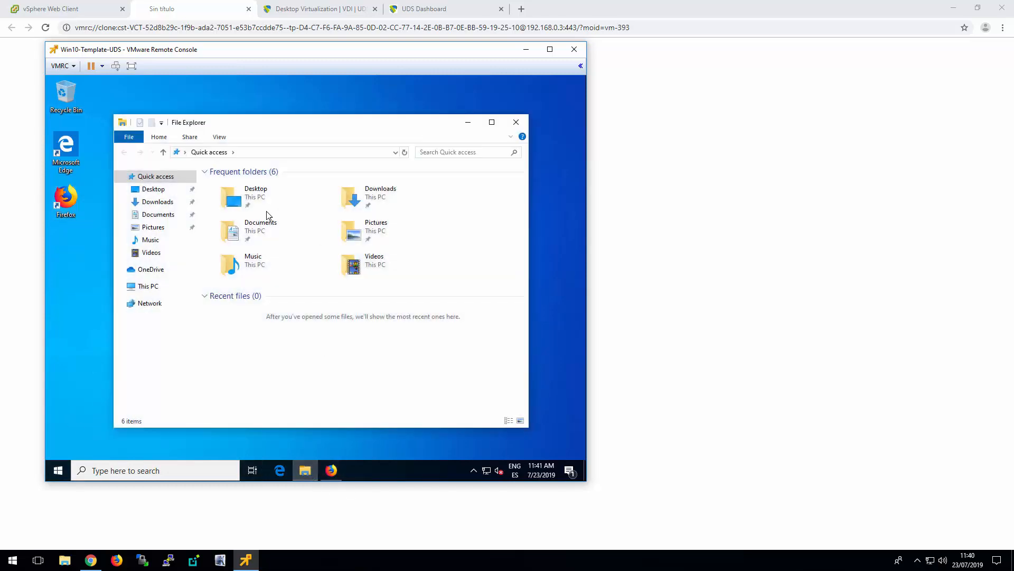
{"action": "right_click", "coordinate": [149, 288]}
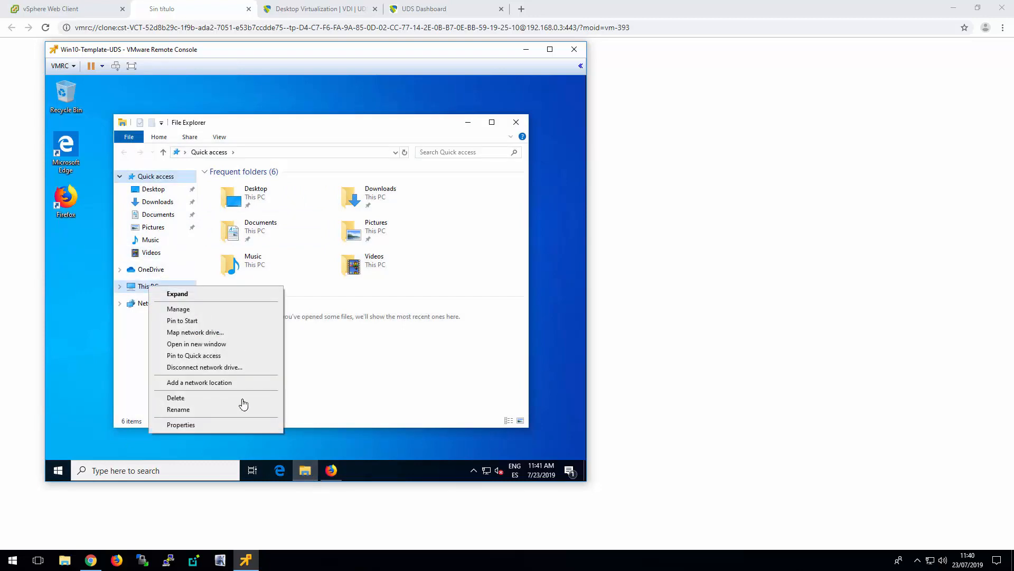
{"action": "left_click", "coordinate": [197, 429]}
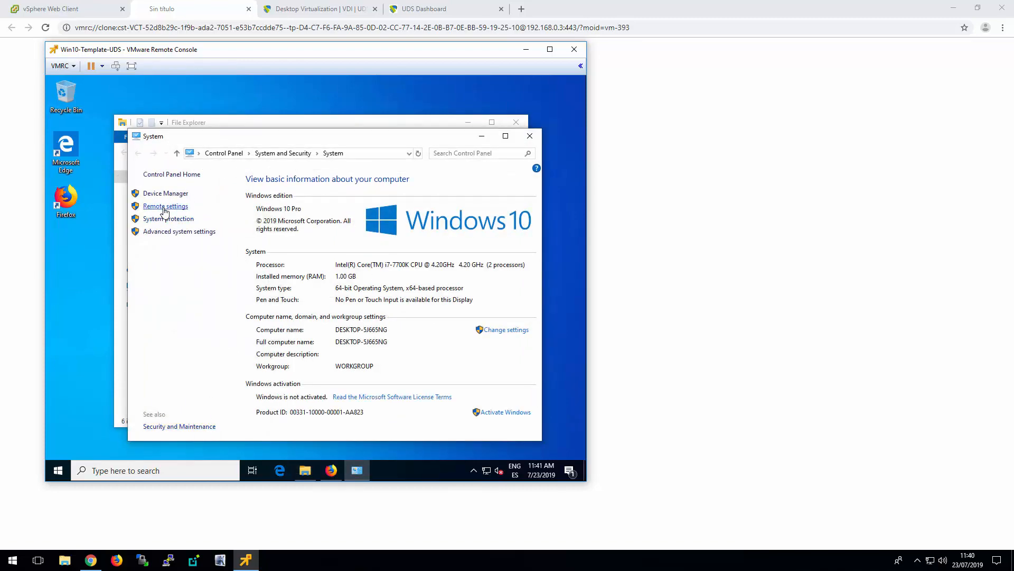
{"action": "left_click", "coordinate": [165, 207]}
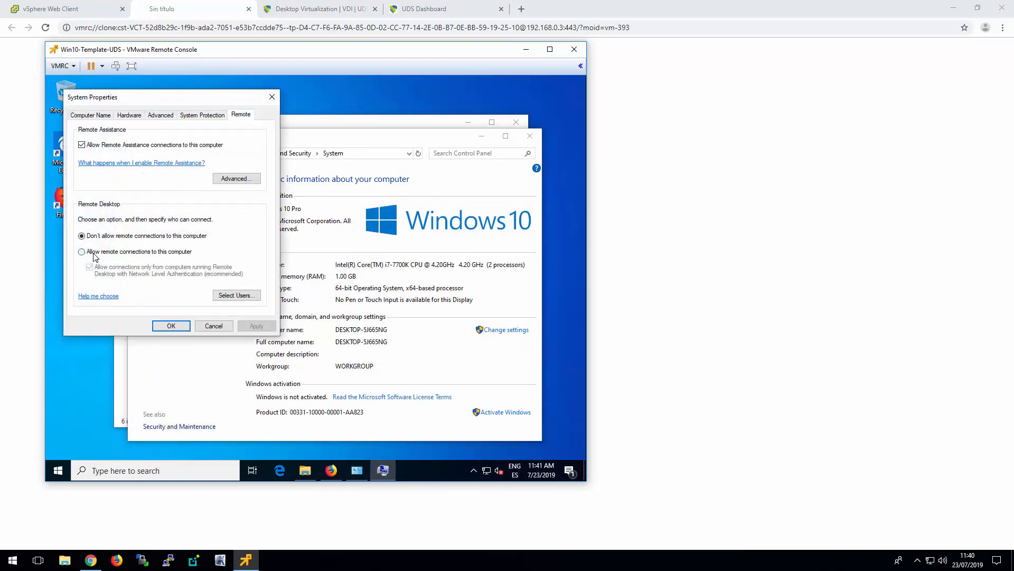
{"action": "left_click", "coordinate": [83, 251]}
{"action": "left_click", "coordinate": [174, 182]}
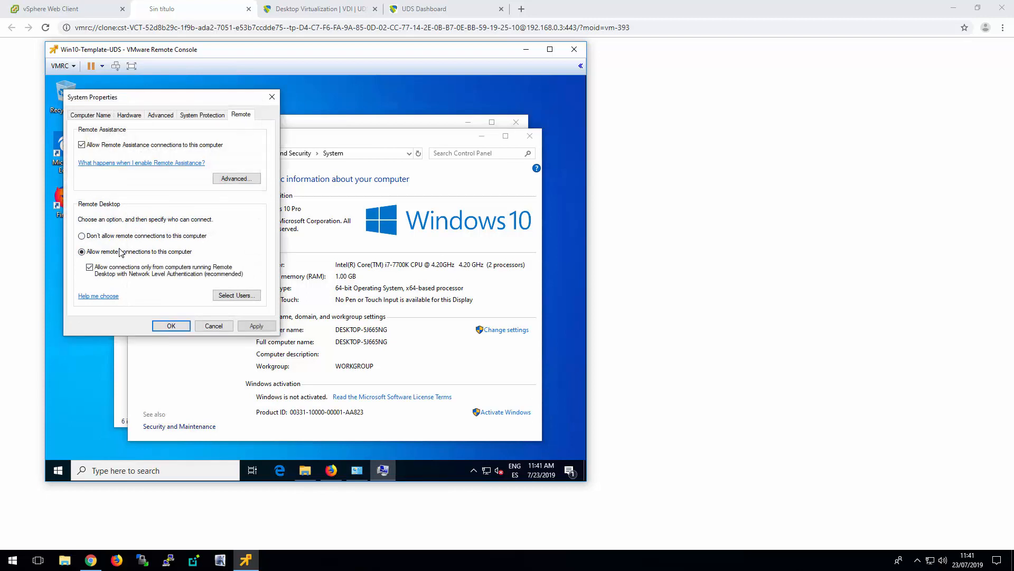
{"action": "left_click", "coordinate": [90, 268]}
{"action": "left_click", "coordinate": [256, 329]}
{"action": "left_click", "coordinate": [170, 325]}
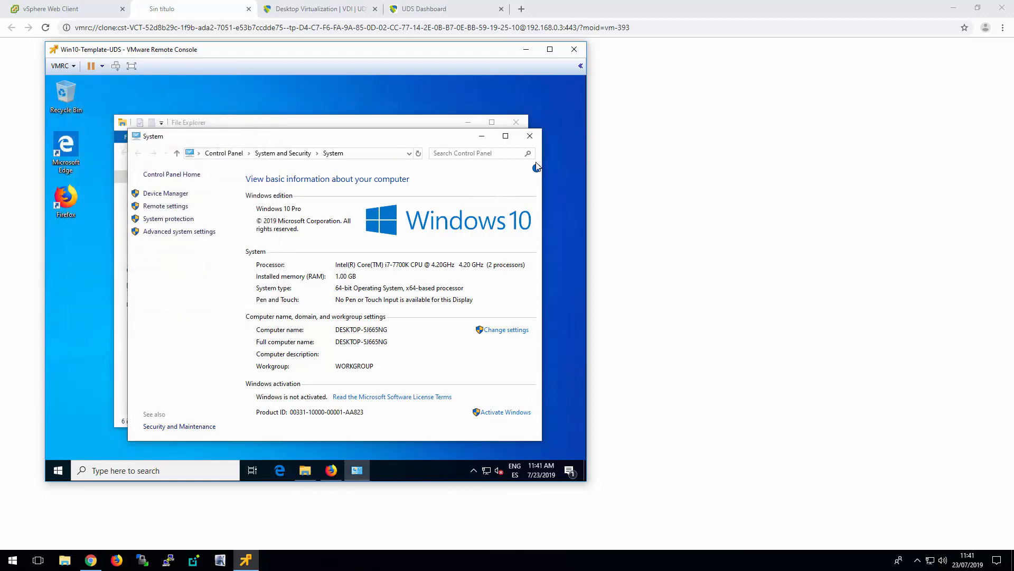
{"action": "left_click", "coordinate": [531, 136]}
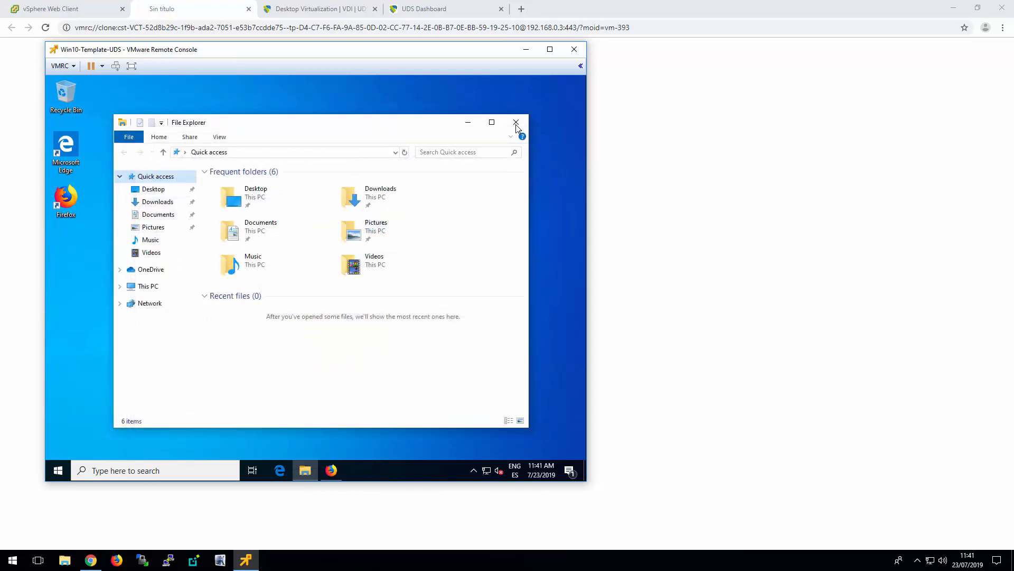
{"action": "left_click", "coordinate": [516, 123]}
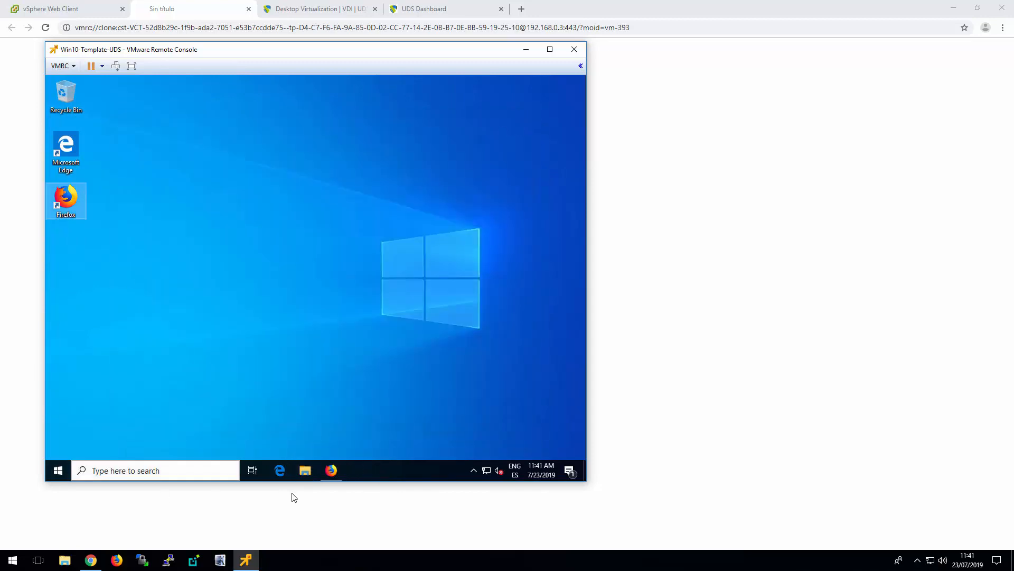
Log out of the UDS administration dashboard in Firefox and close the browser
{"action": "left_click", "coordinate": [331, 469]}
{"action": "left_click", "coordinate": [526, 128]}
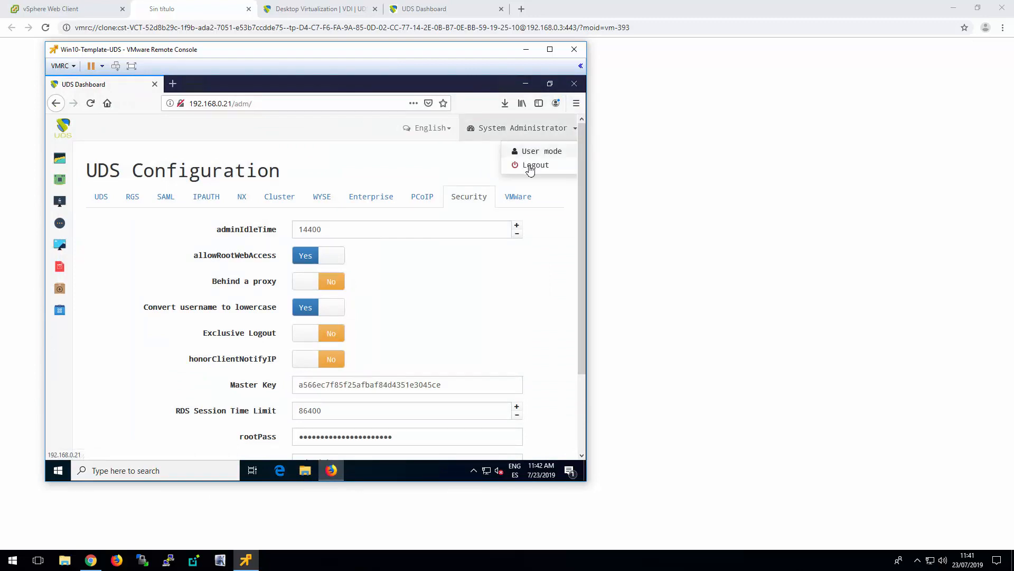
{"action": "left_click", "coordinate": [531, 166]}
{"action": "left_click", "coordinate": [580, 84]}
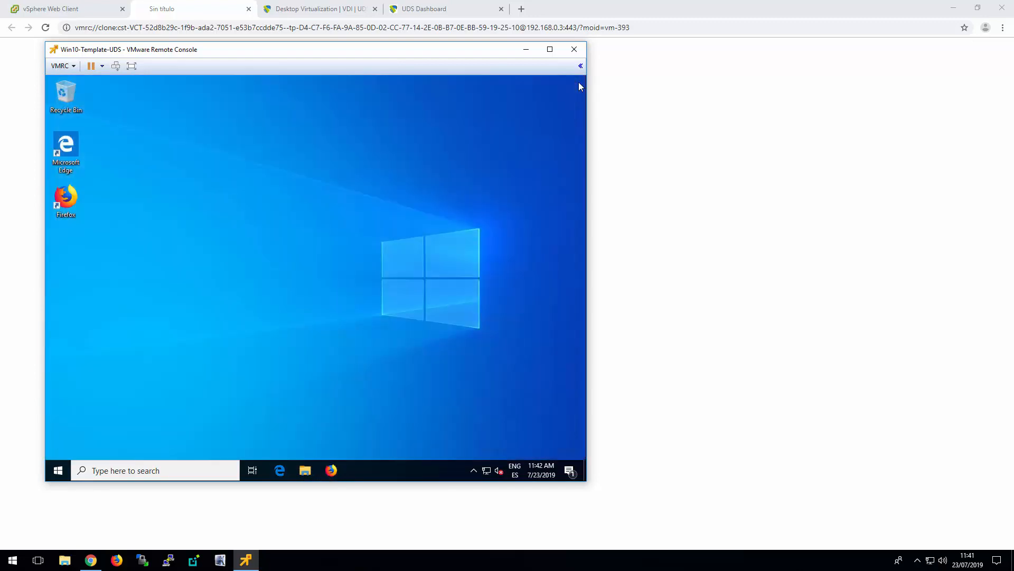
Shut down the Win10-Template-UDS machine and close its remote console and the leftover blank browser page
{"action": "right_click", "coordinate": [58, 470]}
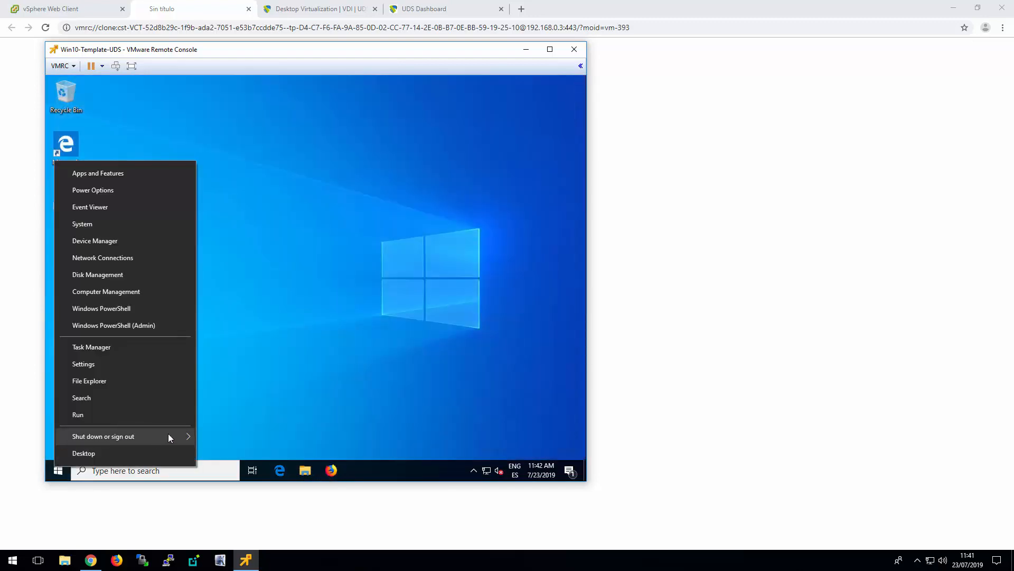
{"action": "mouse_move", "coordinate": [188, 438]}
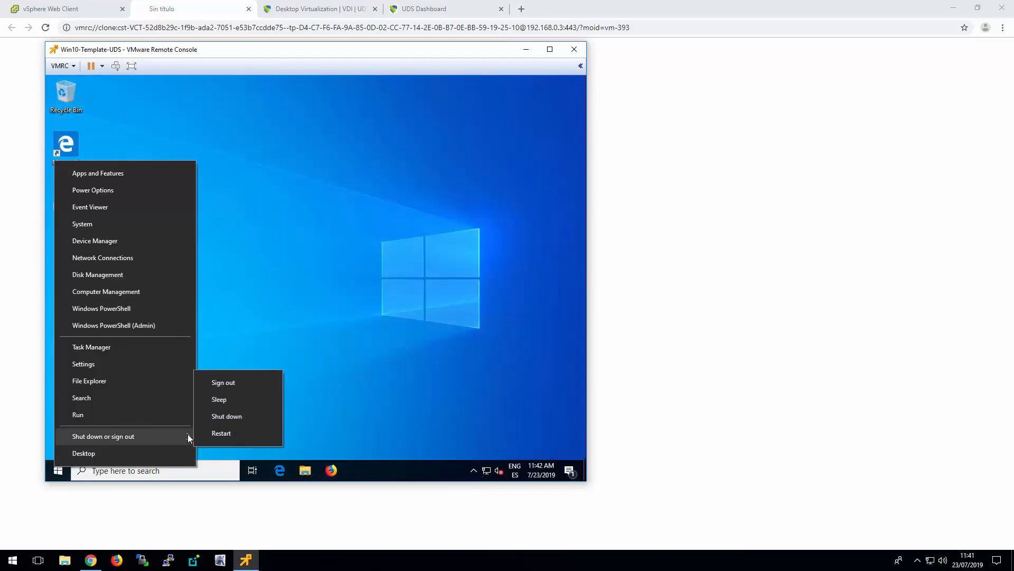
{"action": "left_click", "coordinate": [238, 419]}
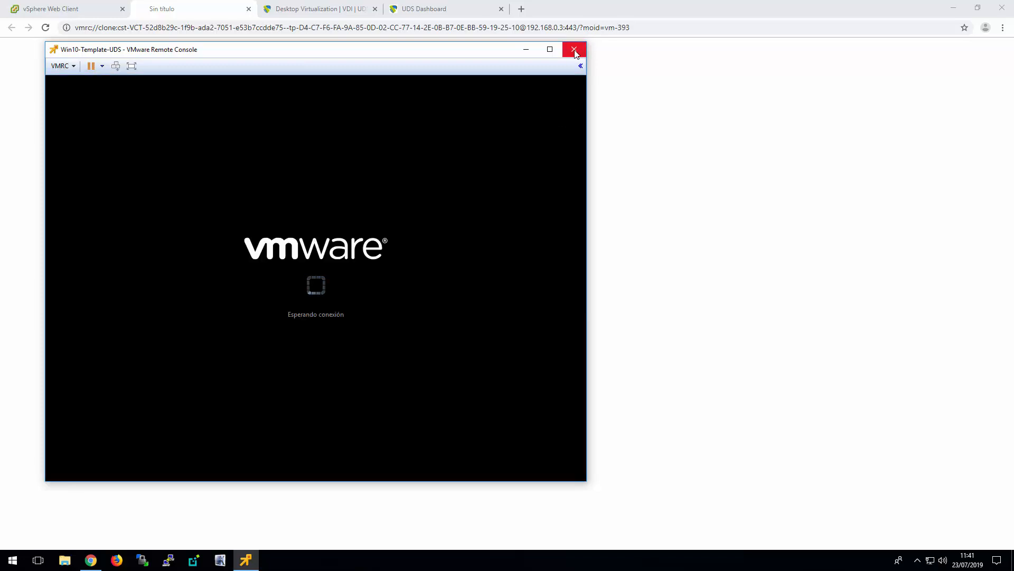
{"action": "left_click", "coordinate": [575, 50]}
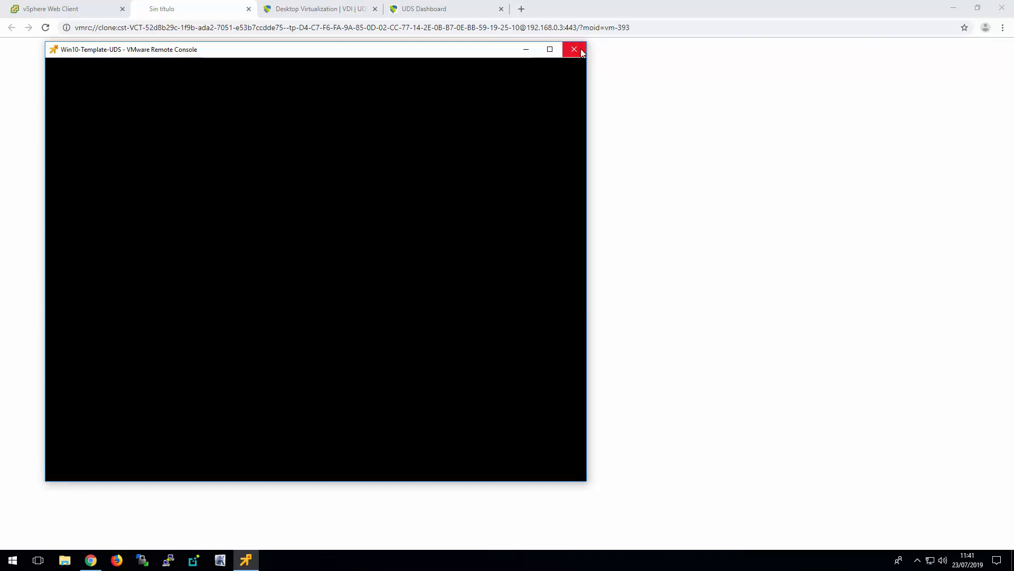
{"action": "left_click", "coordinate": [248, 9]}
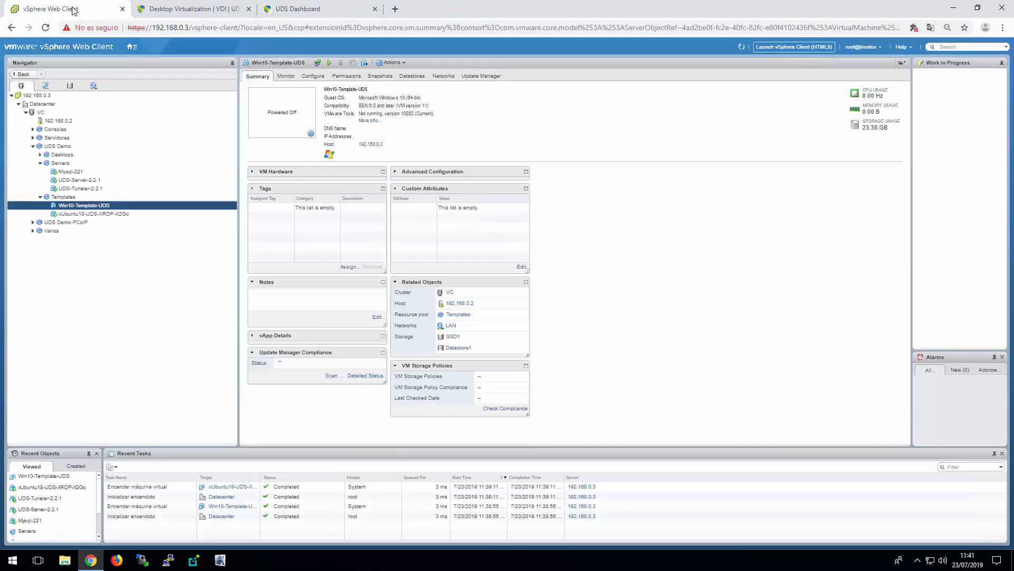
Launch the remote console of the xUbuntu18-UDS-XRDP-X2Go template in vSphere Web Client
{"action": "left_click", "coordinate": [86, 215]}
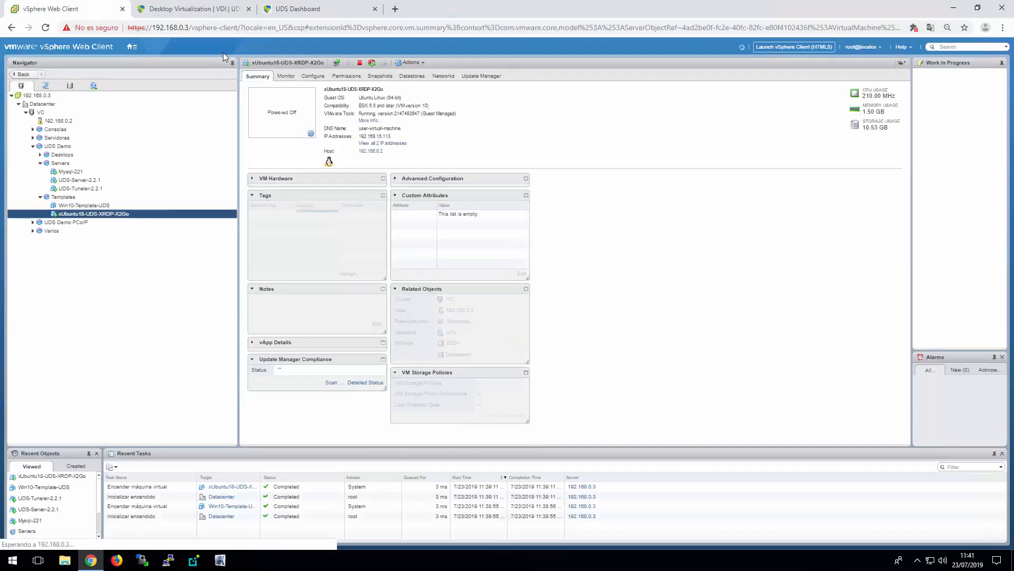
{"action": "left_click", "coordinate": [311, 133]}
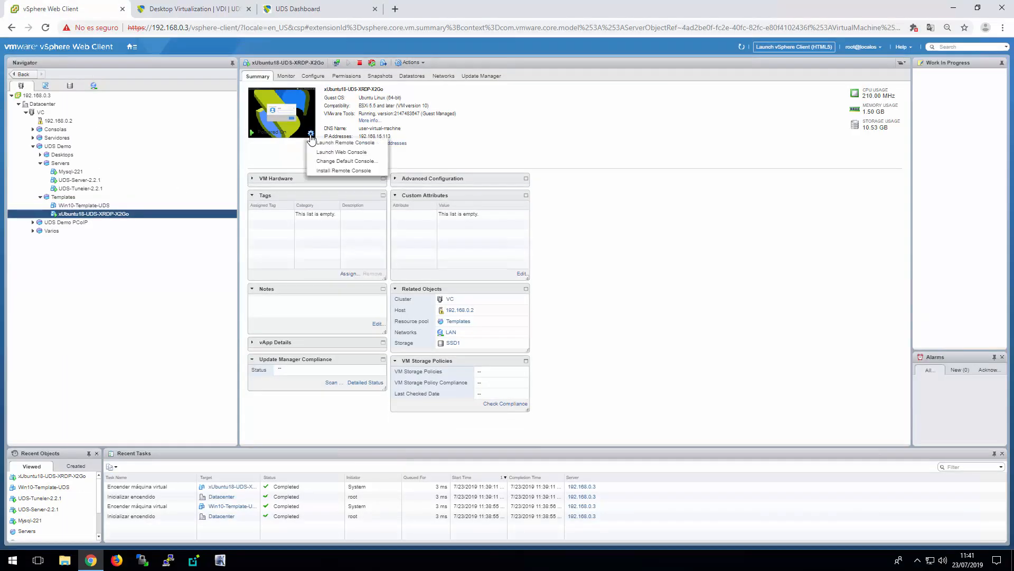
{"action": "left_click", "coordinate": [341, 143]}
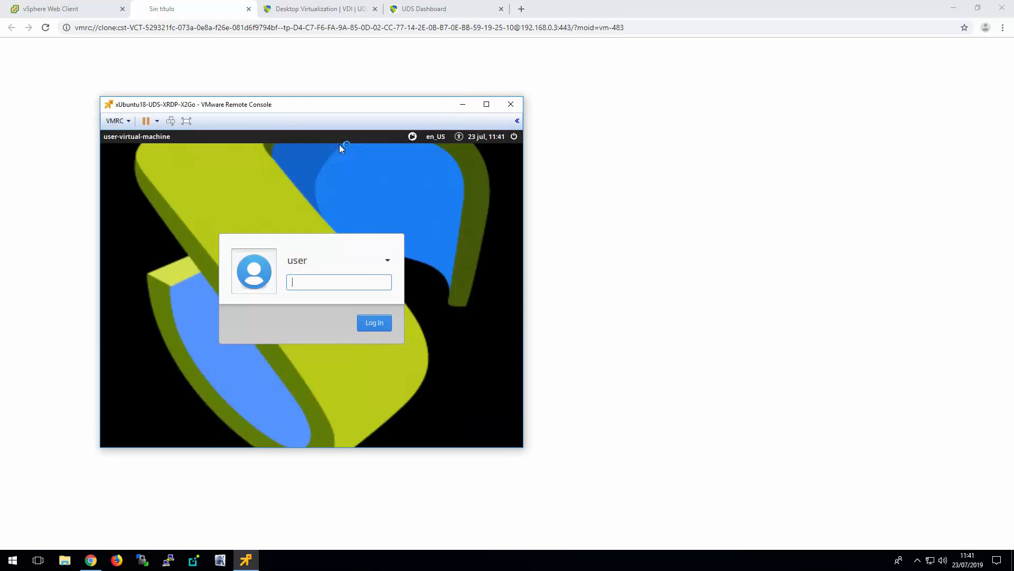
Log in to the xUbuntu template by entering the account password, and reposition the console window
{"action": "left_click", "coordinate": [319, 289]}
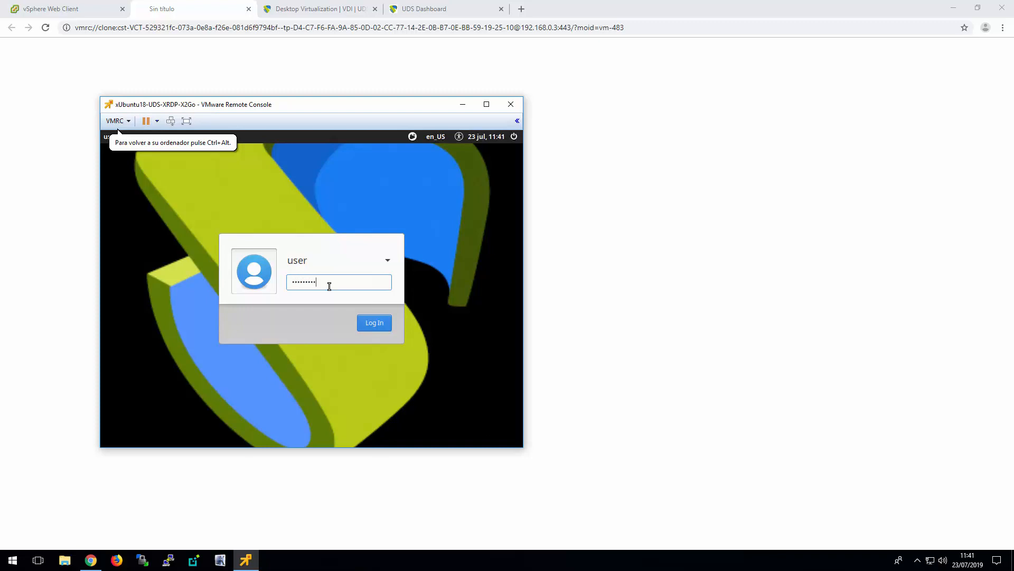
{"action": "key", "text": "Return"}
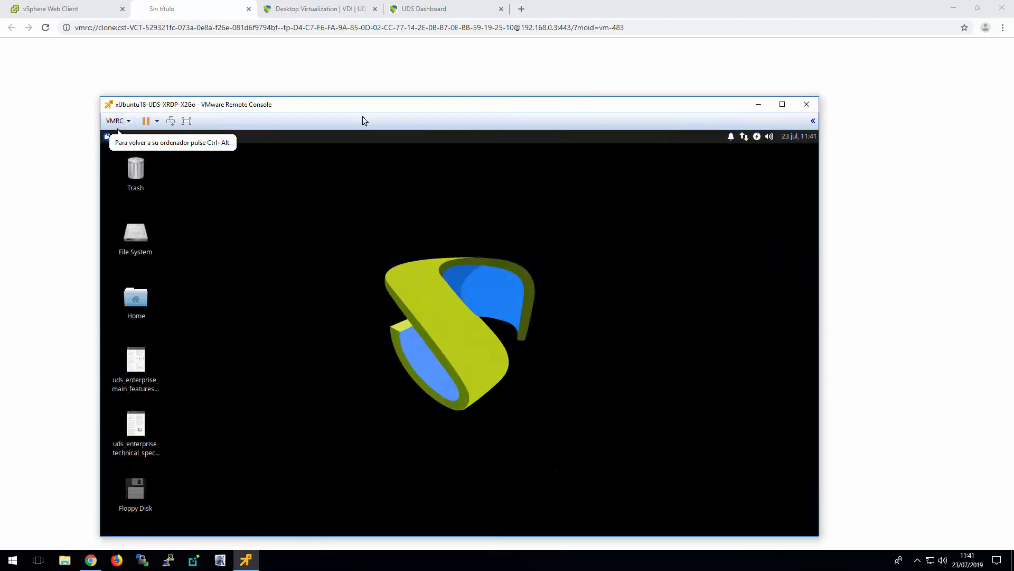
{"action": "left_click_drag", "start_coordinate": [364, 109], "coordinate": [383, 60]}
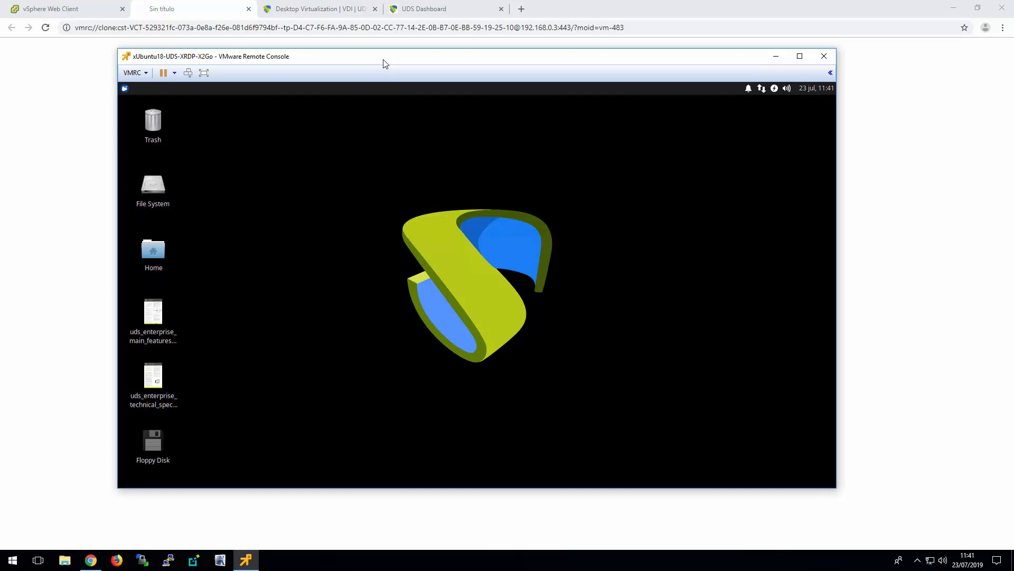
Run UDS Actor Configuration on the xUbuntu template, authenticating with the account password, and set the UDS Server Host to 192.168.0.21
{"action": "left_click", "coordinate": [123, 89]}
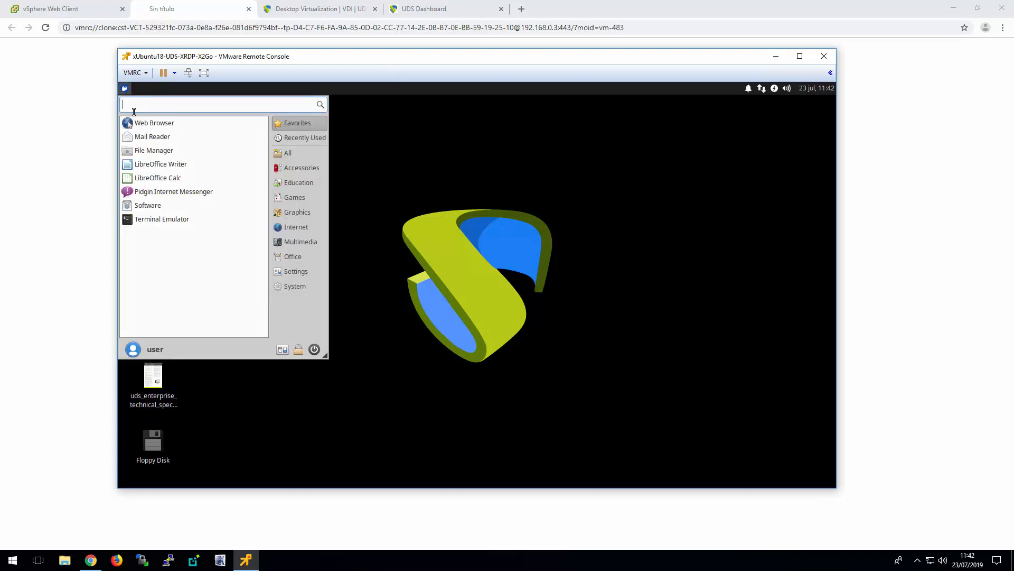
{"action": "left_click", "coordinate": [291, 271]}
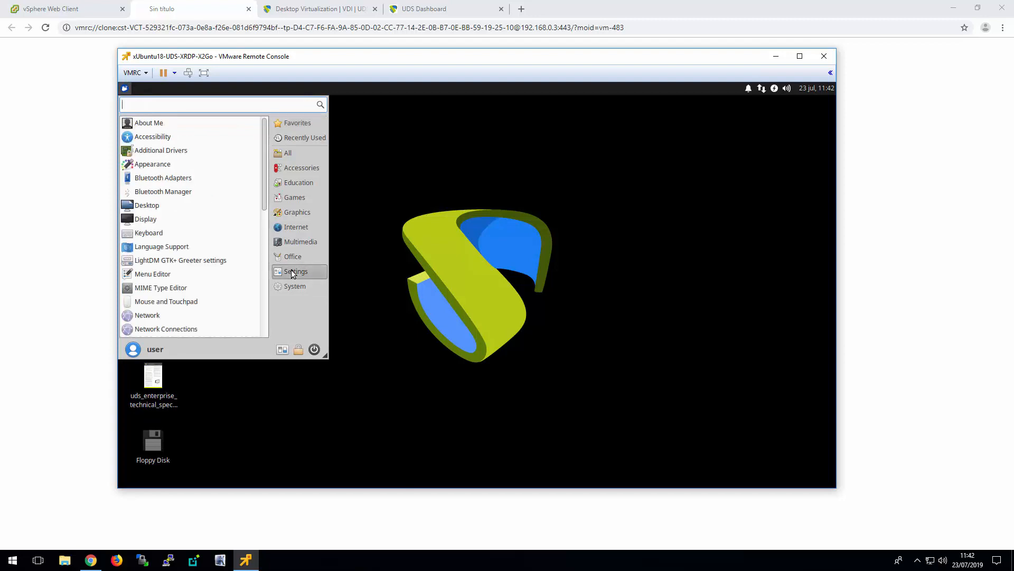
{"action": "scroll", "coordinate": [211, 247], "scroll_direction": "down", "scroll_amount": 3}
{"action": "scroll", "coordinate": [211, 246], "scroll_direction": "down", "scroll_amount": 5}
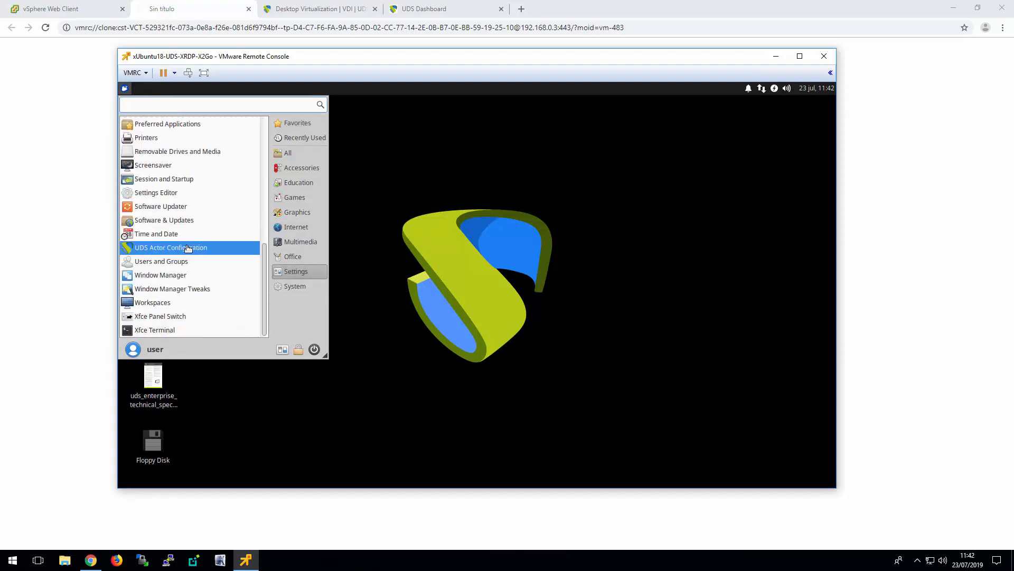
{"action": "left_click", "coordinate": [188, 248]}
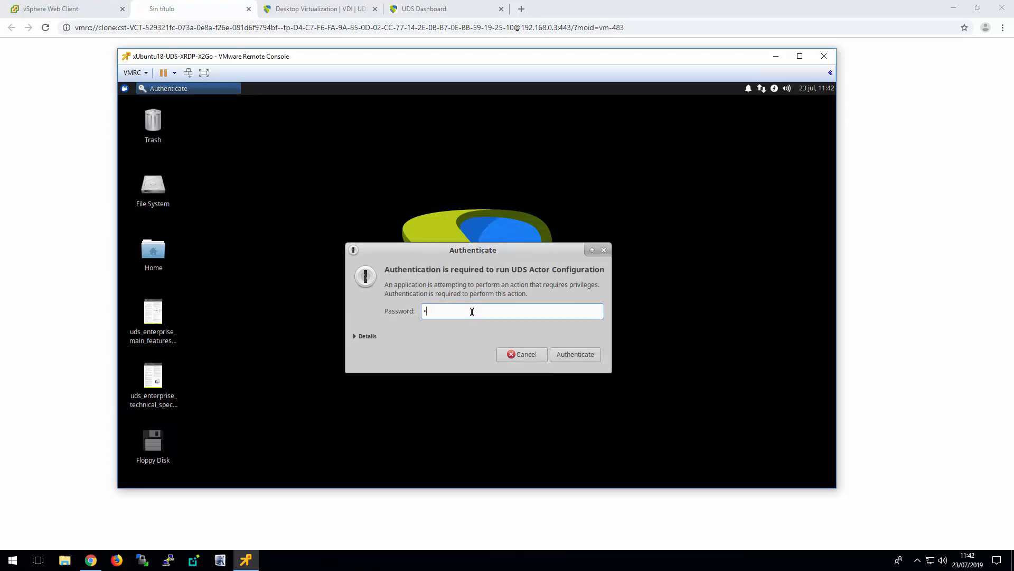
{"action": "key", "text": "Return"}
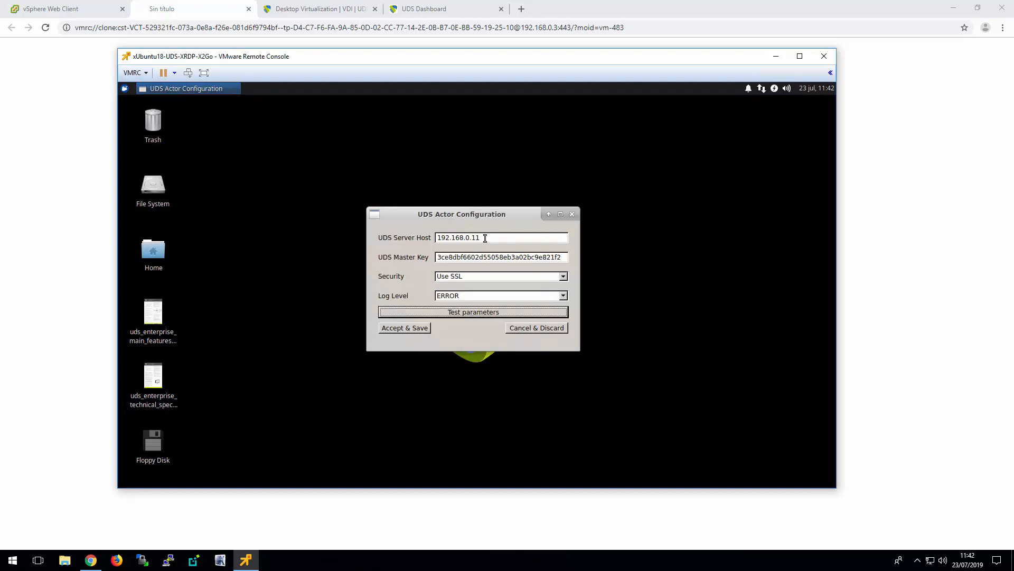
{"action": "left_click", "coordinate": [485, 237]}
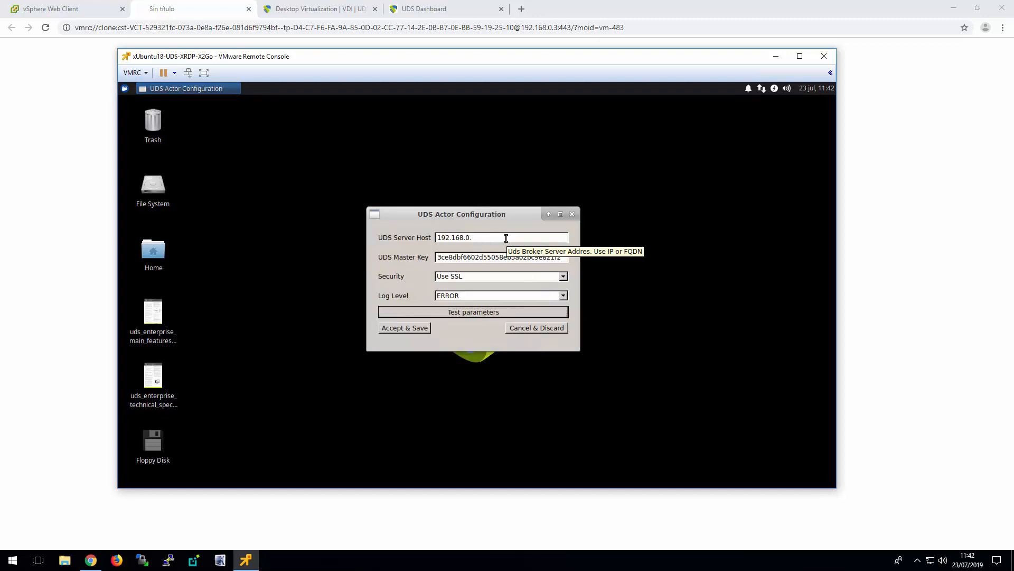
Launch the web browser on the xUbuntu template and go to the UDS server at 192.168.0.21
{"action": "left_click", "coordinate": [125, 88]}
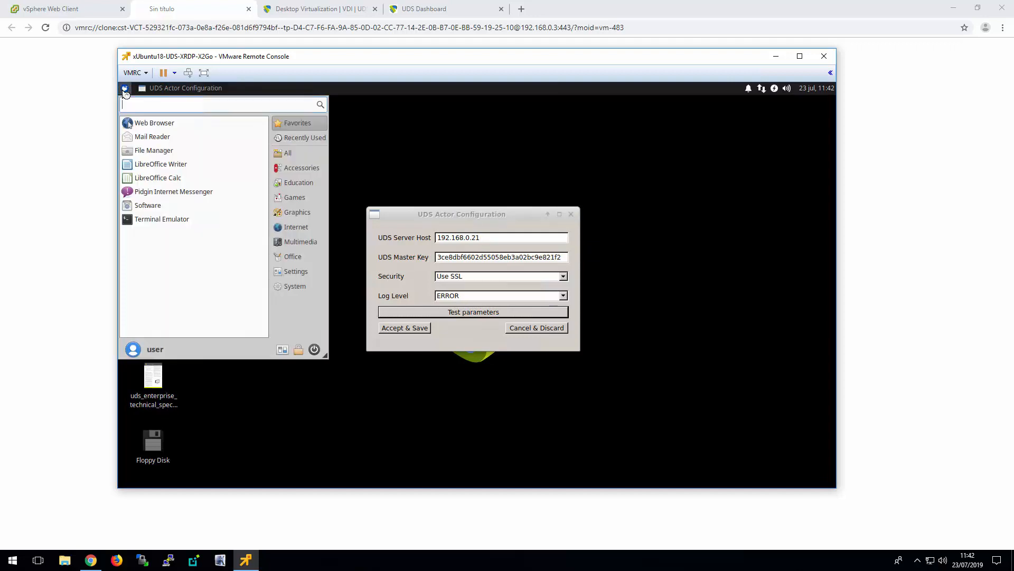
{"action": "left_click", "coordinate": [172, 123]}
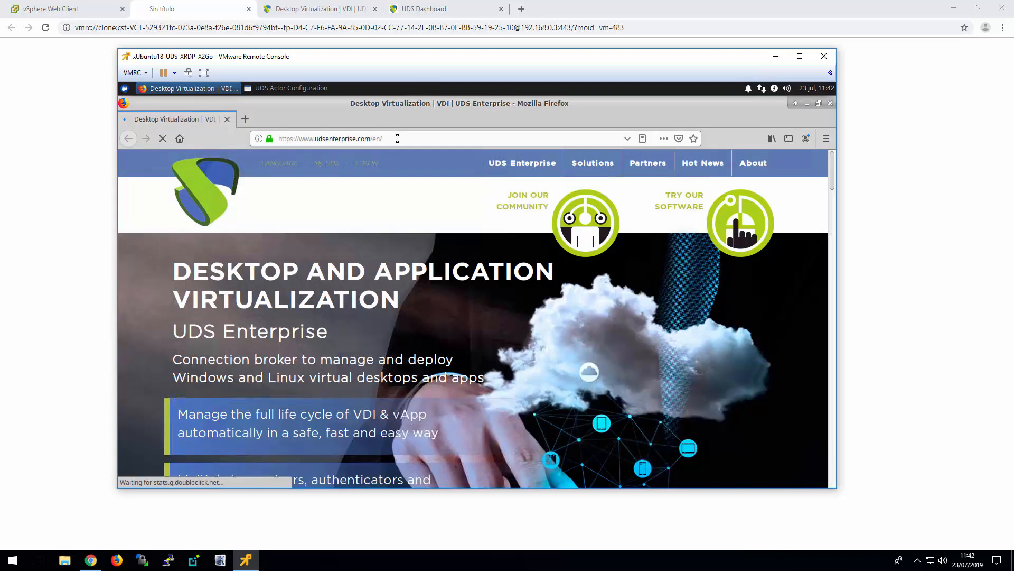
{"action": "left_click", "coordinate": [268, 136]}
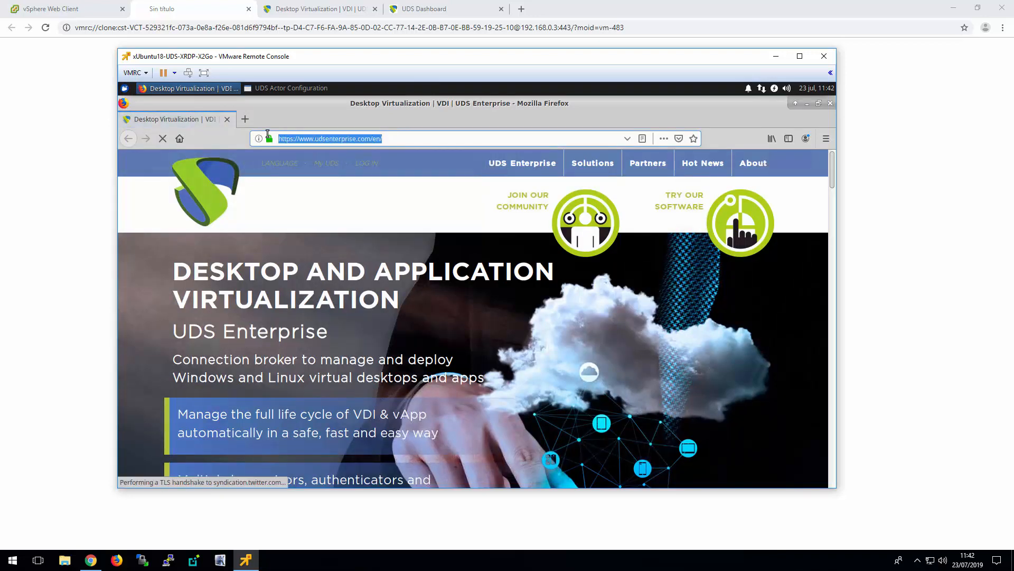
{"action": "type", "text": "192.168"}
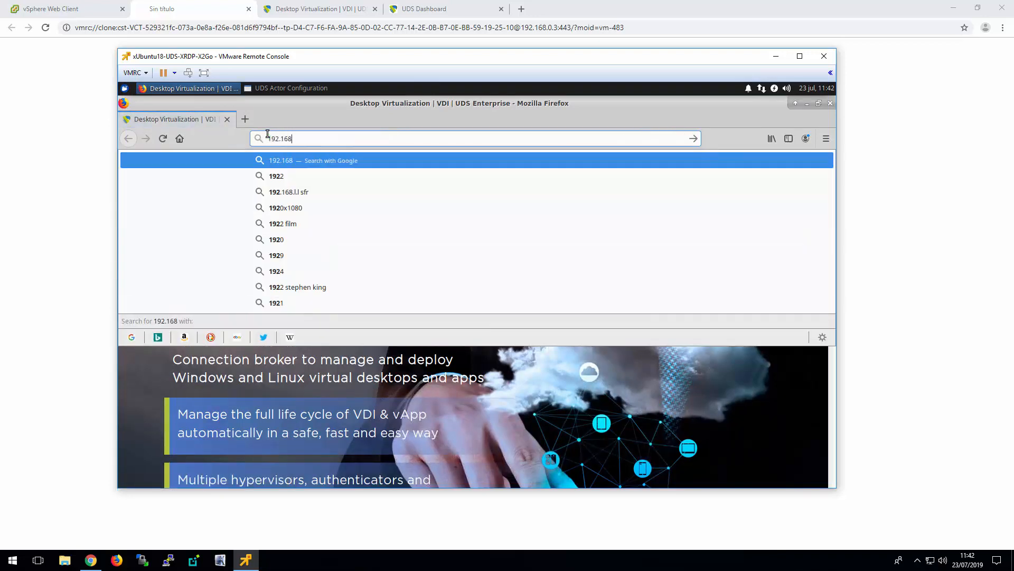
{"action": "type", "text": ".0.21"}
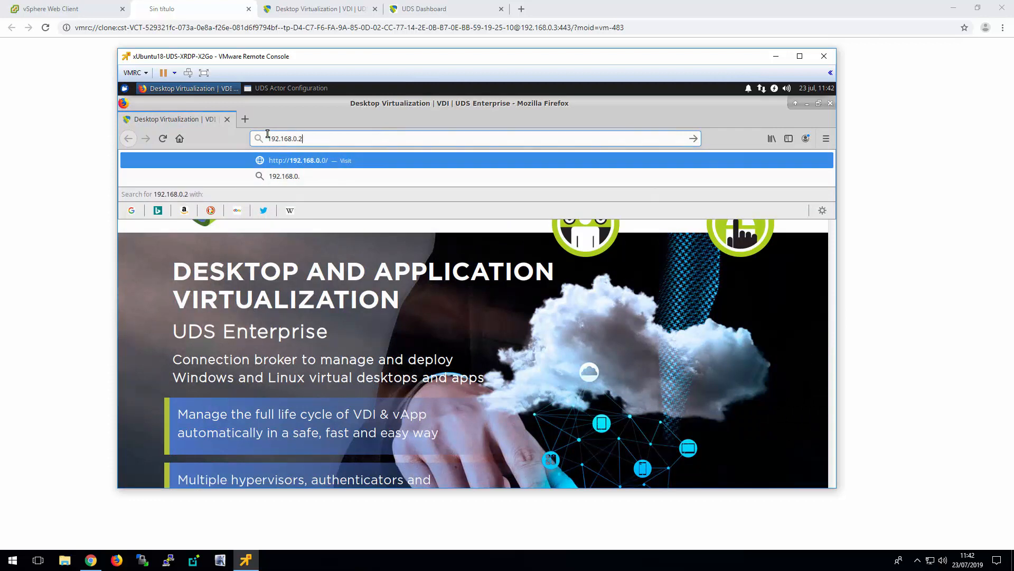
{"action": "key", "text": "Return"}
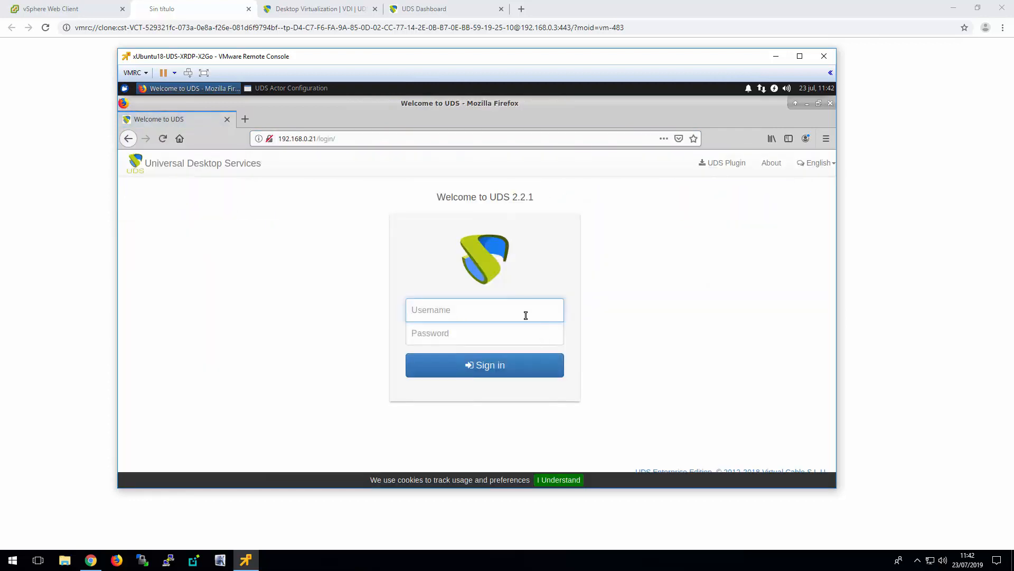
Sign in to UDS as udsadmin with the account password and dismiss the browser's prompt
{"action": "type", "text": "udsadmin"}
{"action": "key", "text": "Tab"}
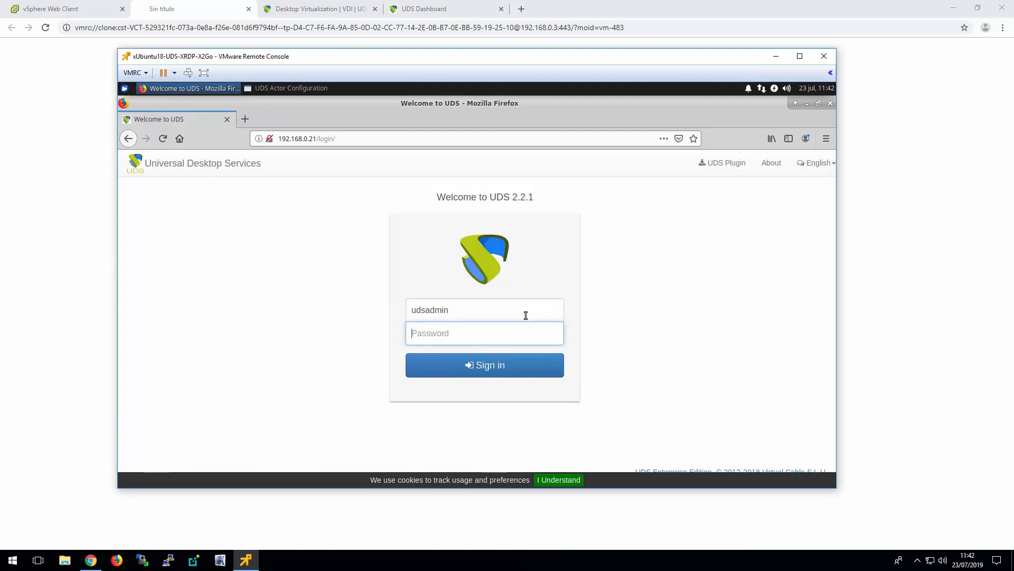
{"action": "type", "text": "•••"}
{"action": "key", "text": "Return"}
{"action": "left_click", "coordinate": [362, 251]}
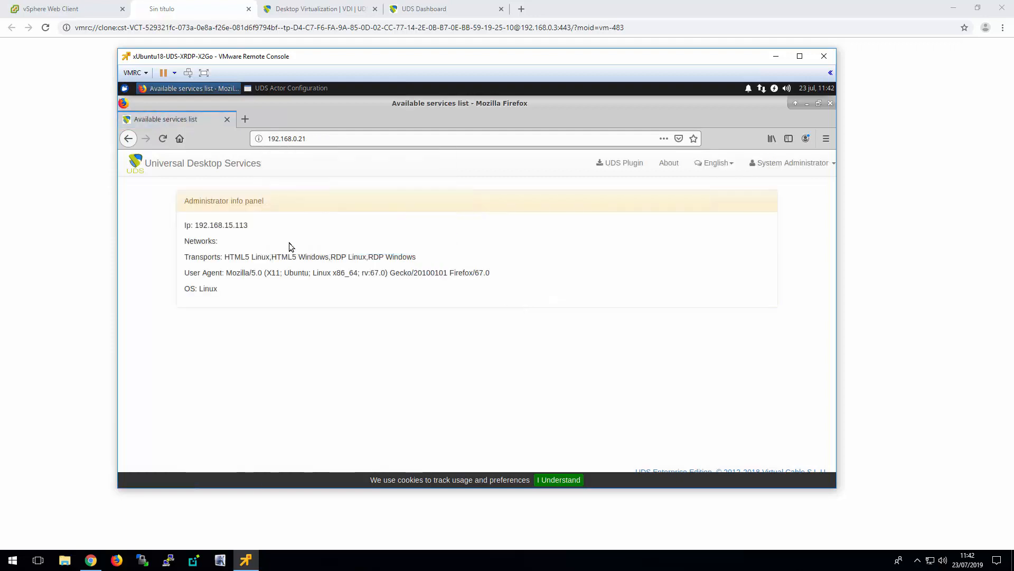
Go to the Security settings of UDS Configuration in the dashboard and copy the Master Key
{"action": "left_click", "coordinate": [798, 163]}
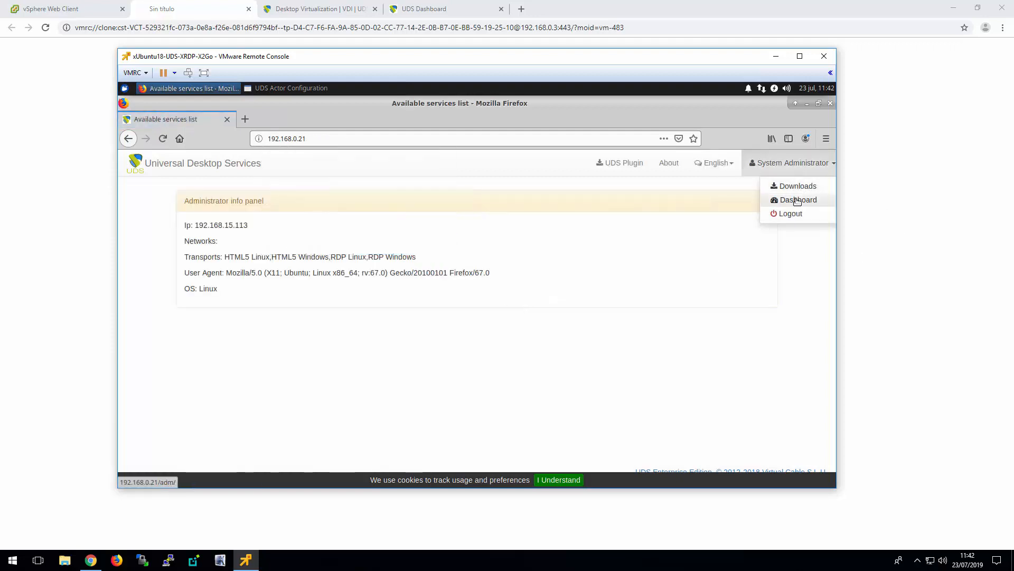
{"action": "left_click", "coordinate": [797, 199]}
{"action": "mouse_move", "coordinate": [122, 311]}
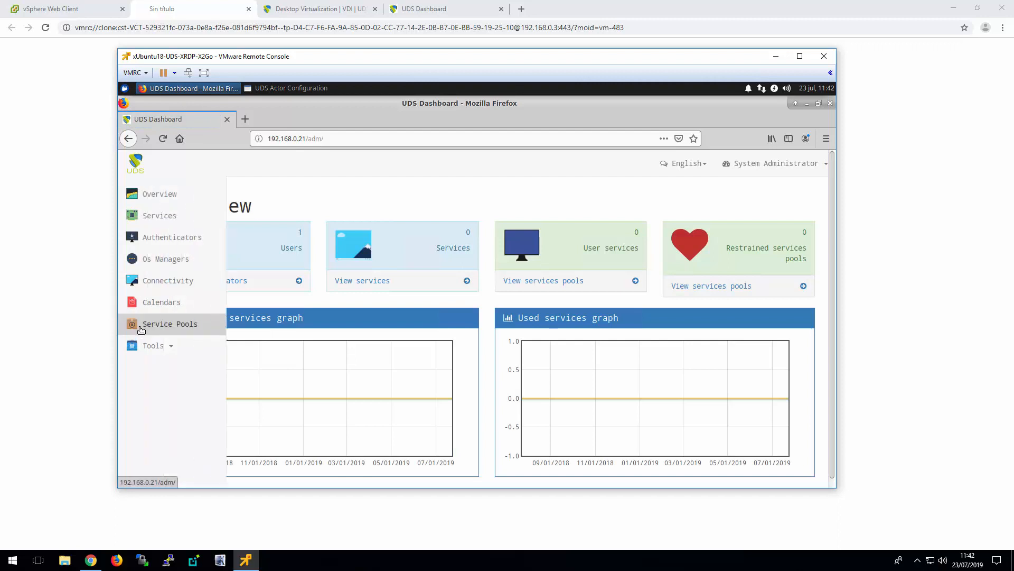
{"action": "left_click", "coordinate": [160, 353]}
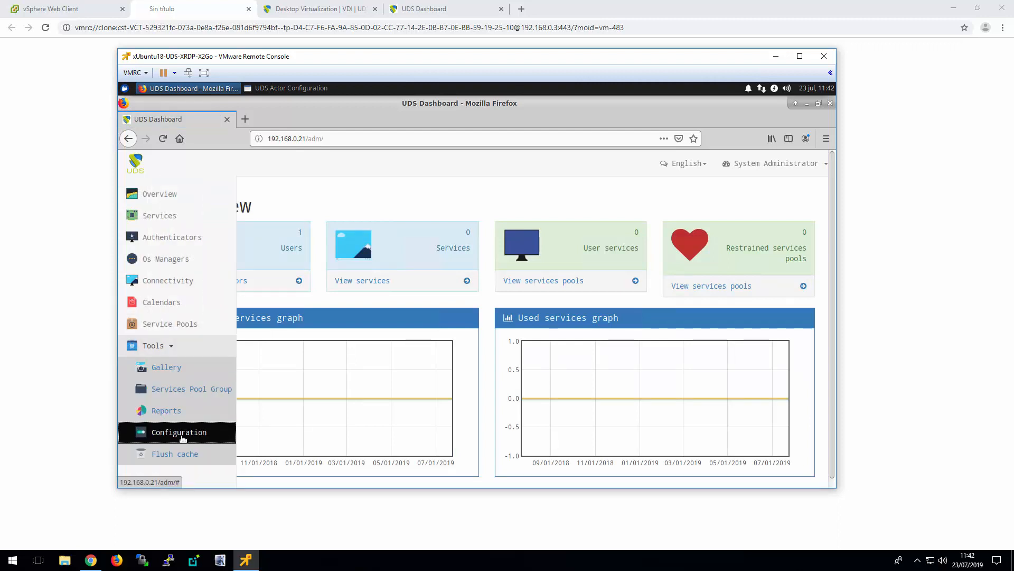
{"action": "left_click", "coordinate": [183, 433]}
{"action": "left_click", "coordinate": [534, 236]}
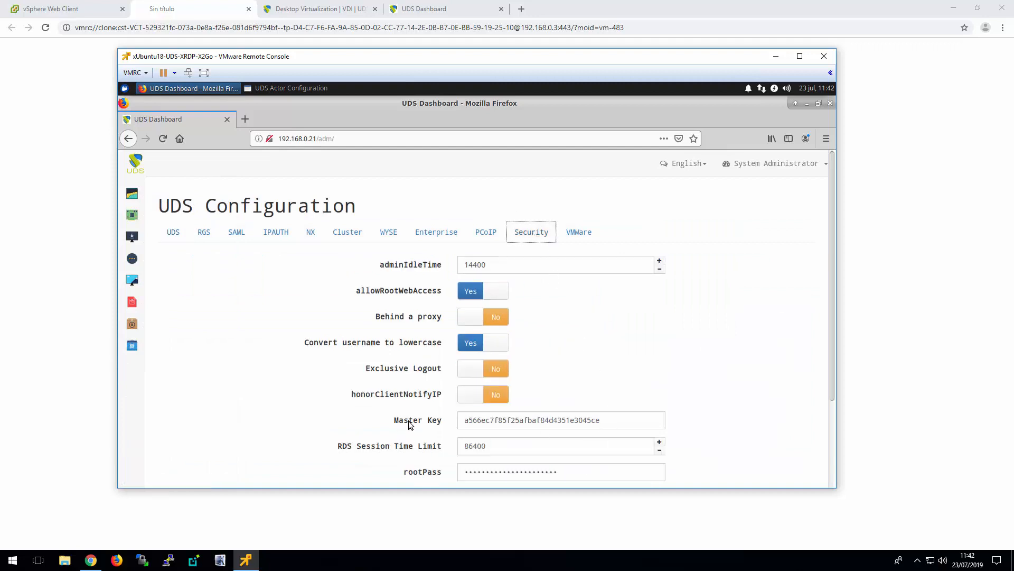
{"action": "left_click_drag", "start_coordinate": [602, 420], "coordinate": [468, 421]}
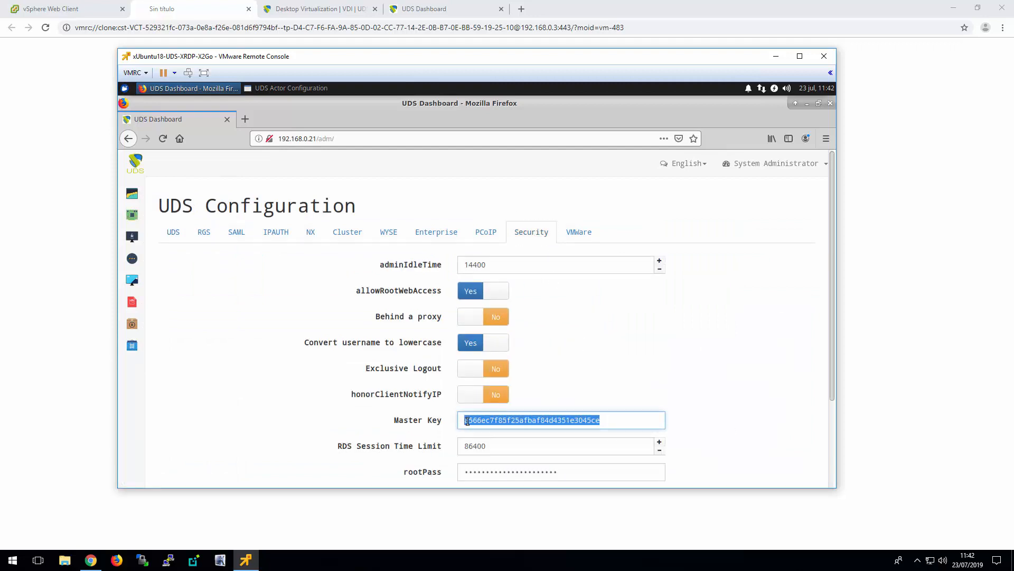
{"action": "right_click", "coordinate": [467, 421]}
{"action": "left_click", "coordinate": [512, 280]}
Replace the UDS Master Key in UDS Actor Configuration with the copied key, test the parameters, and save the configuration
{"action": "left_click", "coordinate": [805, 106]}
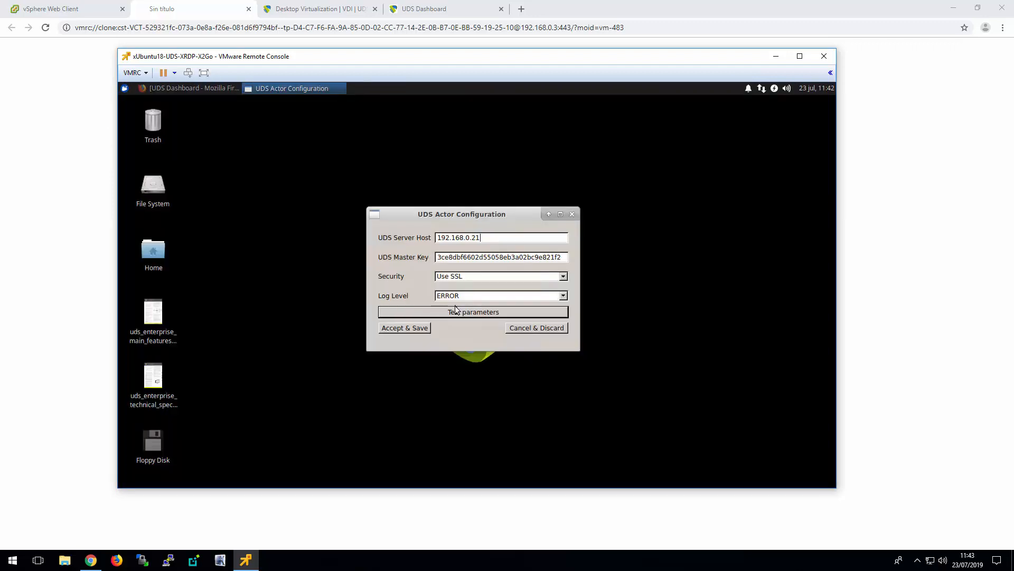
{"action": "left_click_drag", "start_coordinate": [564, 259], "coordinate": [424, 257]}
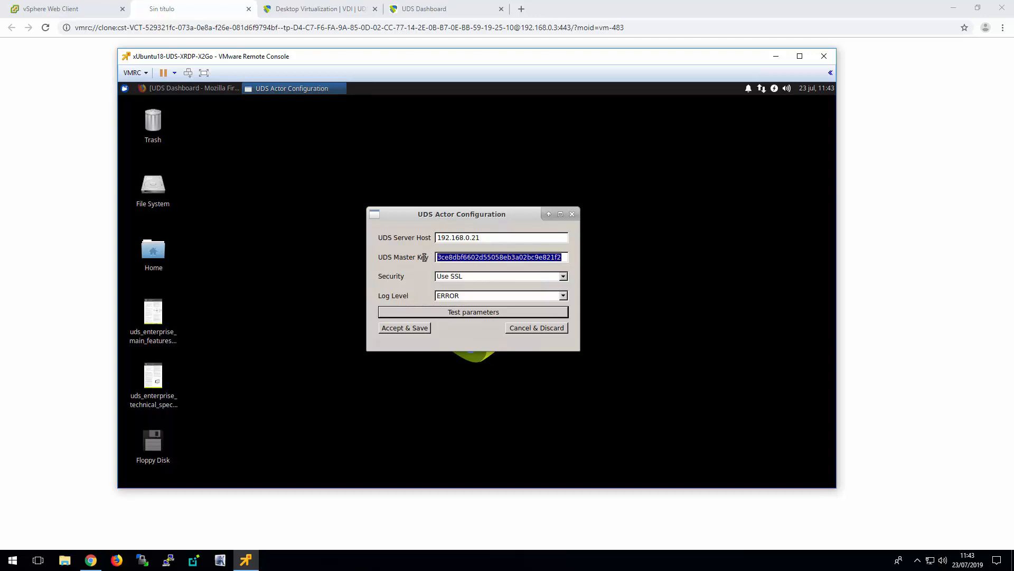
{"action": "key", "text": "ctrl+v"}
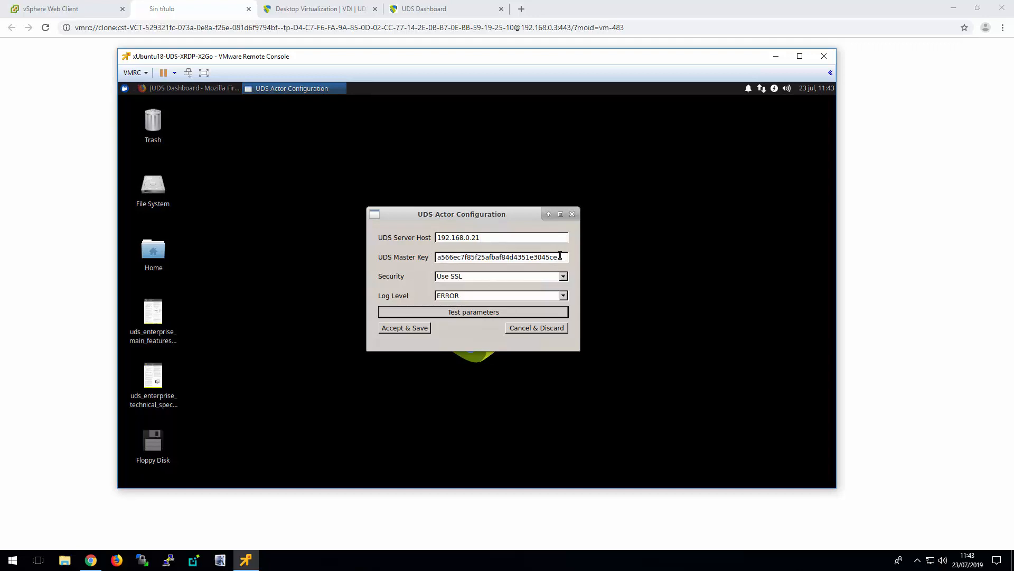
{"action": "left_click", "coordinate": [464, 313]}
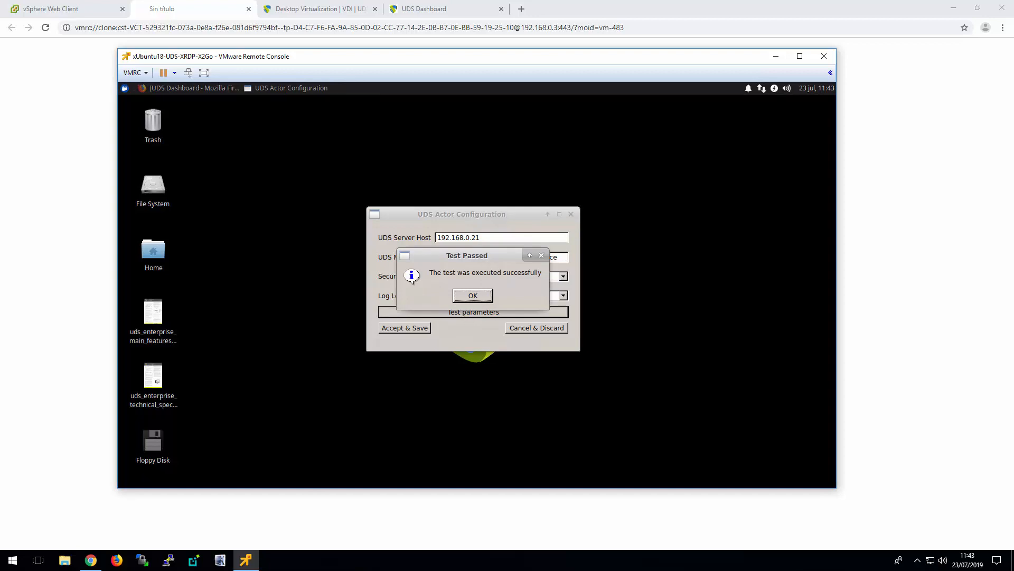
{"action": "left_click", "coordinate": [468, 299]}
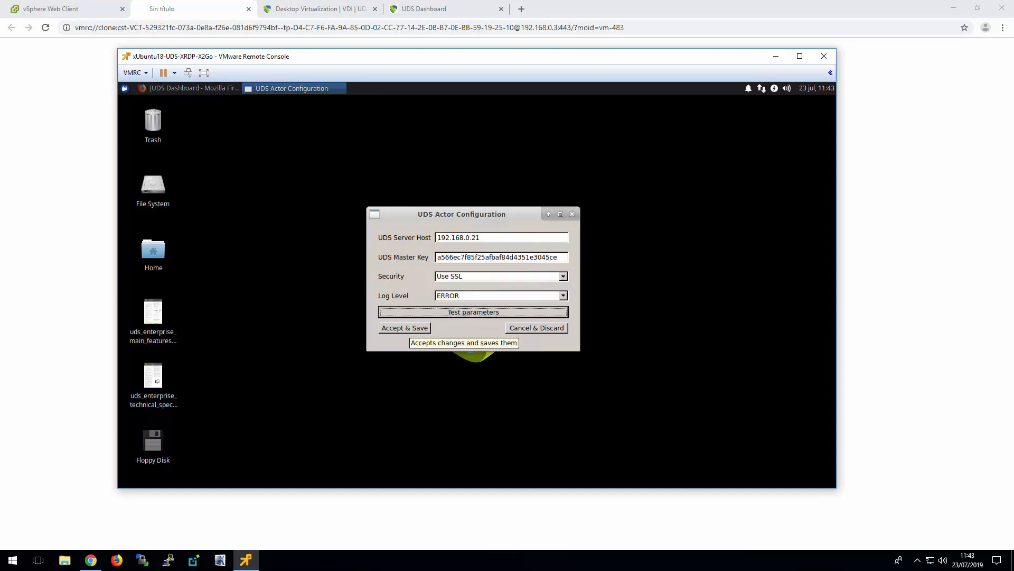
{"action": "left_click", "coordinate": [406, 327]}
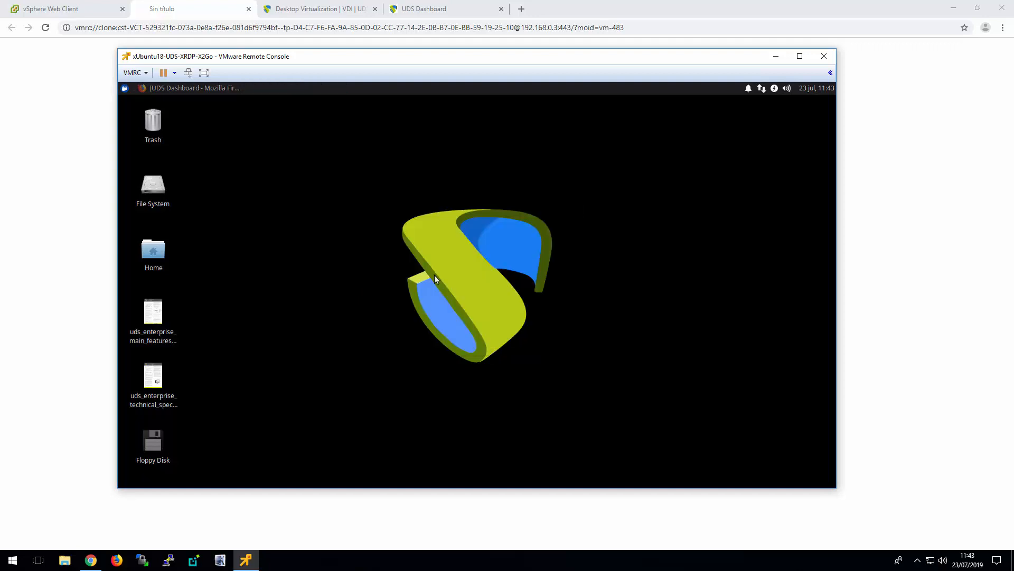
Log out of the UDS Dashboard on the xUbuntu template and close its web browser
{"action": "left_click", "coordinate": [210, 88]}
{"action": "left_click", "coordinate": [800, 168]}
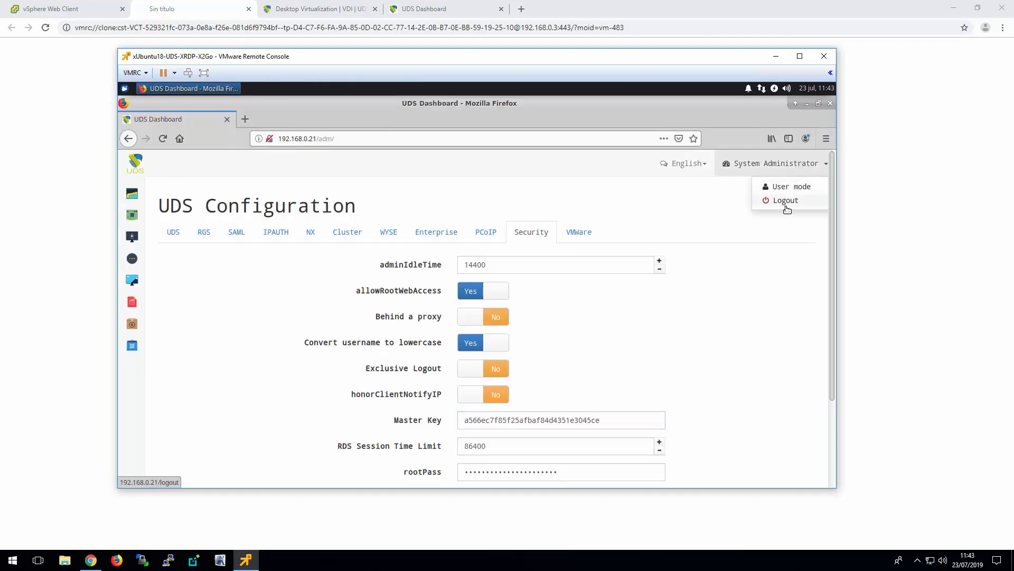
{"action": "left_click", "coordinate": [771, 200]}
{"action": "left_click", "coordinate": [829, 104]}
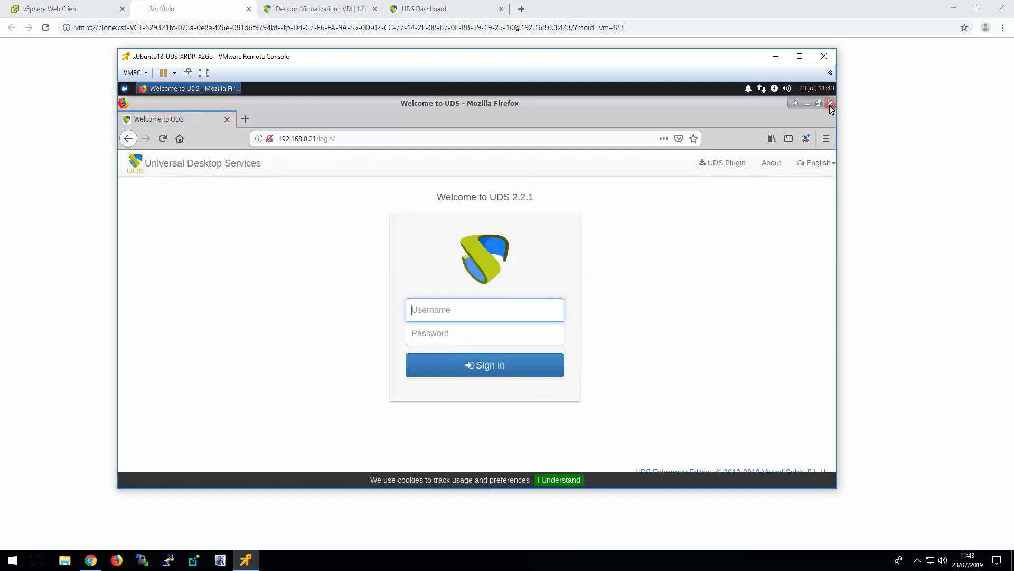
Shut down the xUbuntu template, then close its remote console and the leftover blank browser page
{"action": "left_click", "coordinate": [125, 88]}
{"action": "left_click", "coordinate": [316, 351]}
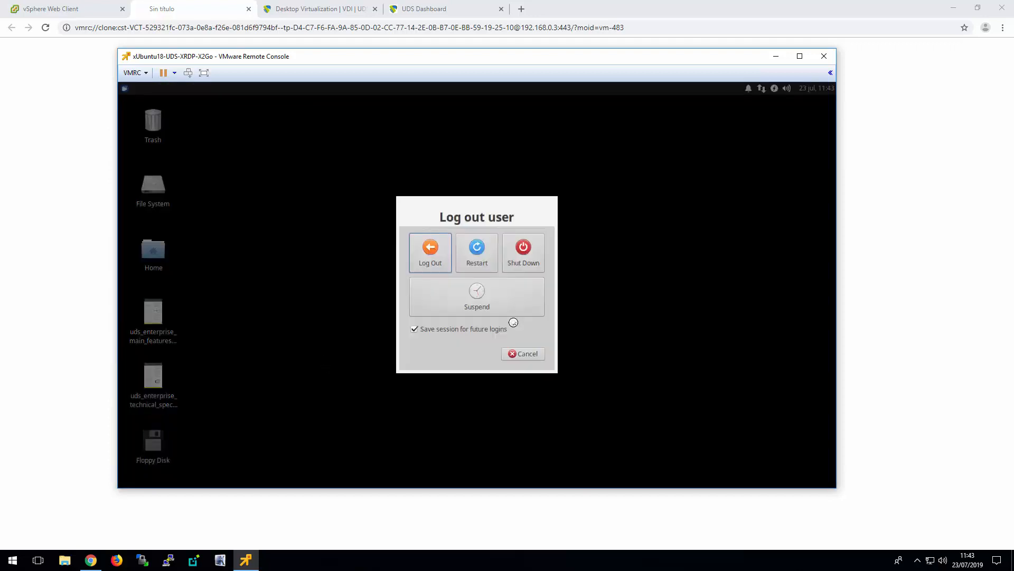
{"action": "left_click", "coordinate": [529, 256]}
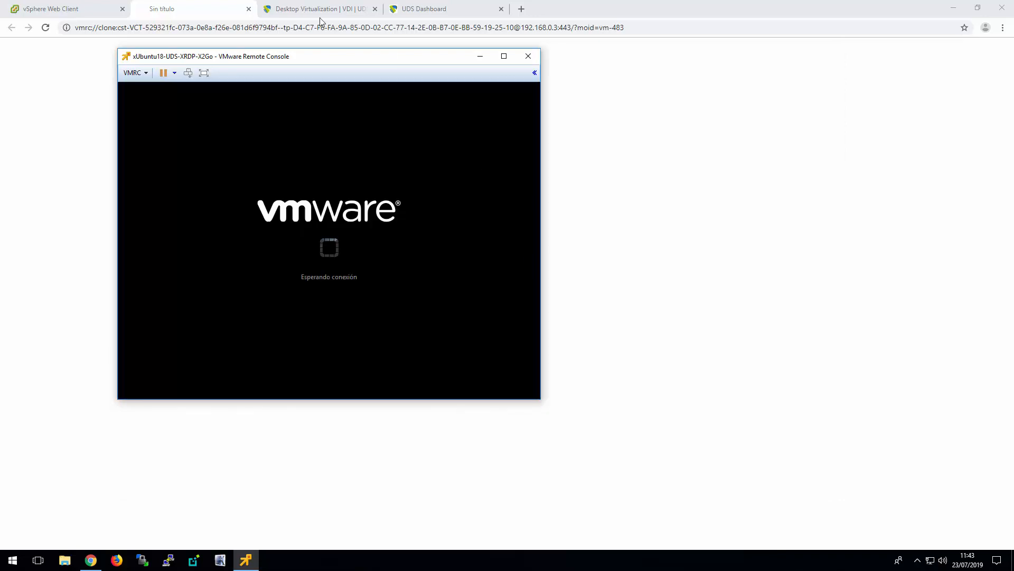
{"action": "left_click", "coordinate": [528, 56]}
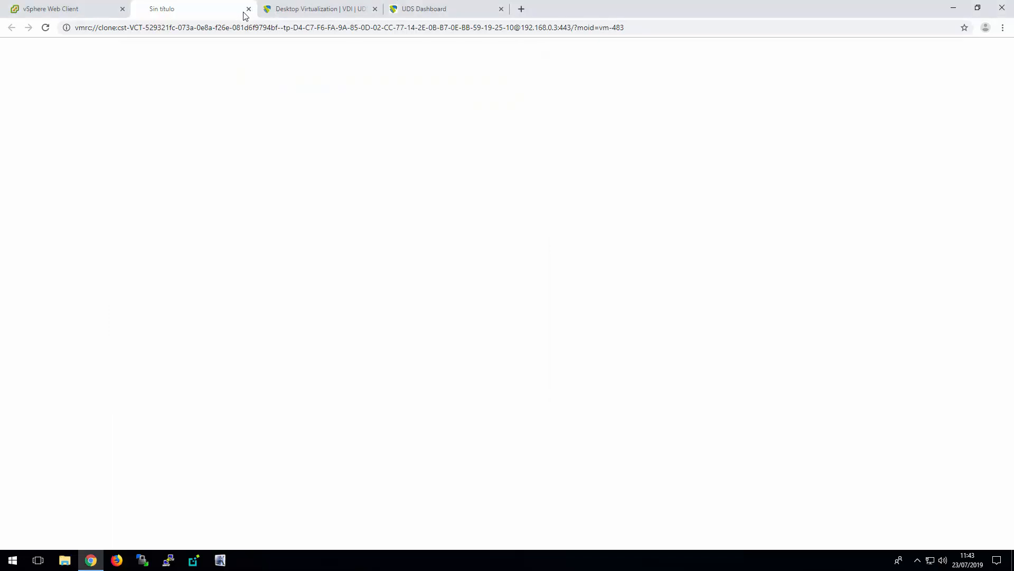
{"action": "left_click", "coordinate": [248, 9]}
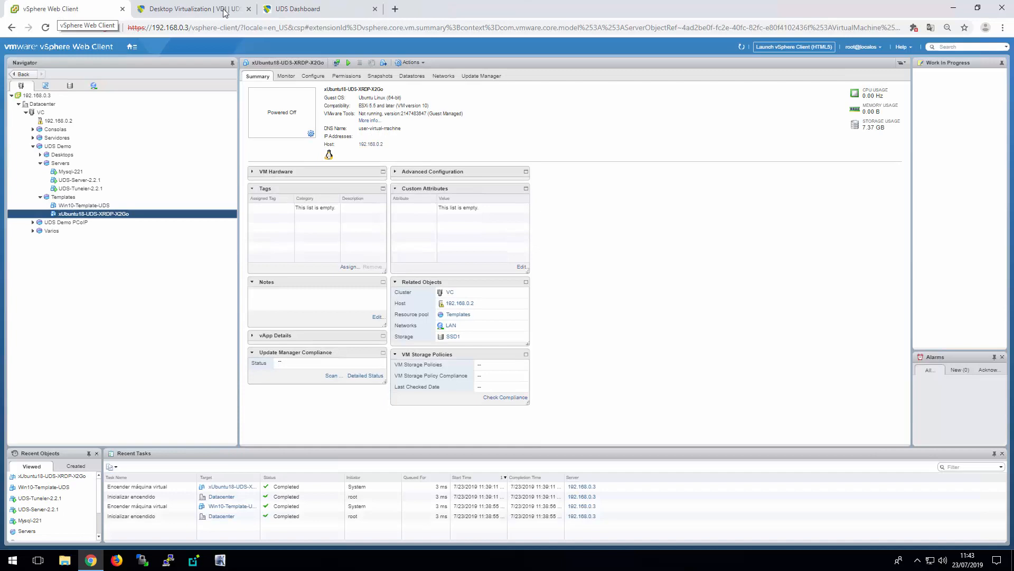
Switch to the UDS Dashboard and show the services of the vCenter service provider
{"action": "left_click", "coordinate": [203, 10]}
{"action": "left_click", "coordinate": [346, 14]}
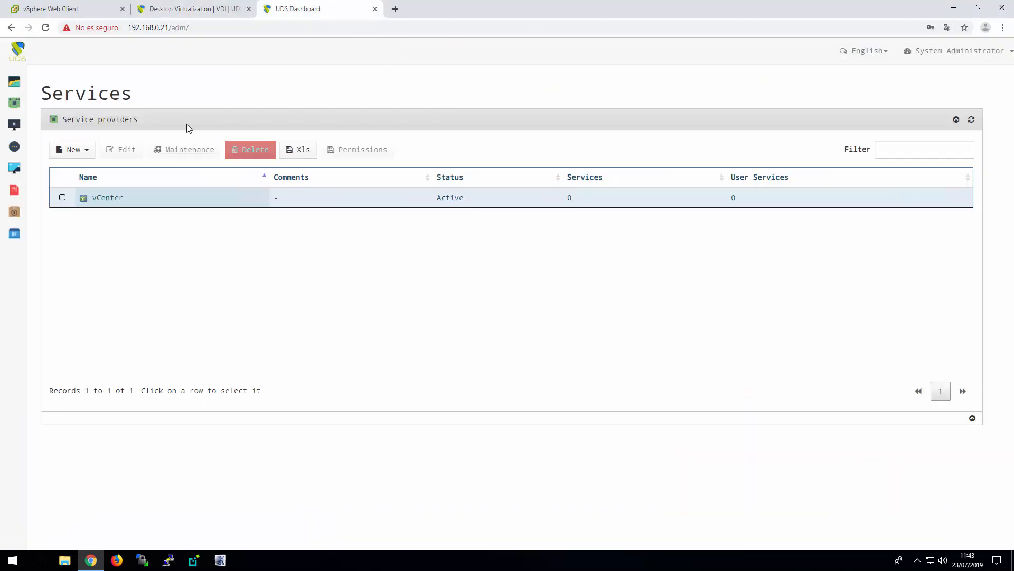
{"action": "left_click", "coordinate": [17, 104]}
{"action": "left_click", "coordinate": [152, 205]}
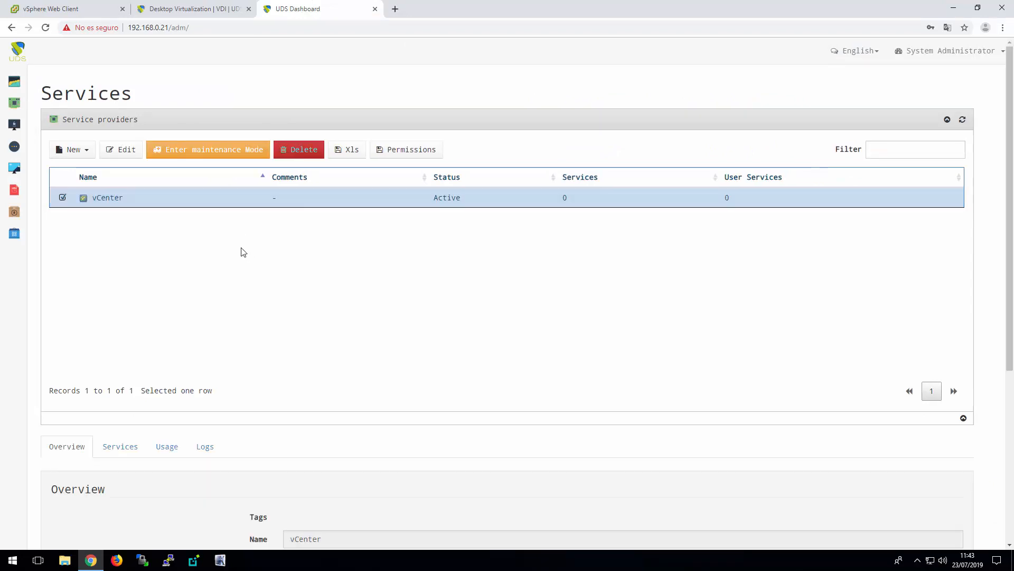
{"action": "scroll", "coordinate": [265, 275], "scroll_direction": "down", "scroll_amount": 2}
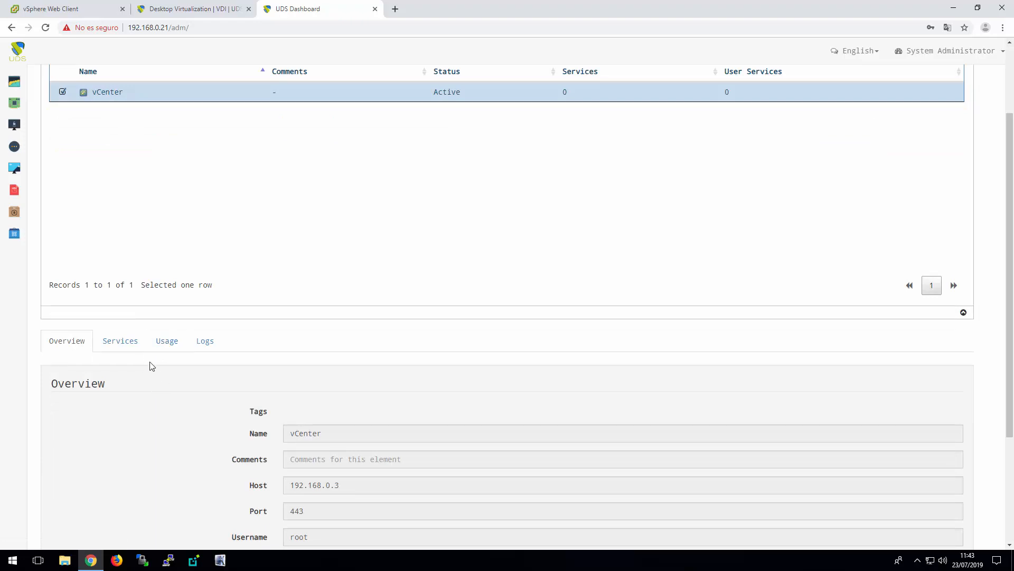
{"action": "left_click", "coordinate": [124, 345]}
{"action": "scroll", "coordinate": [281, 353], "scroll_direction": "down", "scroll_amount": 3}
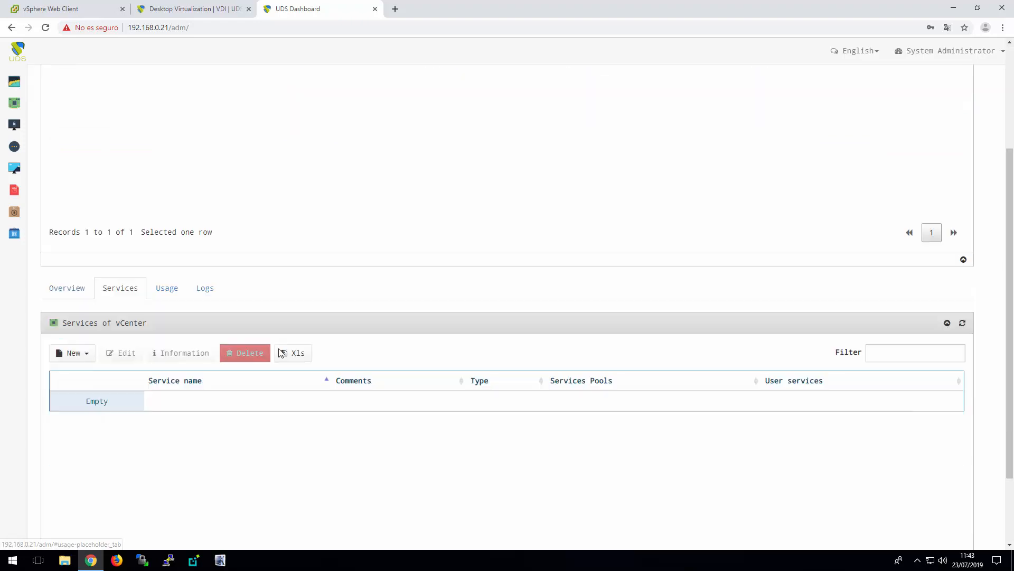
Start a new Clone based - Linked service named Windows10 with publication resource pool /UDS Demo/Desktops and datastore SSD1
{"action": "left_click", "coordinate": [84, 257]}
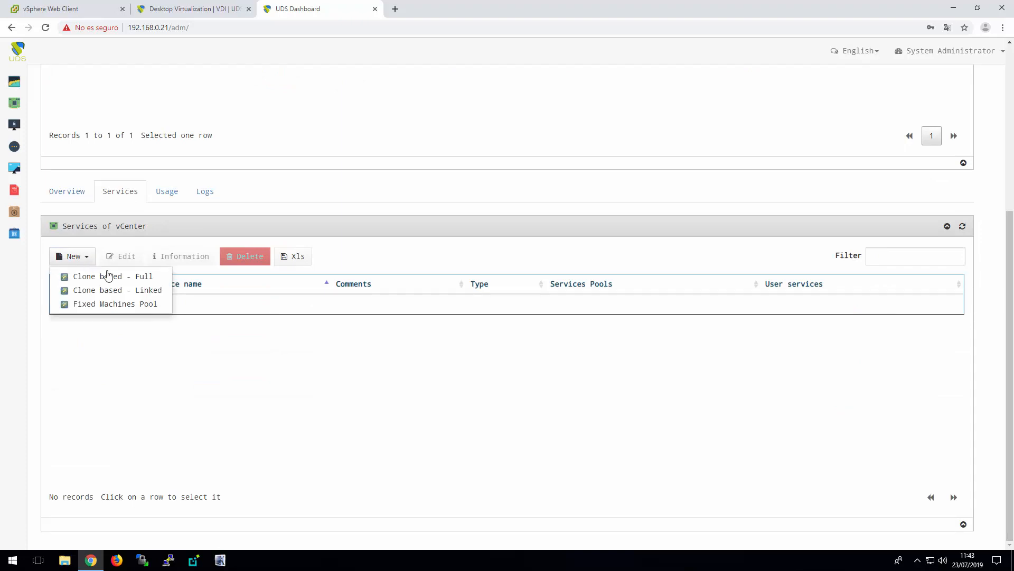
{"action": "left_click", "coordinate": [146, 295]}
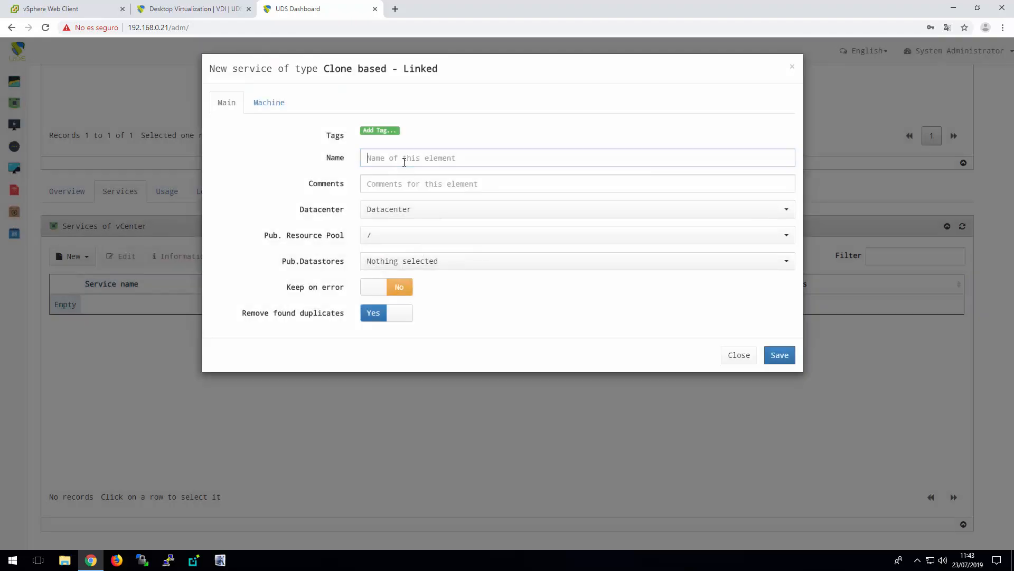
{"action": "type", "text": "Windows10"}
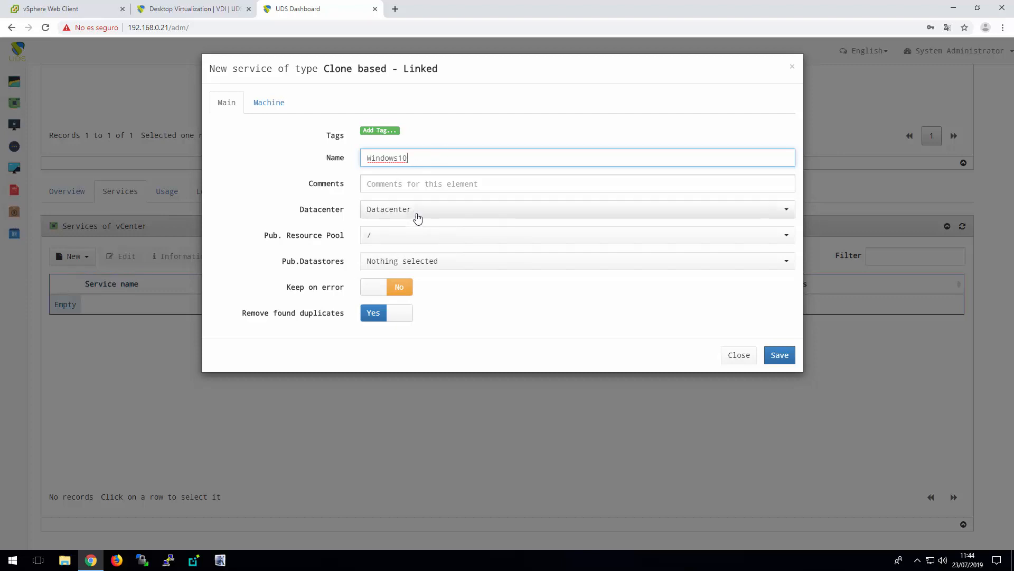
{"action": "left_click", "coordinate": [415, 235]}
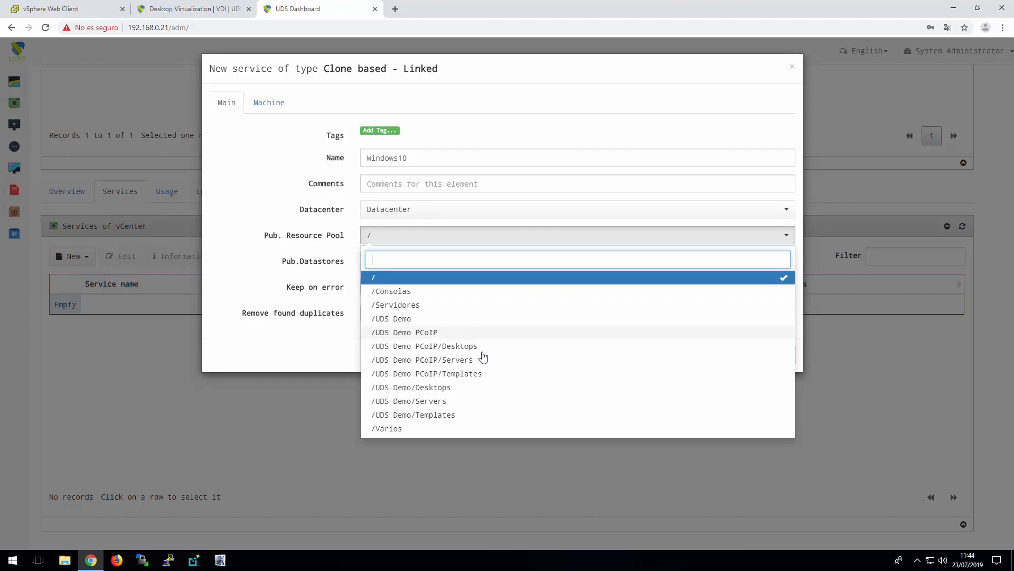
{"action": "left_click", "coordinate": [443, 391]}
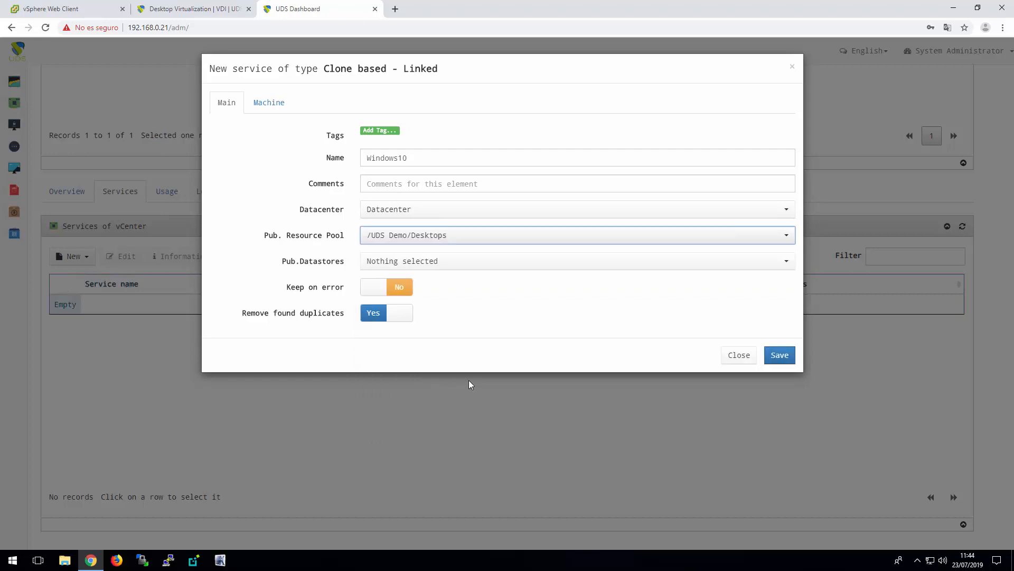
{"action": "left_click", "coordinate": [444, 264]}
{"action": "left_click", "coordinate": [437, 296]}
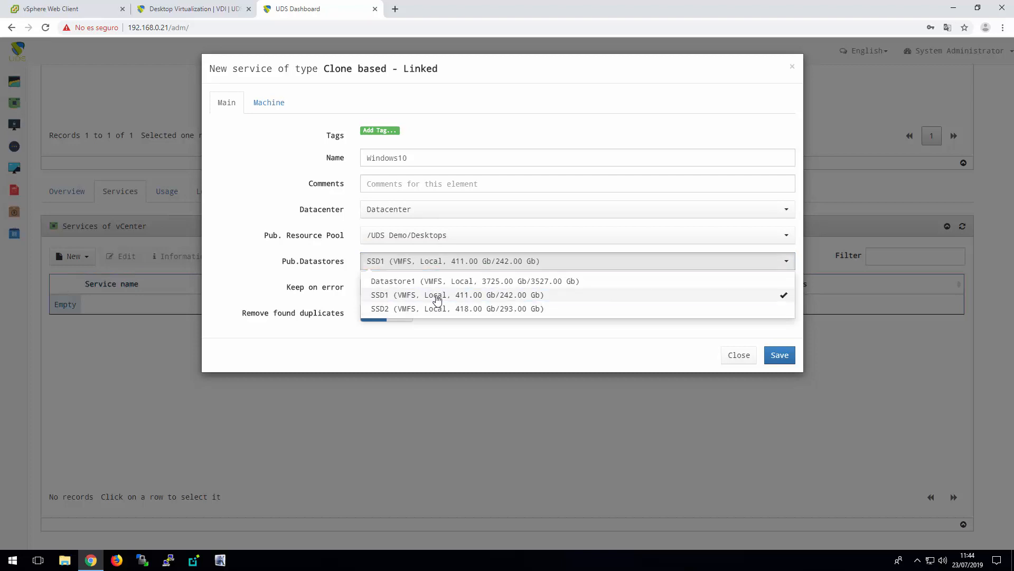
Add SSD2 to the Windows10 service's publication datastores and select base machine Win10-Template-UDS from resource pool /UDS Demo/Templates
{"action": "left_click", "coordinate": [442, 310]}
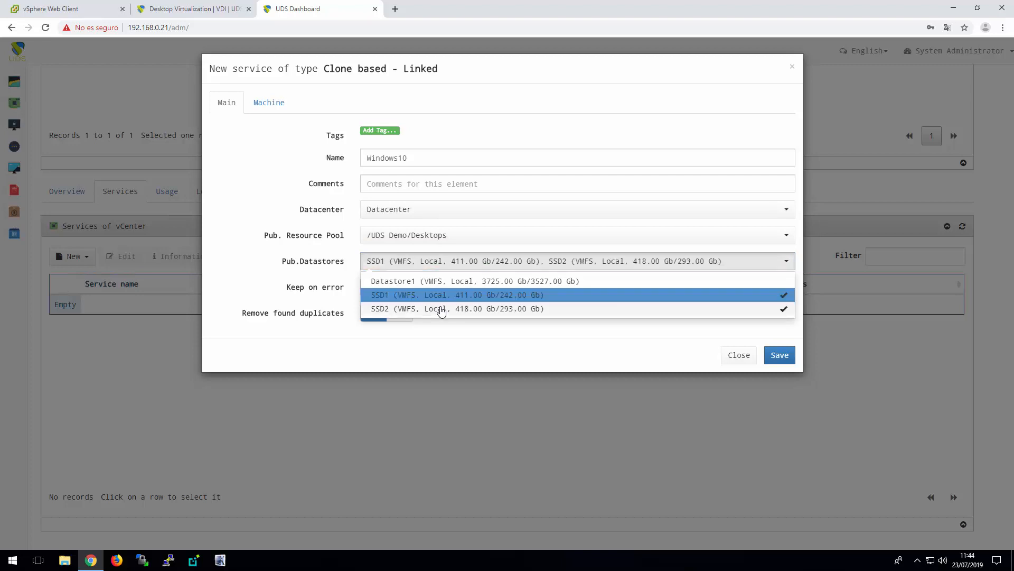
{"action": "left_click", "coordinate": [415, 354]}
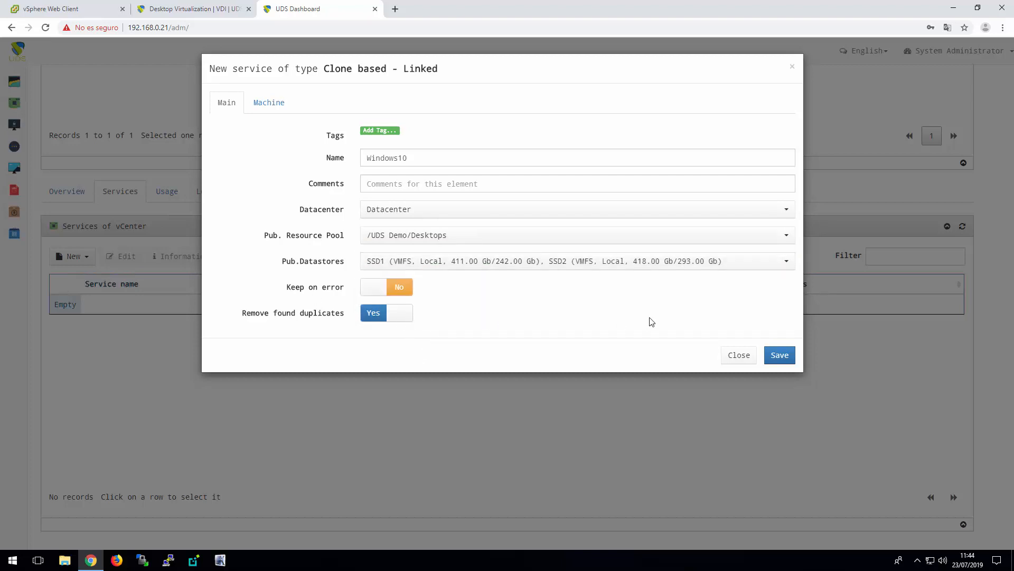
{"action": "left_click", "coordinate": [272, 102]}
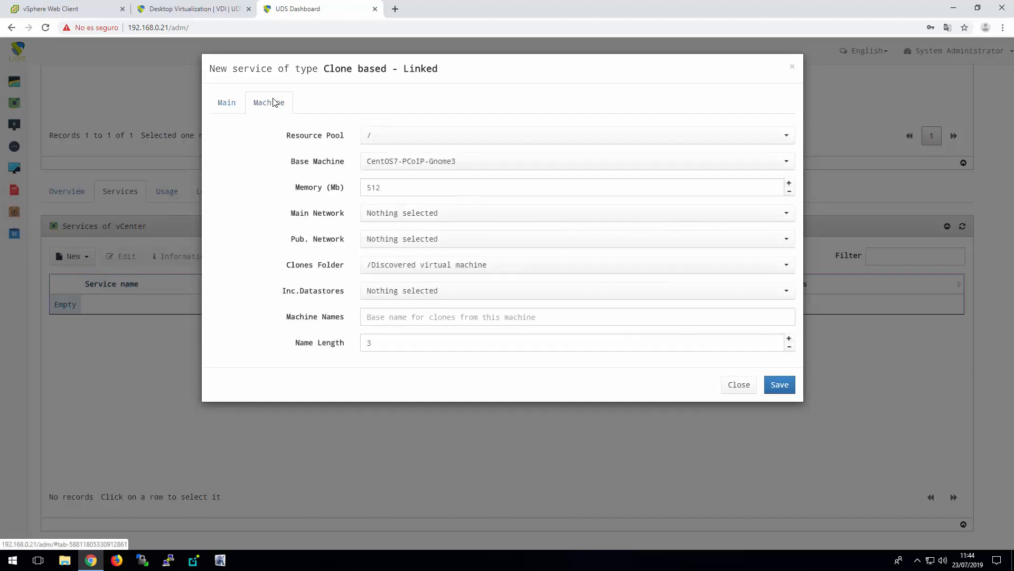
{"action": "left_click", "coordinate": [443, 136]}
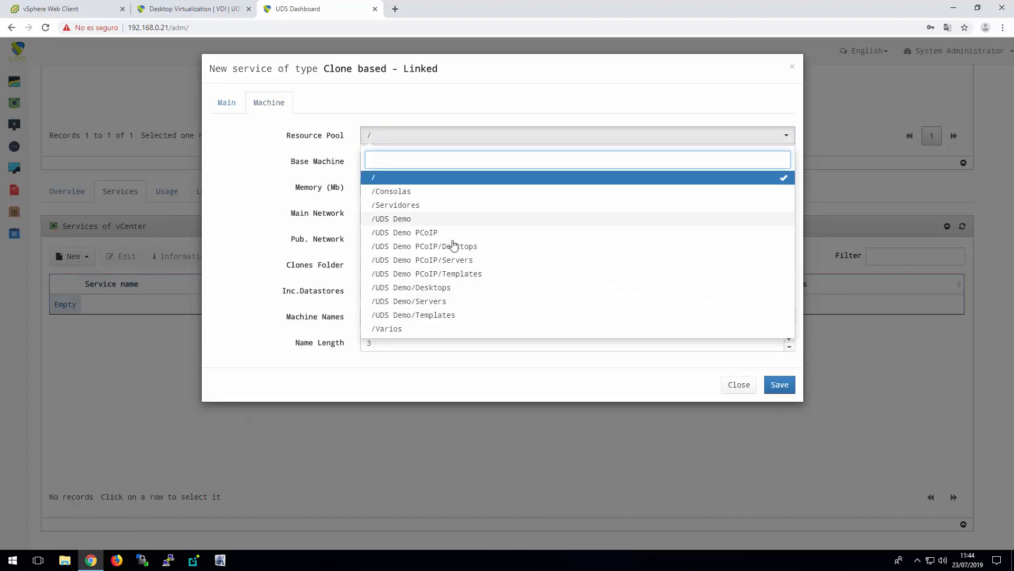
{"action": "left_click", "coordinate": [430, 315]}
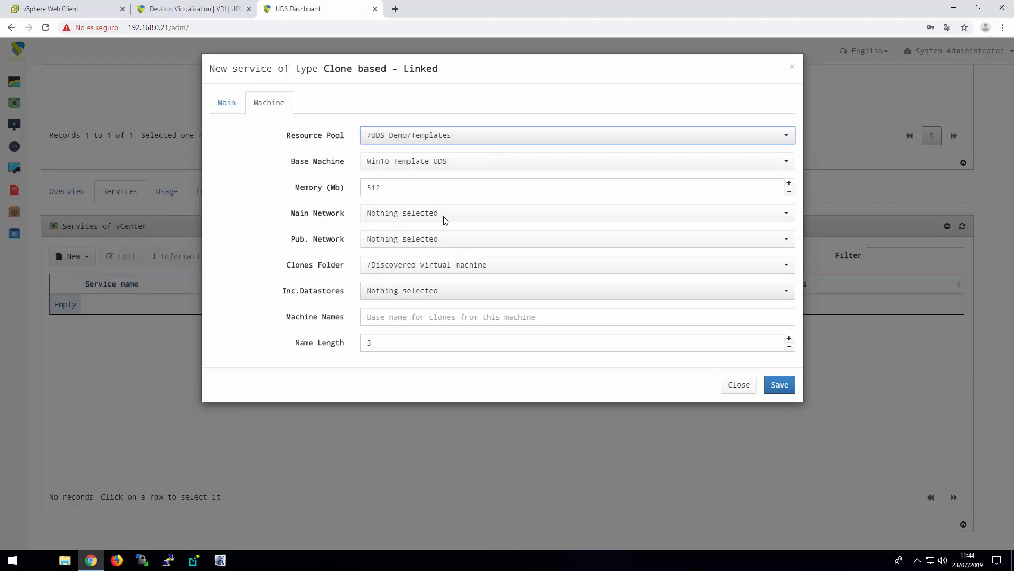
{"action": "left_click", "coordinate": [455, 162]}
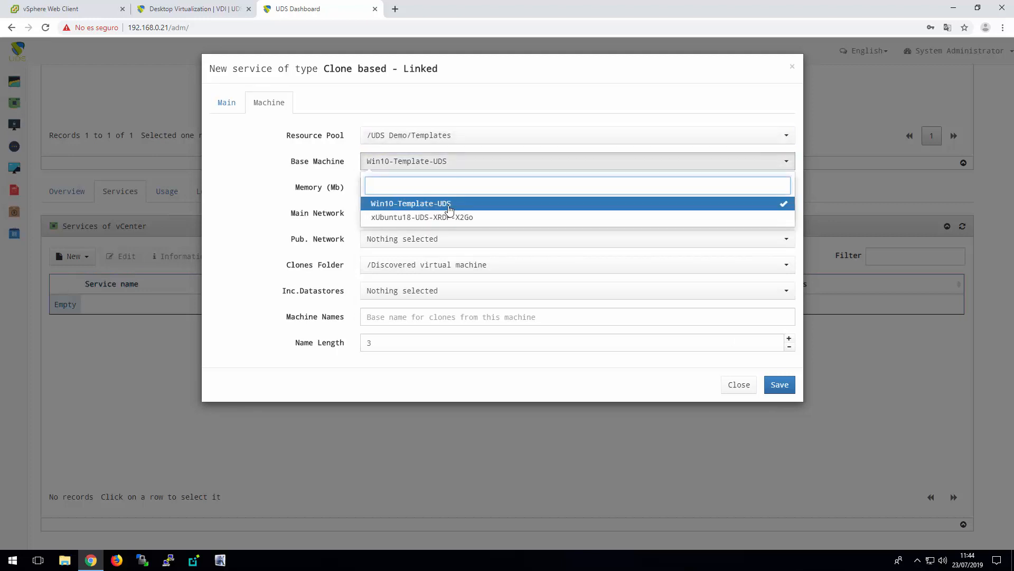
{"action": "left_click", "coordinate": [419, 205]}
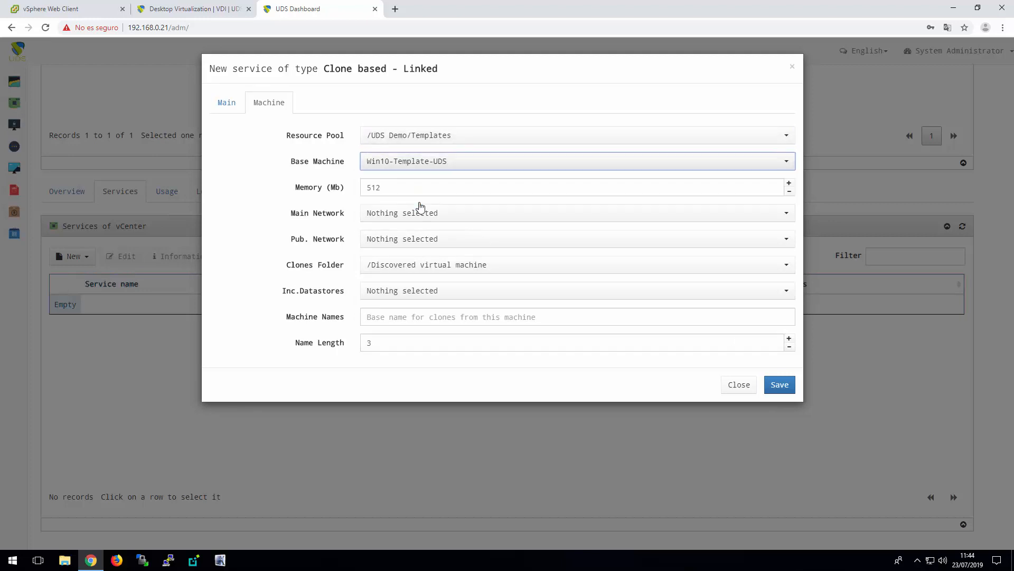
Set the Windows10 service's machine memory to 2048 MB and use Lan for both the main and publication networks
{"action": "left_click_drag", "start_coordinate": [384, 188], "coordinate": [336, 189]}
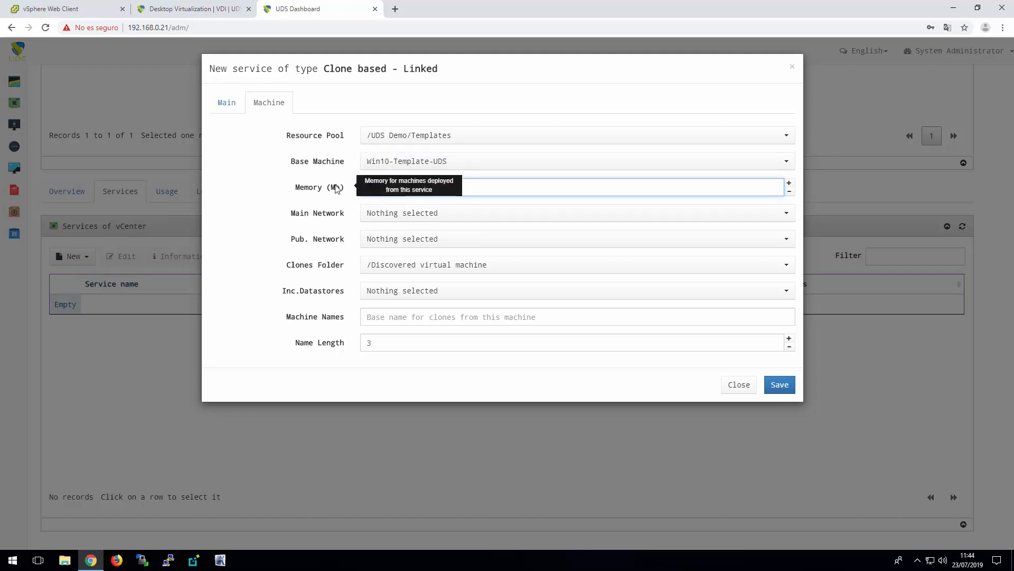
{"action": "type", "text": "2048"}
{"action": "left_click", "coordinate": [455, 217]}
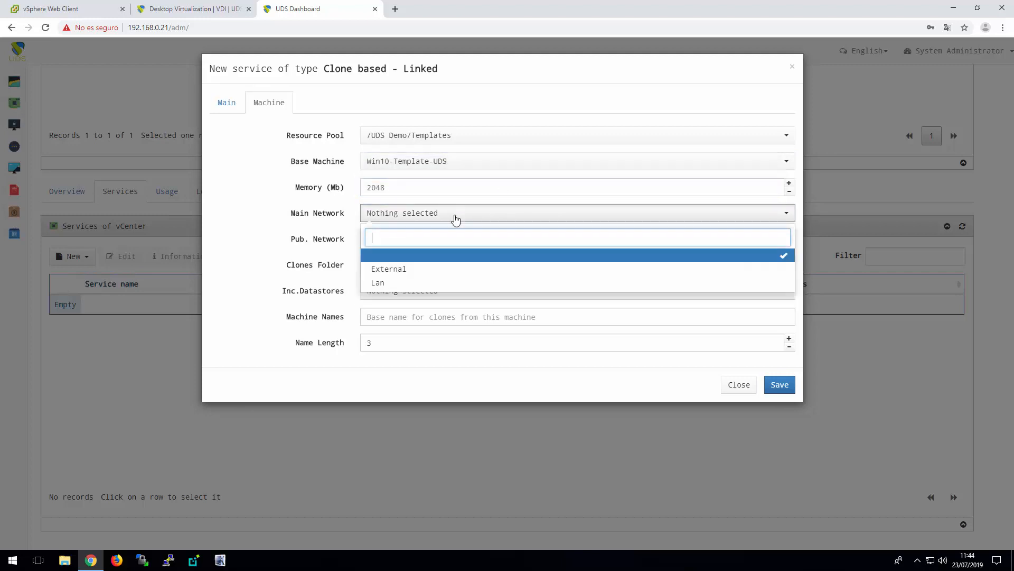
{"action": "left_click", "coordinate": [378, 283]}
{"action": "left_click", "coordinate": [446, 239]}
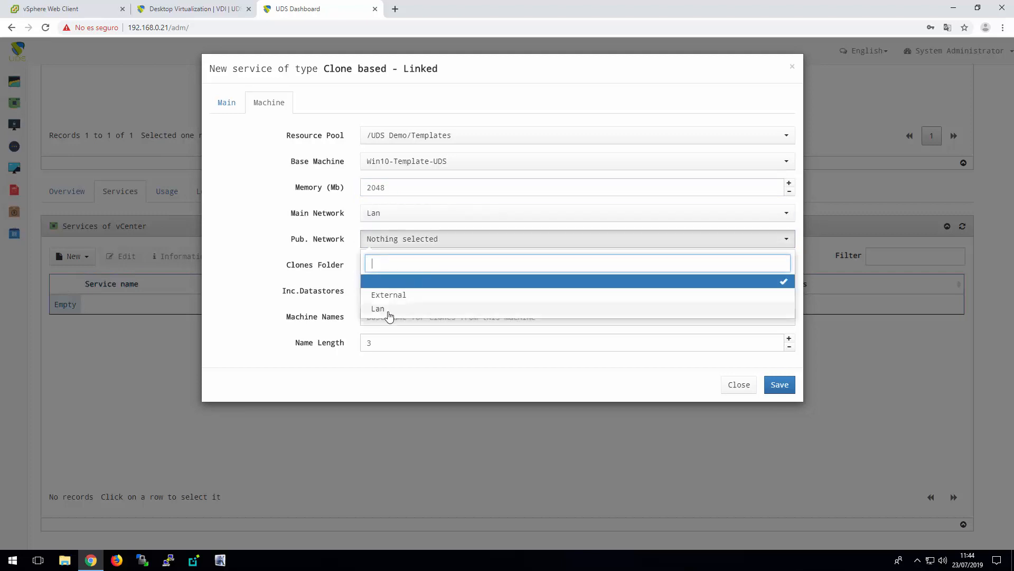
{"action": "left_click", "coordinate": [390, 314]}
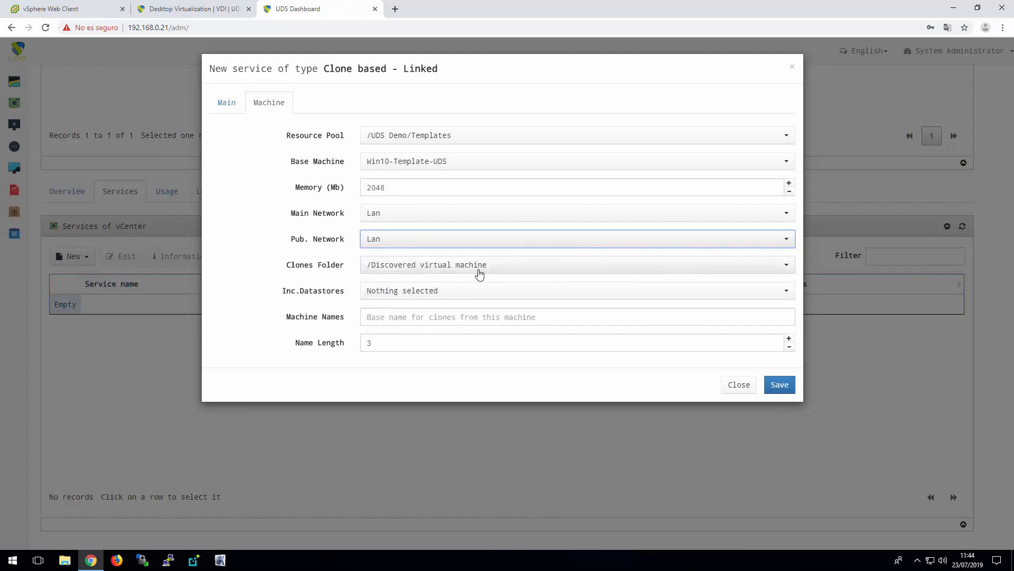
Select SSD1 and SSD2 as the incremental datastores for the Windows10 service
{"action": "left_click", "coordinate": [456, 294]}
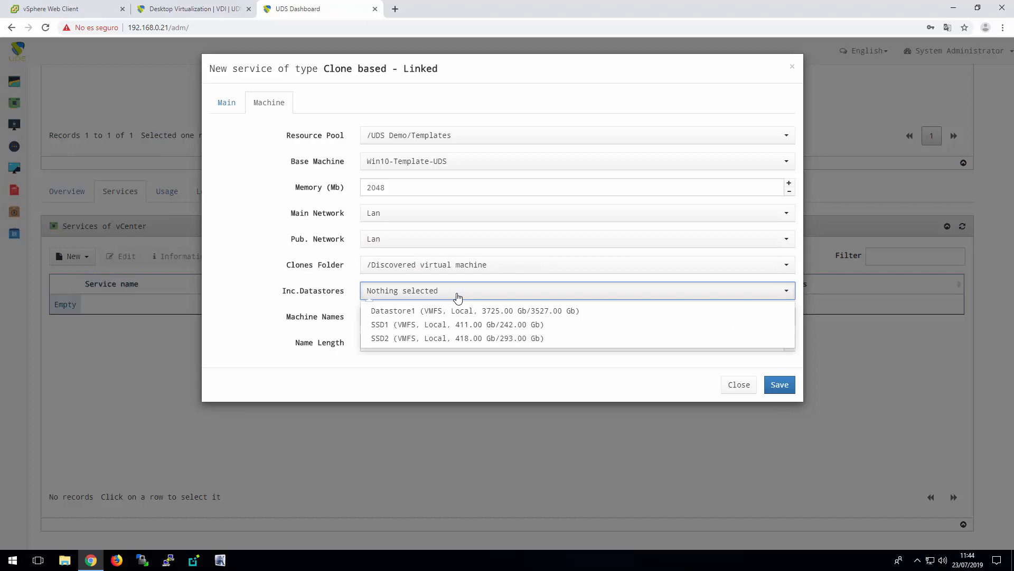
{"action": "left_click", "coordinate": [457, 330]}
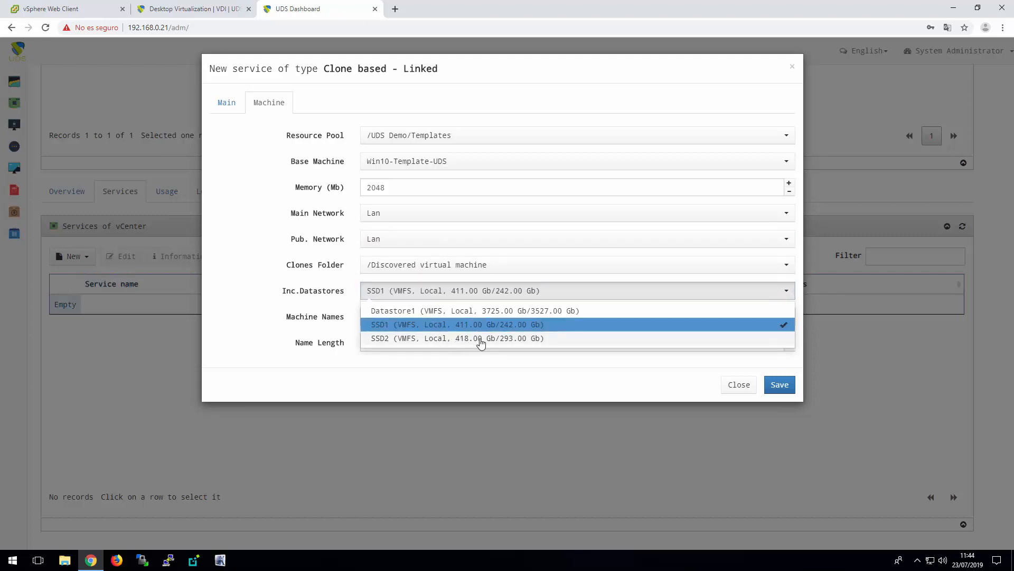
{"action": "left_click", "coordinate": [478, 341]}
{"action": "left_click", "coordinate": [449, 388]}
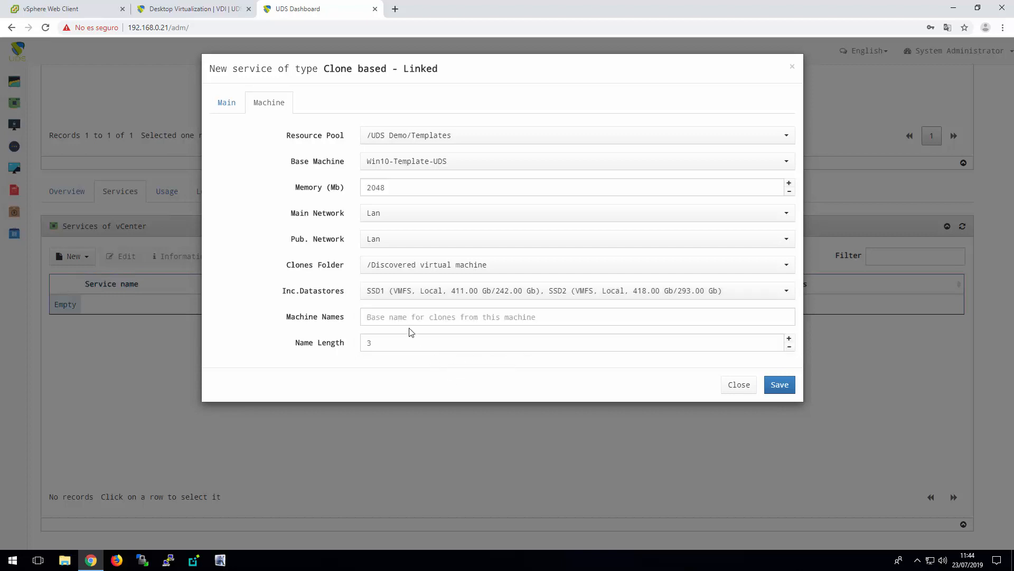
Set the clones' base name to Win10- with a name length of 2, and save the Windows10 service
{"action": "left_click", "coordinate": [412, 317]}
{"action": "type", "text": "Win10-"}
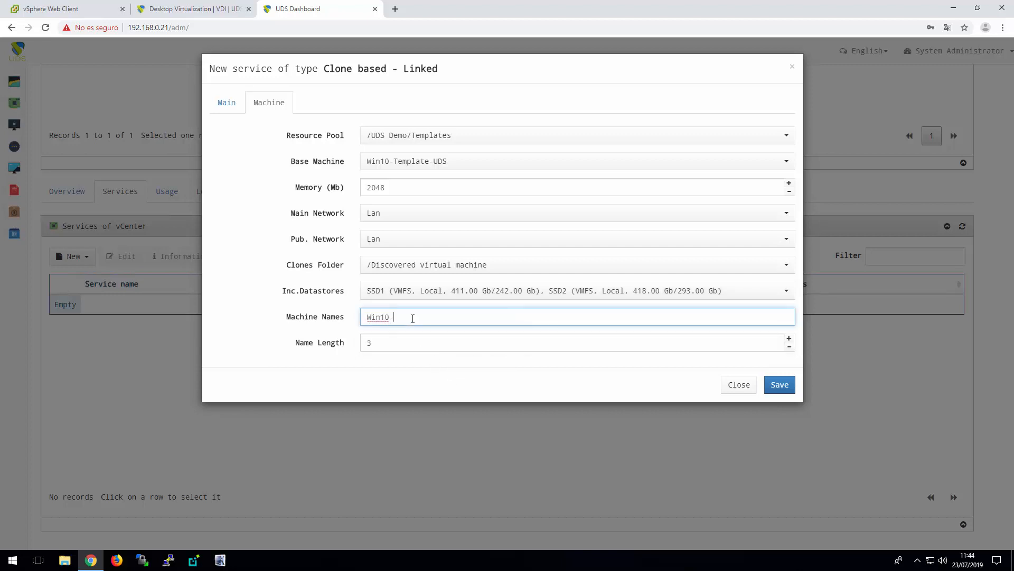
{"action": "key", "text": "Tab"}
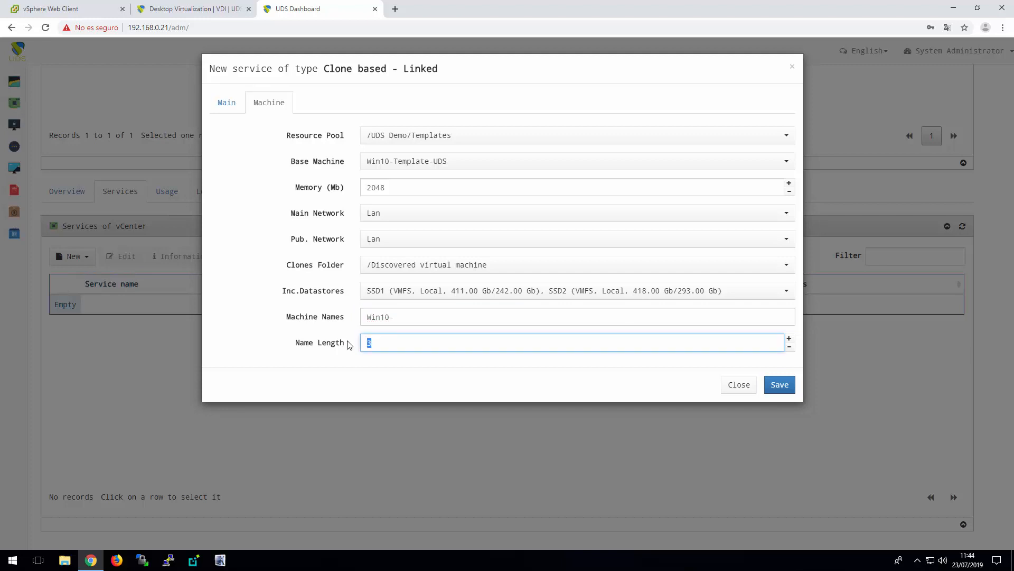
{"action": "type", "text": "2"}
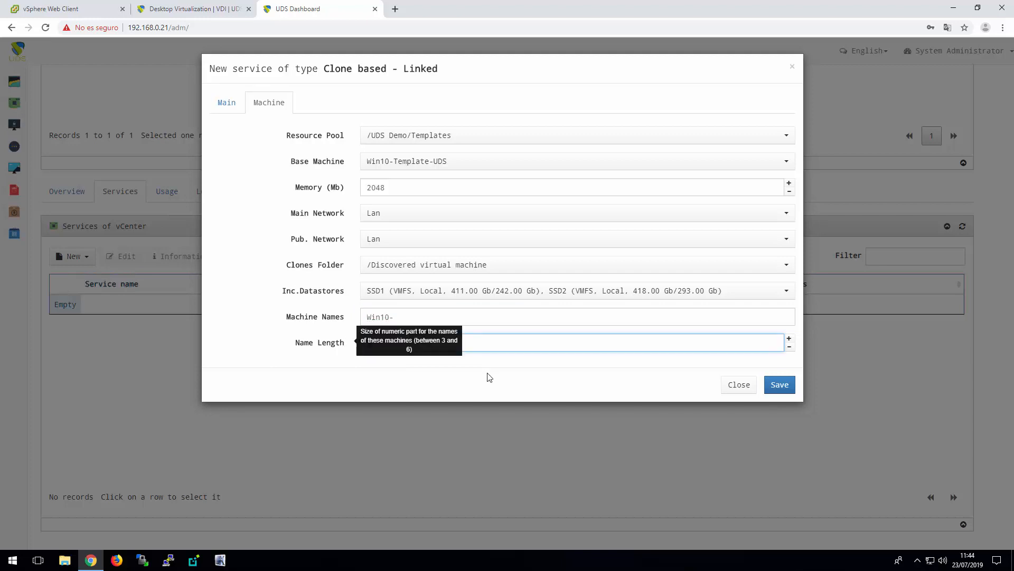
{"action": "left_click", "coordinate": [493, 380]}
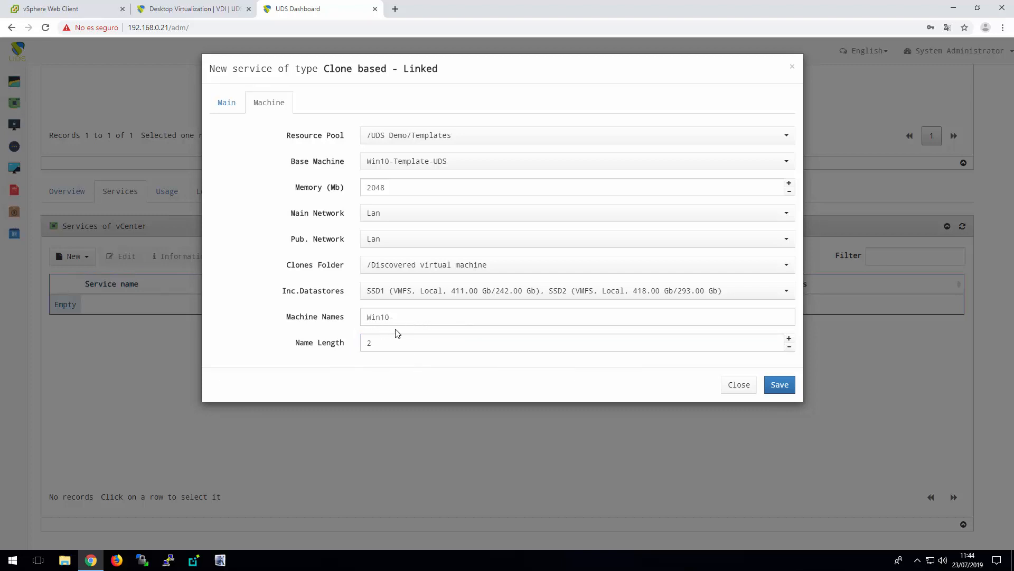
{"action": "left_click", "coordinate": [782, 386]}
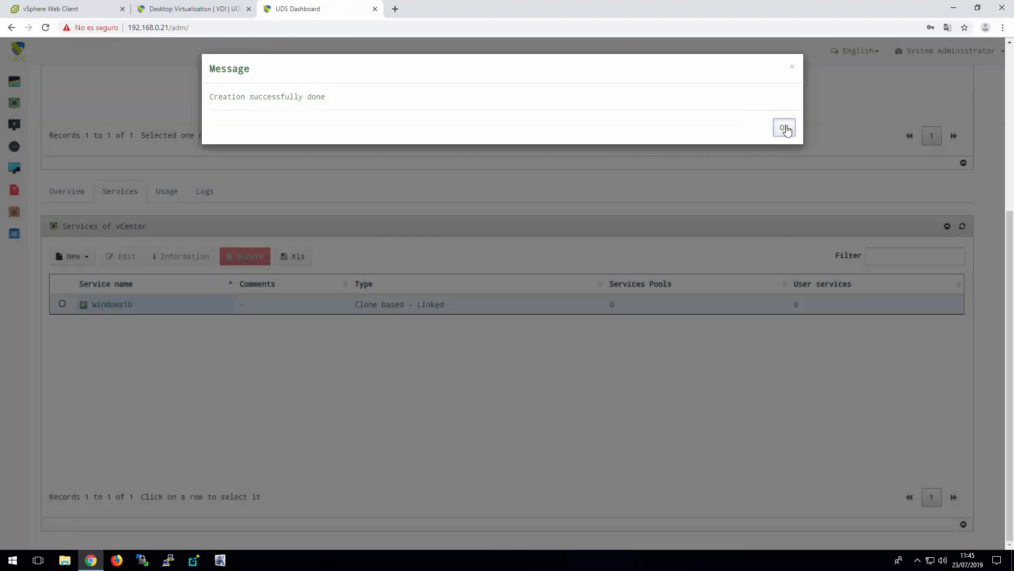
{"action": "left_click", "coordinate": [784, 128]}
Start a new Clone based - Linked service named Ubuntu18 with publication resource pool /UDS Demo/Desktops
{"action": "left_click", "coordinate": [75, 256]}
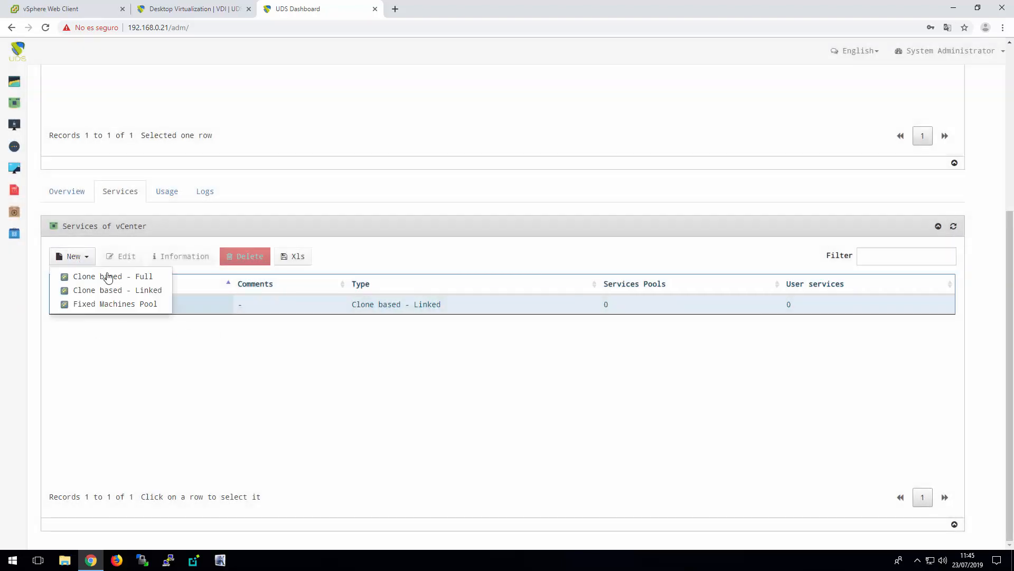
{"action": "left_click", "coordinate": [142, 295]}
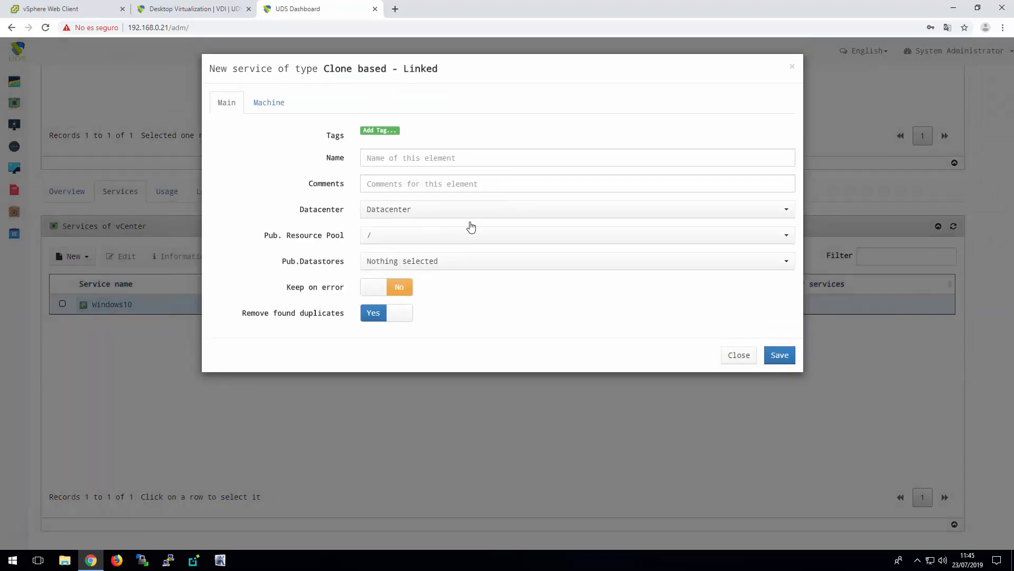
{"action": "left_click", "coordinate": [459, 158]}
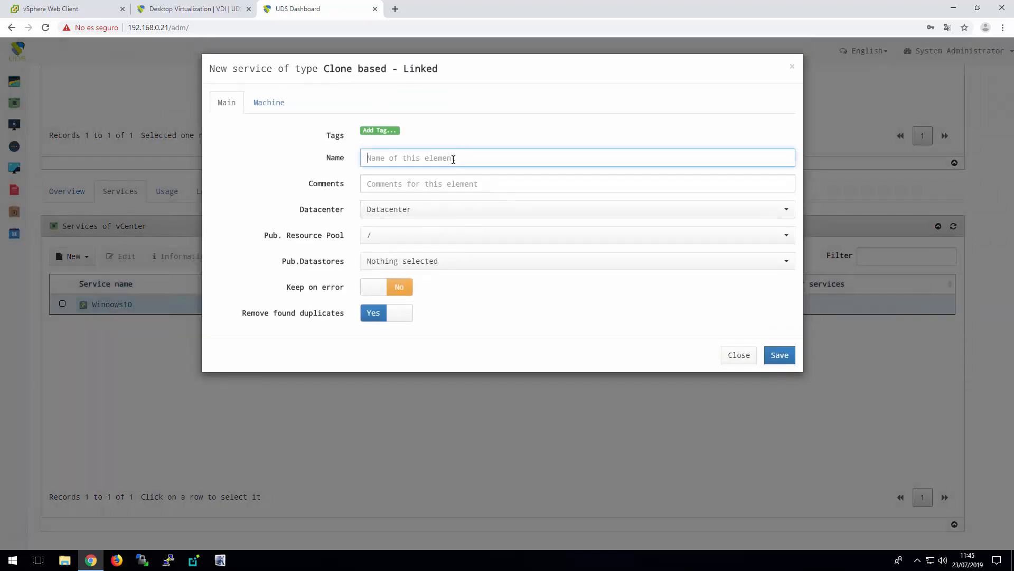
{"action": "type", "text": "Ubuntu18"}
{"action": "left_click", "coordinate": [407, 236]}
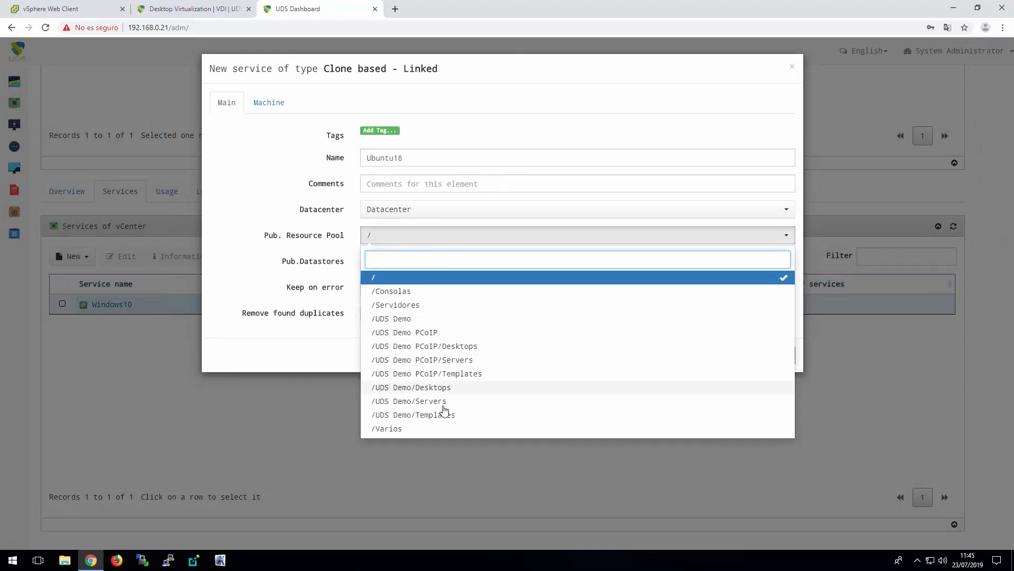
{"action": "left_click", "coordinate": [443, 388]}
Select SSD1 and SSD2 as the publication datastores for the Ubuntu18 service
{"action": "left_click", "coordinate": [468, 266]}
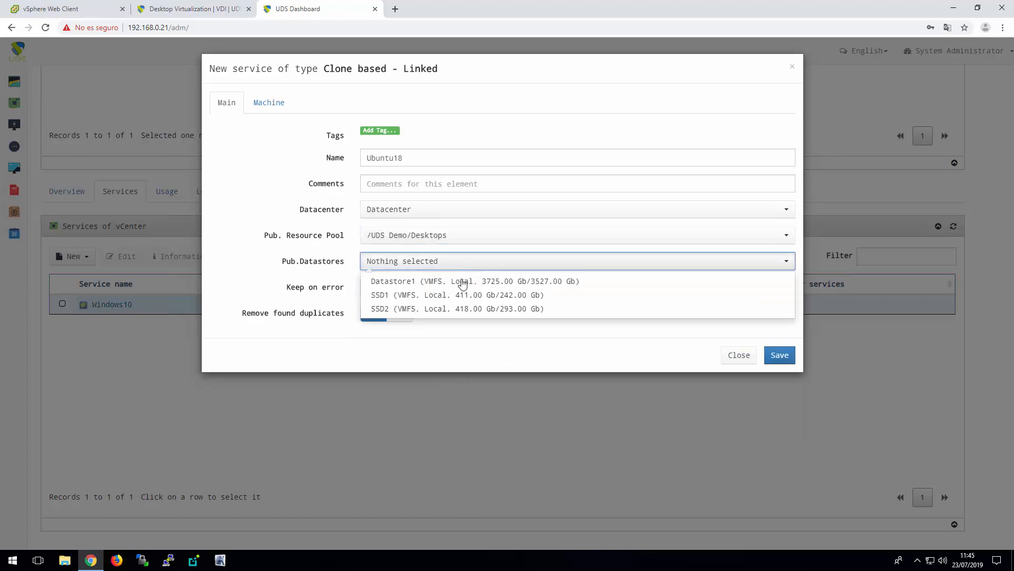
{"action": "left_click", "coordinate": [426, 295]}
{"action": "left_click", "coordinate": [430, 309]}
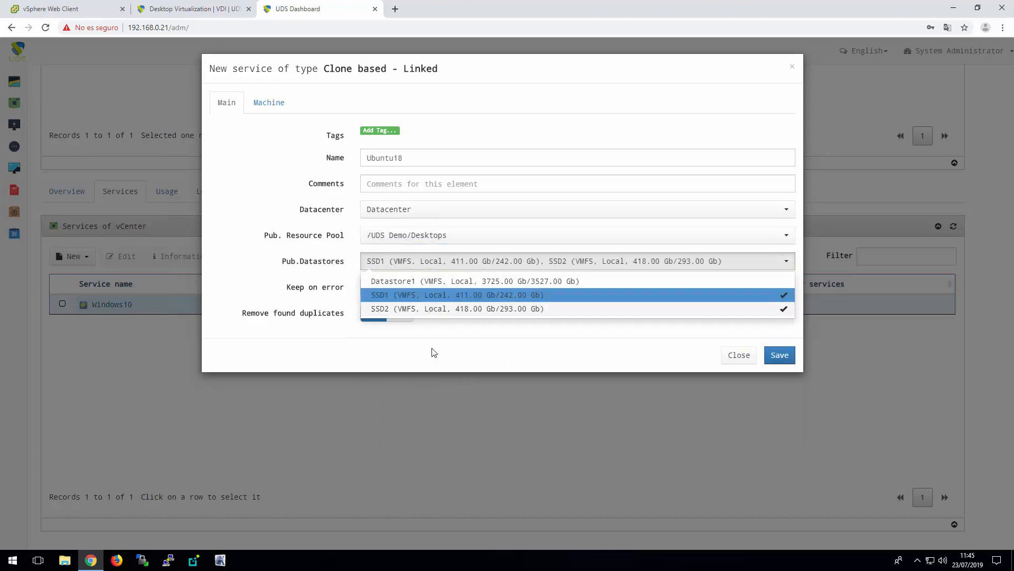
{"action": "left_click", "coordinate": [434, 353]}
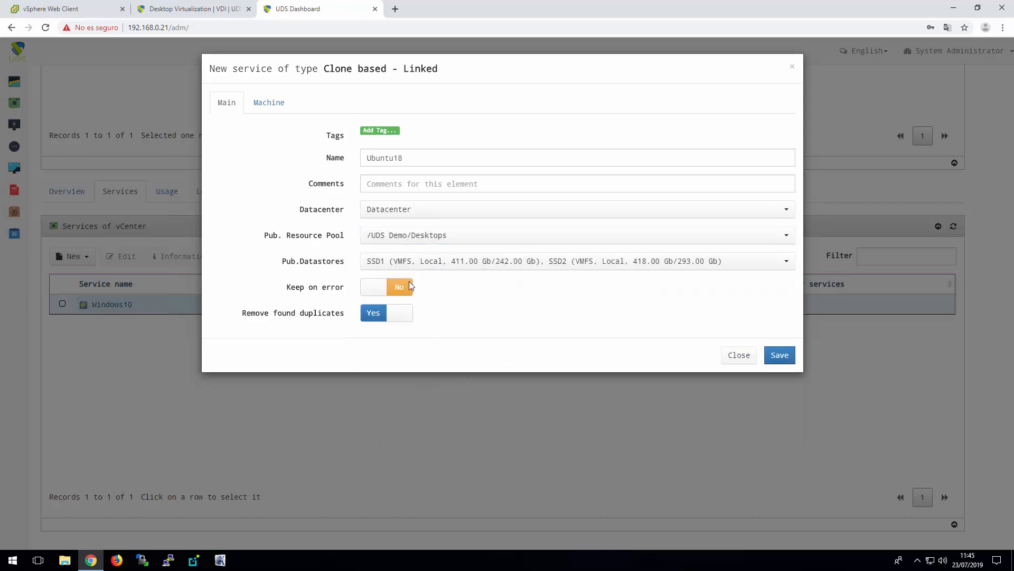
Select base machine xUbuntu18-UDS-XRDP-X2Go from resource pool /UDS Demo/Templates for the Ubuntu18 service
{"action": "left_click", "coordinate": [267, 104]}
{"action": "left_click", "coordinate": [434, 138]}
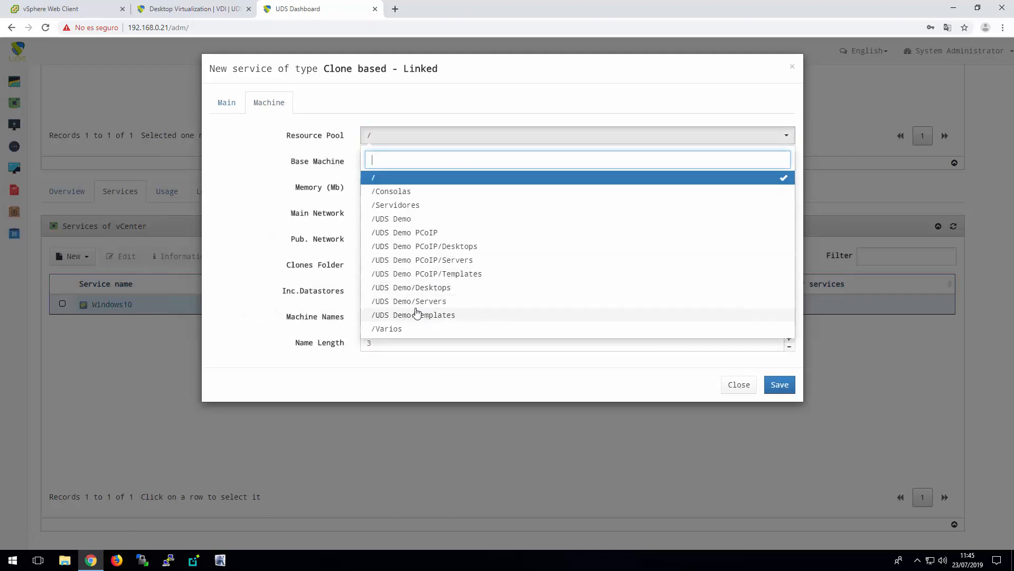
{"action": "left_click", "coordinate": [449, 315]}
{"action": "left_click", "coordinate": [453, 167]}
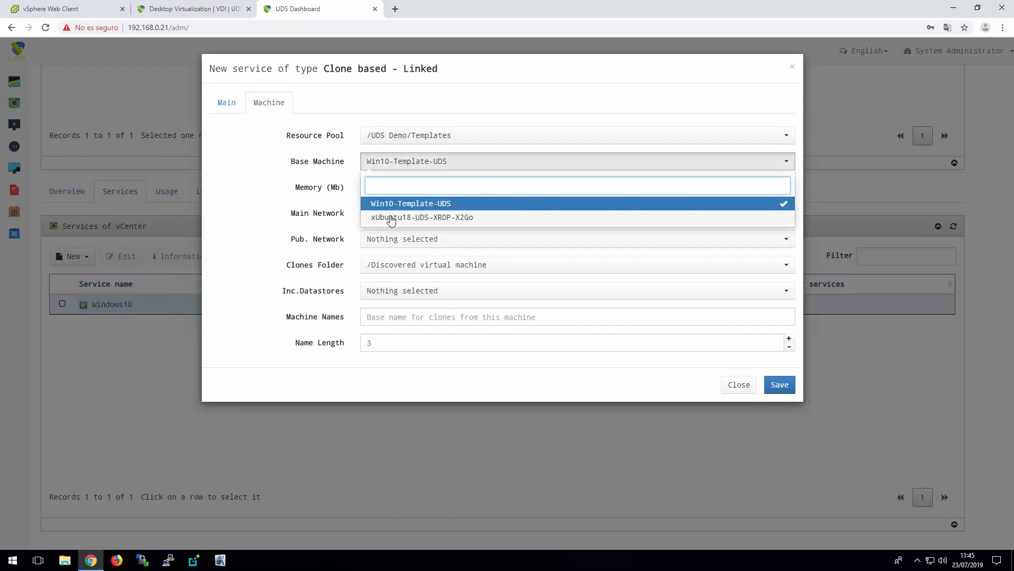
{"action": "left_click", "coordinate": [443, 218]}
Set the Ubuntu18 service's machine memory to 1024 MB and use Lan for both the main and publication networks
{"action": "key", "text": "Tab"}
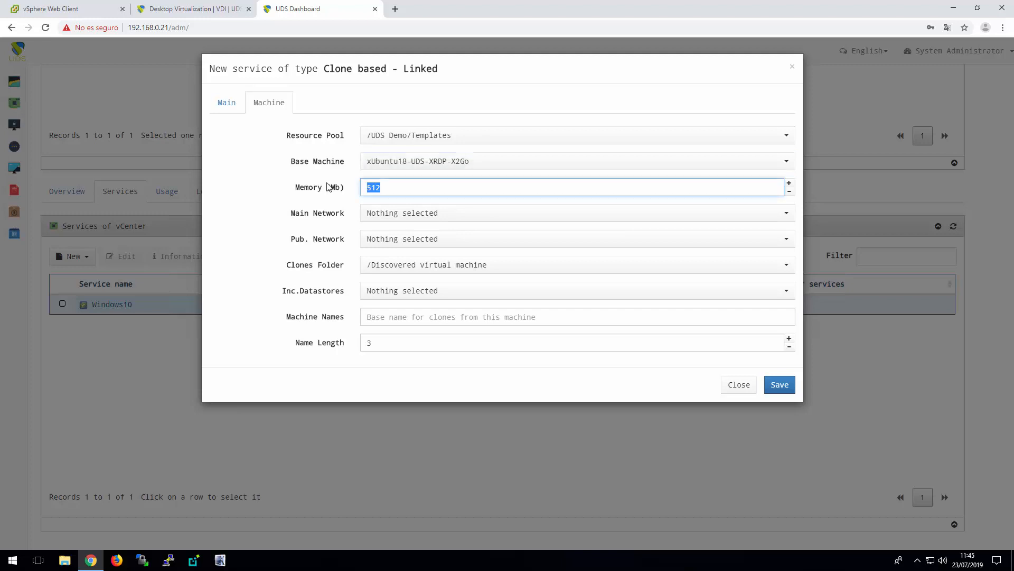
{"action": "type", "text": "1024"}
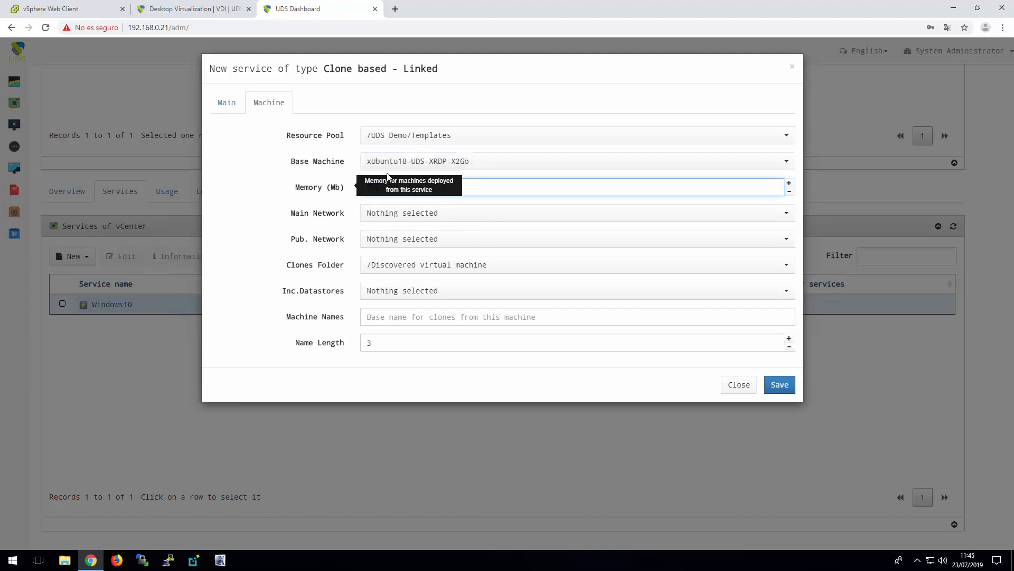
{"action": "left_click", "coordinate": [460, 215]}
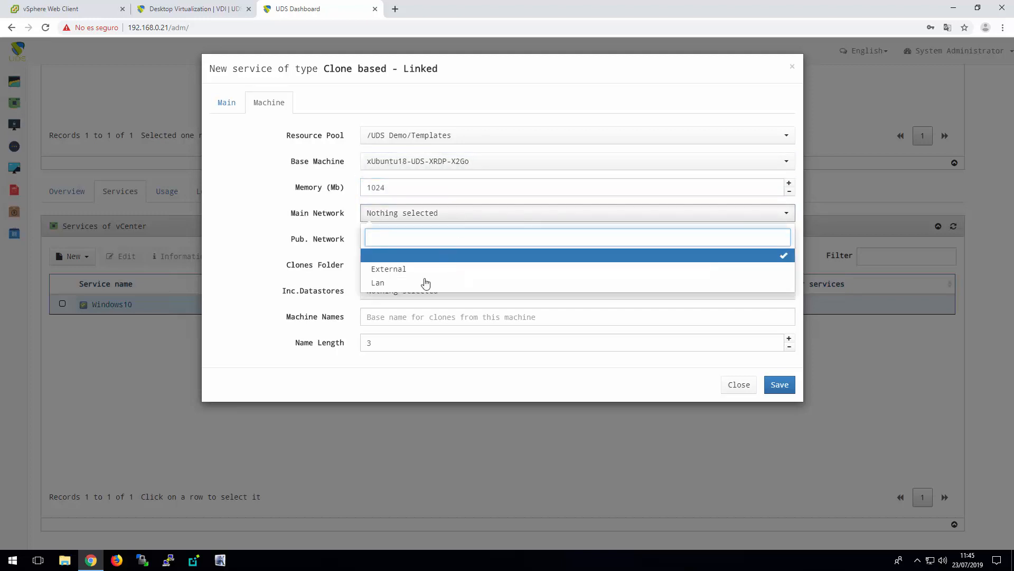
{"action": "left_click", "coordinate": [401, 284]}
{"action": "left_click", "coordinate": [442, 243]}
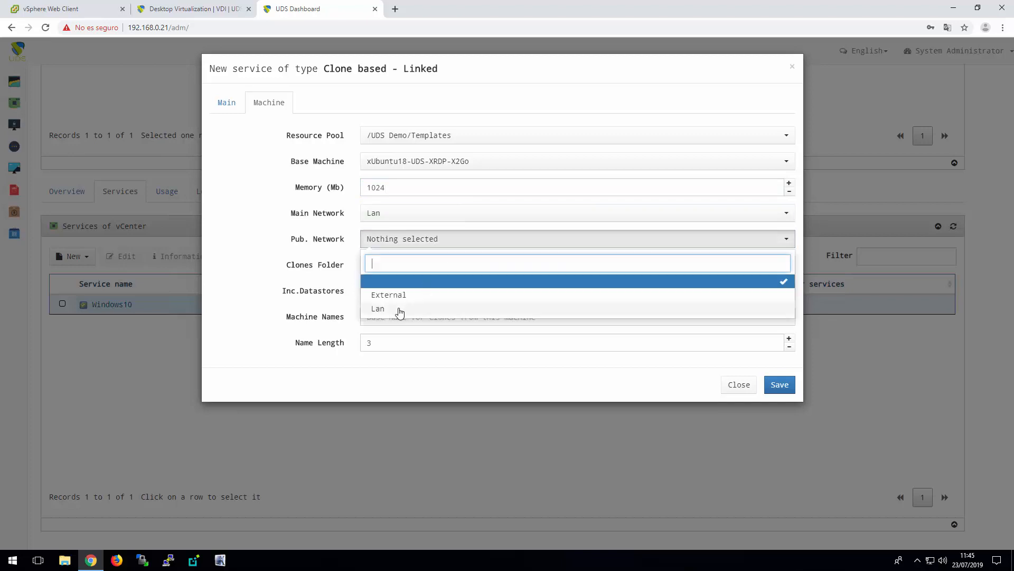
{"action": "left_click", "coordinate": [399, 309]}
Select SSD1 and SSD2 as the incremental datastores for the Ubuntu18 service
{"action": "left_click", "coordinate": [450, 298]}
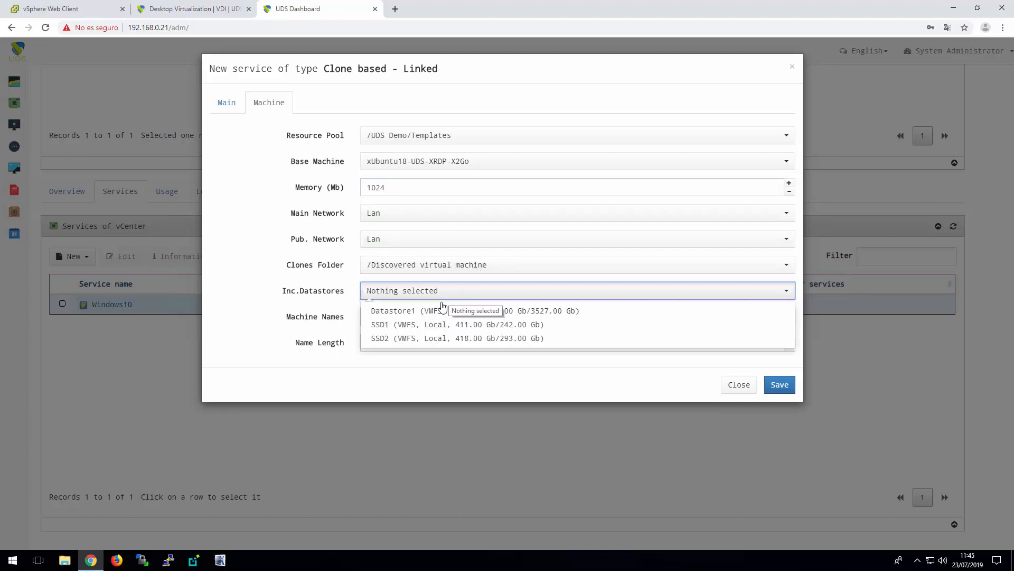
{"action": "left_click", "coordinate": [413, 326]}
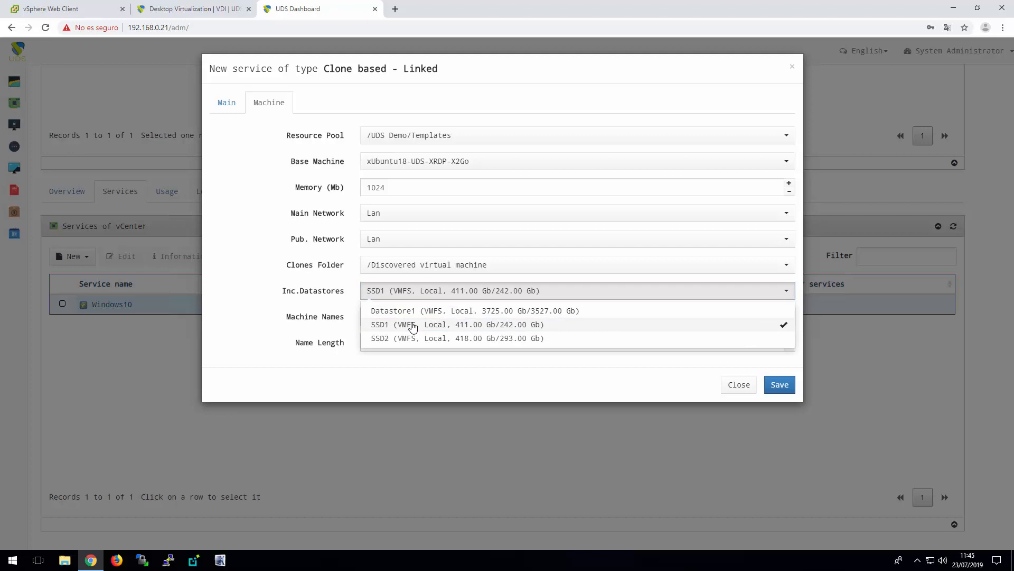
{"action": "left_click", "coordinate": [417, 339]}
{"action": "left_click", "coordinate": [415, 384]}
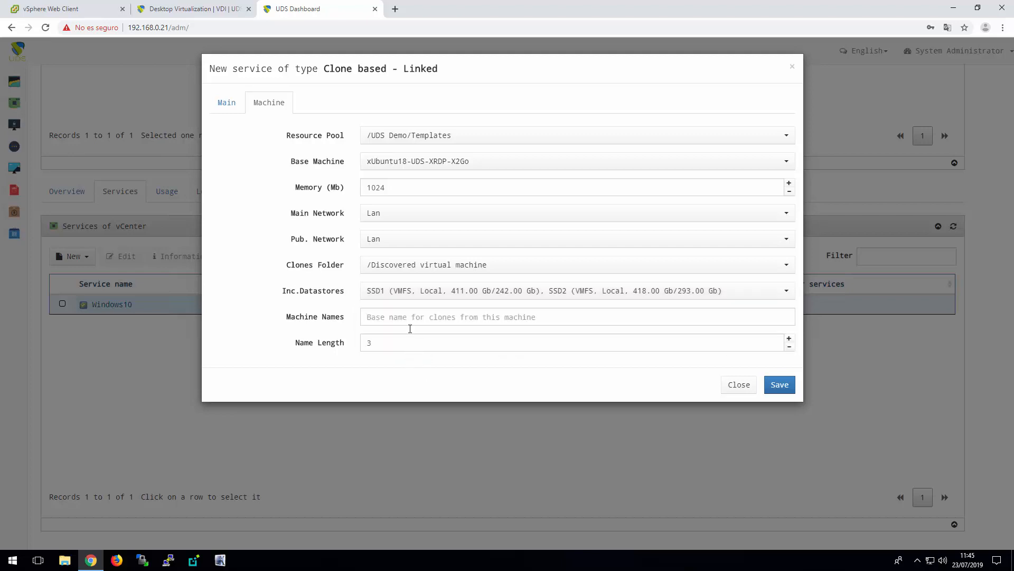
Set the Ubuntu18 service's machine names to ubuntu- with a name length of 2 and save the service
{"action": "left_click", "coordinate": [411, 316]}
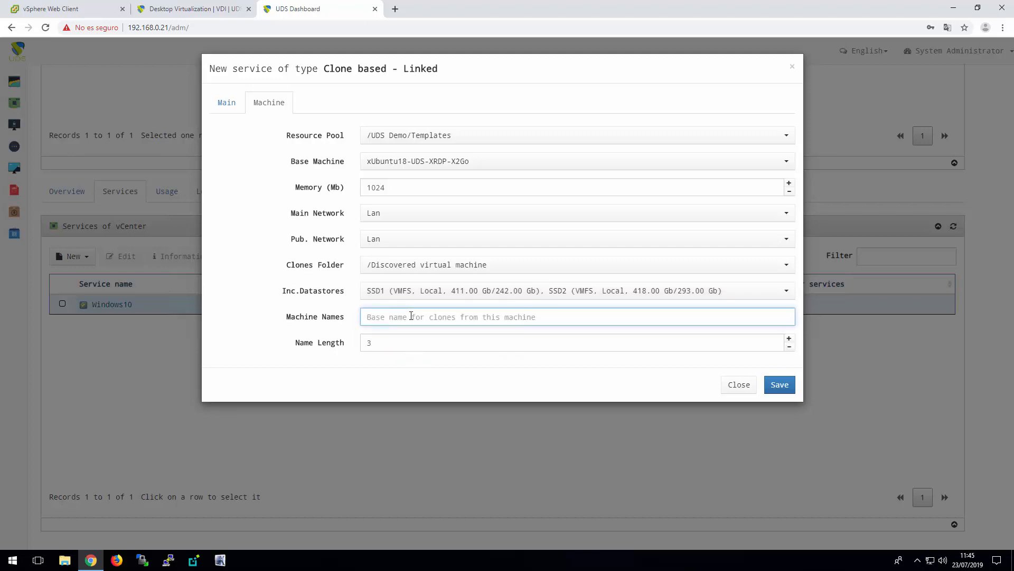
{"action": "type", "text": "ubuntu-"}
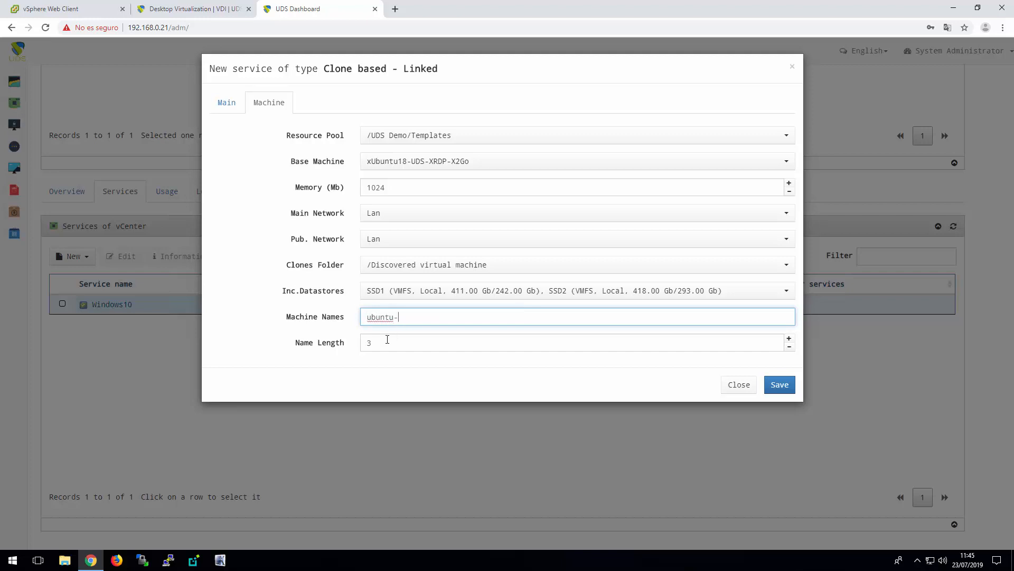
{"action": "key", "text": "Tab"}
{"action": "type", "text": "2"}
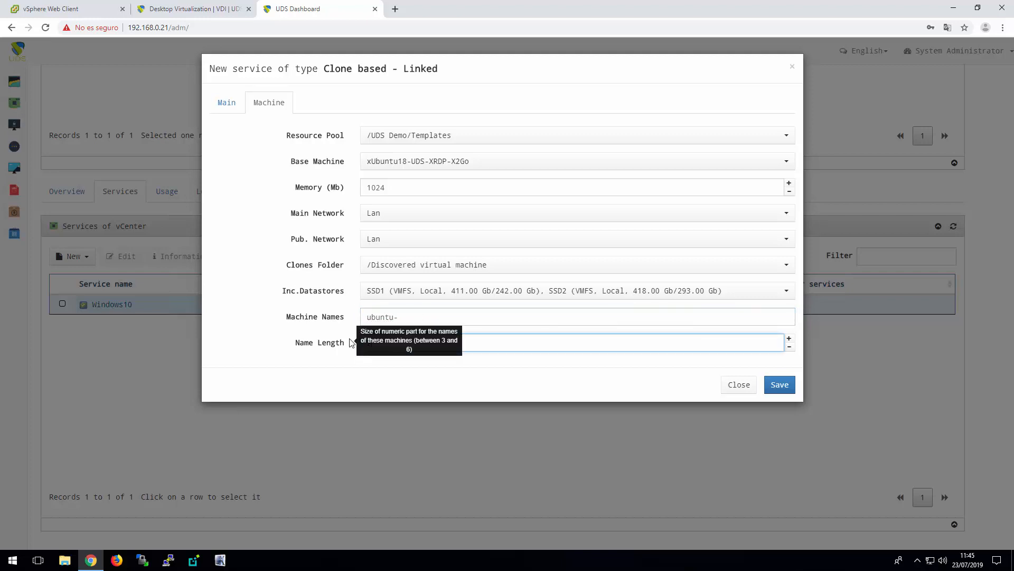
{"action": "left_click", "coordinate": [493, 379]}
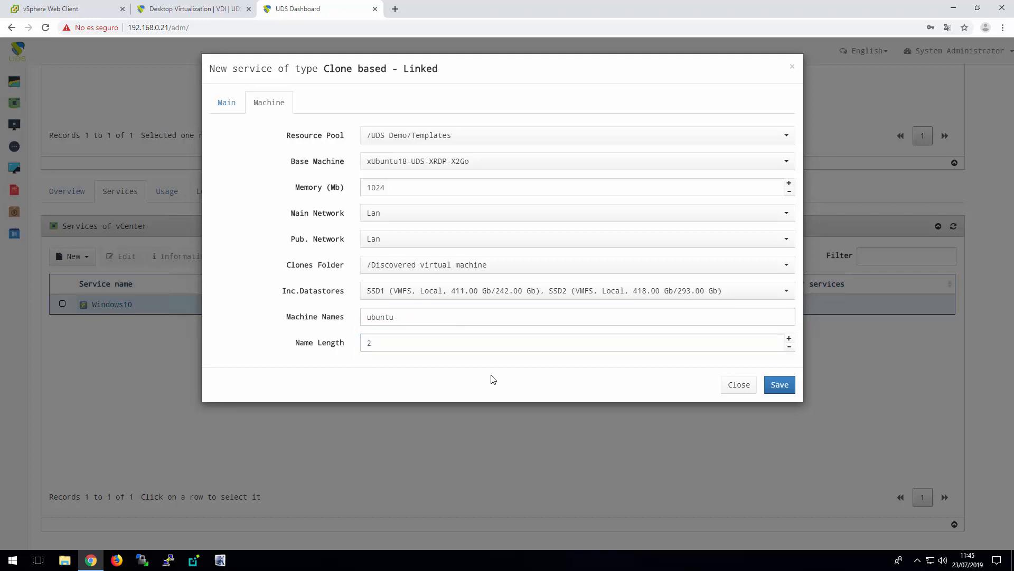
{"action": "left_click", "coordinate": [780, 385]}
{"action": "left_click", "coordinate": [785, 128]}
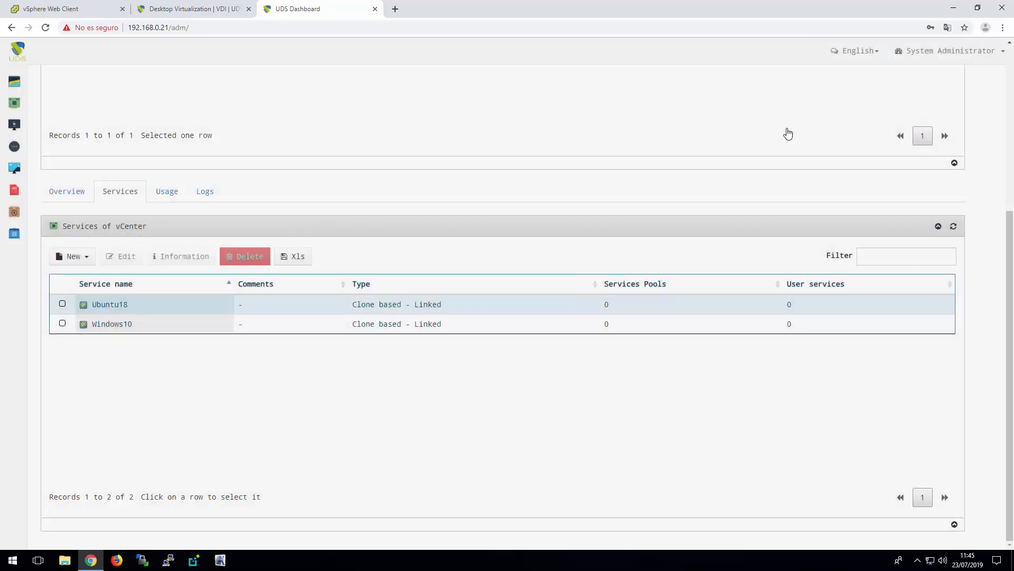
Start a new service pool named Windows10 with base service vCenter\Windows10 and OS manager Windows Basic
{"action": "mouse_move", "coordinate": [32, 93]}
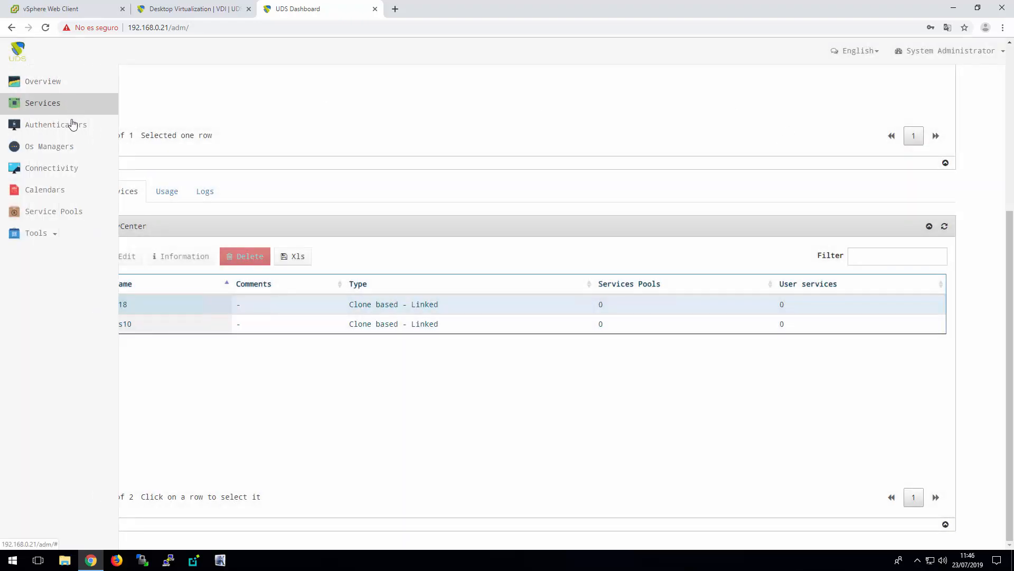
{"action": "left_click", "coordinate": [66, 213]}
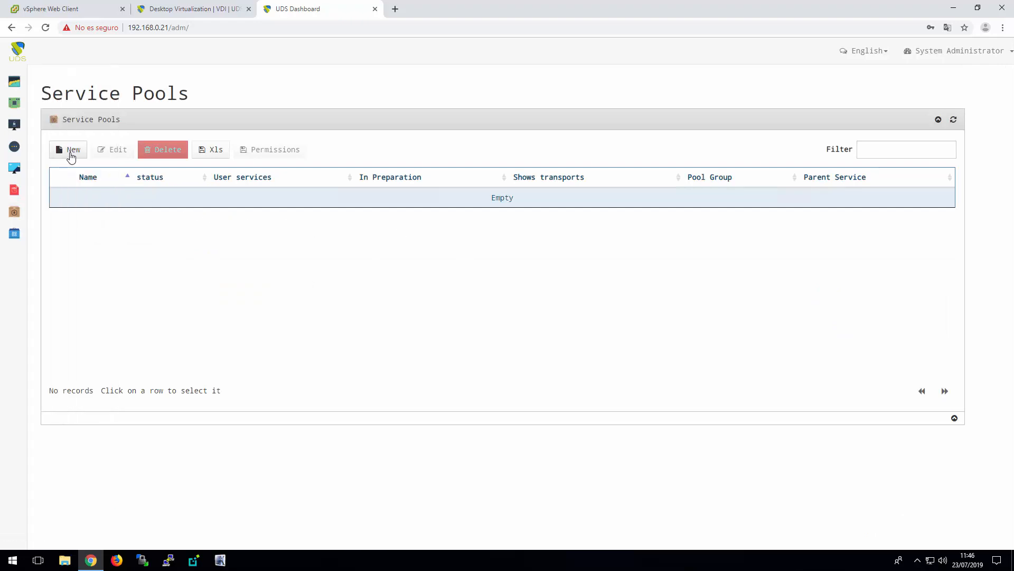
{"action": "left_click", "coordinate": [71, 152]}
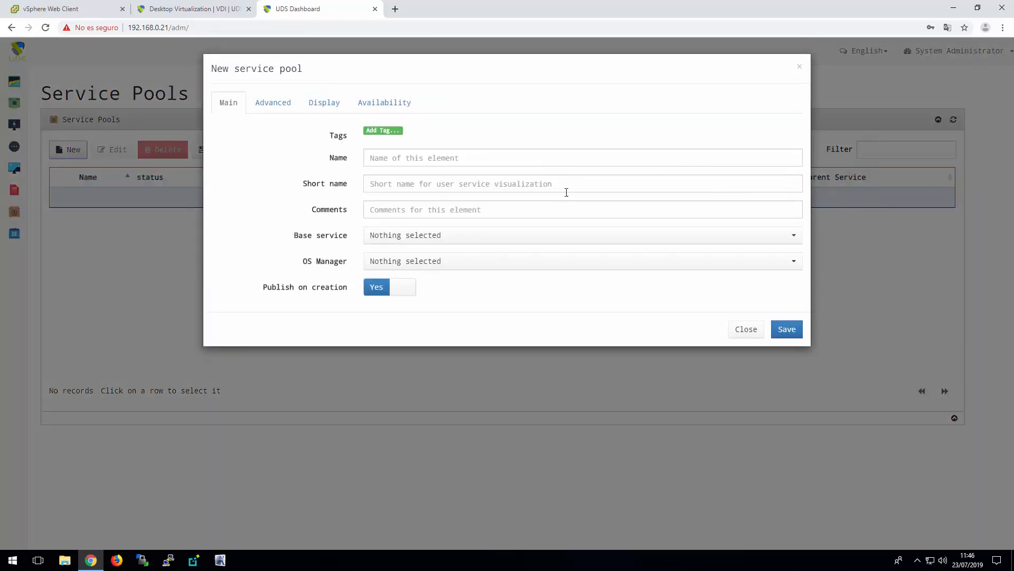
{"action": "left_click", "coordinate": [448, 160]}
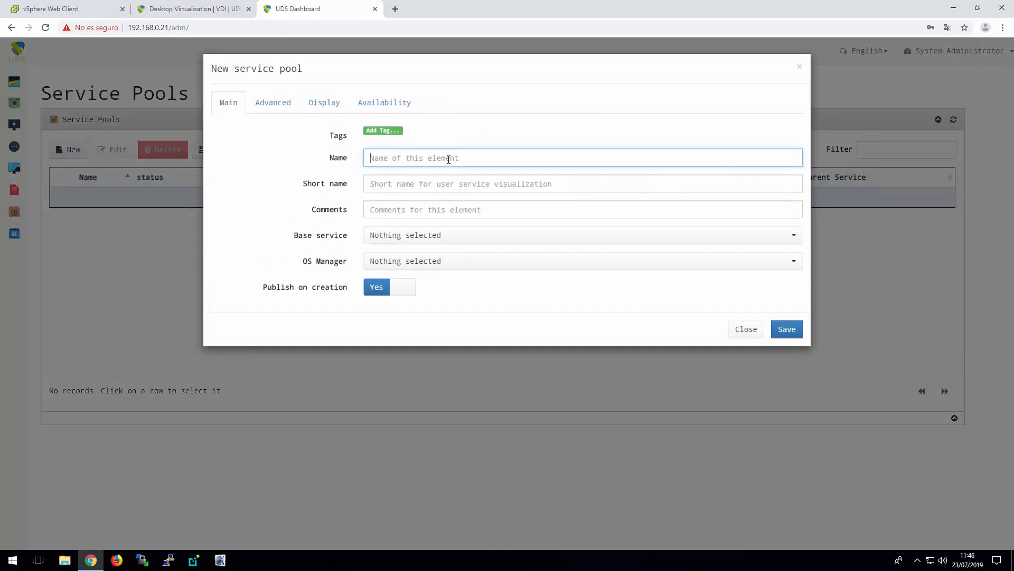
{"action": "type", "text": "Windows10"}
{"action": "left_click", "coordinate": [416, 240]}
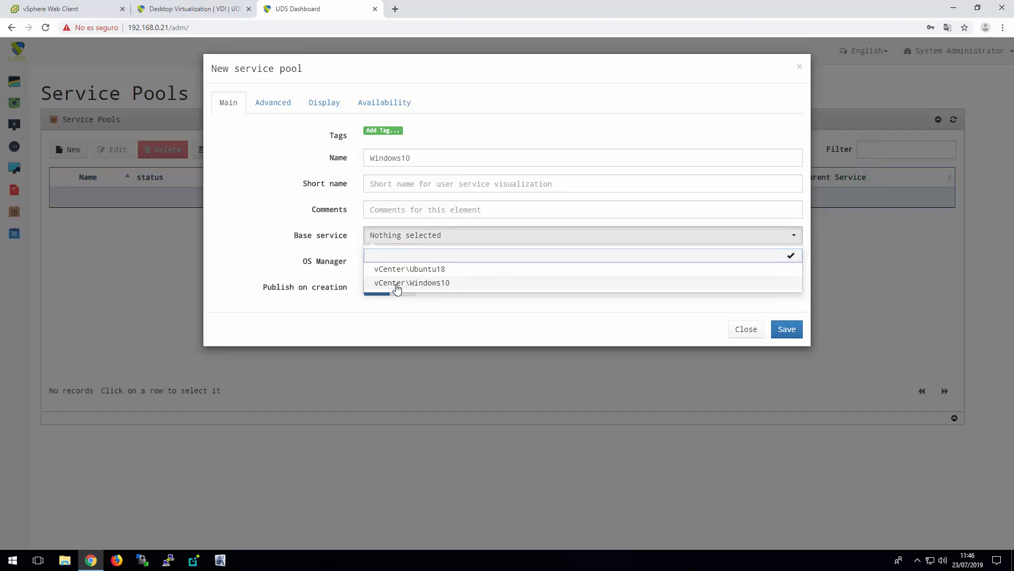
{"action": "left_click", "coordinate": [453, 285]}
{"action": "left_click", "coordinate": [401, 264]}
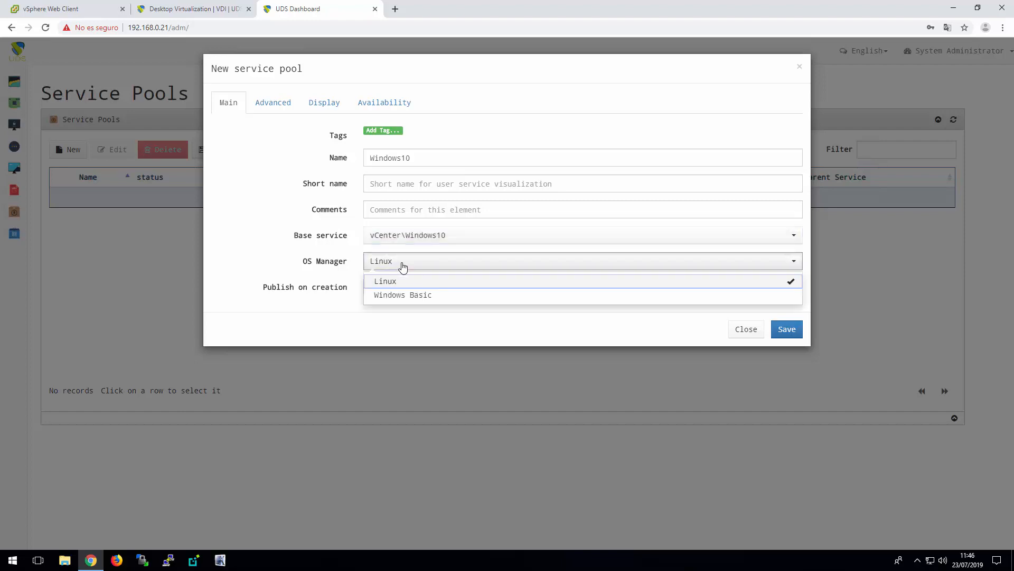
{"action": "left_click", "coordinate": [416, 299]}
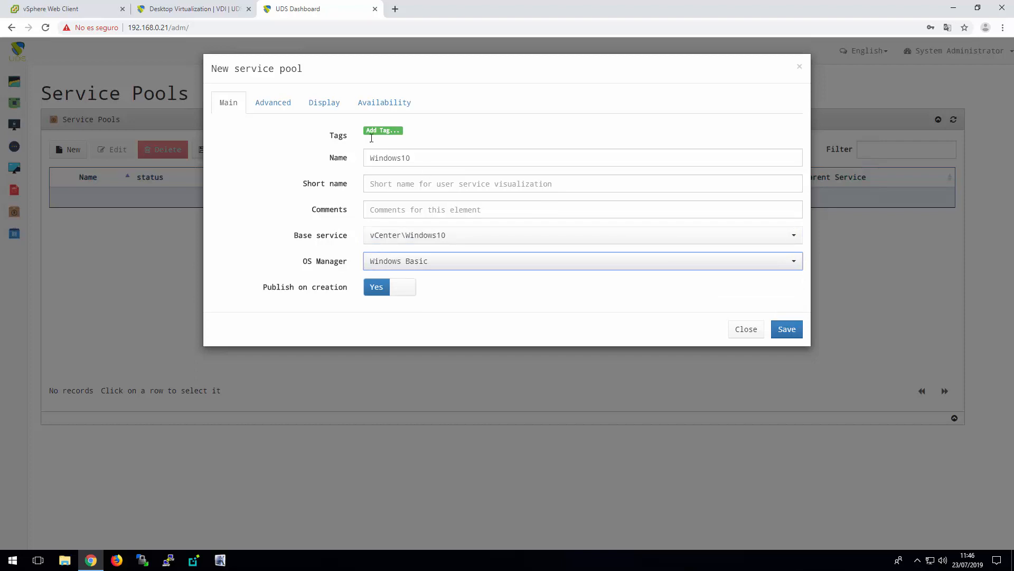
Give the Windows10 pool 1 initial available service and 1 service to keep in cache, and save the pool
{"action": "left_click", "coordinate": [278, 107]}
{"action": "left_click", "coordinate": [333, 105]}
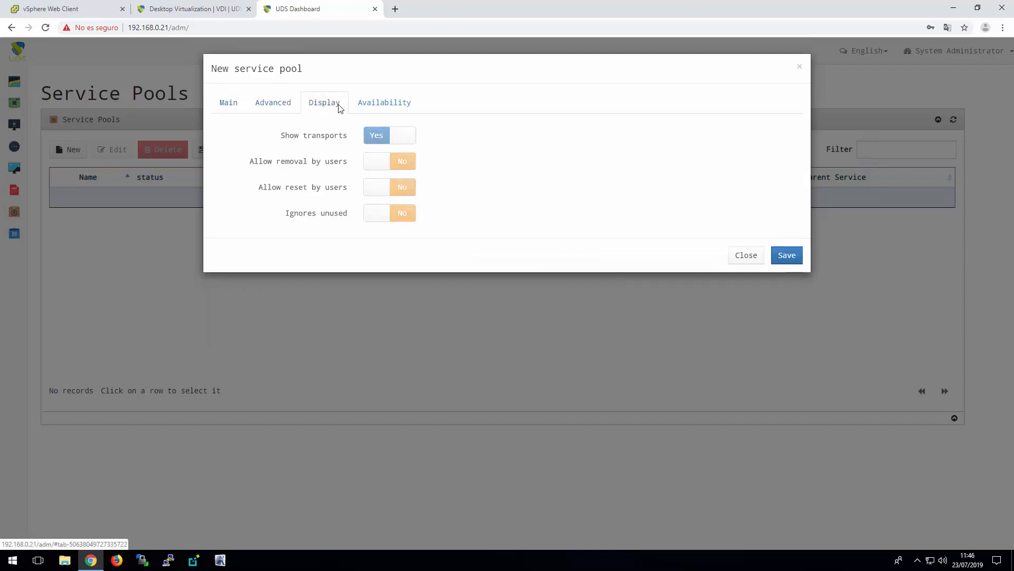
{"action": "left_click", "coordinate": [407, 103]}
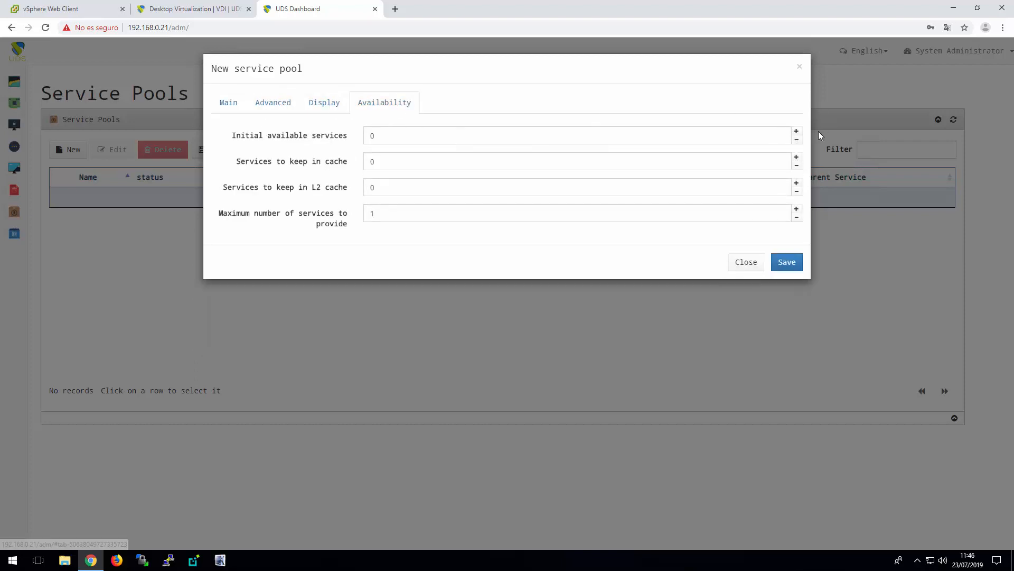
{"action": "left_click", "coordinate": [797, 131]}
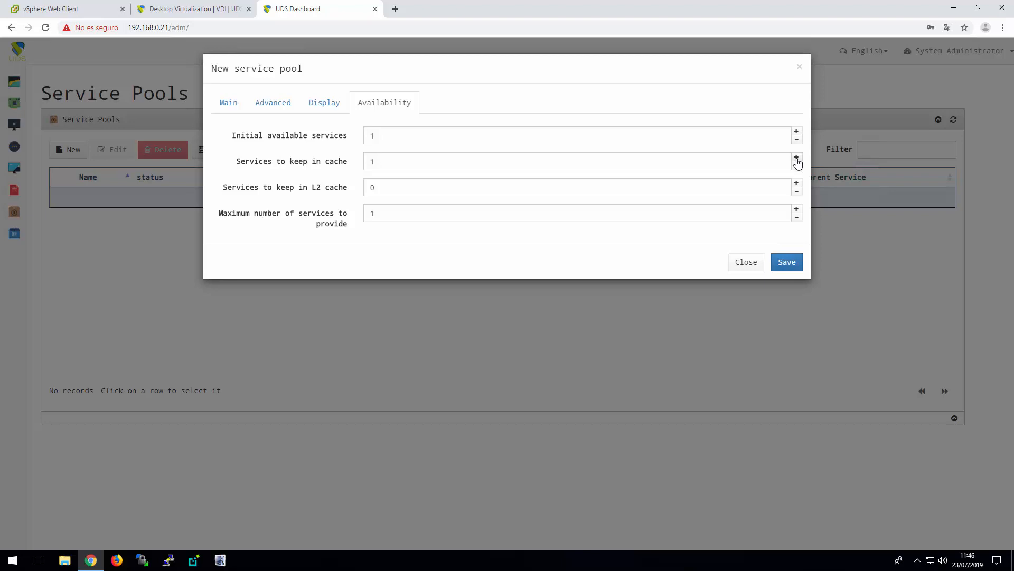
{"action": "left_click", "coordinate": [797, 157]}
{"action": "left_click", "coordinate": [787, 263]}
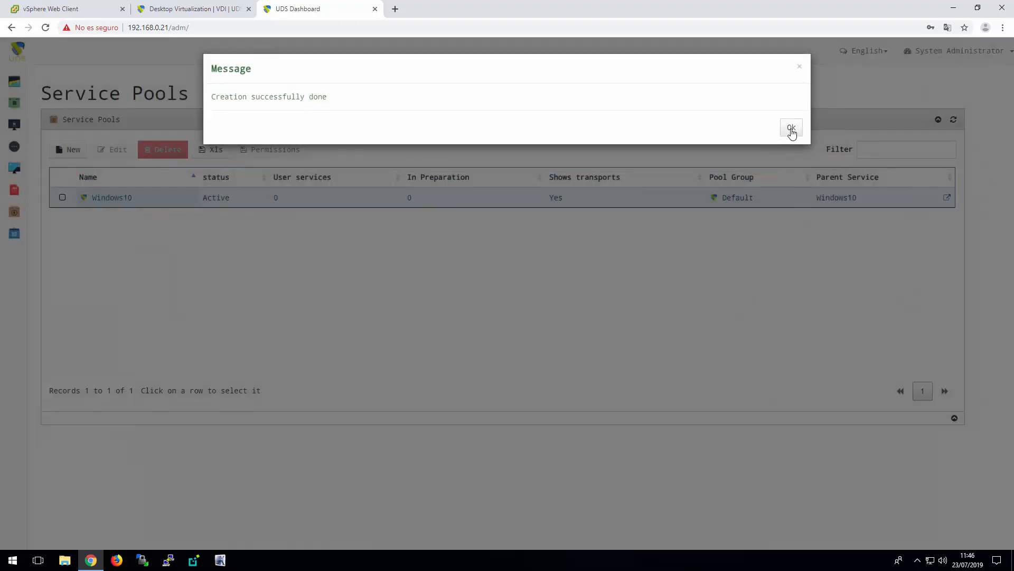
{"action": "left_click", "coordinate": [791, 130]}
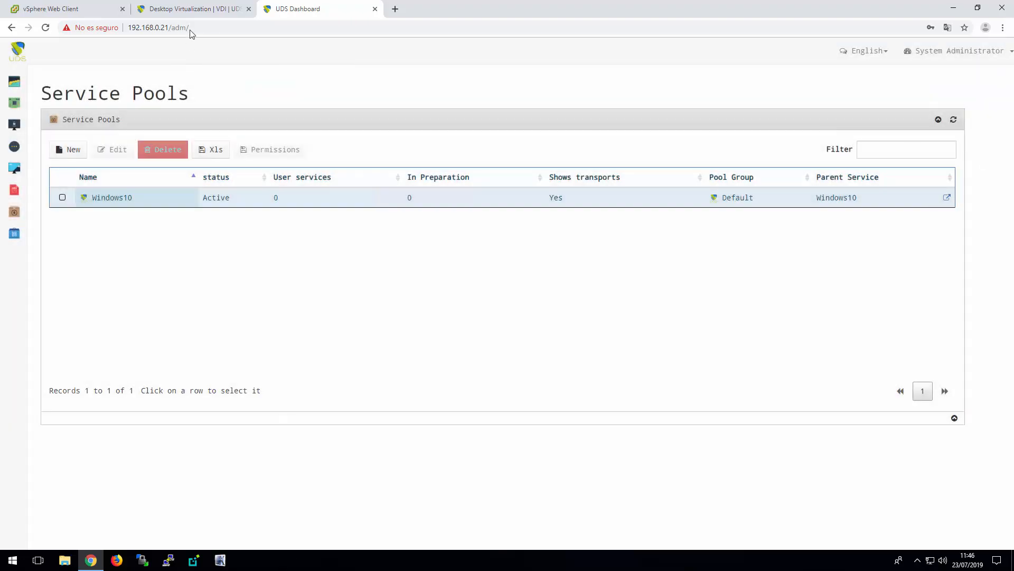
Check the Windows10 publication under UDS Demo/Desktops in the vSphere Web Client and return to the UDS Dashboard
{"action": "left_click", "coordinate": [69, 12]}
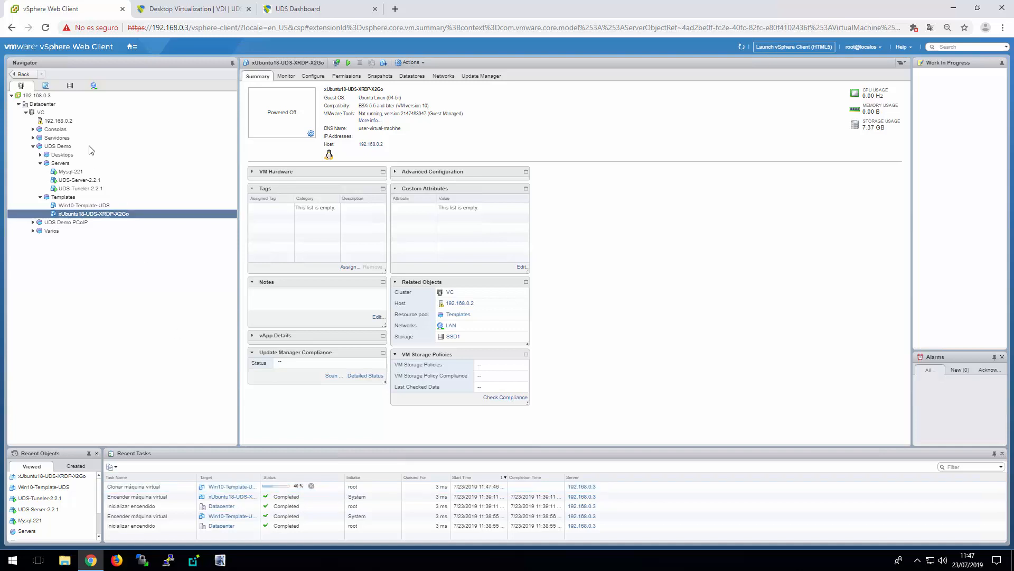
{"action": "left_click", "coordinate": [40, 154]}
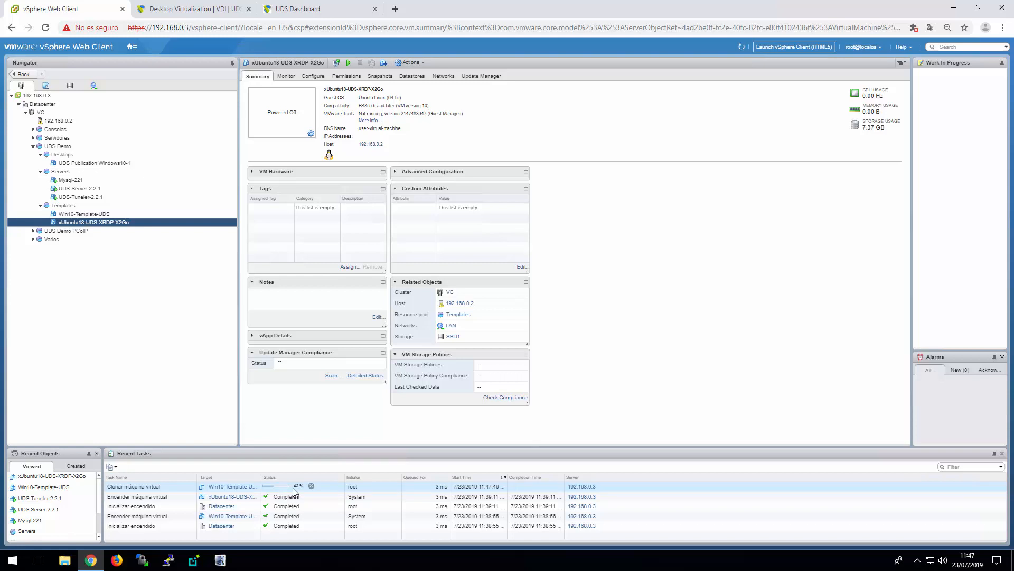
{"action": "left_click", "coordinate": [307, 9]}
Start a new service pool named Ubuntu18 with base service vCenter\Ubuntu18 and OS manager Linux
{"action": "left_click", "coordinate": [69, 149]}
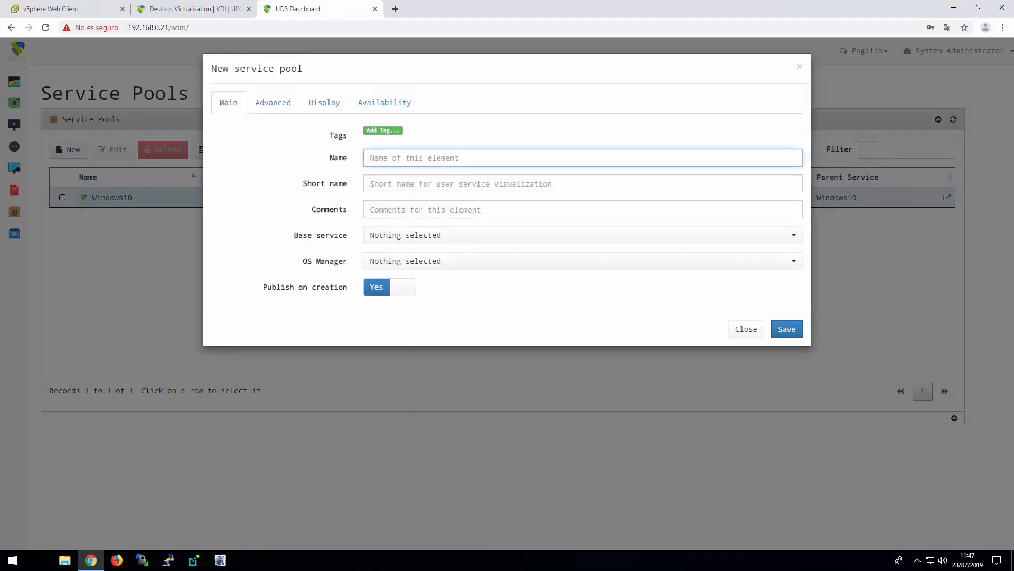
{"action": "type", "text": "Ubntu"}
{"action": "key", "text": "BackSpace"}
{"action": "key", "text": "BackSpace"}
{"action": "type", "text": "untu18"}
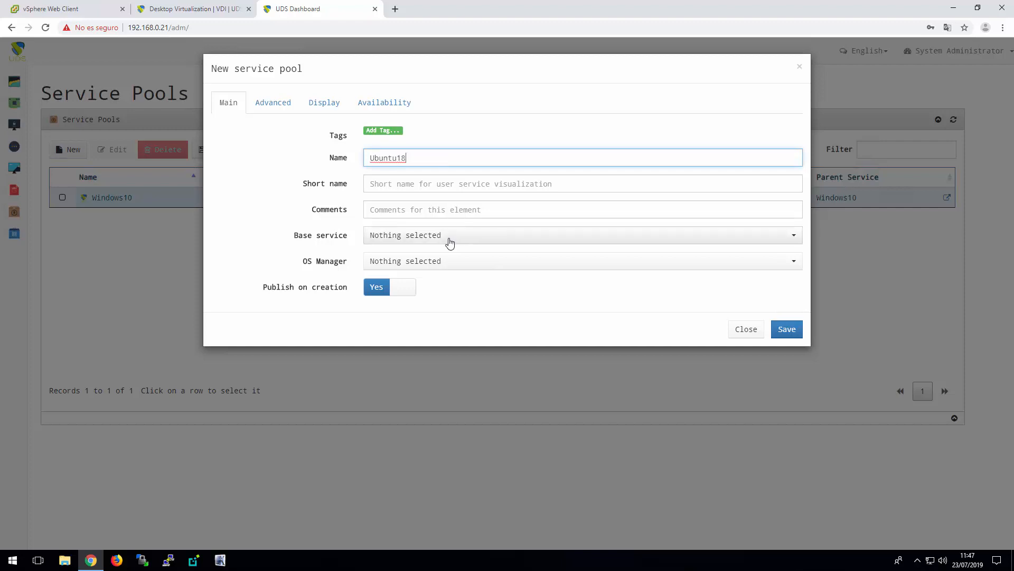
{"action": "left_click", "coordinate": [449, 240]}
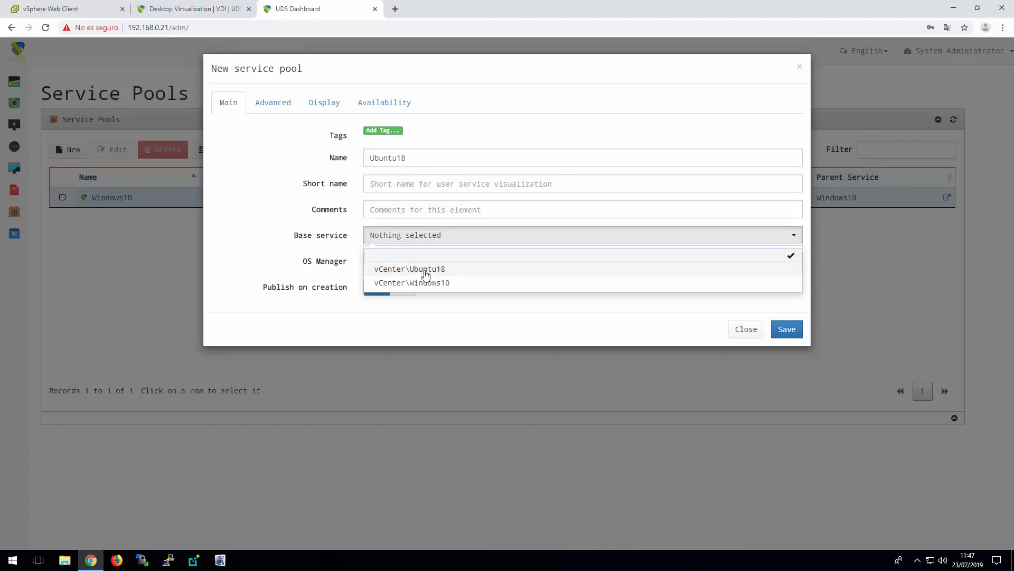
{"action": "left_click", "coordinate": [446, 273]}
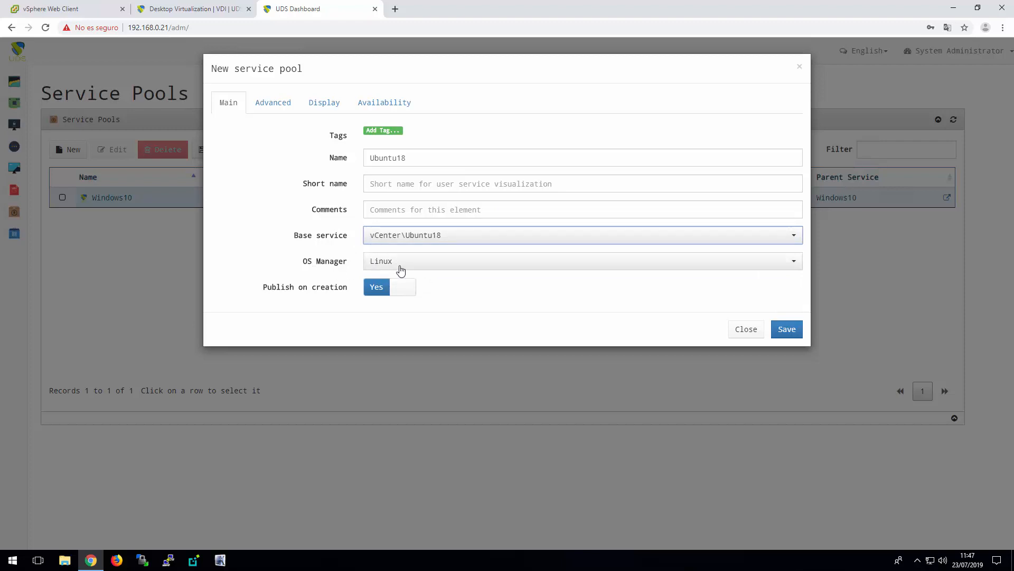
Raise the Ubuntu18 pool's initial available, cached and maximum numbers of services, and save the pool
{"action": "left_click", "coordinate": [386, 104]}
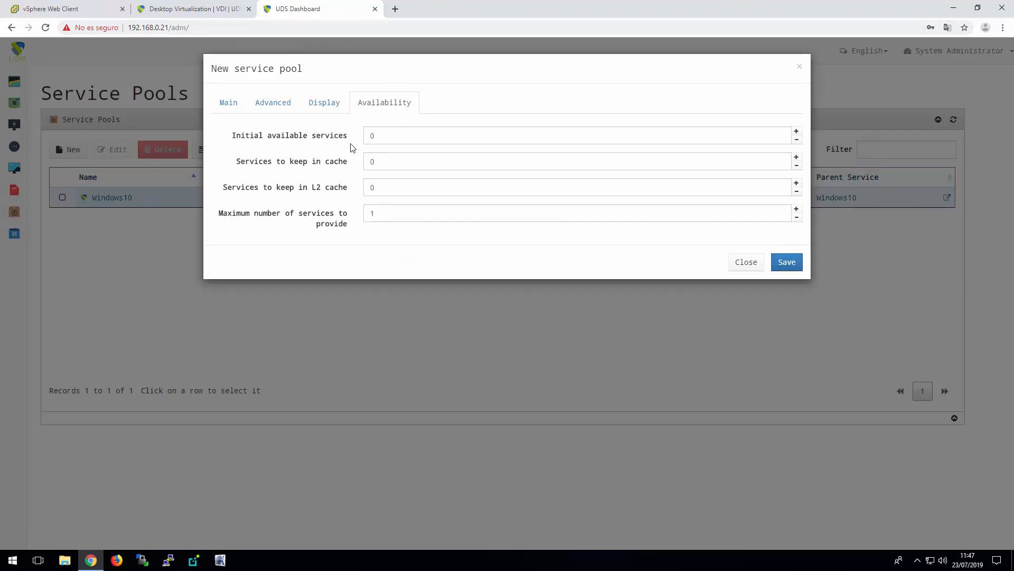
{"action": "left_click", "coordinate": [798, 132]}
{"action": "left_click", "coordinate": [798, 157]}
{"action": "left_click", "coordinate": [797, 210]}
{"action": "left_click", "coordinate": [797, 210]}
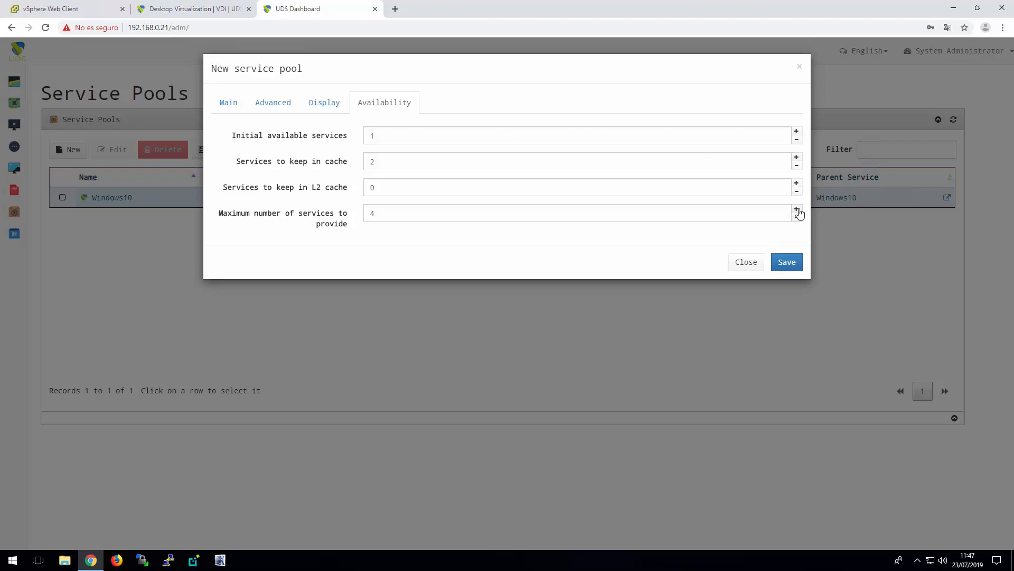
{"action": "left_click", "coordinate": [787, 270]}
{"action": "left_click", "coordinate": [793, 269]}
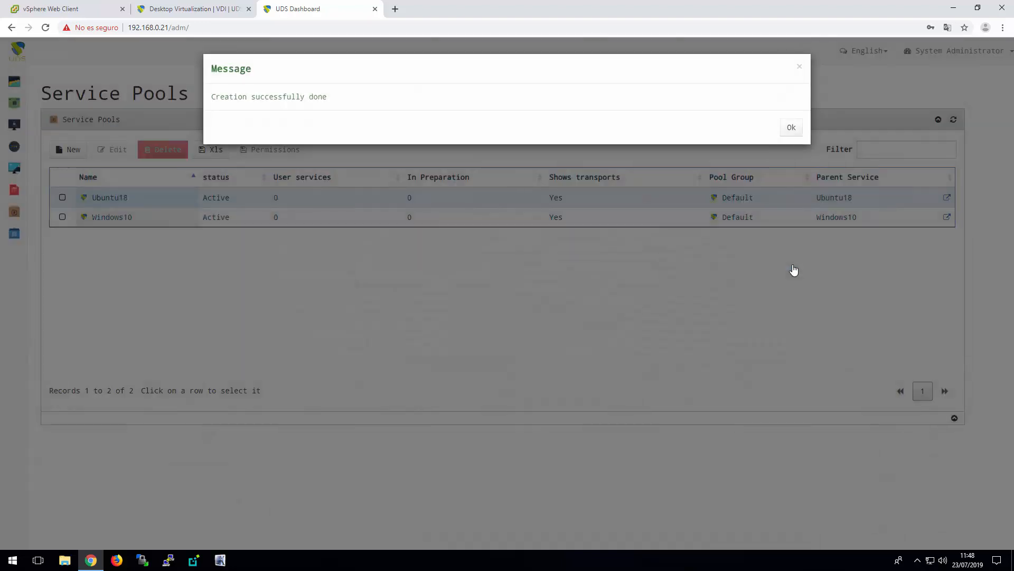
{"action": "left_click", "coordinate": [790, 127]}
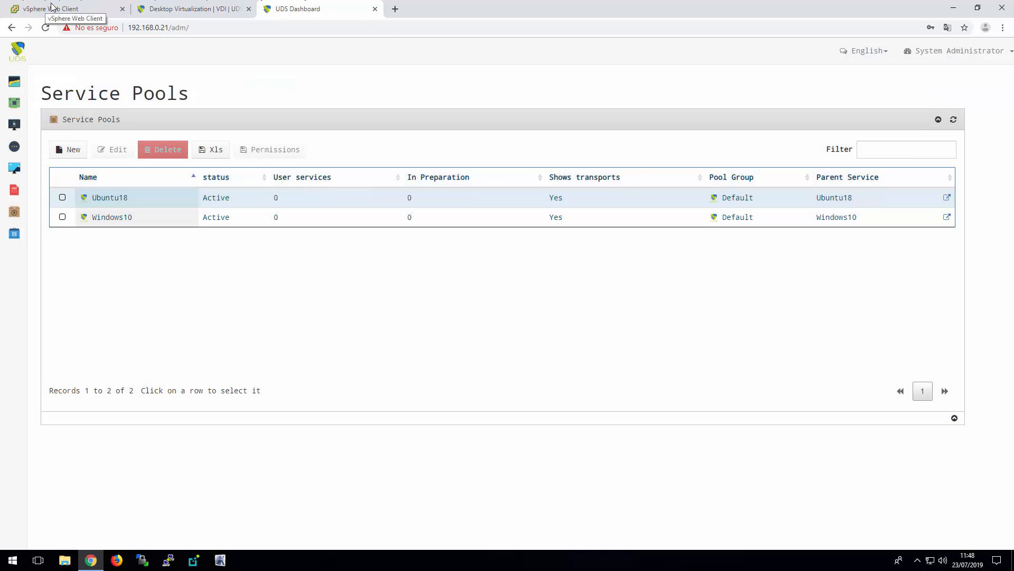
Switch to the vSphere Web Client and check the Ubuntu18 publication and its clone task
{"action": "left_click", "coordinate": [51, 6]}
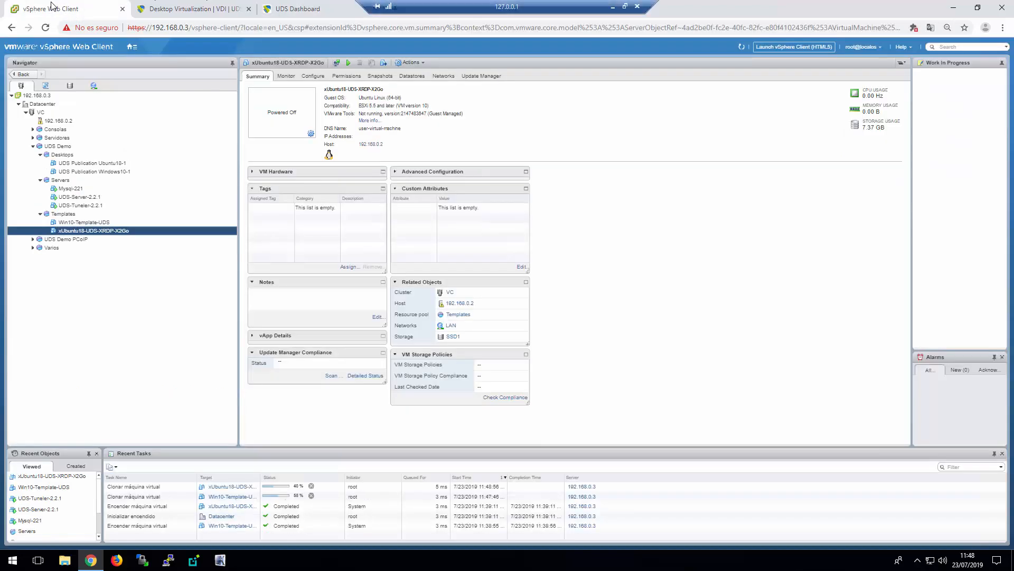
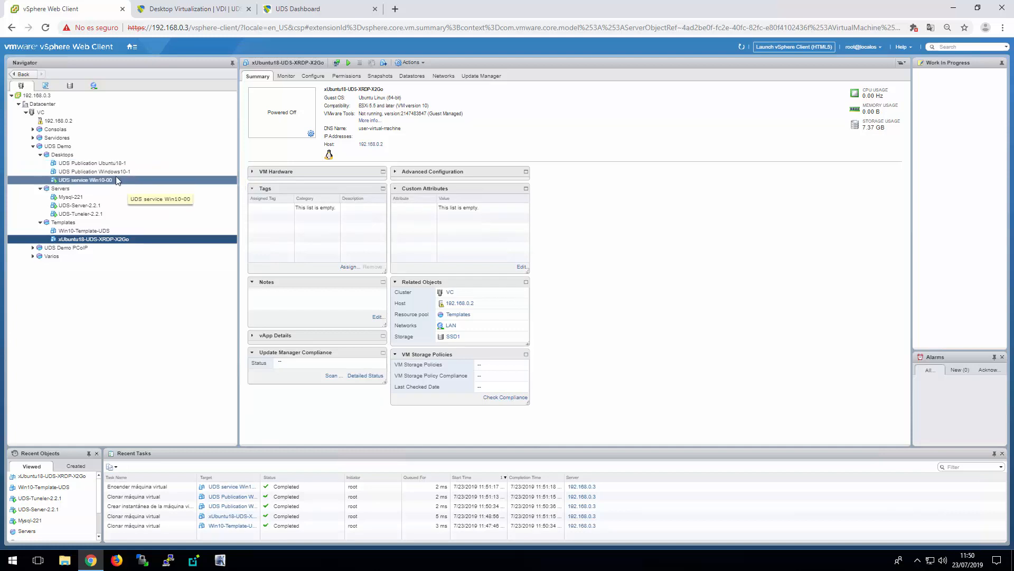
Return to the UDS Dashboard, reload the service pools and check the state of the Windows10 pool's publication
{"action": "left_click", "coordinate": [323, 10]}
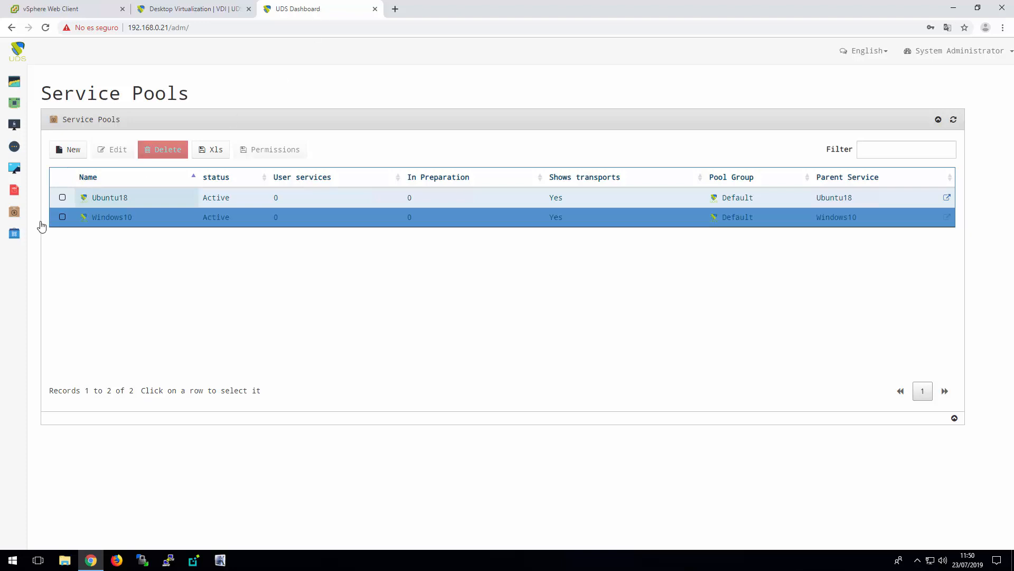
{"action": "left_click", "coordinate": [19, 214]}
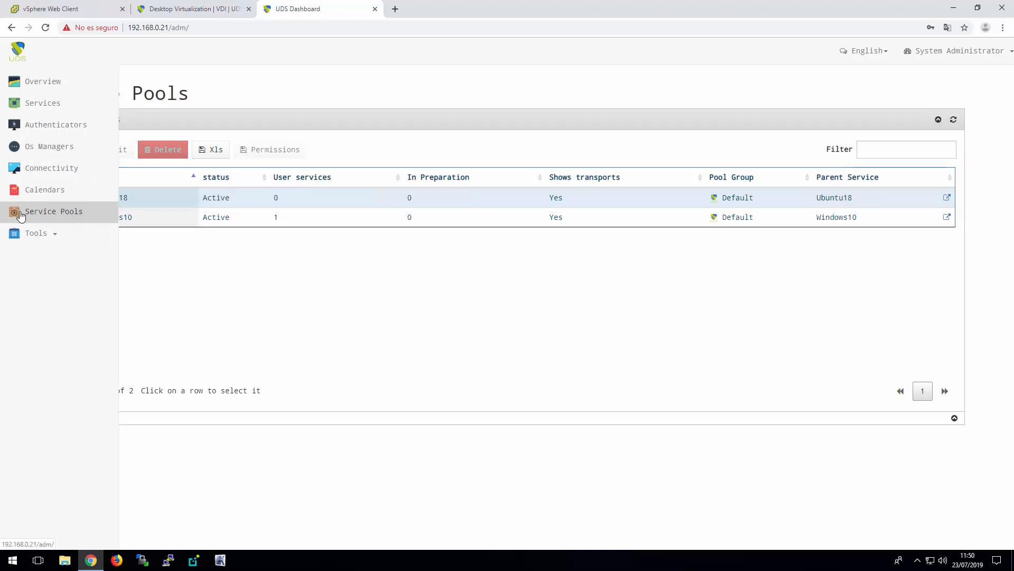
{"action": "left_click", "coordinate": [171, 218]}
{"action": "scroll", "coordinate": [437, 355], "scroll_direction": "down", "scroll_amount": 2}
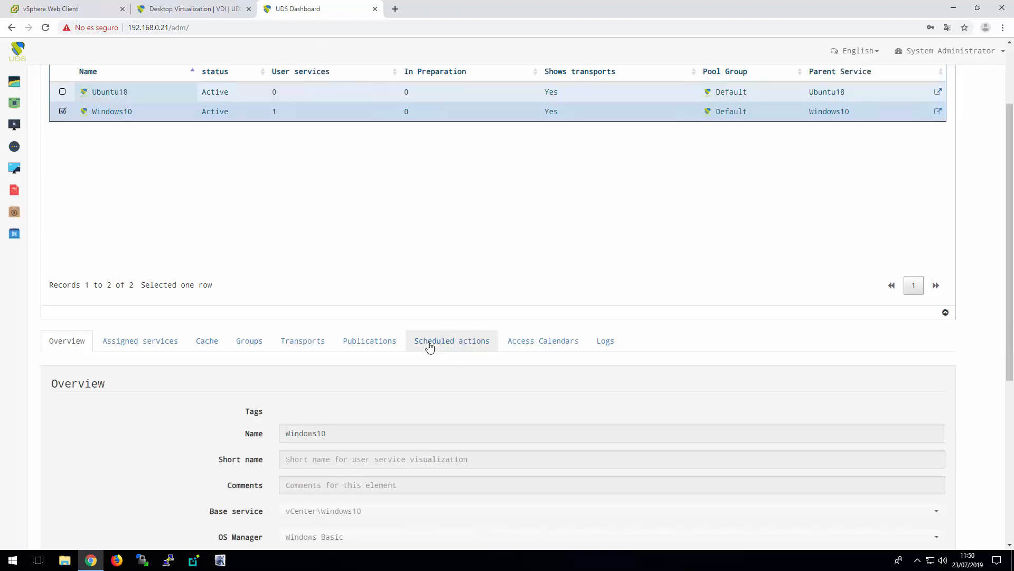
{"action": "left_click", "coordinate": [369, 341]}
{"action": "scroll", "coordinate": [601, 322], "scroll_direction": "down", "scroll_amount": 3}
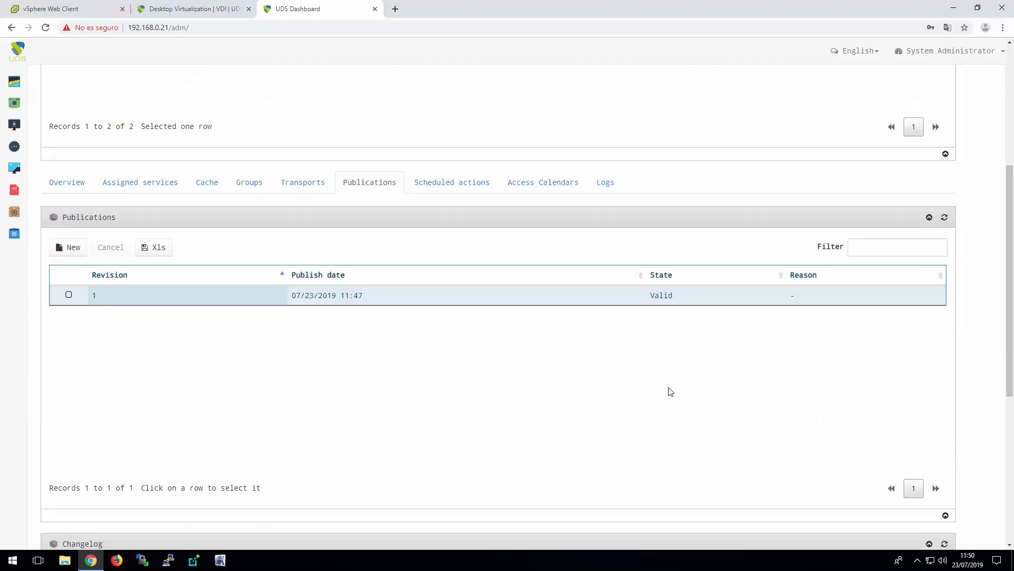
{"action": "left_click", "coordinate": [674, 301]}
{"action": "left_click_drag", "start_coordinate": [679, 299], "coordinate": [649, 300]}
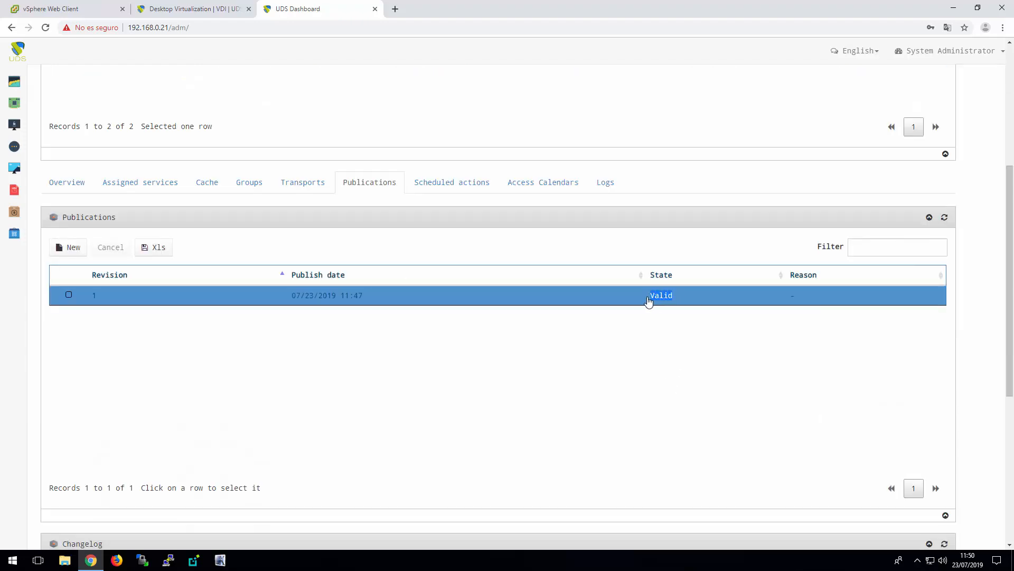
Examine the Windows10 pool's cached services, comparing the state of Win10-00 and Win10-01
{"action": "left_click", "coordinate": [212, 187]}
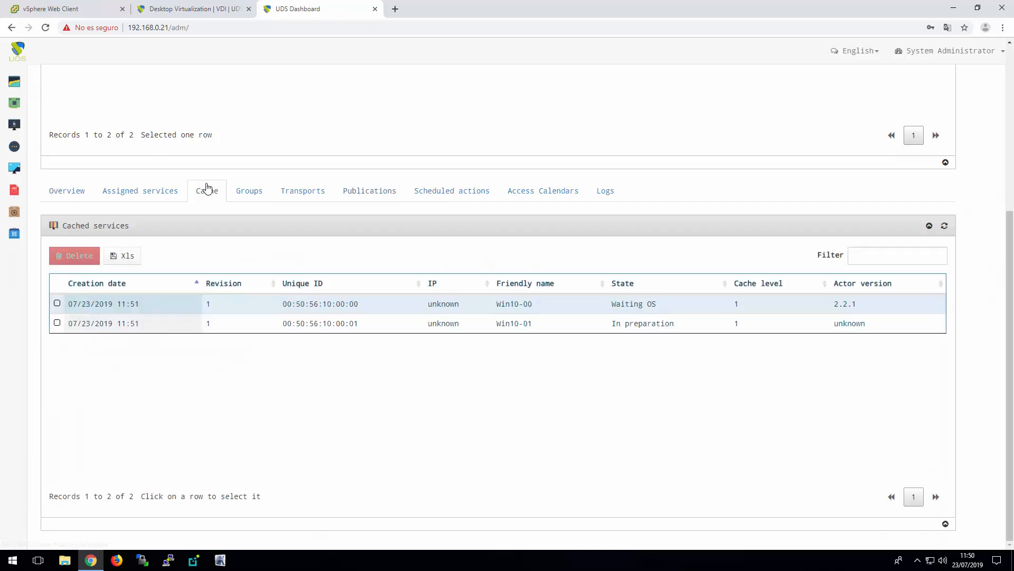
{"action": "left_click", "coordinate": [677, 328]}
{"action": "left_click", "coordinate": [681, 311]}
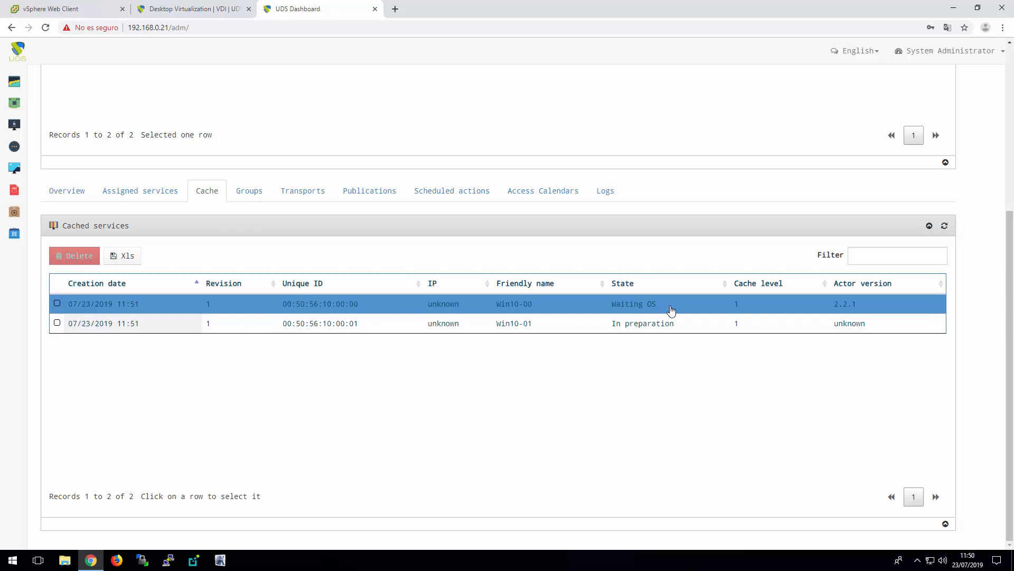
{"action": "left_click", "coordinate": [543, 299]}
{"action": "left_click", "coordinate": [535, 305]}
{"action": "left_click", "coordinate": [616, 302]}
{"action": "left_click", "coordinate": [626, 306]}
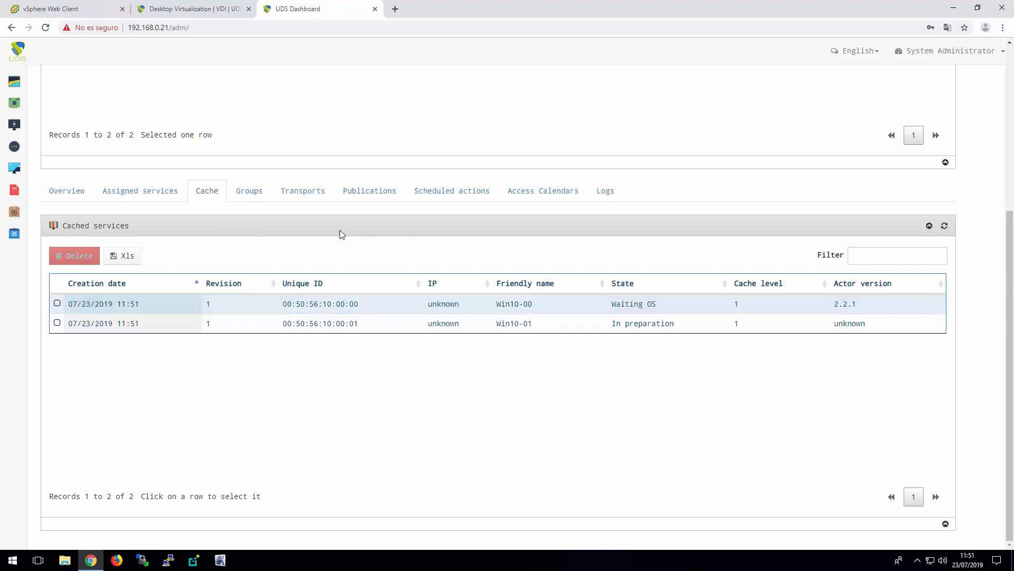
Assign the admins group of the Internal authenticator to the Windows10 pool
{"action": "scroll", "coordinate": [334, 179], "scroll_direction": "up", "scroll_amount": 3}
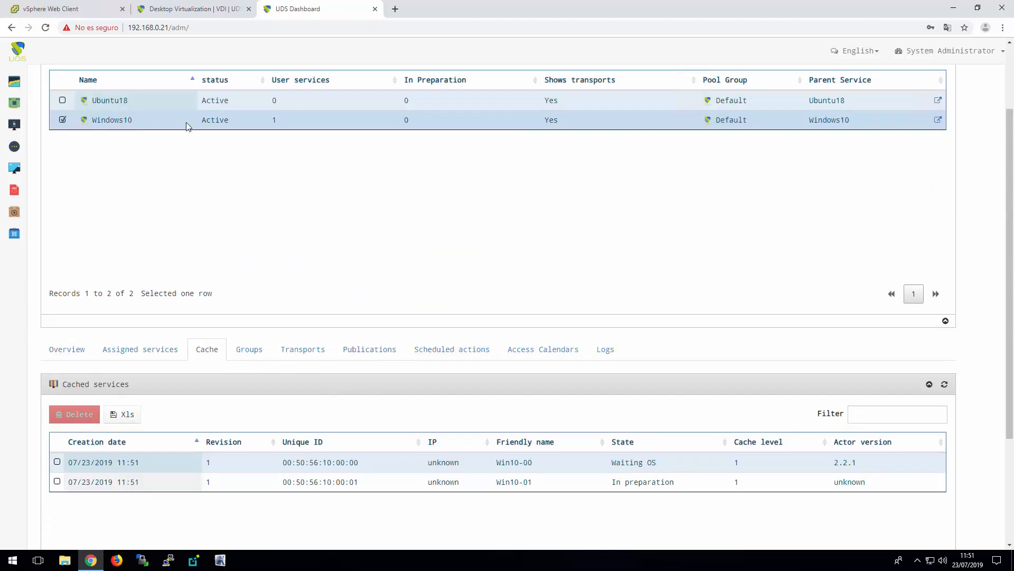
{"action": "left_click", "coordinate": [252, 350]}
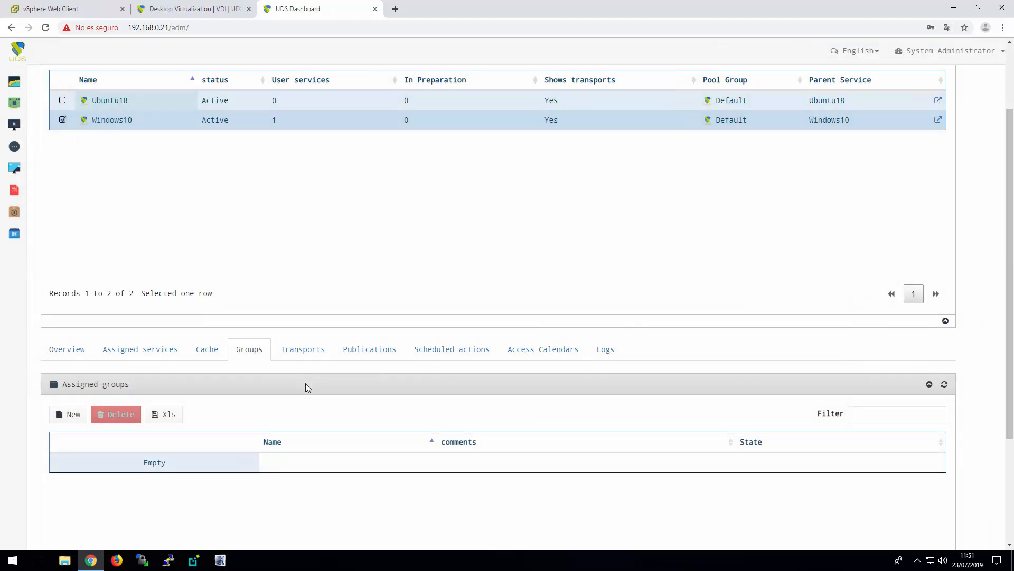
{"action": "left_click", "coordinate": [59, 415]}
{"action": "left_click", "coordinate": [363, 101]}
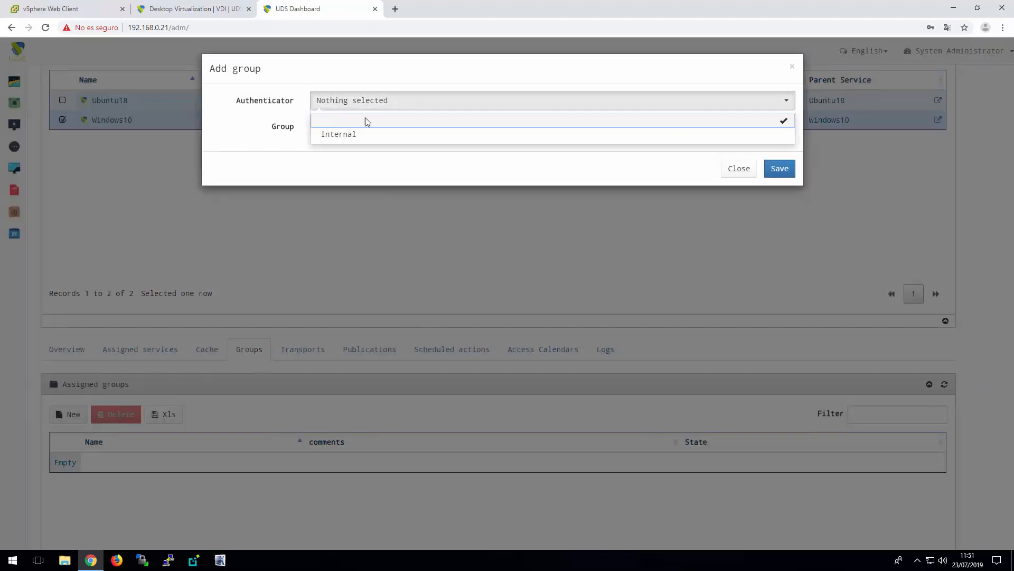
{"action": "left_click", "coordinate": [351, 143]}
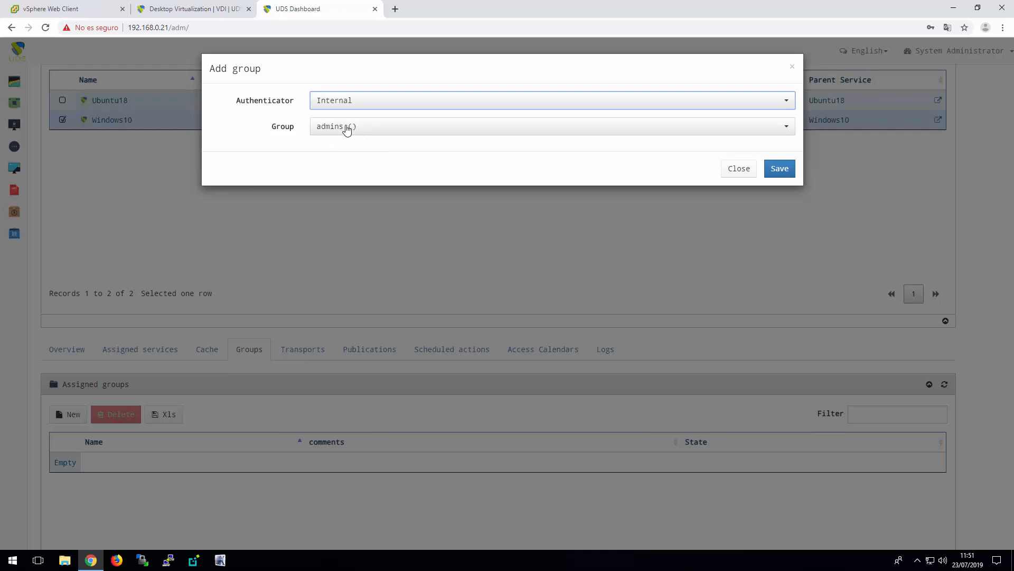
{"action": "left_click", "coordinate": [780, 169]}
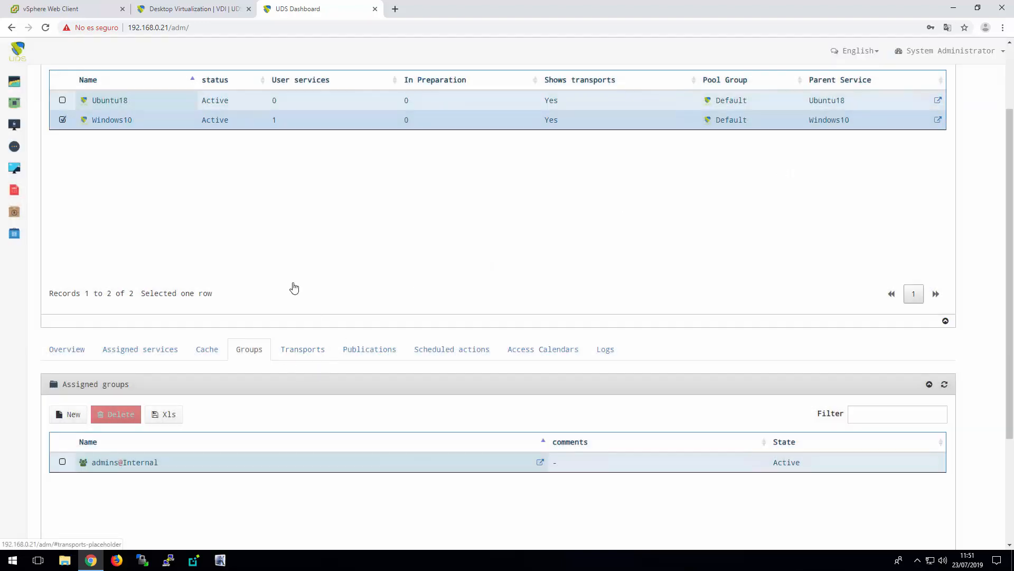
Assign the HTML5 Windows and RDP Windows transports to the Windows10 pool
{"action": "left_click", "coordinate": [302, 351]}
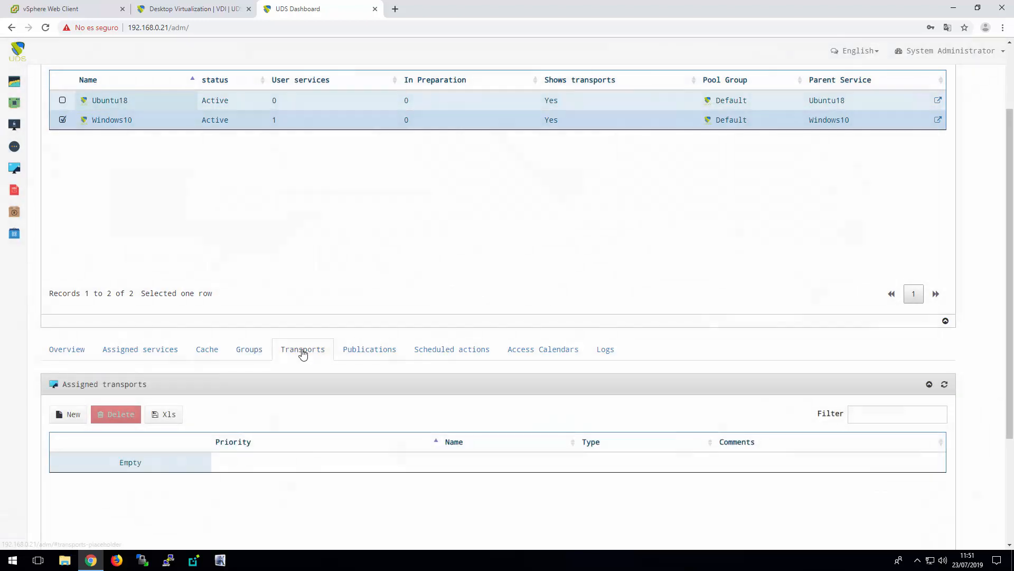
{"action": "left_click", "coordinate": [71, 417]}
{"action": "left_click", "coordinate": [464, 106]}
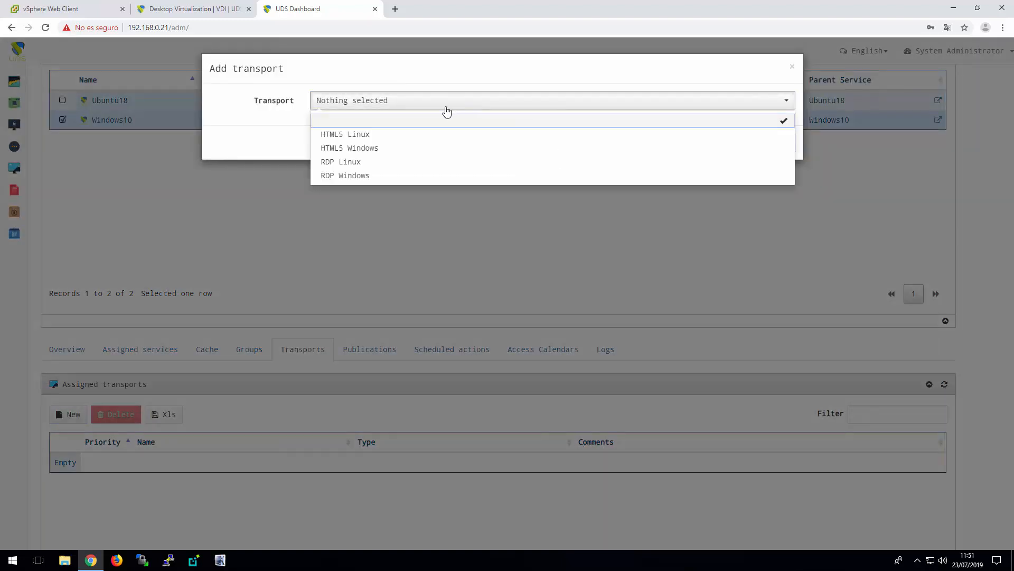
{"action": "left_click", "coordinate": [370, 149]}
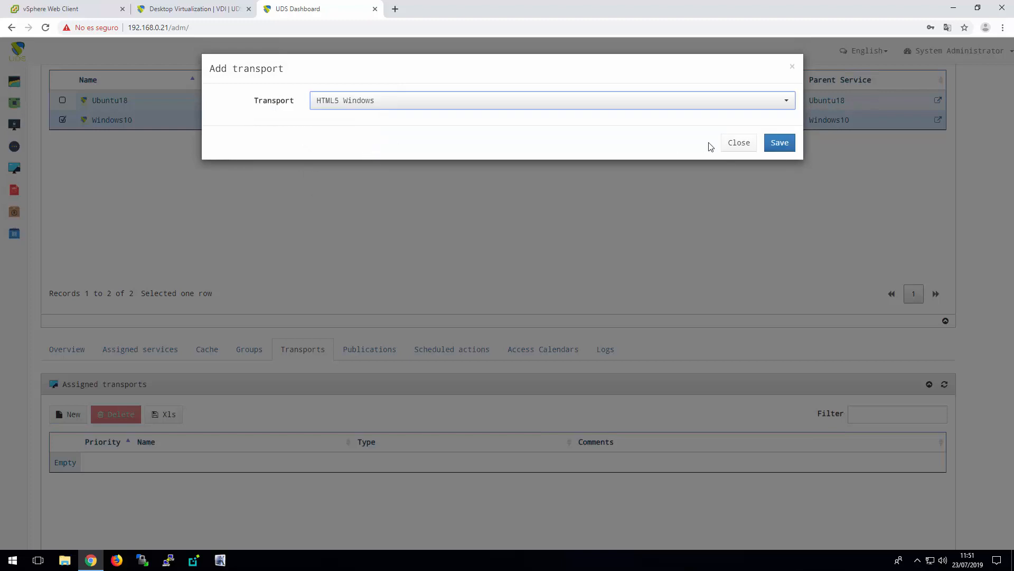
{"action": "left_click", "coordinate": [781, 141]}
{"action": "left_click", "coordinate": [77, 416]}
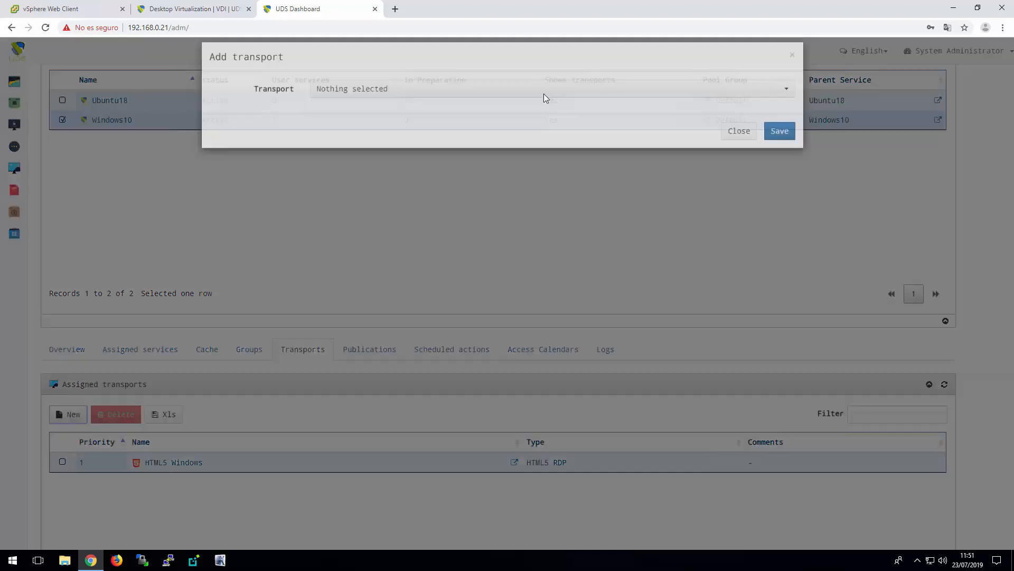
{"action": "left_click", "coordinate": [384, 103]}
{"action": "left_click", "coordinate": [350, 176]}
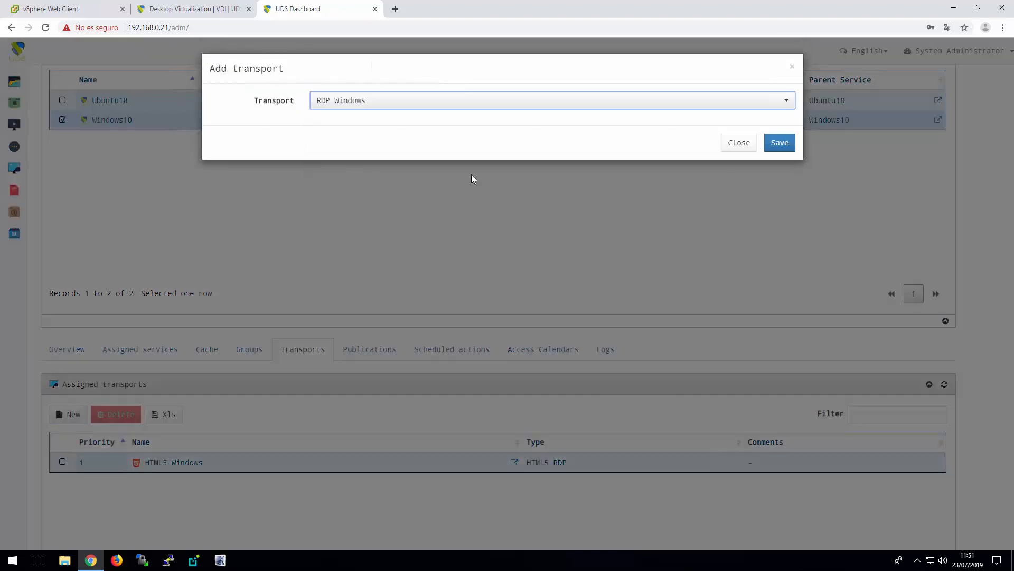
{"action": "left_click", "coordinate": [781, 142]}
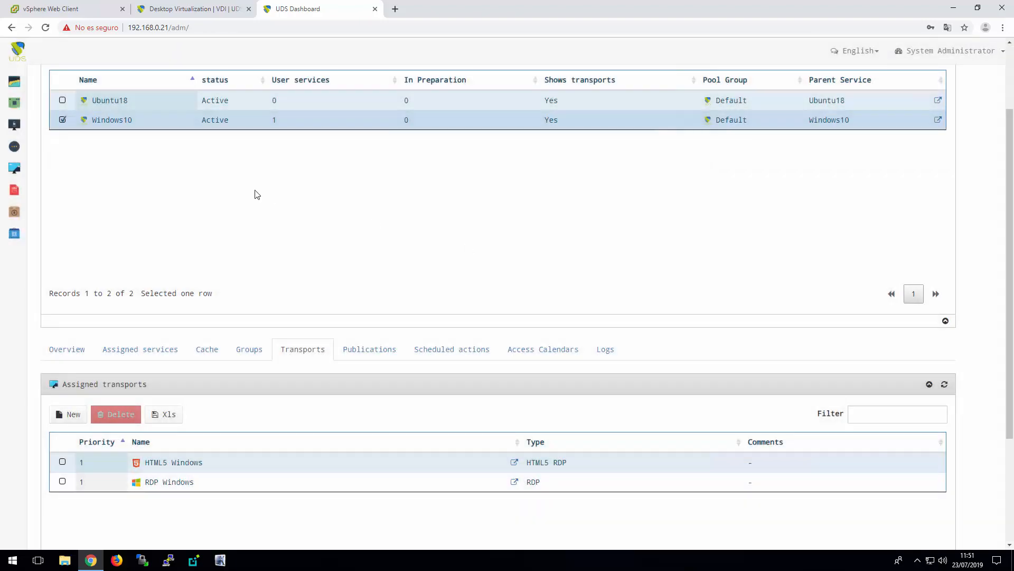
Select the Ubuntu18 pool and assign it the admins group of the Internal authenticator
{"action": "left_click", "coordinate": [149, 102]}
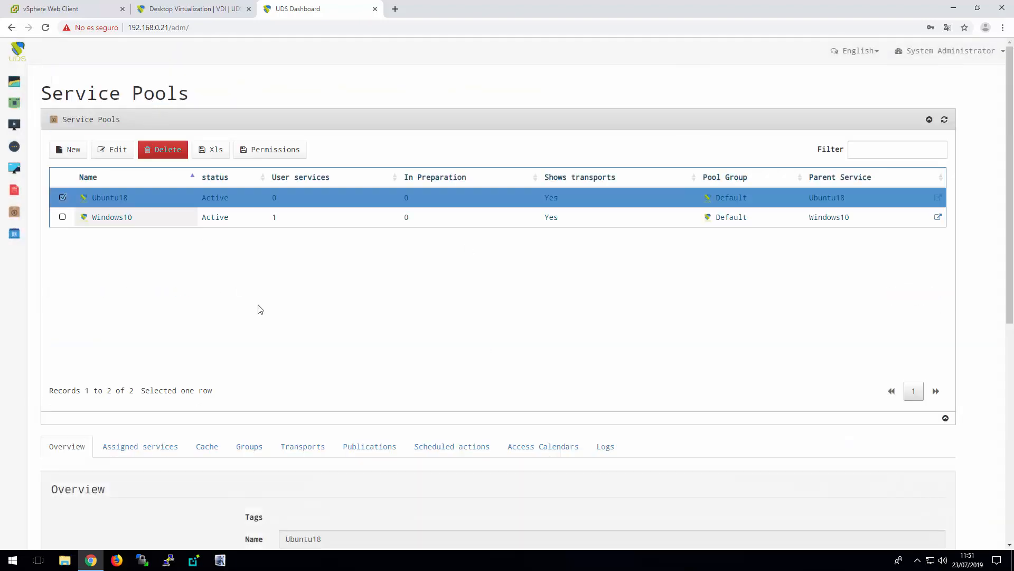
{"action": "scroll", "coordinate": [333, 335], "scroll_direction": "down", "scroll_amount": 3}
{"action": "left_click", "coordinate": [252, 290]}
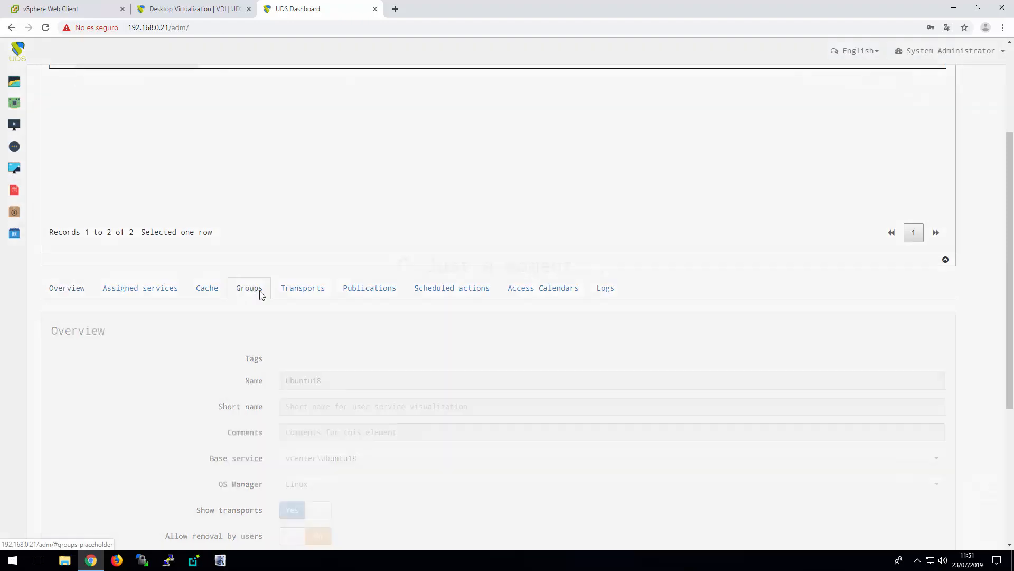
{"action": "left_click", "coordinate": [67, 353]}
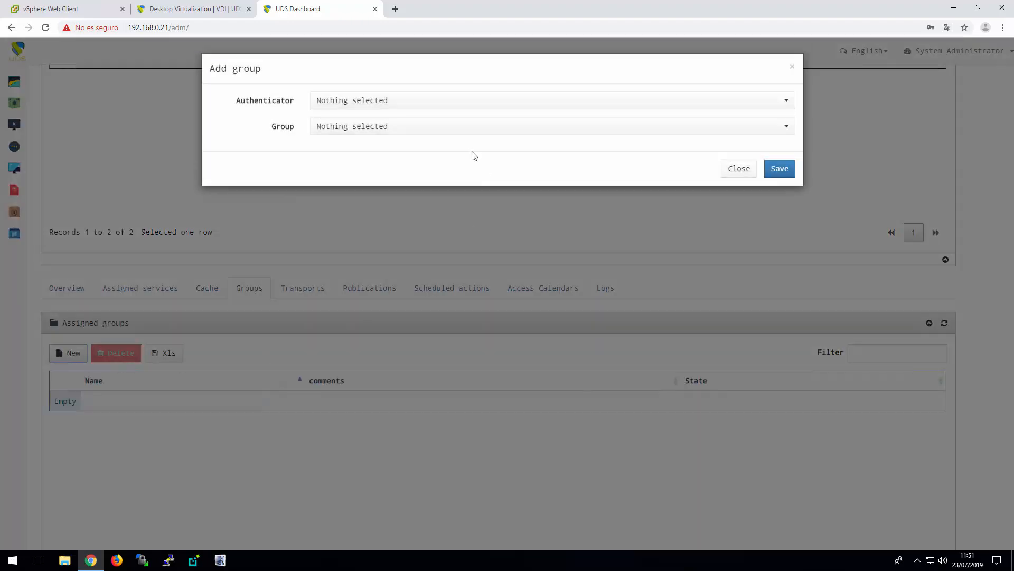
{"action": "left_click", "coordinate": [423, 104]}
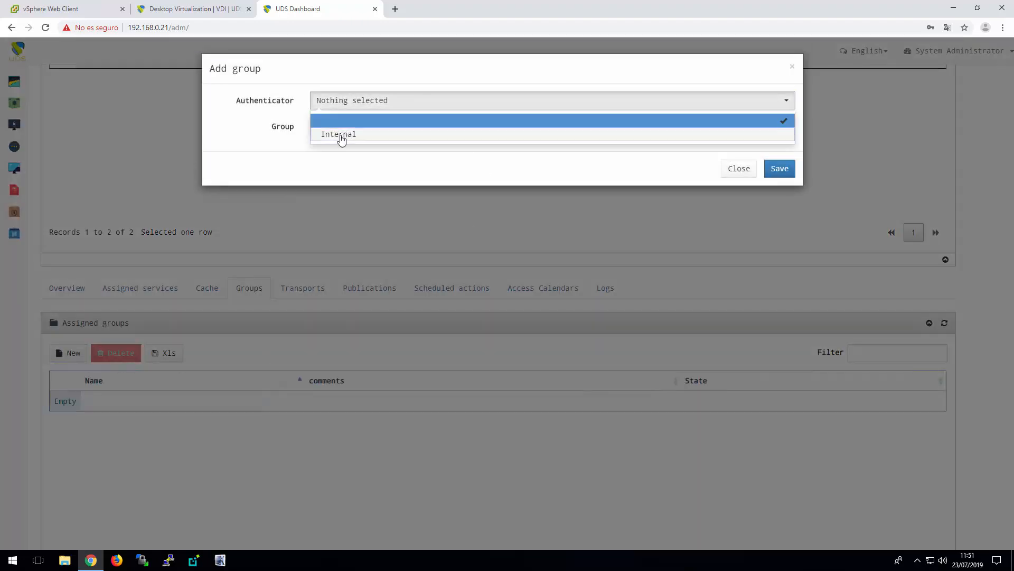
{"action": "left_click", "coordinate": [341, 135]}
{"action": "left_click", "coordinate": [780, 169]}
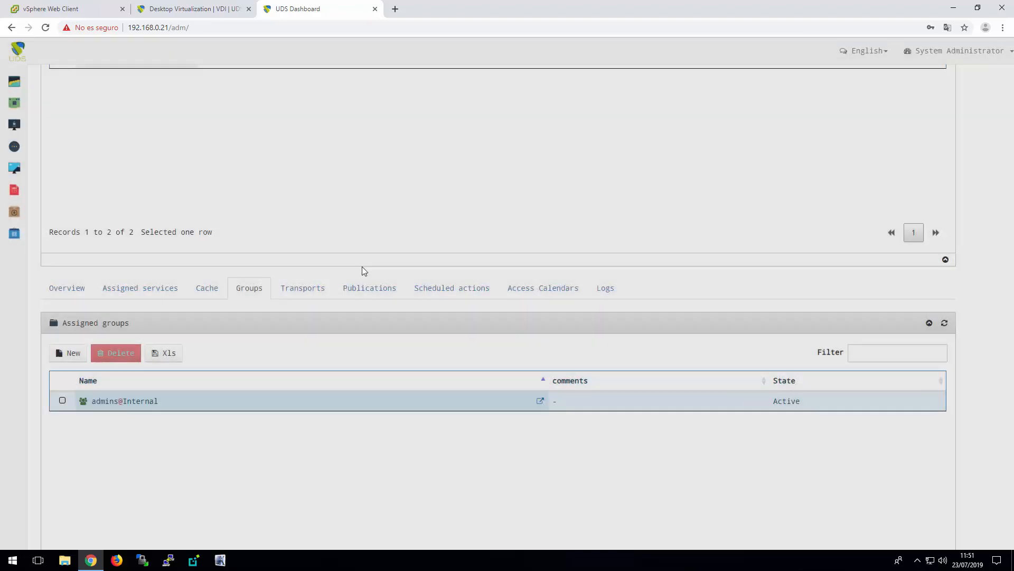
Assign the HTML5 Linux and RDP Linux transports to the Ubuntu18 pool
{"action": "left_click", "coordinate": [298, 290]}
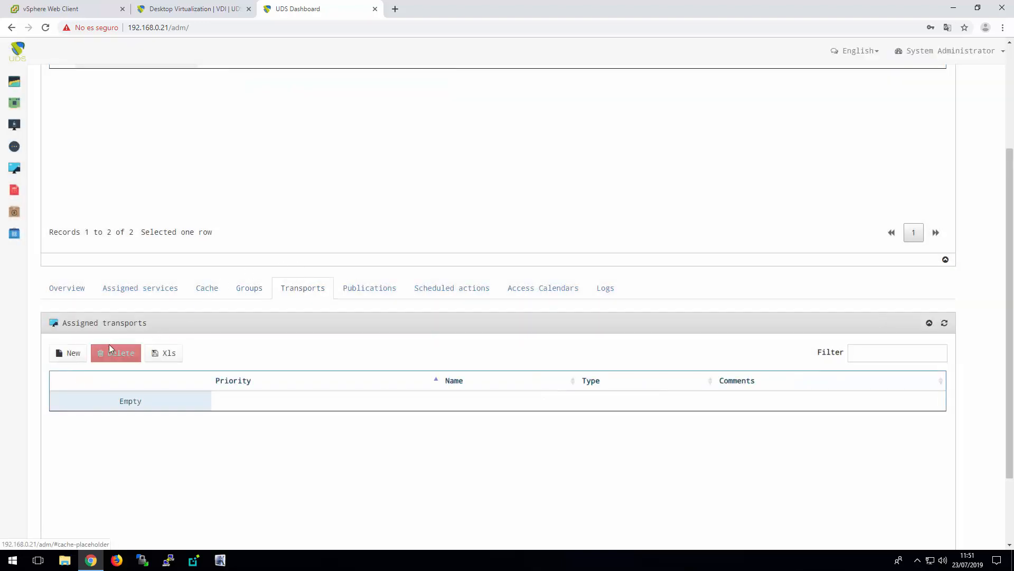
{"action": "left_click", "coordinate": [68, 353]}
{"action": "left_click", "coordinate": [399, 101]}
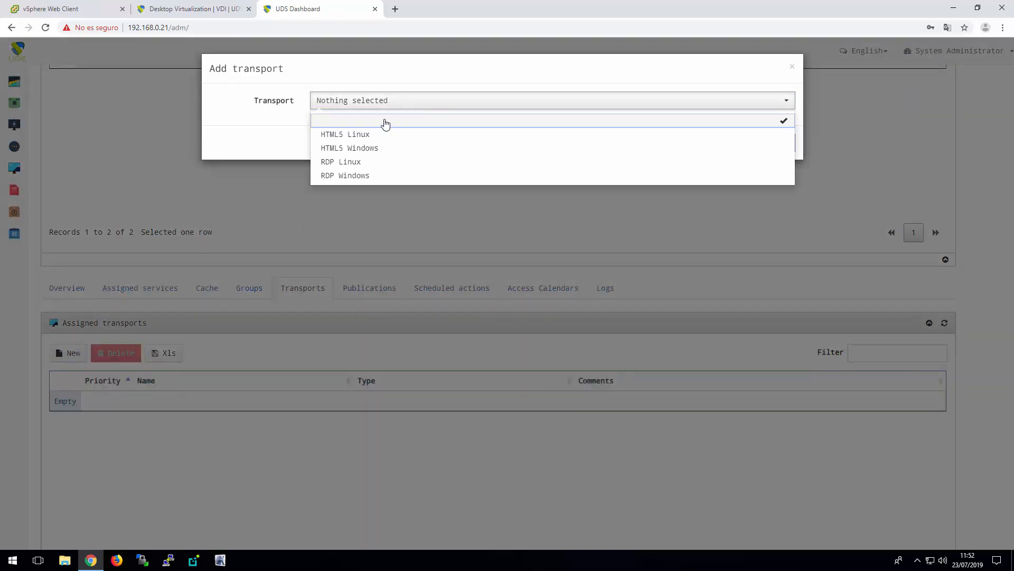
{"action": "left_click", "coordinate": [373, 136]}
{"action": "left_click", "coordinate": [778, 141]}
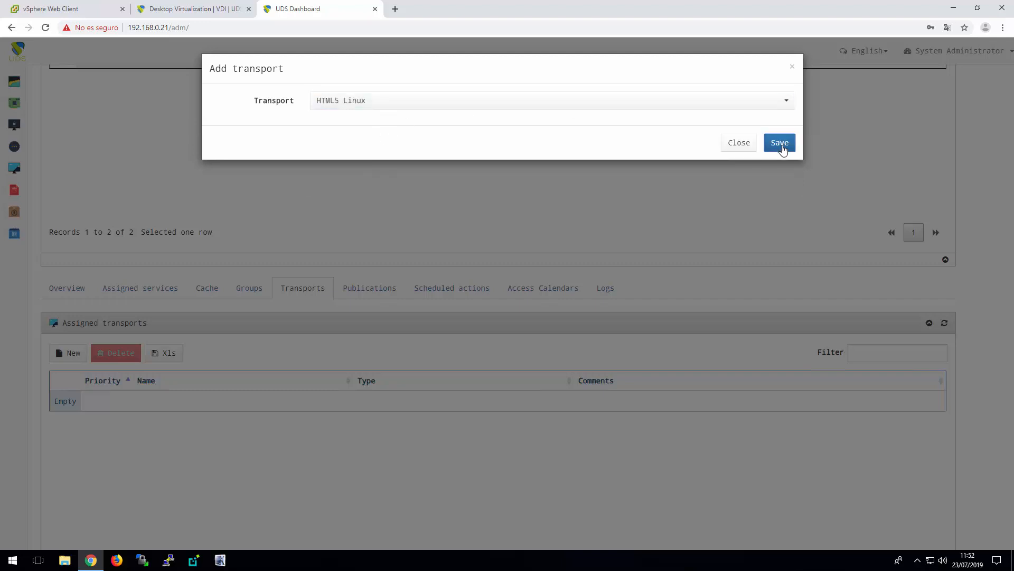
{"action": "left_click", "coordinate": [70, 353]}
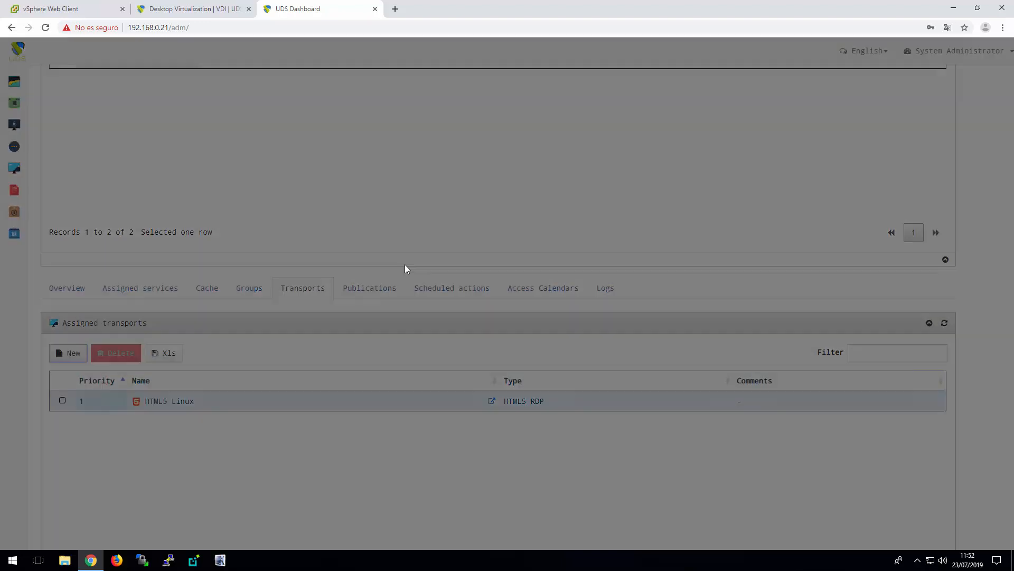
{"action": "left_click", "coordinate": [423, 106]}
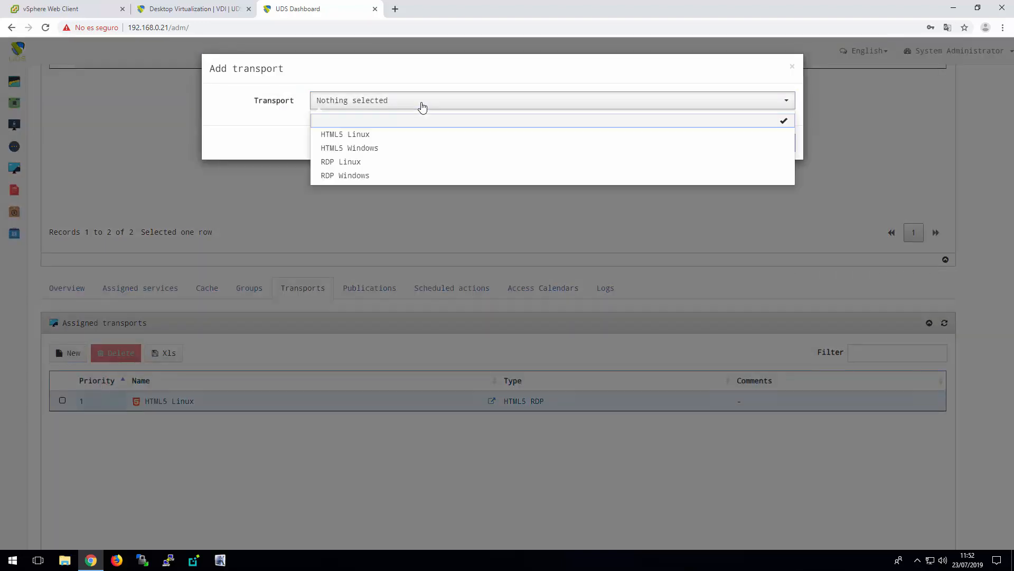
{"action": "left_click", "coordinate": [368, 164]}
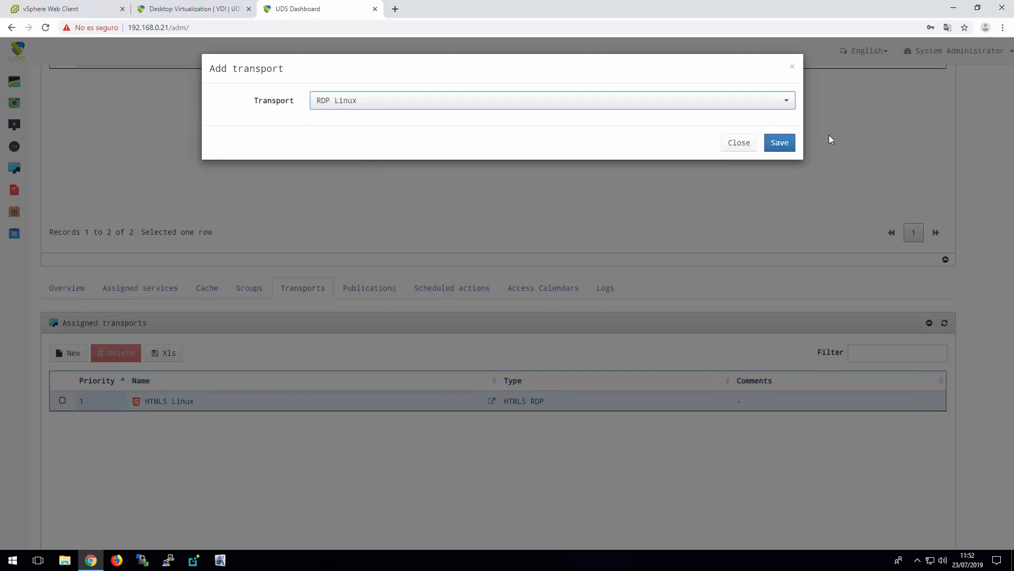
{"action": "left_click", "coordinate": [778, 143]}
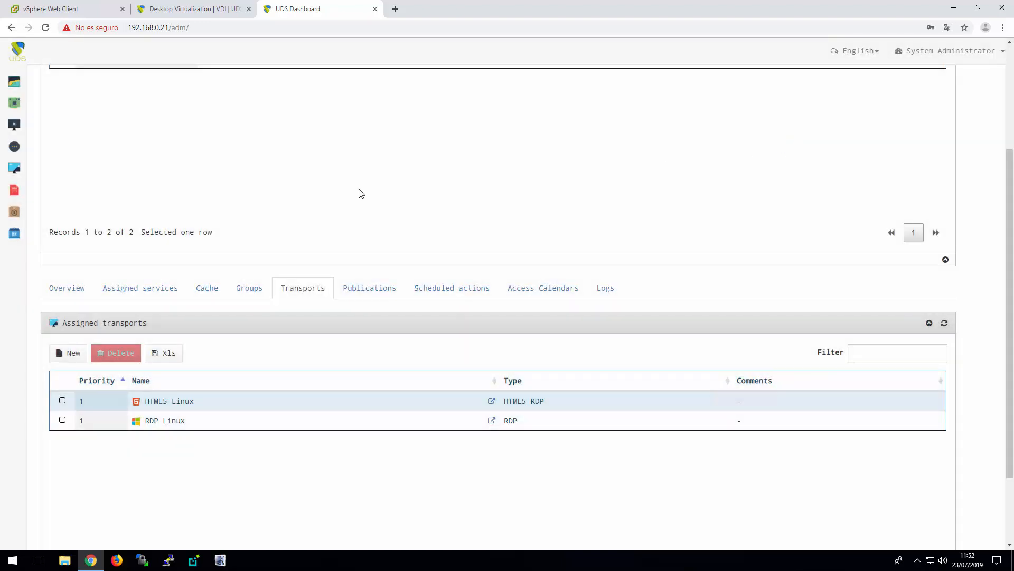
Check the state of the Ubuntu18 pool's cached services ubuntu-00 and ubuntu-01
{"action": "scroll", "coordinate": [356, 193], "scroll_direction": "up", "scroll_amount": 2}
{"action": "left_click", "coordinate": [146, 165]}
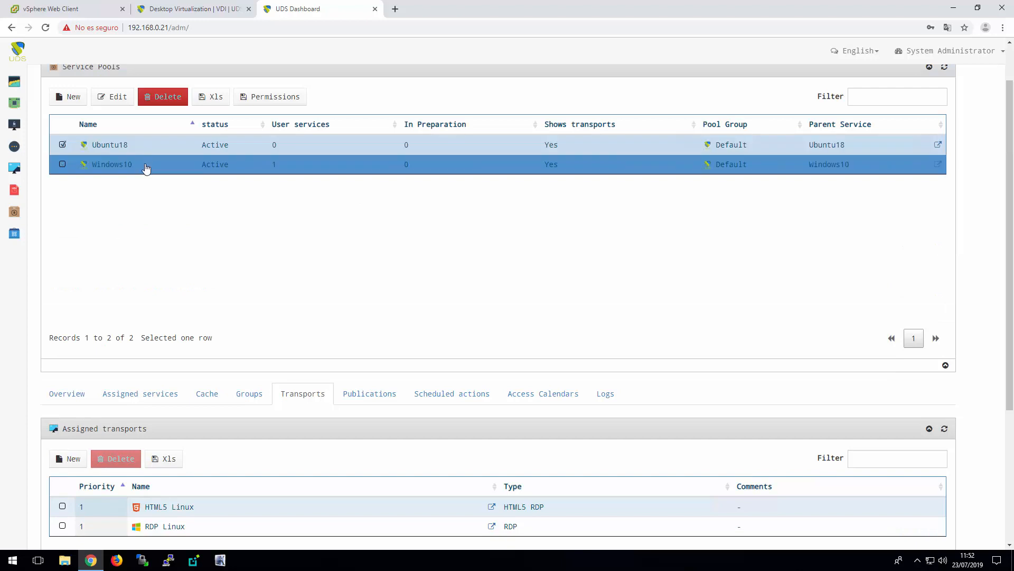
{"action": "left_click", "coordinate": [208, 395]}
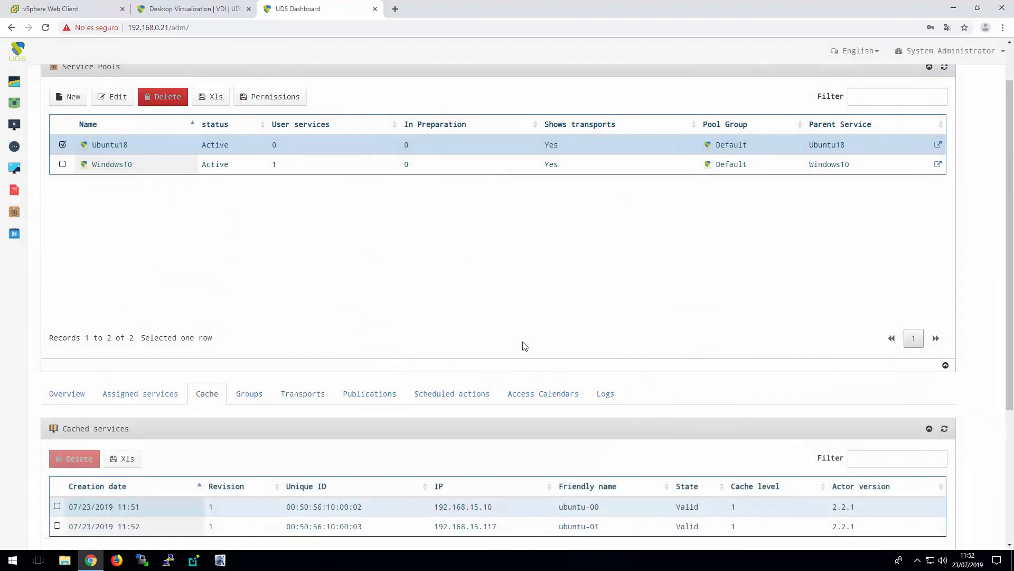
{"action": "scroll", "coordinate": [525, 346], "scroll_direction": "down", "scroll_amount": 2}
{"action": "left_click", "coordinate": [601, 421]}
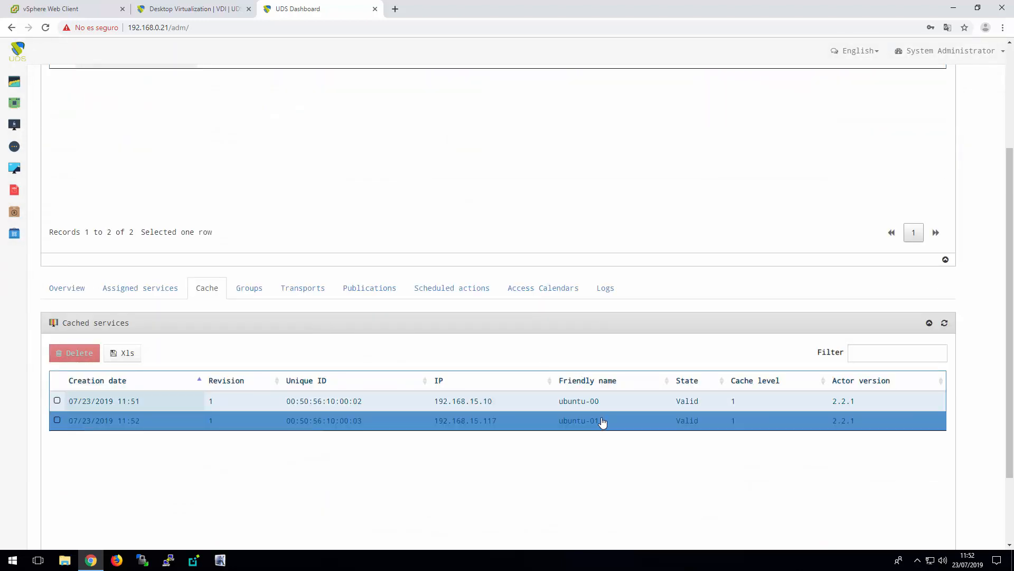
{"action": "left_click", "coordinate": [626, 408]}
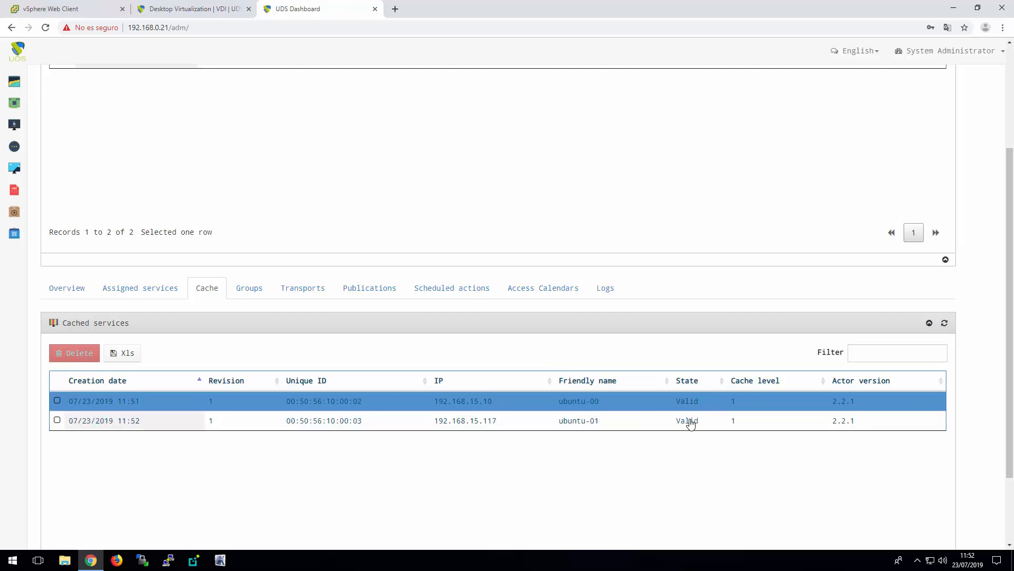
Review the Ubuntu18 pool's cached services and its number of services to keep in cache in the pool overview
{"action": "left_click", "coordinate": [691, 422]}
{"action": "left_click", "coordinate": [602, 408]}
{"action": "left_click", "coordinate": [601, 422]}
{"action": "left_click", "coordinate": [59, 285]}
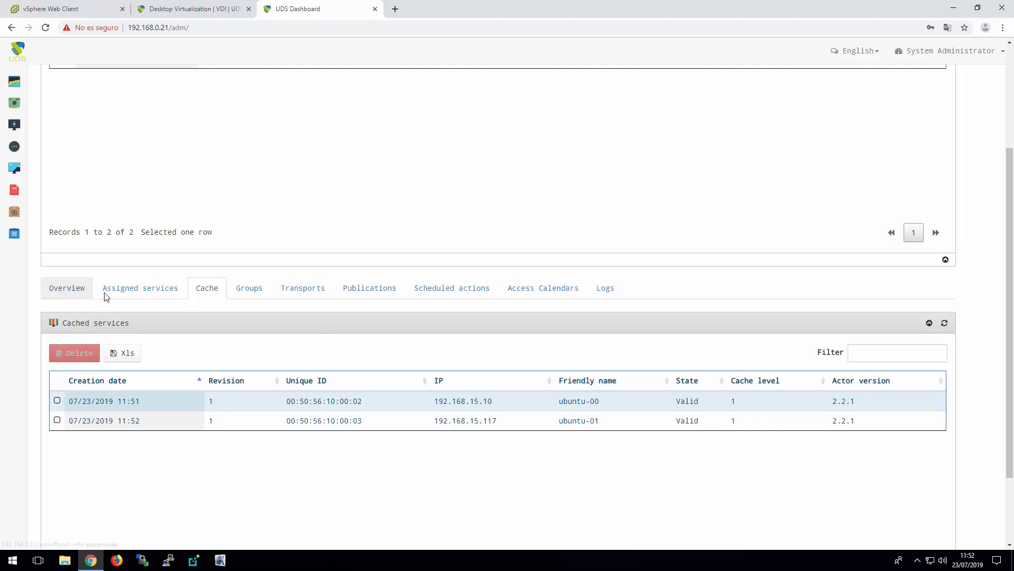
{"action": "scroll", "coordinate": [396, 354], "scroll_direction": "down", "scroll_amount": 5}
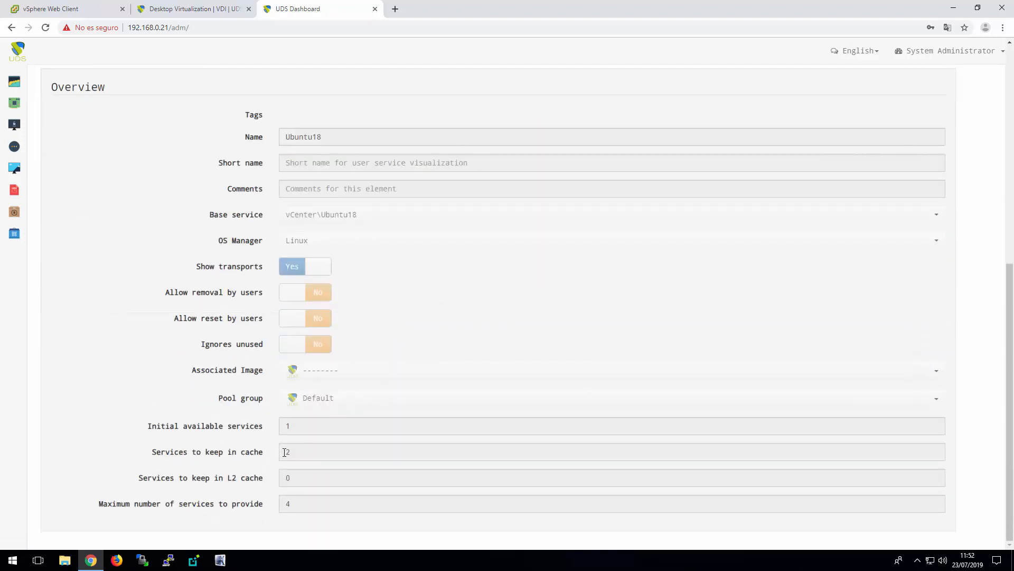
{"action": "left_click_drag", "start_coordinate": [293, 453], "coordinate": [260, 452]}
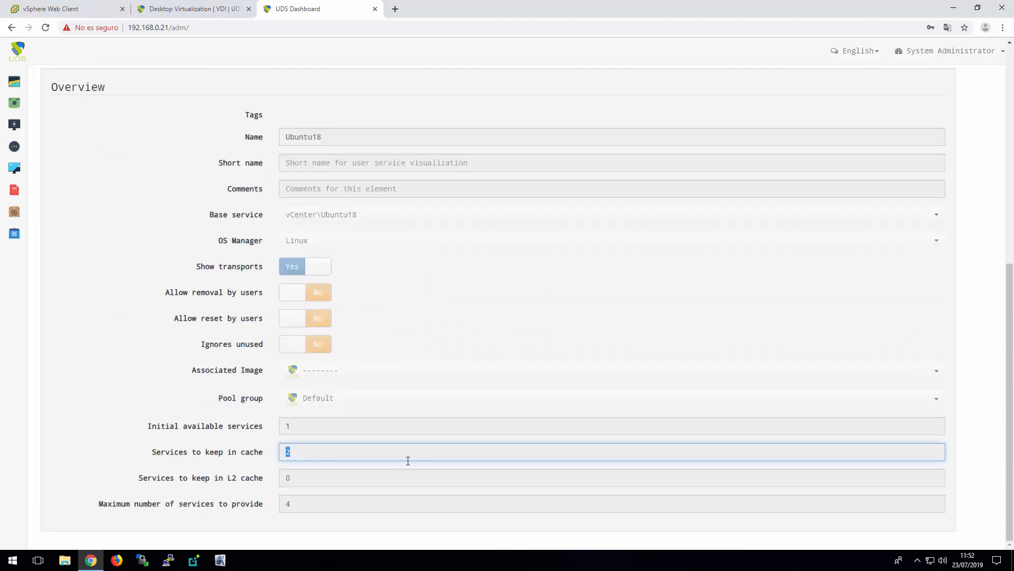
{"action": "scroll", "coordinate": [446, 349], "scroll_direction": "up", "scroll_amount": 8}
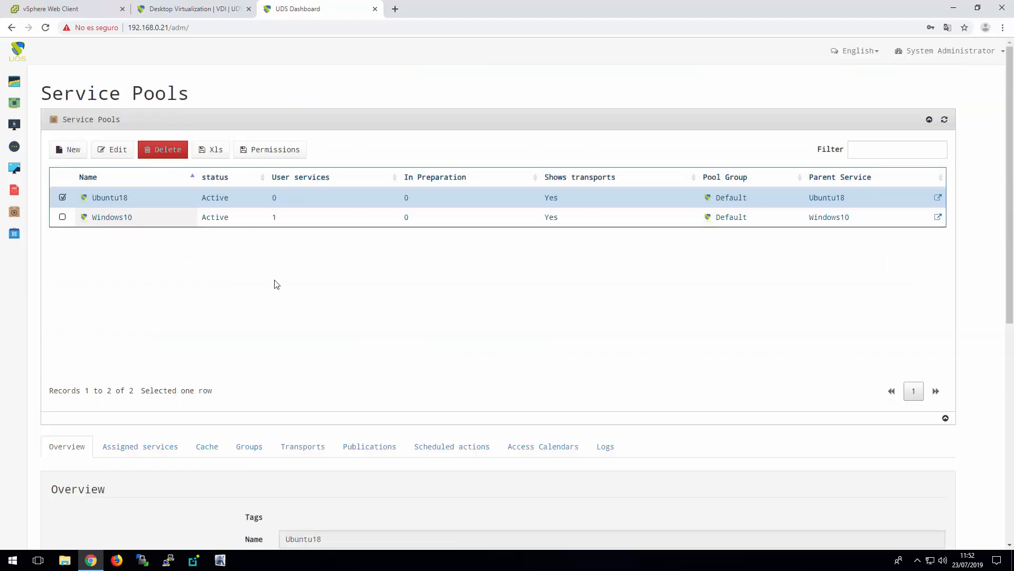
Check the Windows10 pool's cached services and compare them with the desktop virtual machines in the vSphere Web Client
{"action": "left_click", "coordinate": [144, 221]}
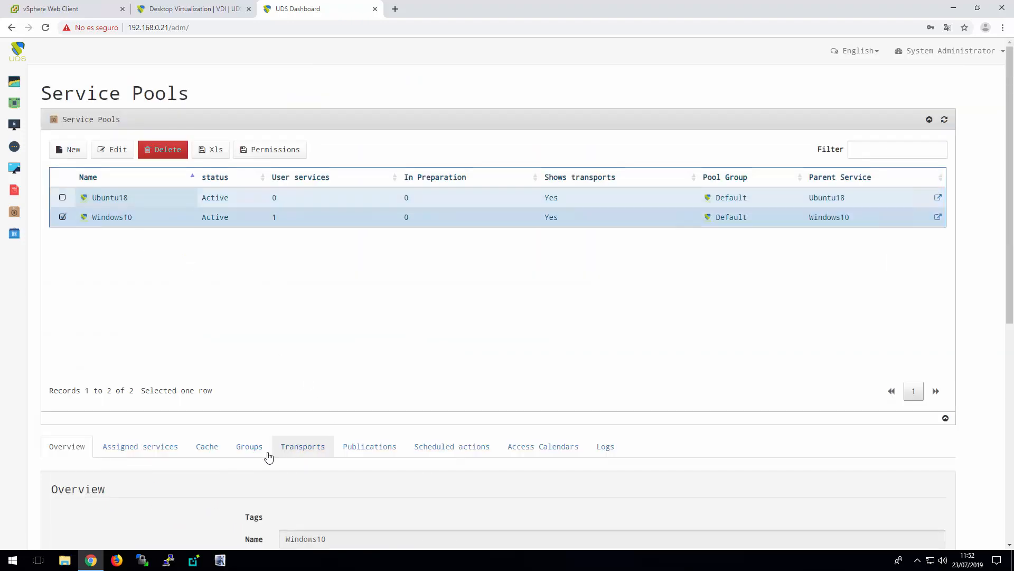
{"action": "left_click", "coordinate": [211, 448]}
{"action": "scroll", "coordinate": [548, 373], "scroll_direction": "down", "scroll_amount": 3}
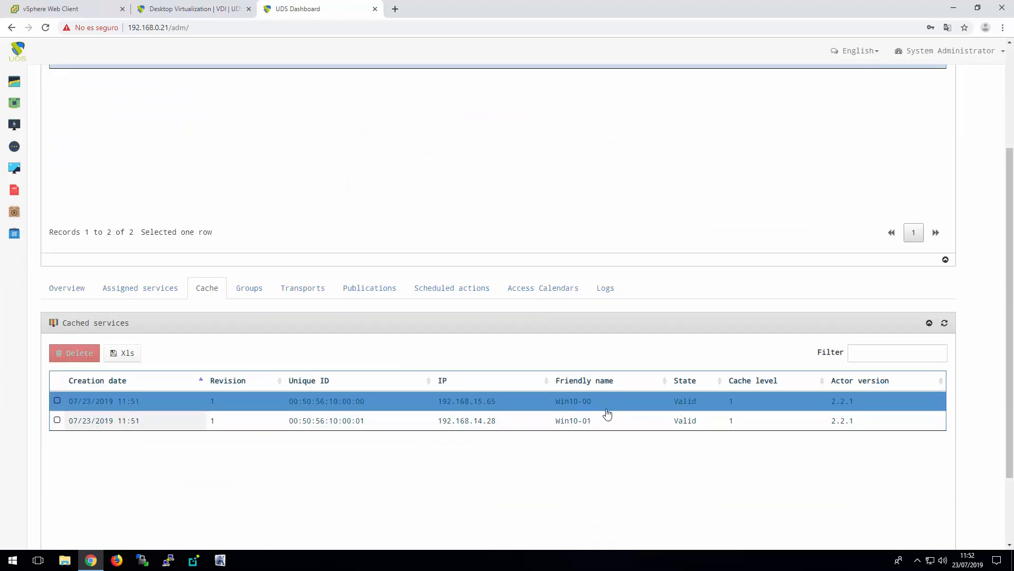
{"action": "left_click", "coordinate": [73, 9]}
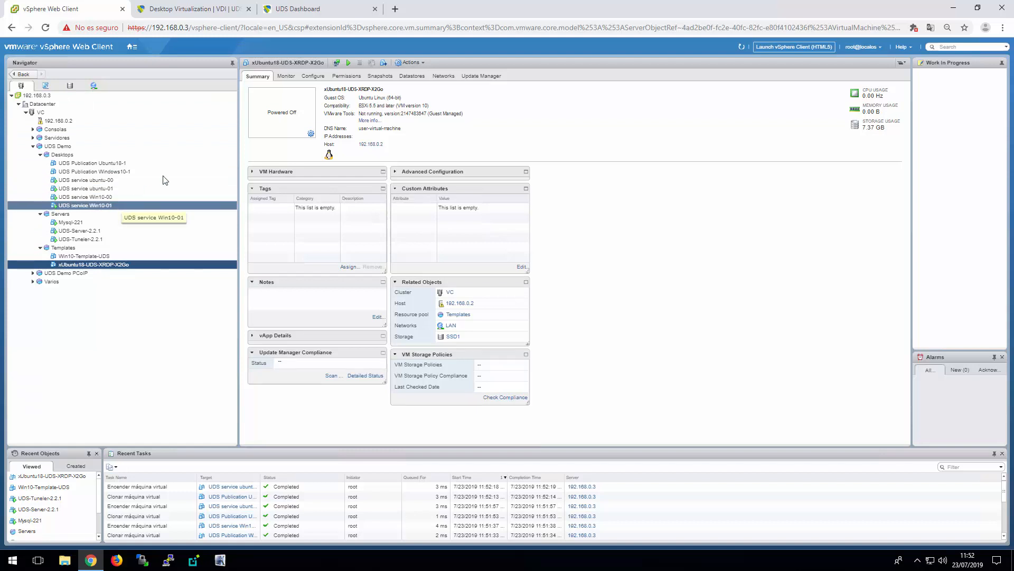
{"action": "left_click", "coordinate": [317, 11]}
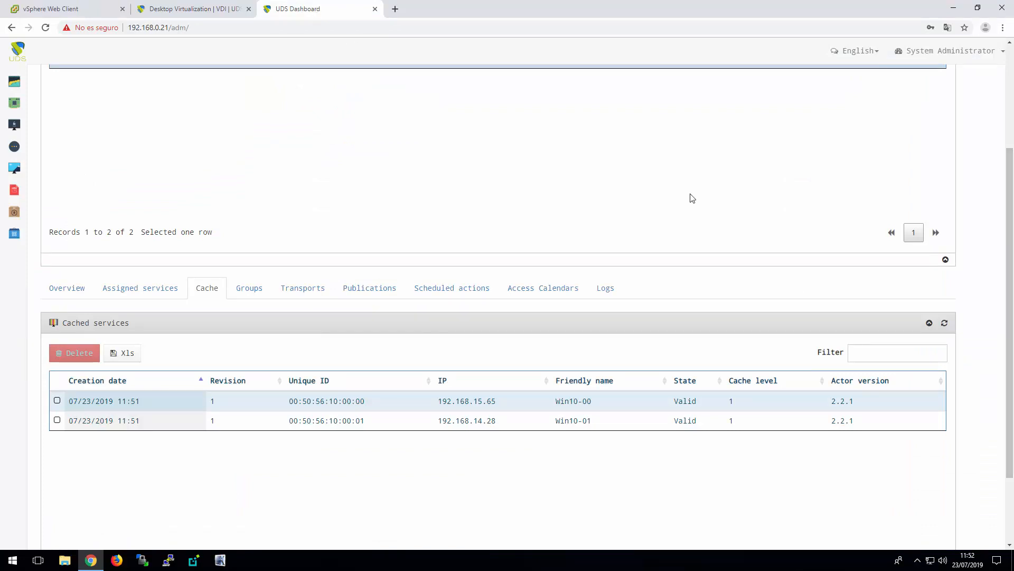
Log out of the System Administrator session and sign in to UDS as useradmin with the account password
{"action": "scroll", "coordinate": [691, 196], "scroll_direction": "up", "scroll_amount": 2}
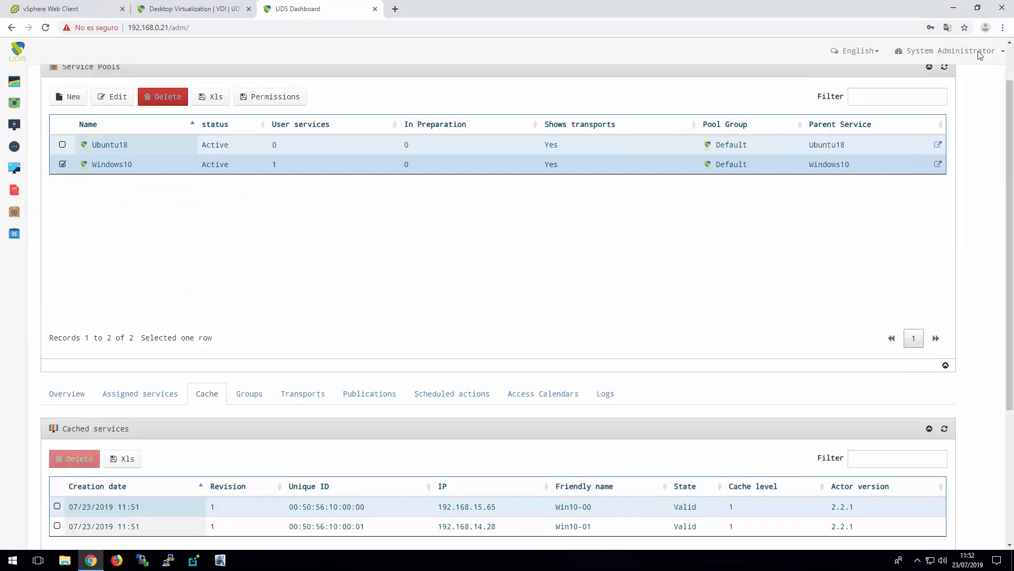
{"action": "left_click", "coordinate": [980, 55]}
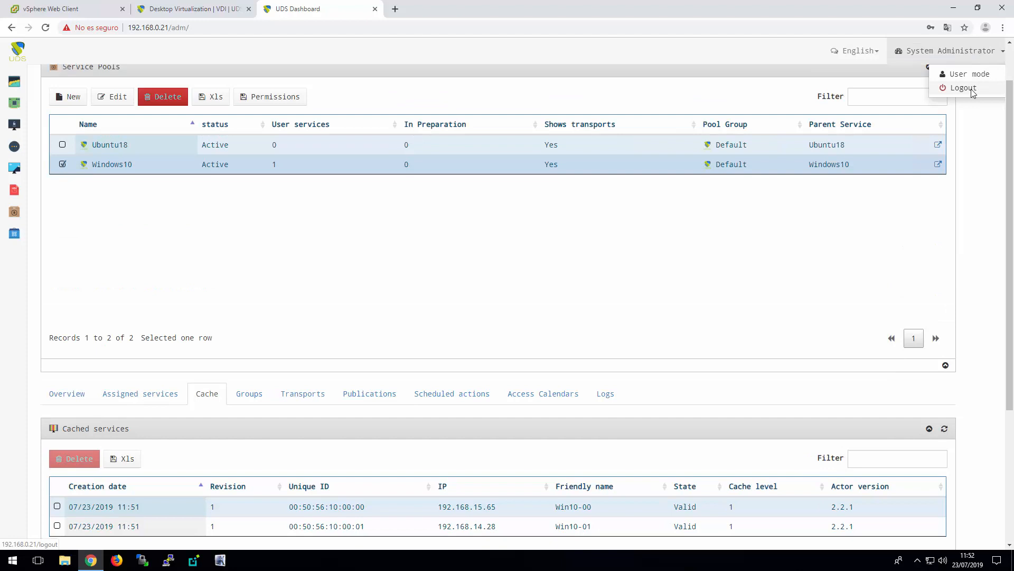
{"action": "left_click", "coordinate": [972, 93]}
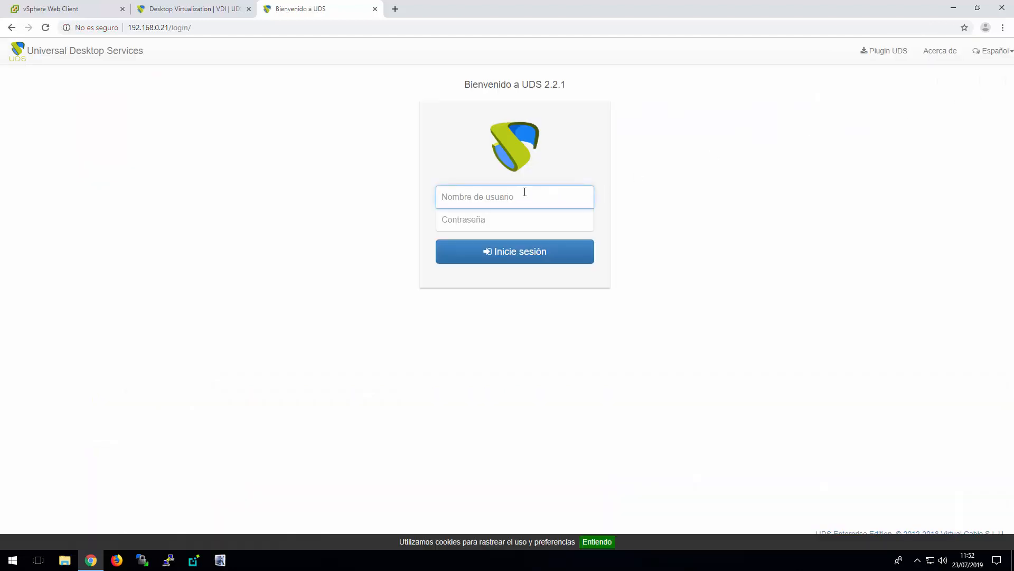
{"action": "left_click", "coordinate": [510, 201]}
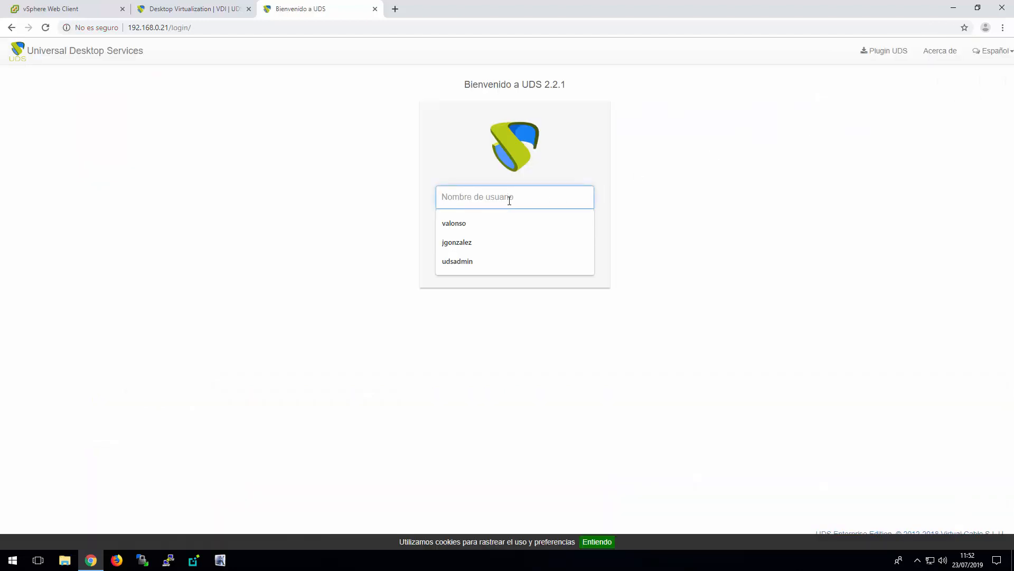
{"action": "type", "text": "useradmin"}
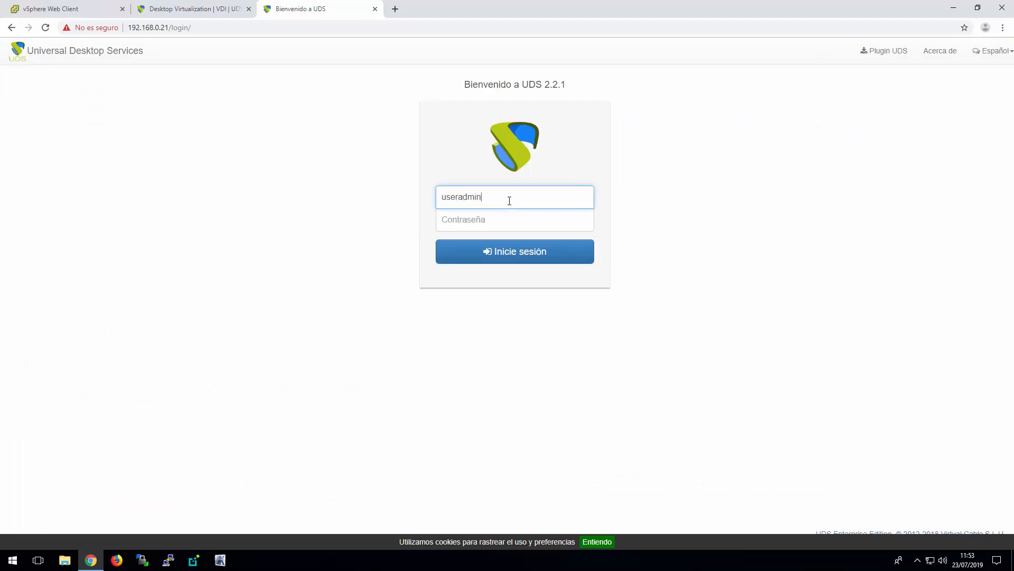
{"action": "key", "text": "Tab"}
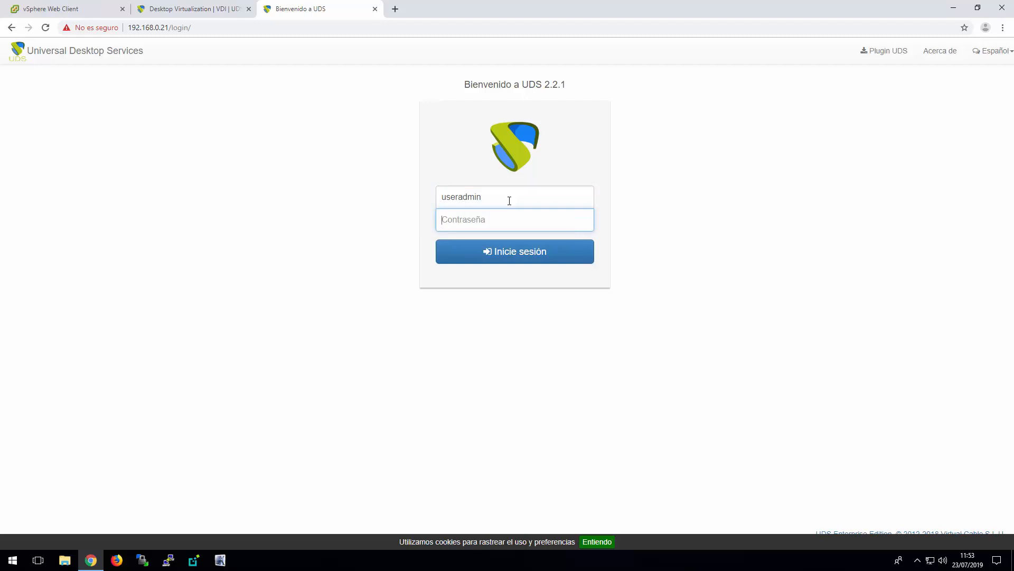
{"action": "type", "text": "•••"}
{"action": "key", "text": "Return"}
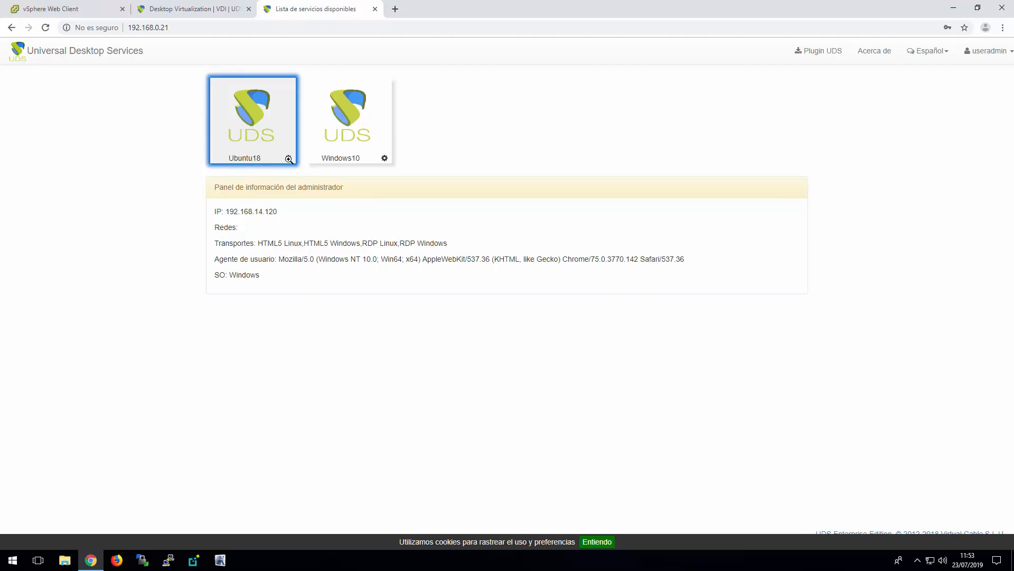
Connect to the Ubuntu18 desktop through the RDP Linux transport and accept the remote desktop connection
{"action": "left_click", "coordinate": [289, 159]}
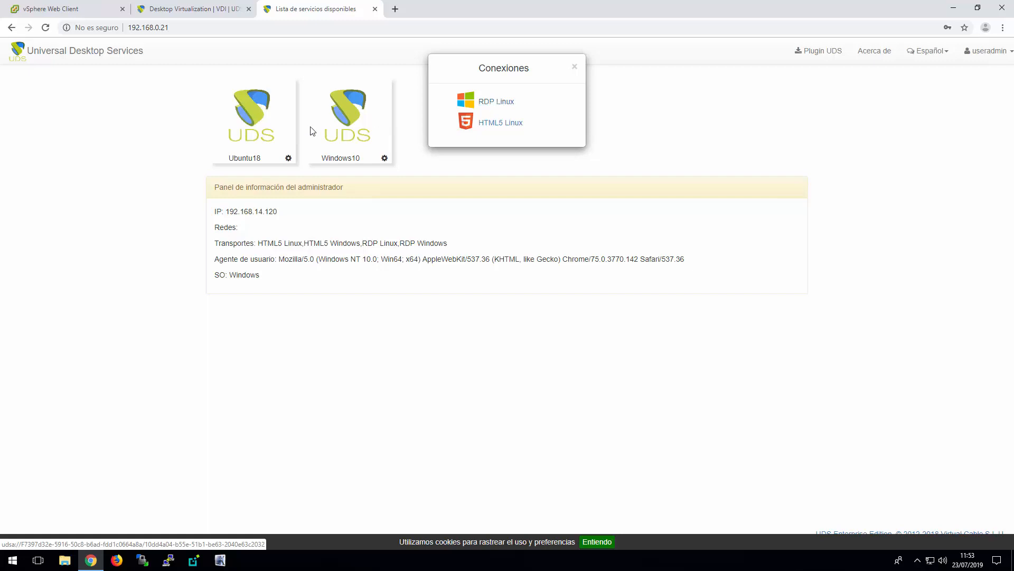
{"action": "left_click", "coordinate": [500, 102]}
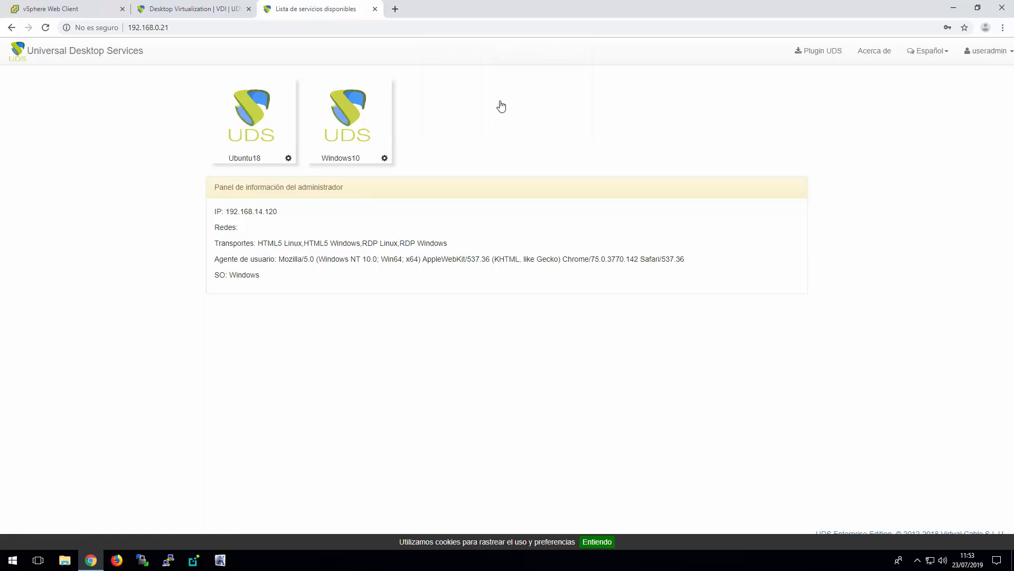
{"action": "left_click", "coordinate": [485, 291]}
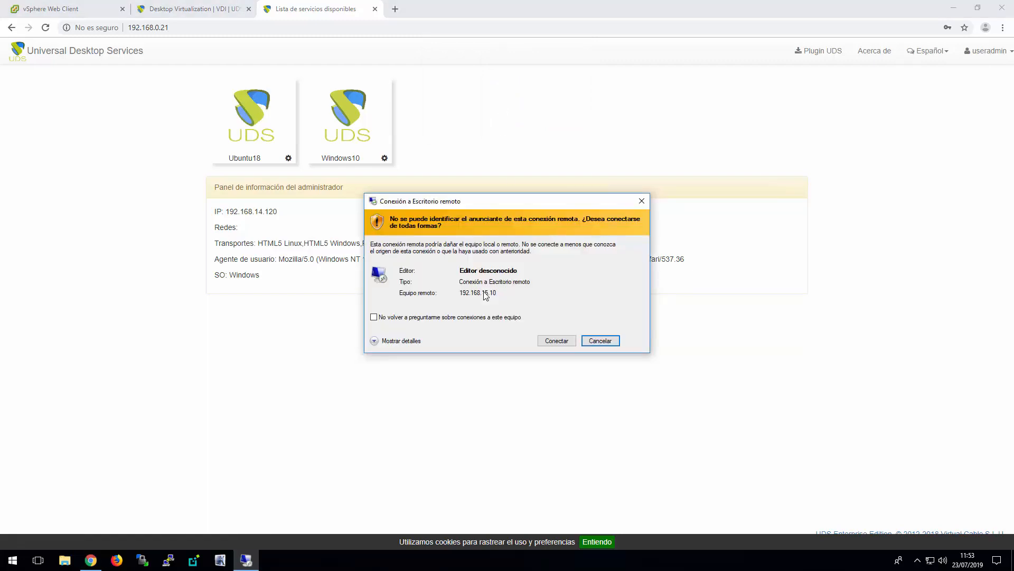
{"action": "left_click", "coordinate": [555, 340]}
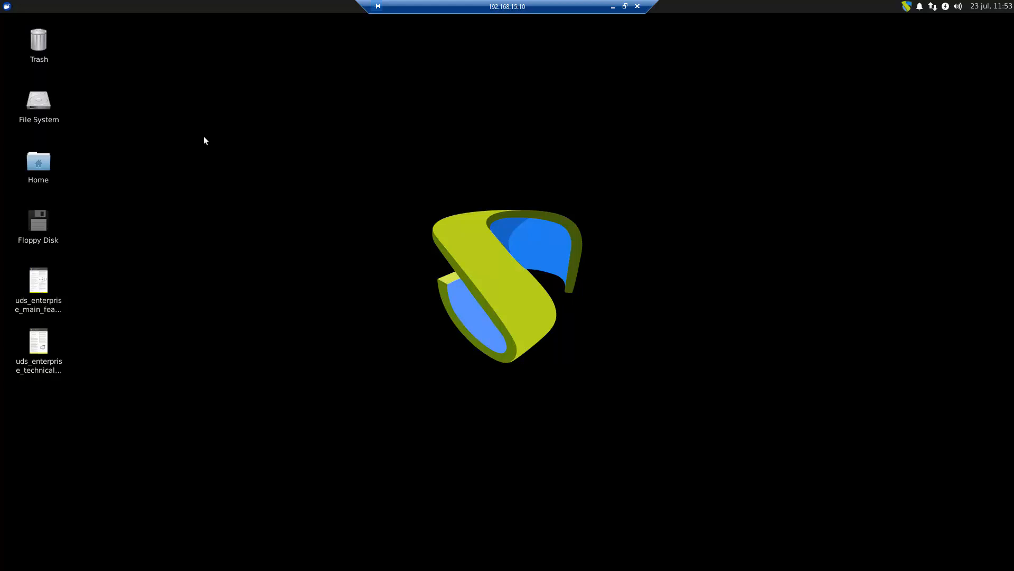
Log out of the remote Ubuntu desktop session
{"action": "left_click", "coordinate": [7, 7]}
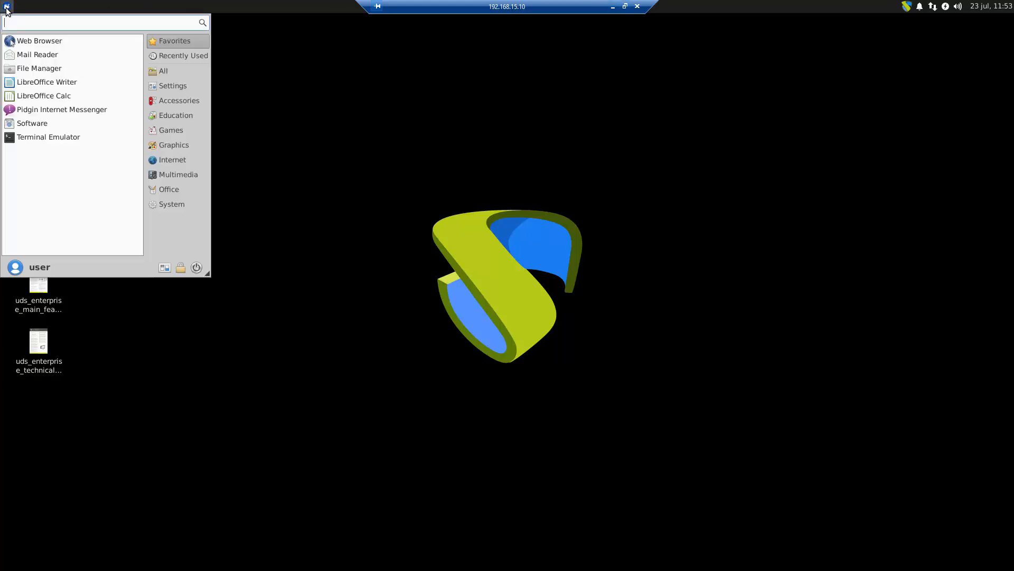
{"action": "left_click", "coordinate": [196, 268]}
{"action": "left_click", "coordinate": [458, 254]}
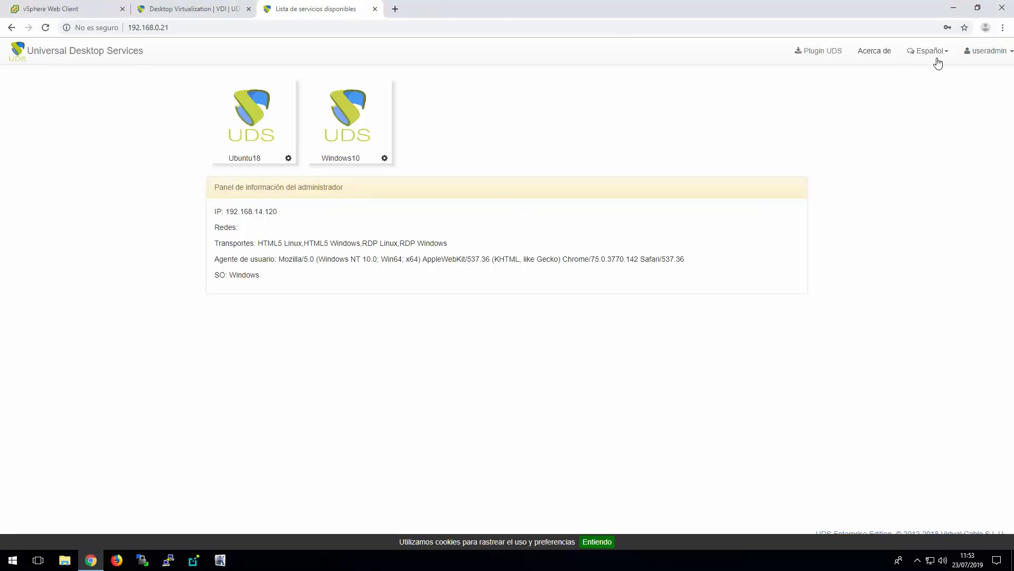
Open the UDS dashboard as useradmin and check the state of the Ubuntu18 pool's assigned service
{"action": "left_click", "coordinate": [997, 53]}
{"action": "left_click", "coordinate": [967, 102]}
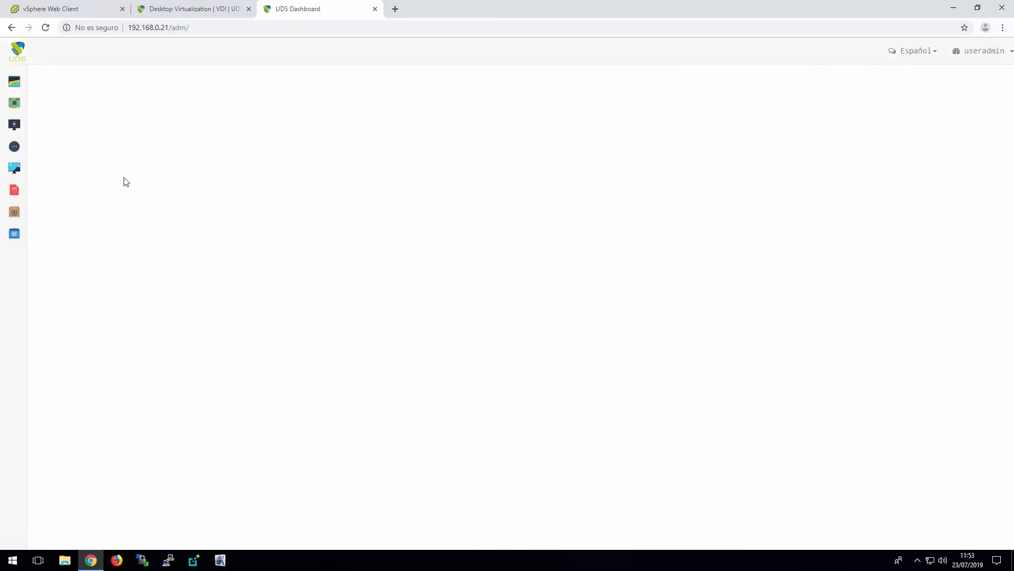
{"action": "left_click", "coordinate": [16, 211]}
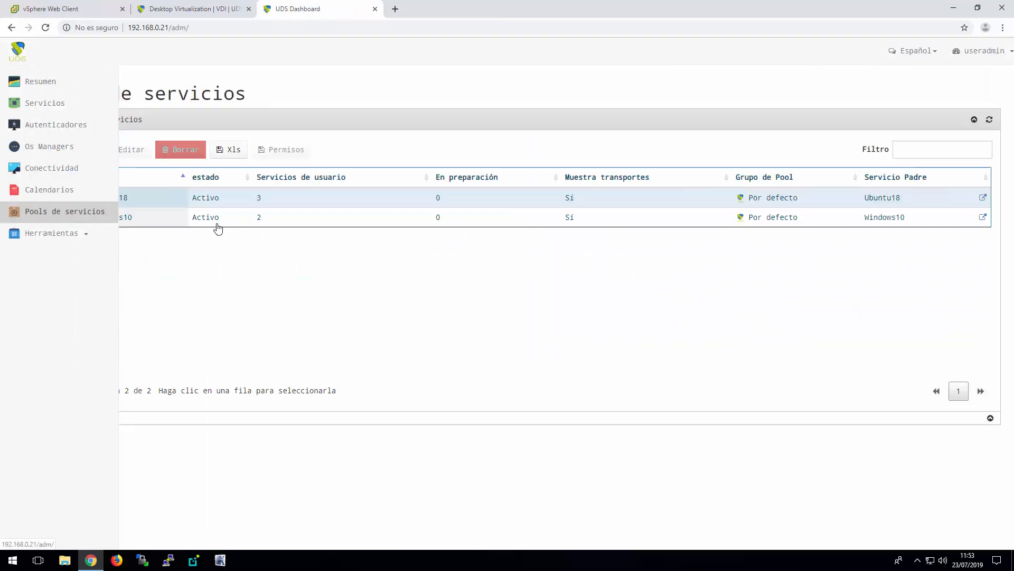
{"action": "left_click", "coordinate": [132, 199]}
{"action": "left_click", "coordinate": [157, 452]}
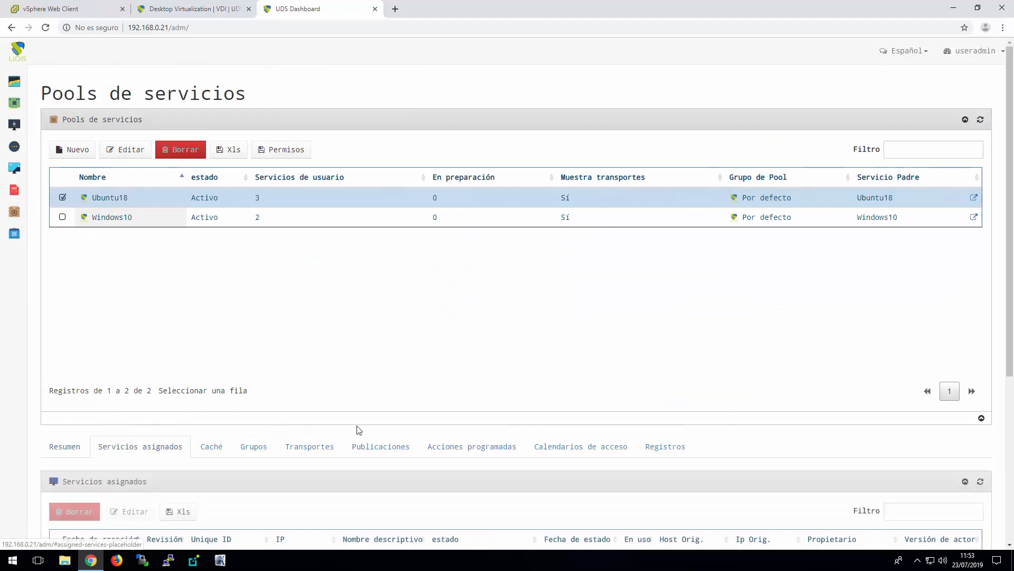
{"action": "scroll", "coordinate": [365, 430], "scroll_direction": "down", "scroll_amount": 5}
{"action": "left_click", "coordinate": [464, 309]}
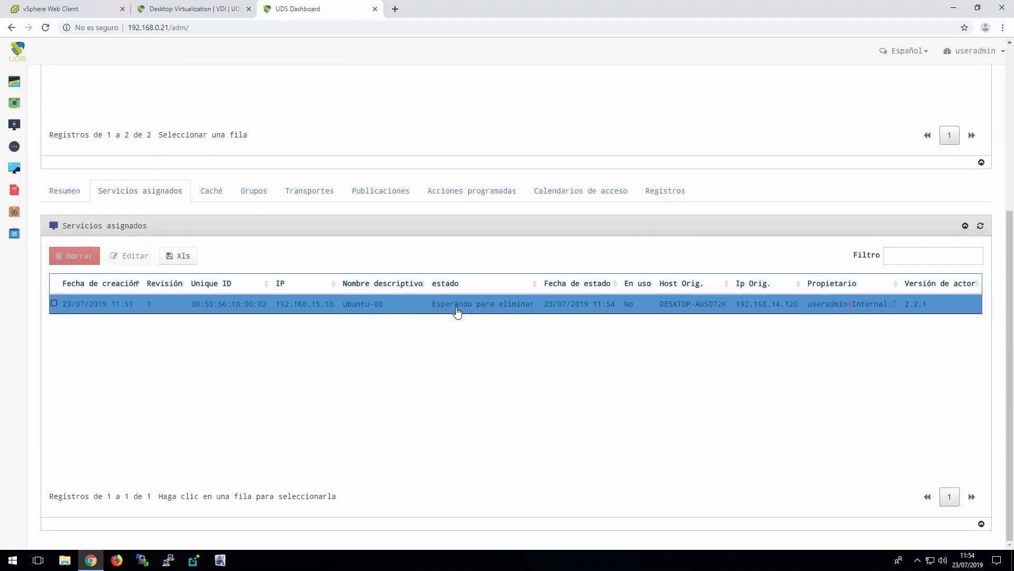
Check the states of the Ubuntu18 pool's cached services ubuntu-01 and ubuntu-02
{"action": "left_click", "coordinate": [211, 191]}
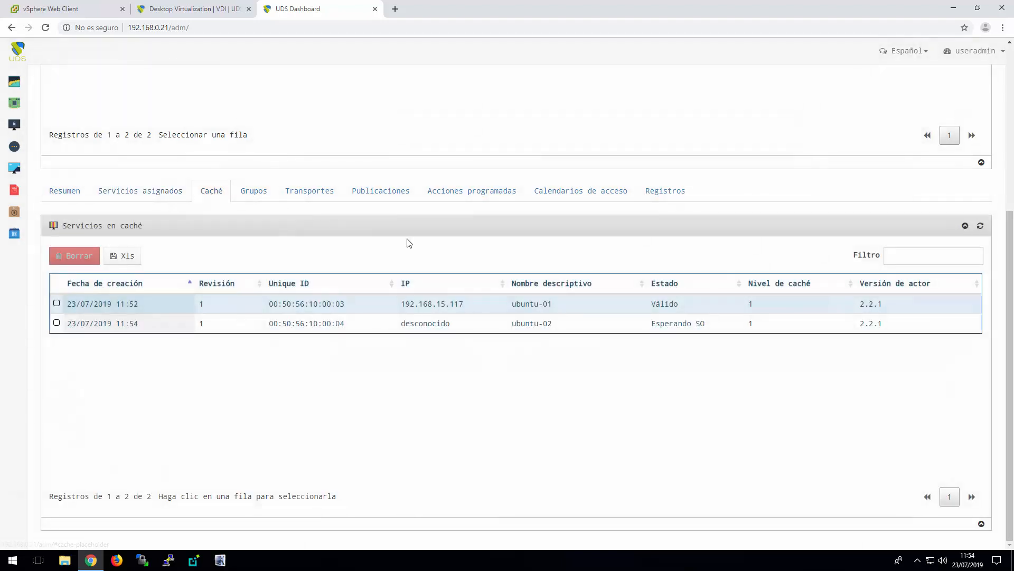
{"action": "left_click", "coordinate": [659, 326]}
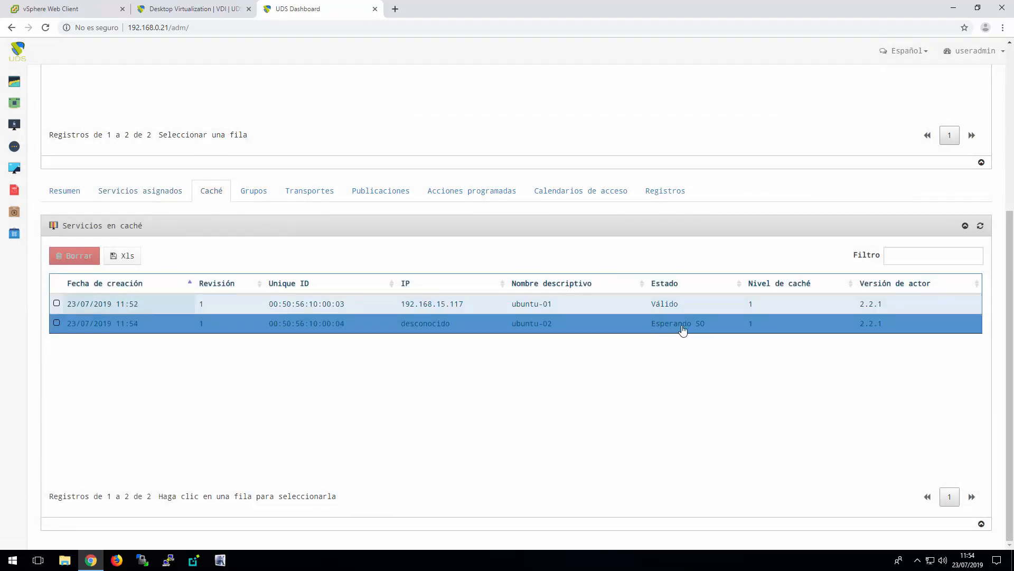
{"action": "left_click", "coordinate": [655, 309]}
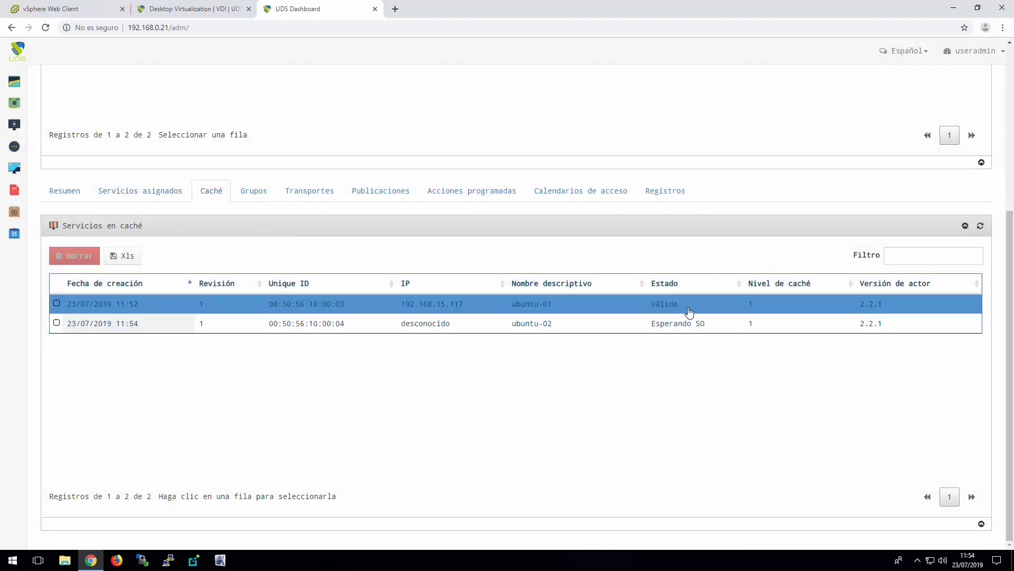
{"action": "left_click", "coordinate": [690, 326]}
{"action": "left_click", "coordinate": [666, 305]}
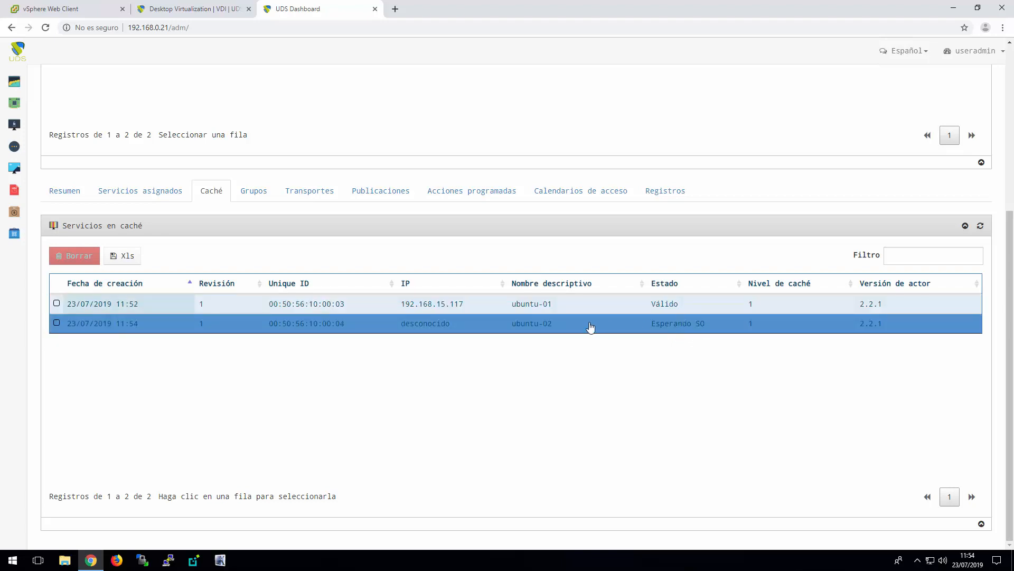
Examine the recent tasks and the UDS Demo desktops in the vSphere Web Client, and return to the UDS dashboard
{"action": "left_click", "coordinate": [78, 11]}
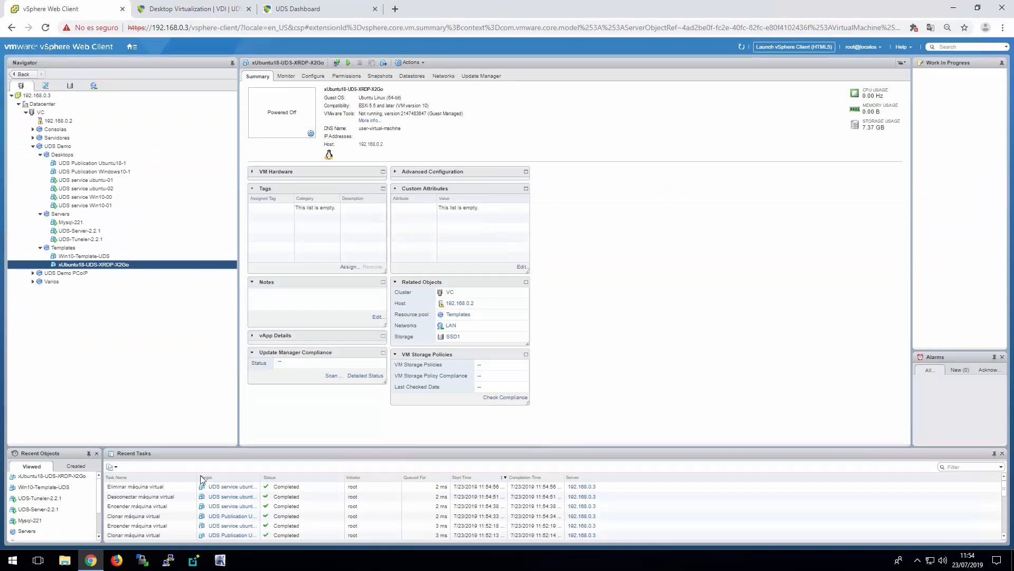
{"action": "left_click", "coordinate": [172, 487]}
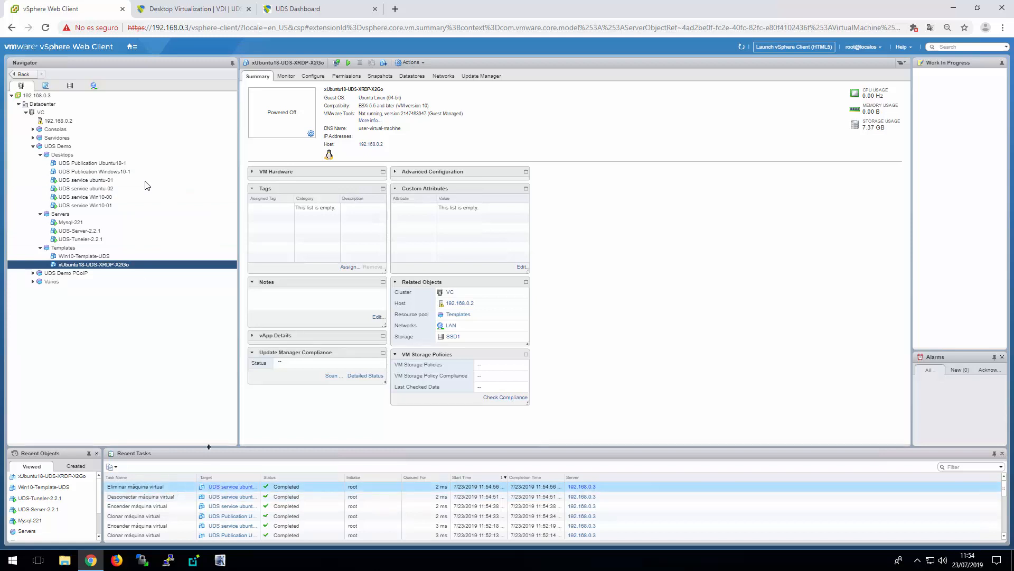
{"action": "left_click", "coordinate": [317, 11]}
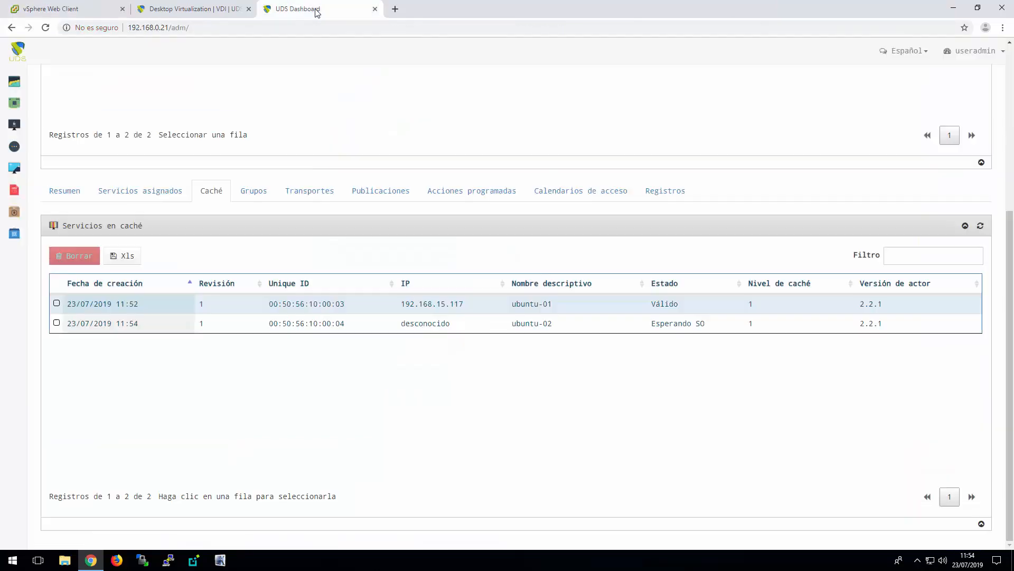
Switch from the administration dashboard to user mode and connect to the Windows10 service through RDP Windows
{"action": "left_click", "coordinate": [978, 51]}
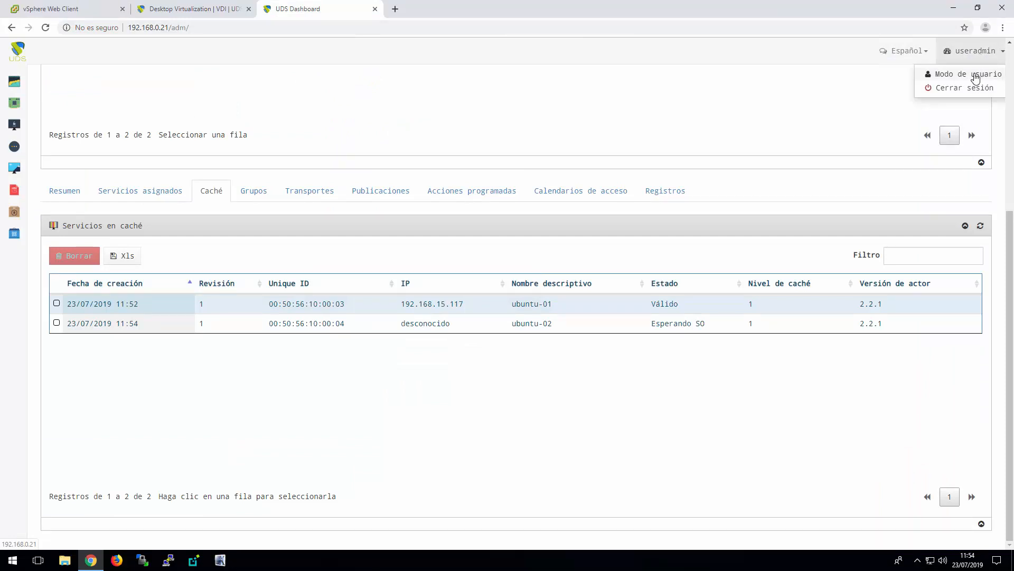
{"action": "left_click", "coordinate": [976, 78]}
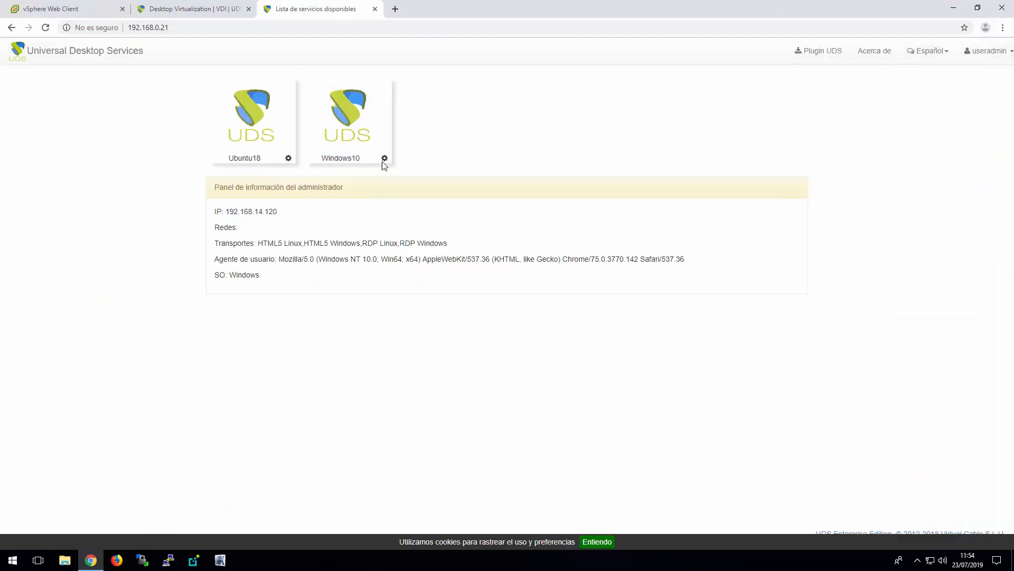
{"action": "left_click", "coordinate": [384, 158]}
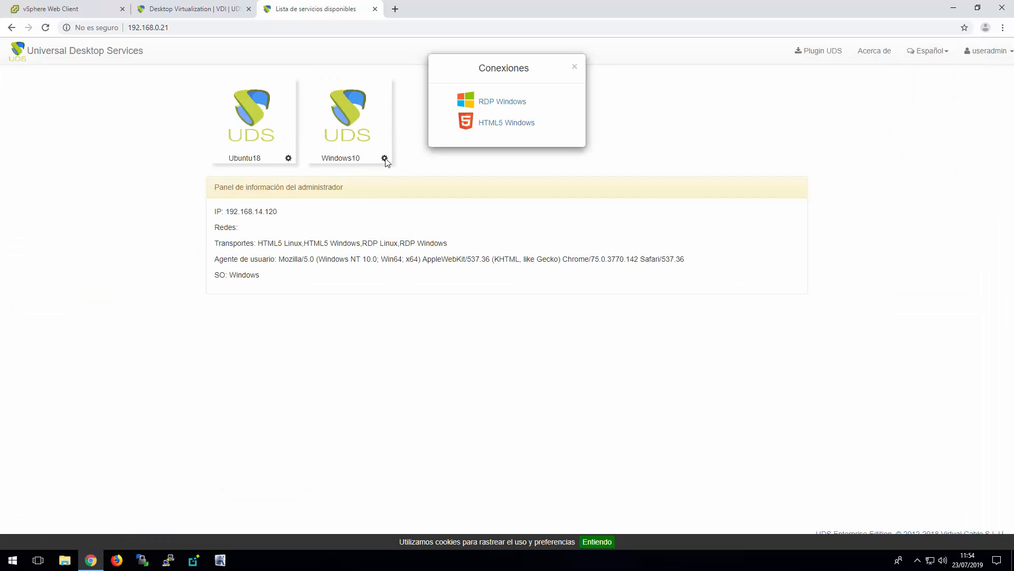
{"action": "left_click", "coordinate": [506, 103]}
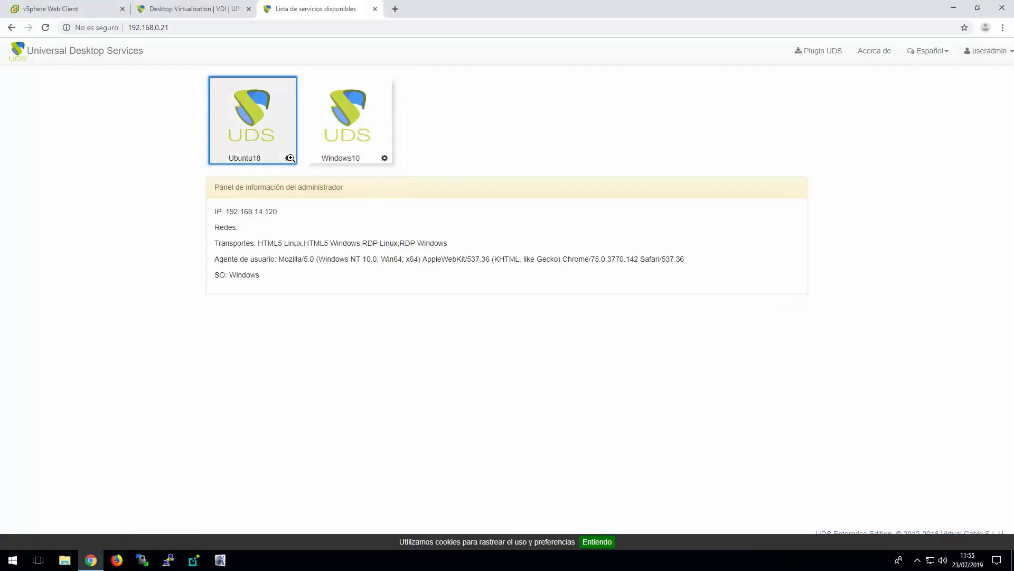
Connect to the Ubuntu18 desktop through HTML5 Linux, proceeding past the certificate warning and dismissing the translation offer, and close the desktop session
{"action": "left_click", "coordinate": [290, 158]}
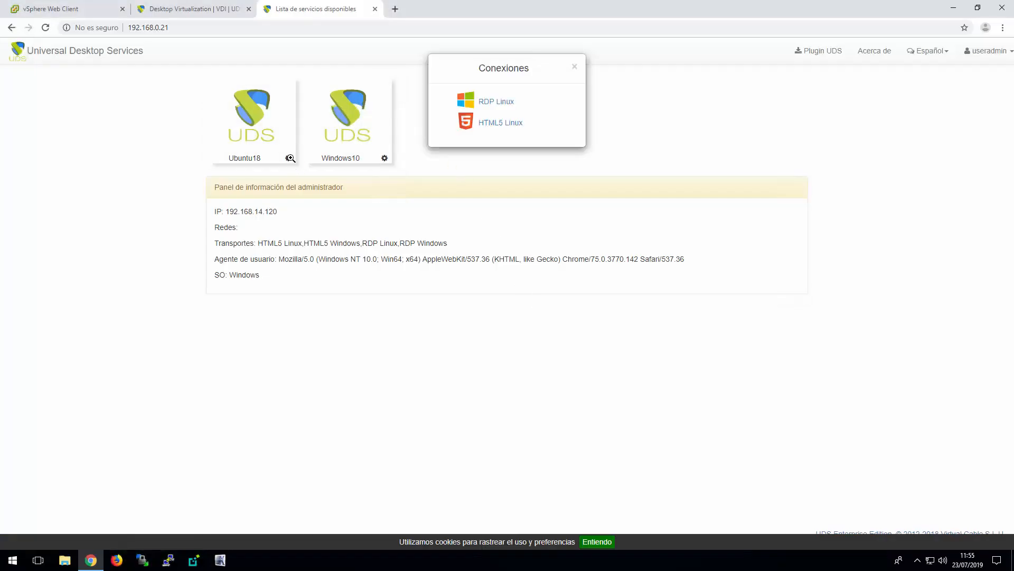
{"action": "left_click", "coordinate": [513, 124]}
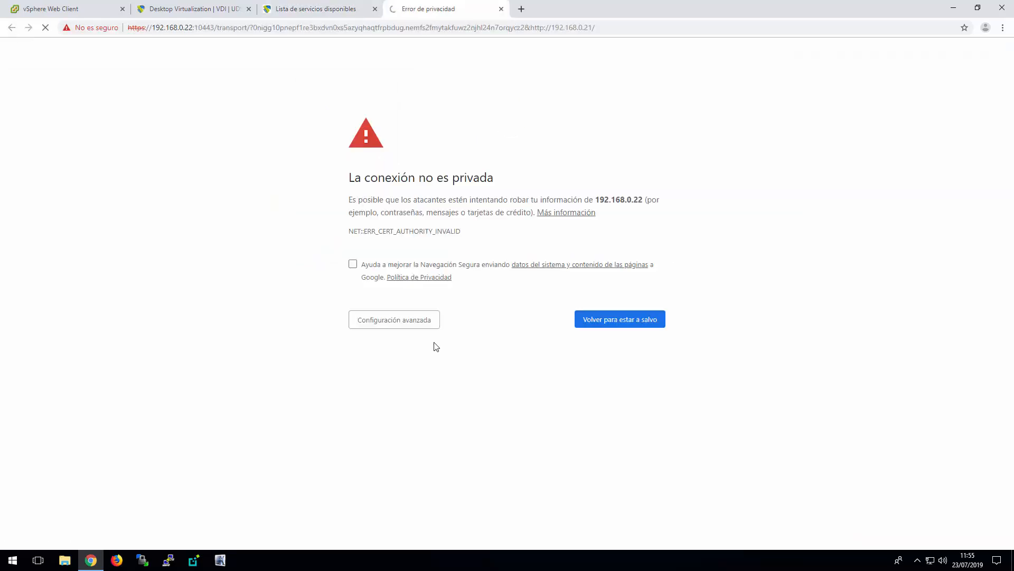
{"action": "left_click", "coordinate": [401, 323]}
{"action": "left_click", "coordinate": [415, 401]}
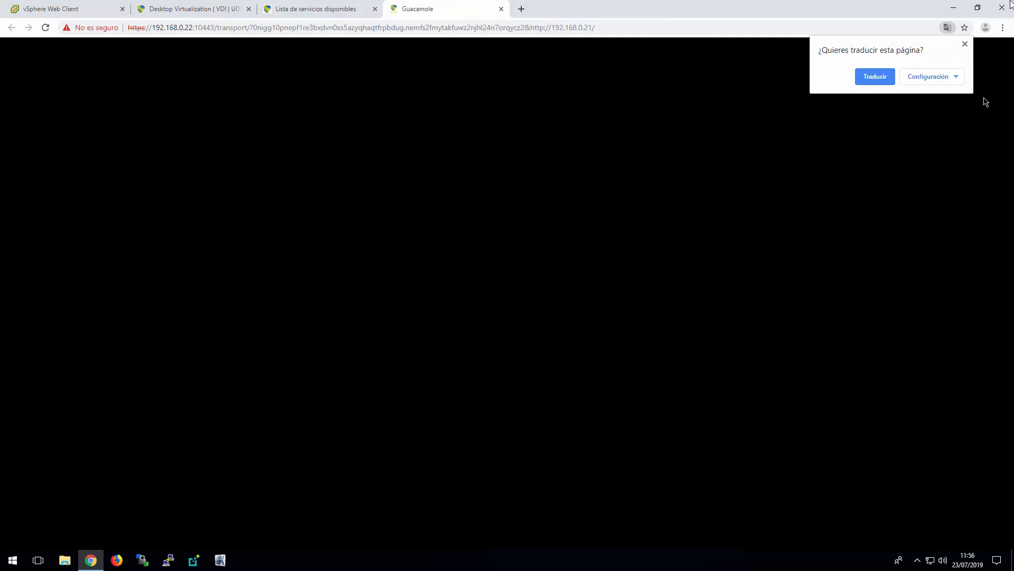
{"action": "left_click", "coordinate": [965, 43]}
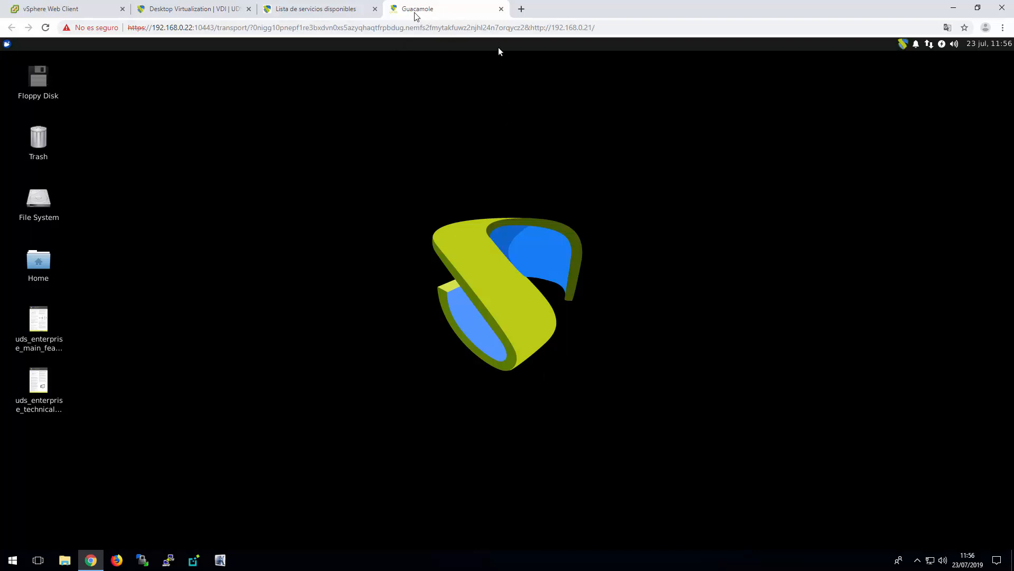
{"action": "left_click", "coordinate": [500, 9]}
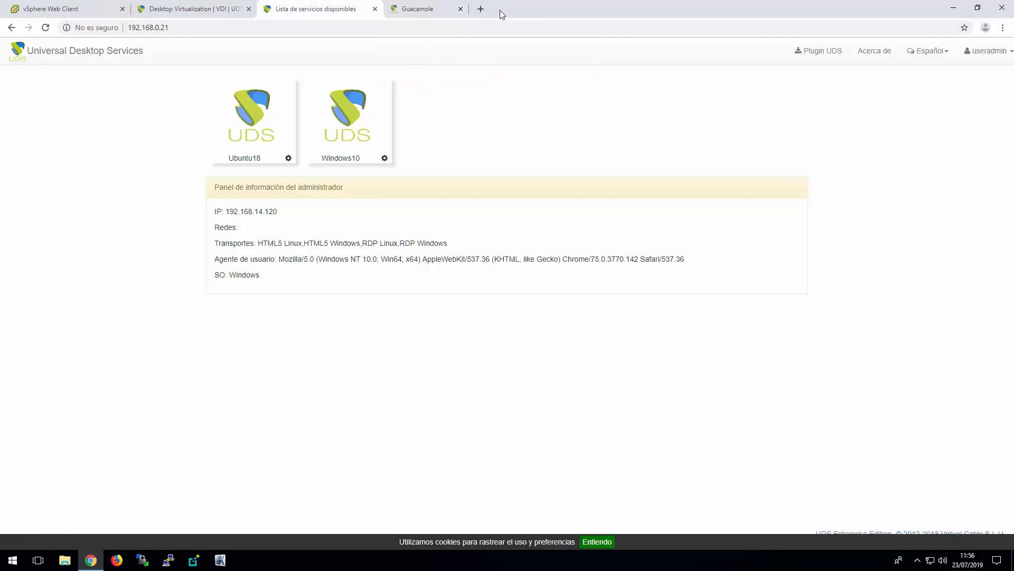
Connect to the Windows10 desktop through HTML5 Windows, dismiss the translation offer, and close the desktop session
{"action": "left_click", "coordinate": [384, 159]}
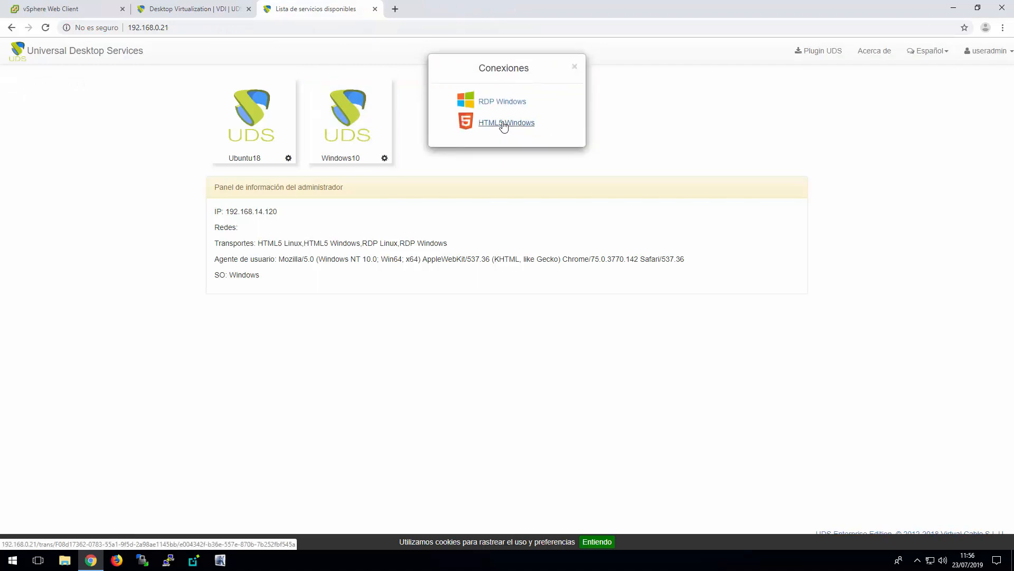
{"action": "left_click", "coordinate": [510, 128]}
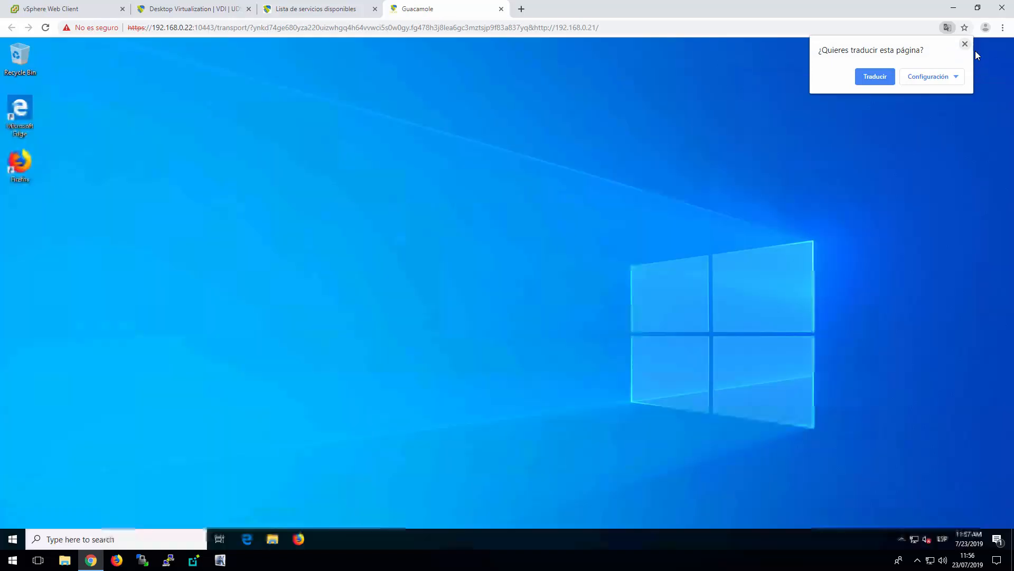
{"action": "left_click", "coordinate": [966, 45]}
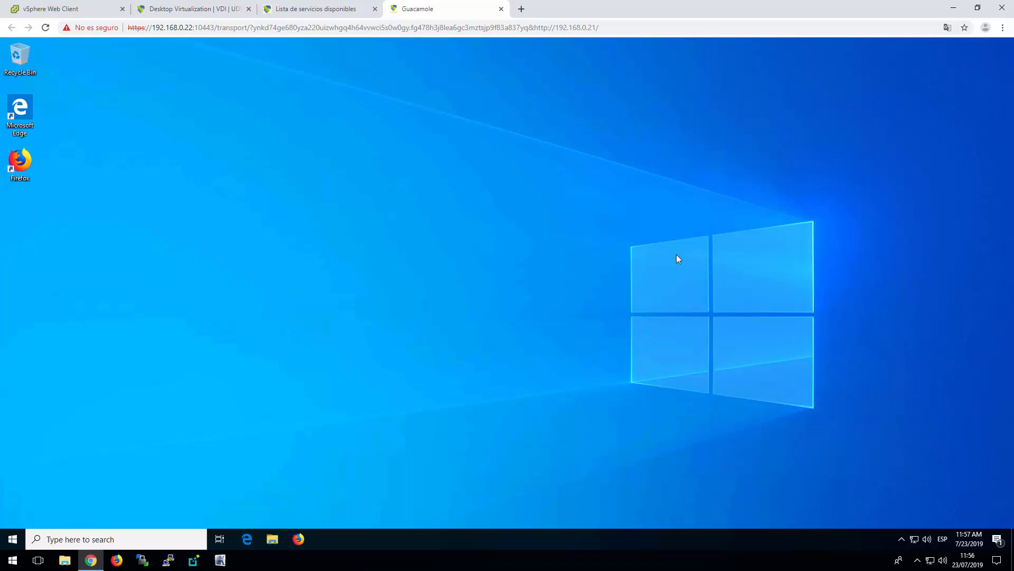
{"action": "left_click", "coordinate": [502, 9]}
Return to the administration dashboard and display the assigned services of the Windows10 service pool
{"action": "left_click", "coordinate": [988, 51]}
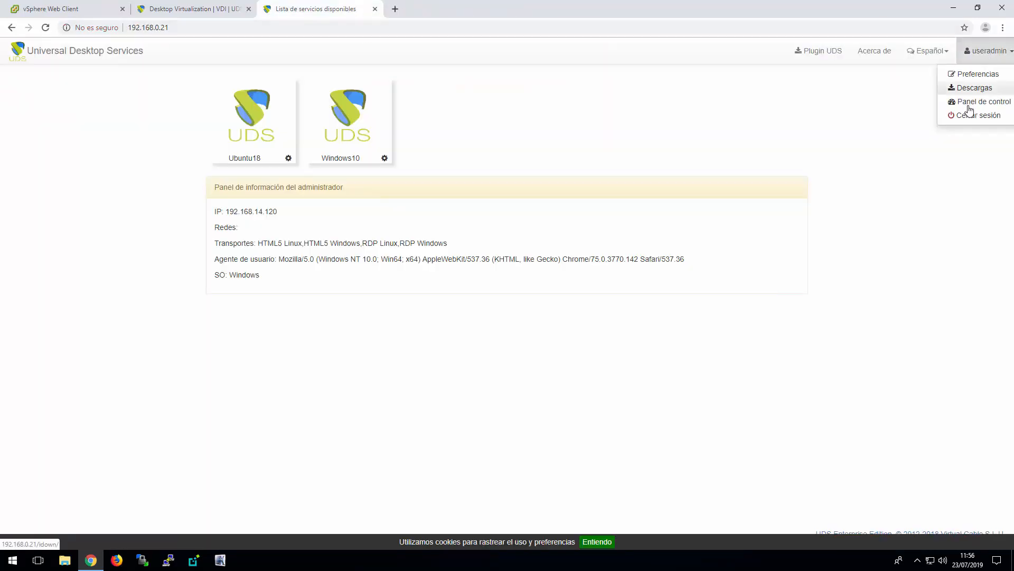
{"action": "left_click", "coordinate": [969, 101]}
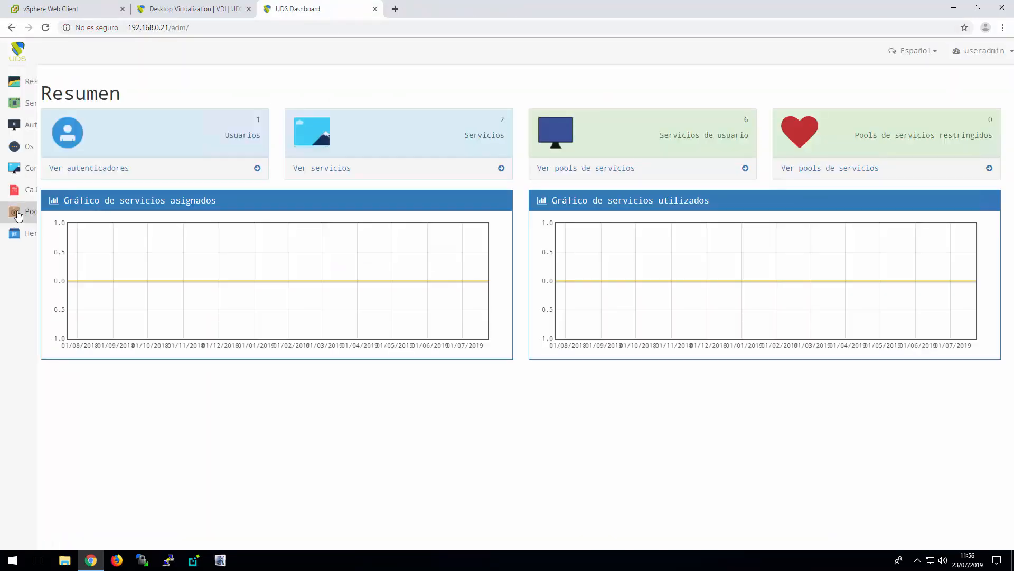
{"action": "left_click", "coordinate": [50, 212]}
{"action": "left_click", "coordinate": [157, 222]}
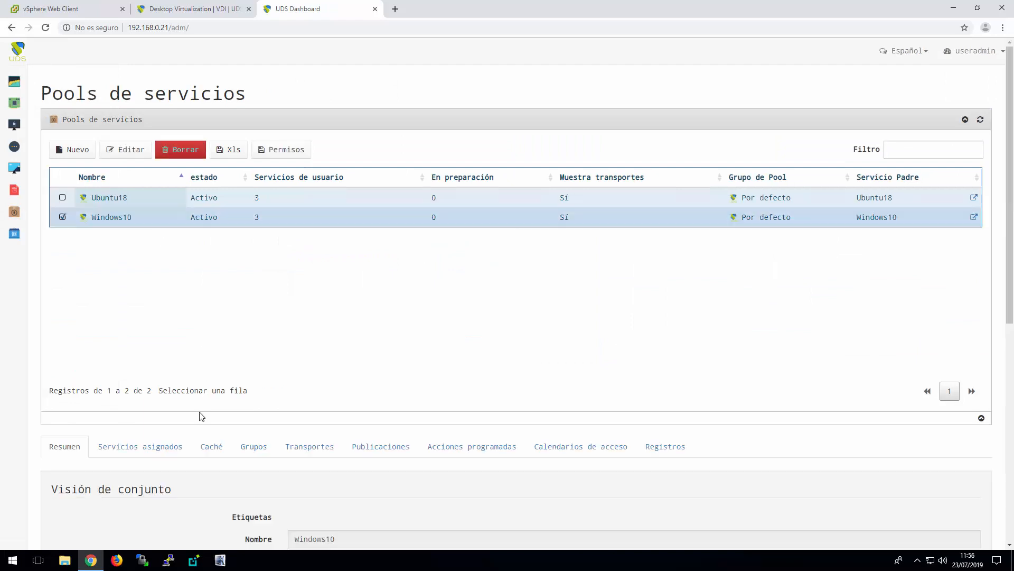
{"action": "scroll", "coordinate": [142, 400], "scroll_direction": "down", "scroll_amount": 2}
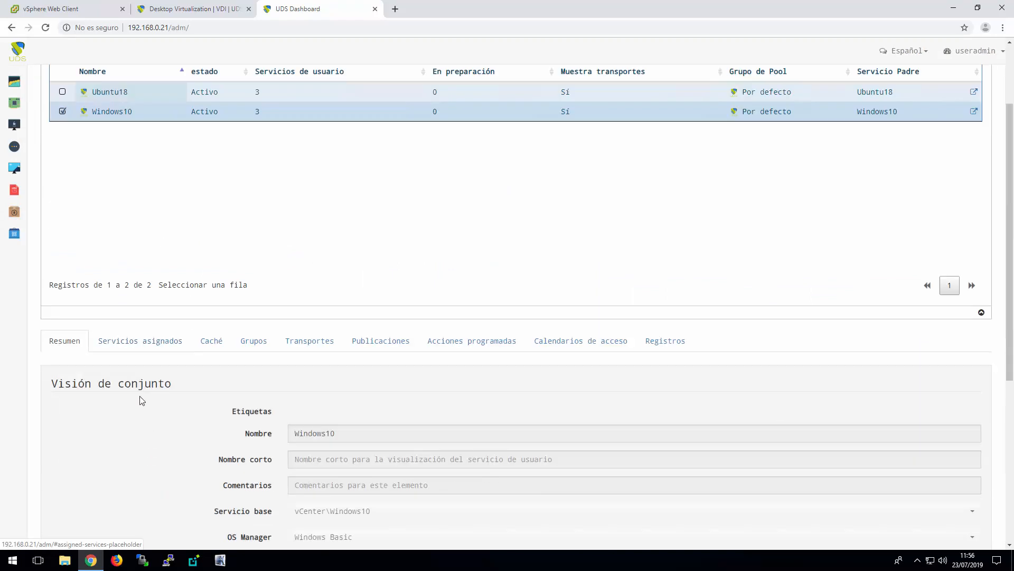
{"action": "left_click", "coordinate": [146, 344]}
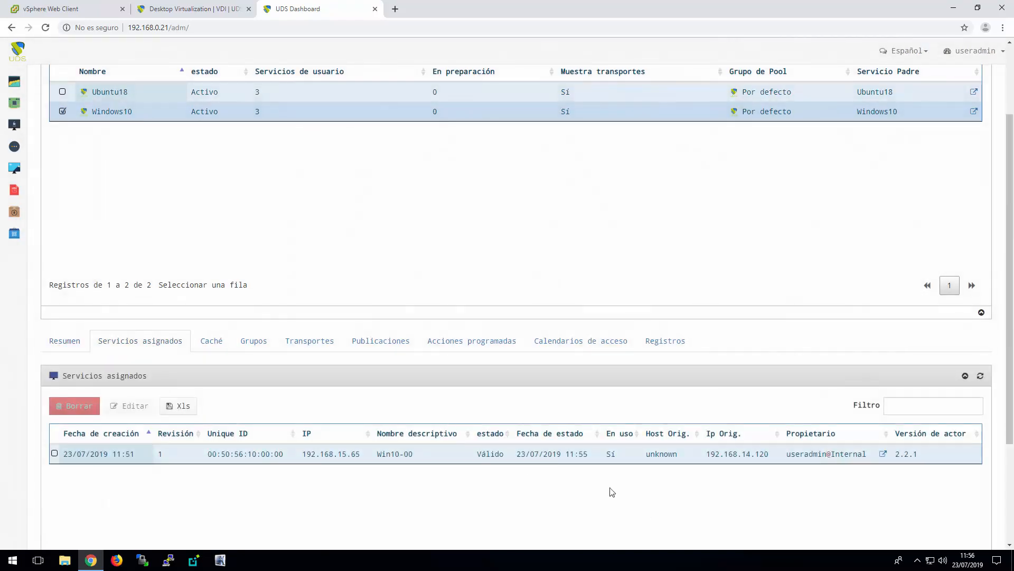
Examine the log entries of the assigned service Win10-00, sorted by most recent date
{"action": "scroll", "coordinate": [608, 490], "scroll_direction": "down", "scroll_amount": 2}
{"action": "left_click", "coordinate": [444, 350]}
{"action": "scroll", "coordinate": [523, 417], "scroll_direction": "down", "scroll_amount": 4}
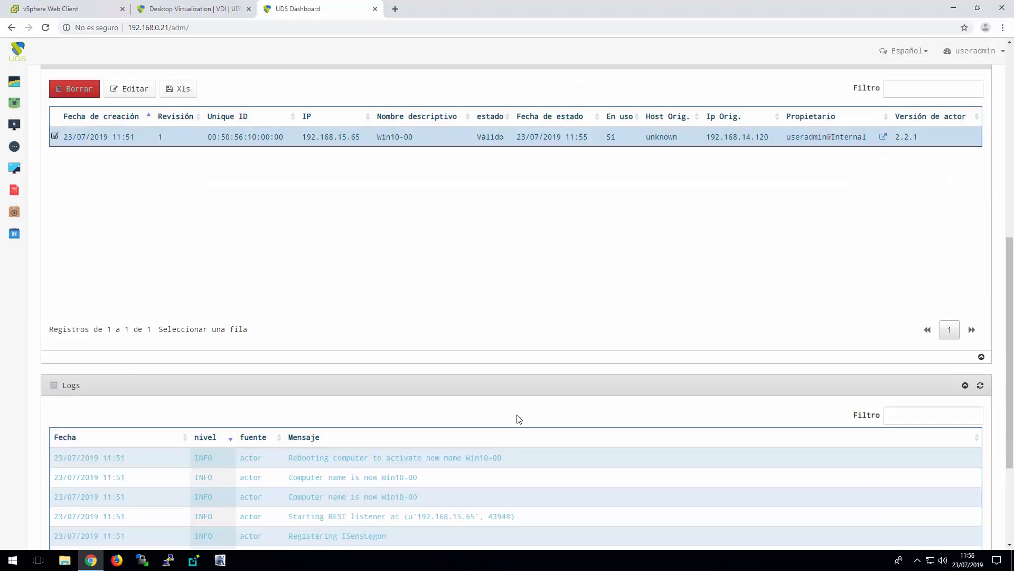
{"action": "left_click", "coordinate": [153, 439]}
{"action": "left_click", "coordinate": [486, 462]}
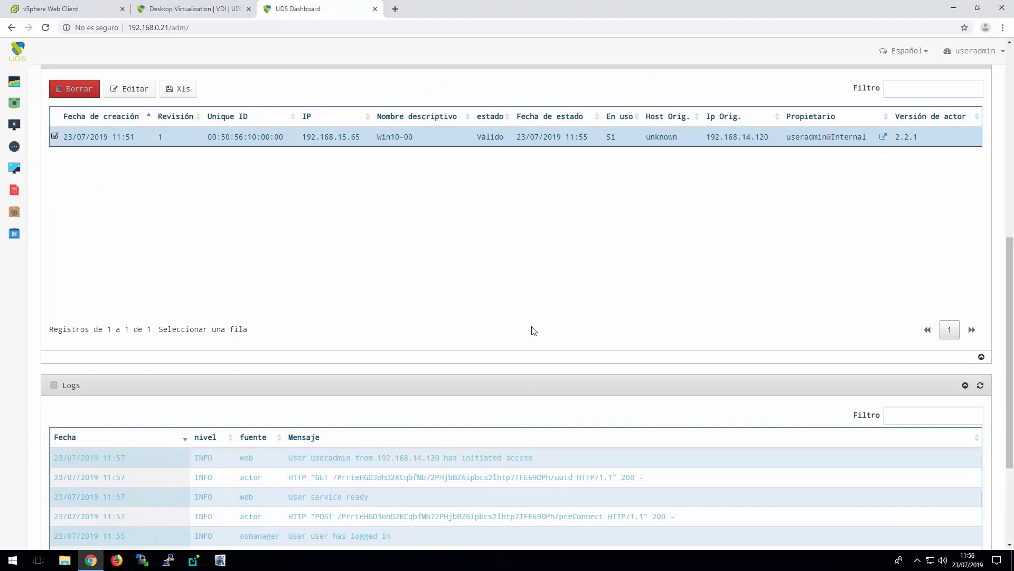
Delete the assigned service Win10-00 from the Windows10 pool and acknowledge the result
{"action": "scroll", "coordinate": [531, 317], "scroll_direction": "up", "scroll_amount": 3}
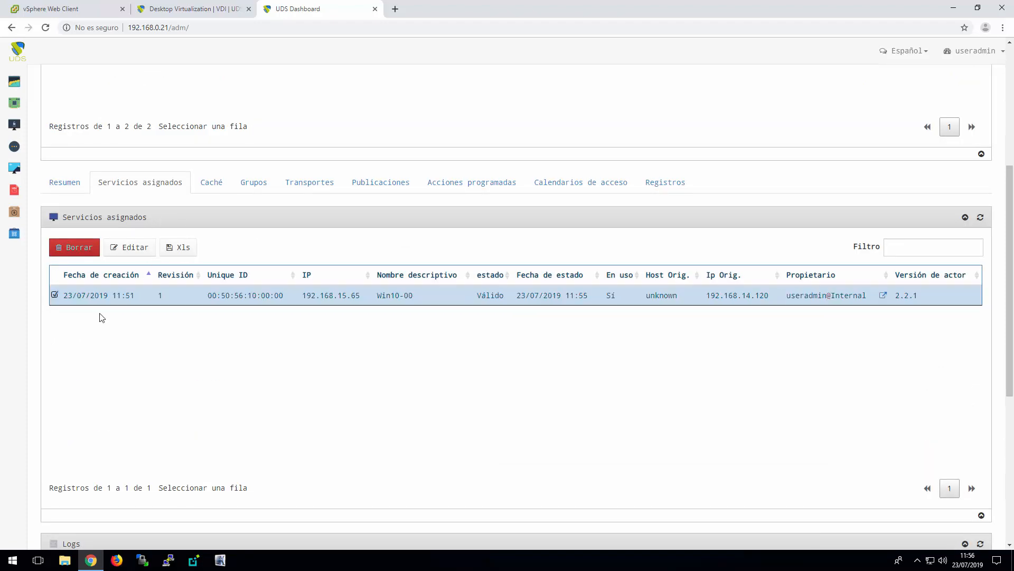
{"action": "left_click", "coordinate": [74, 247]}
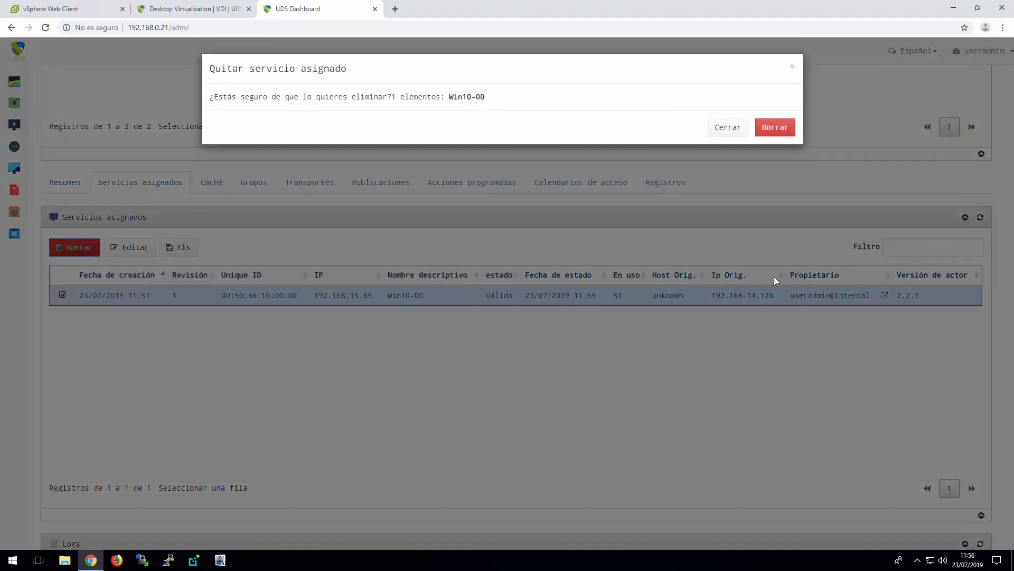
{"action": "left_click", "coordinate": [773, 133]}
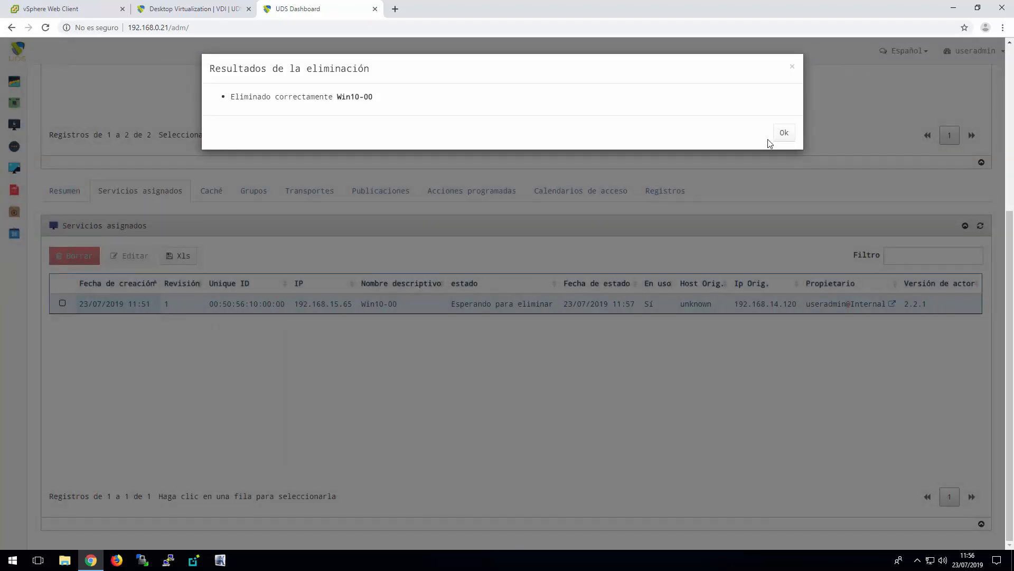
{"action": "left_click", "coordinate": [783, 134]}
Select the Ubuntu18 service pool and check the states of its assigned services
{"action": "scroll", "coordinate": [153, 143], "scroll_direction": "up", "scroll_amount": 3}
{"action": "left_click", "coordinate": [129, 109]}
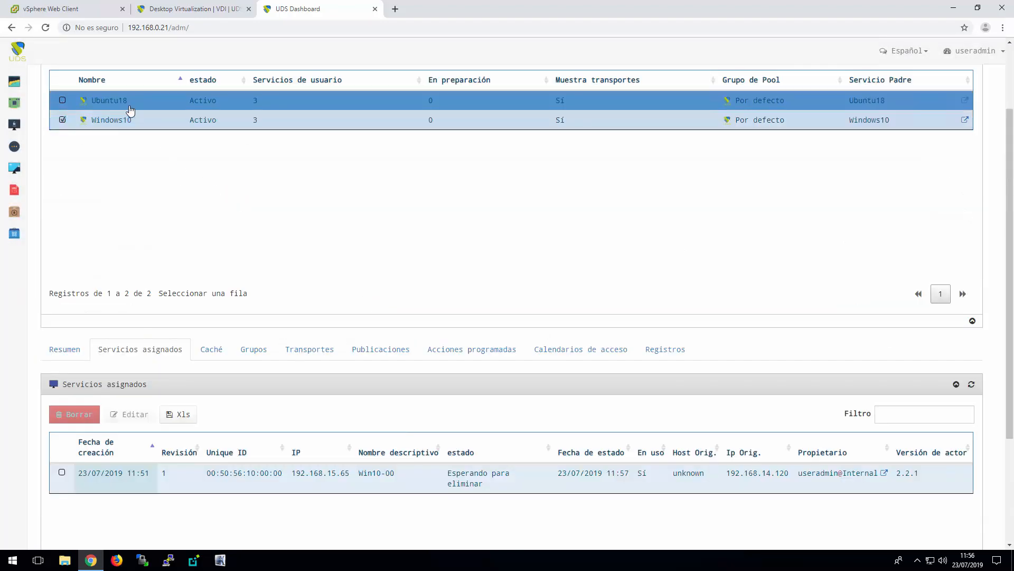
{"action": "left_click", "coordinate": [157, 448]}
{"action": "scroll", "coordinate": [437, 426], "scroll_direction": "down", "scroll_amount": 5}
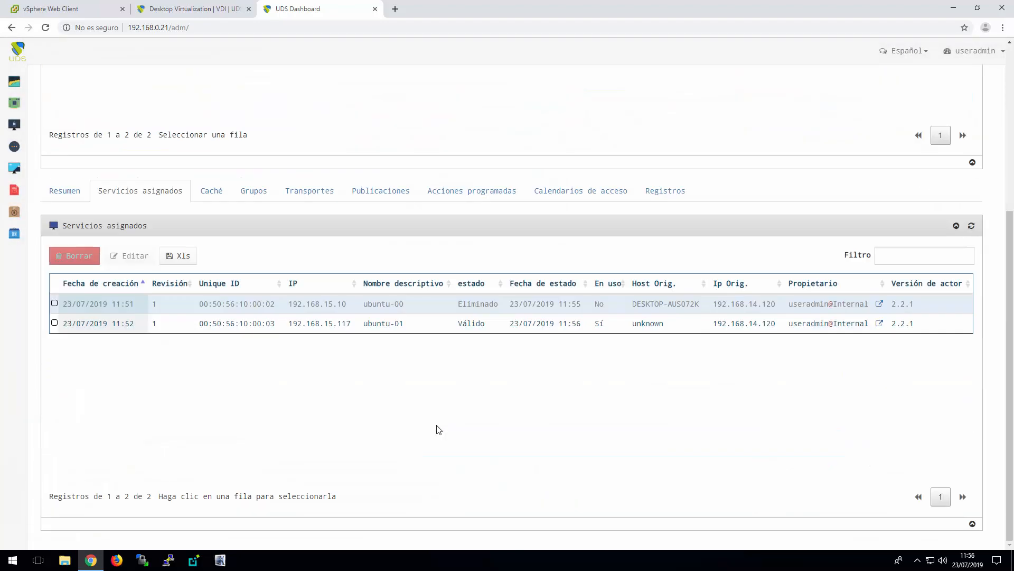